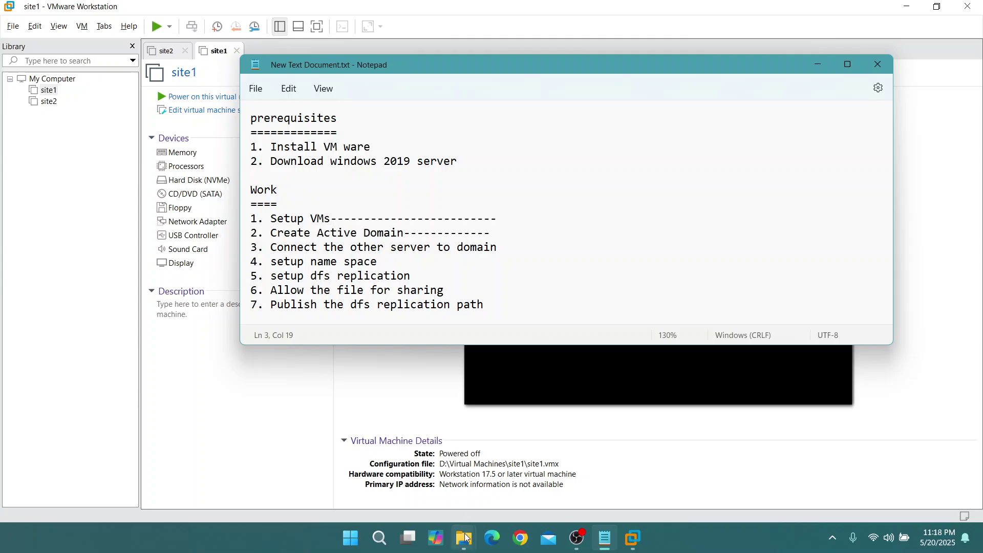
Check that the Desktop's VM Work folder holds the Windows Server 2019 image, then minimize Explorer and Notepad
mouse_move(467, 537)
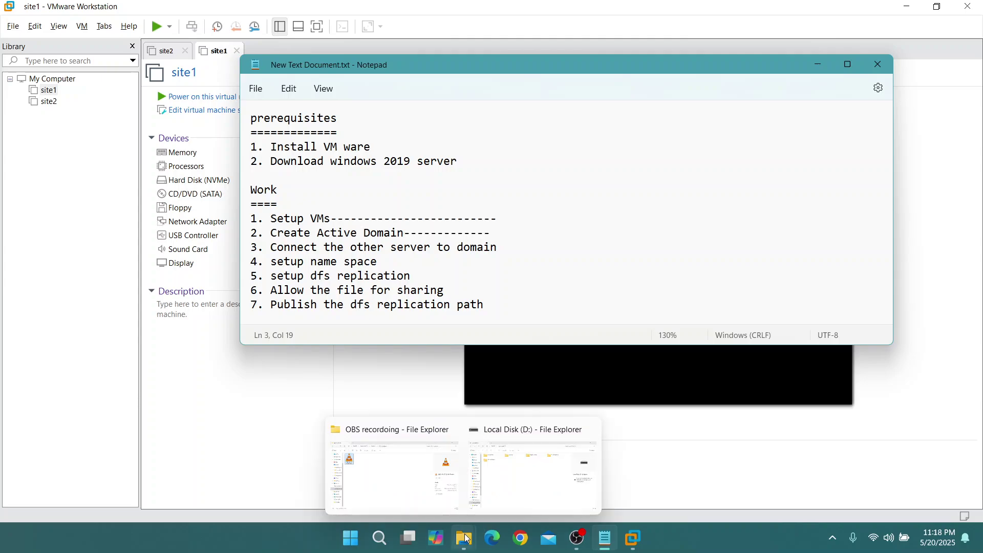
left_click(418, 487)
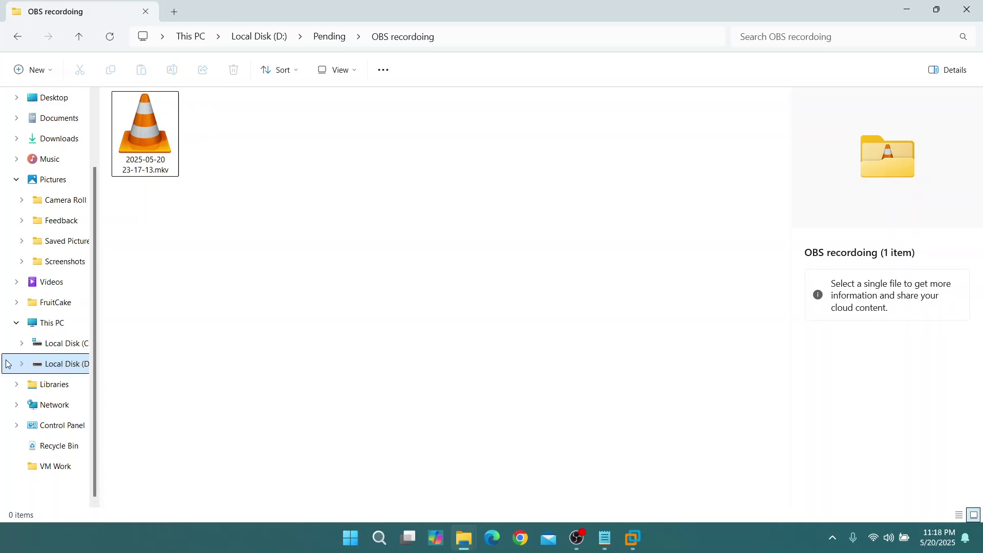
scroll(48, 308, "up", 2)
left_click(56, 185)
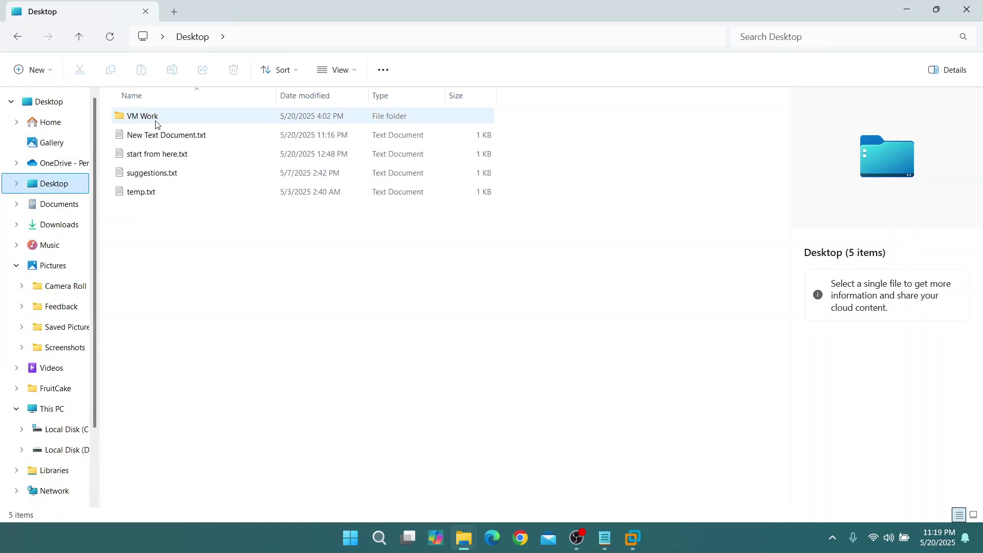
double_click(155, 119)
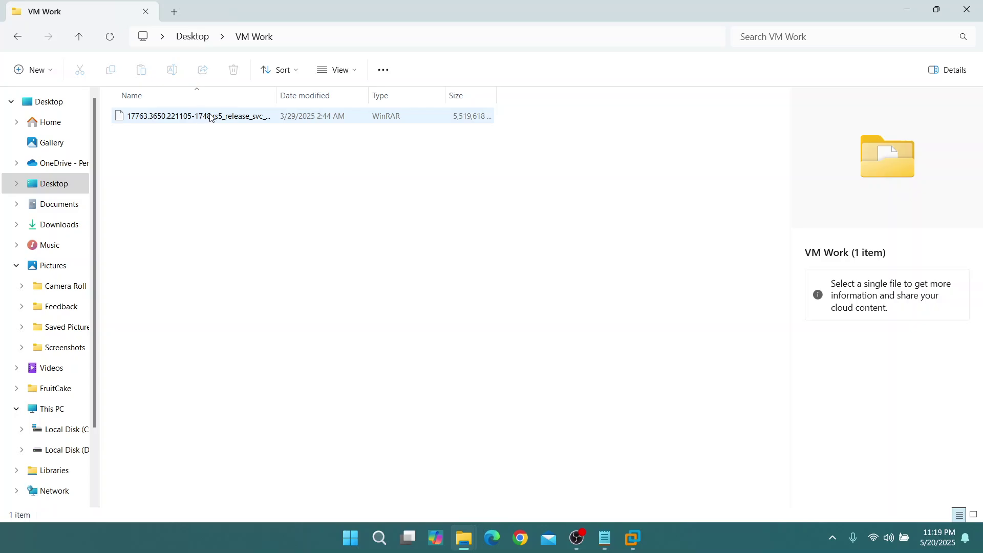
left_click(907, 10)
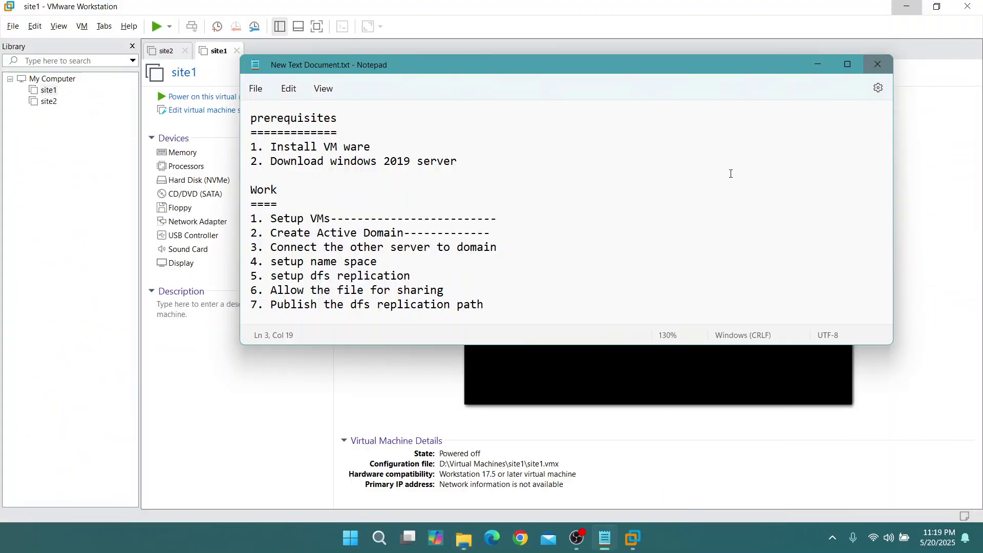
left_click(818, 65)
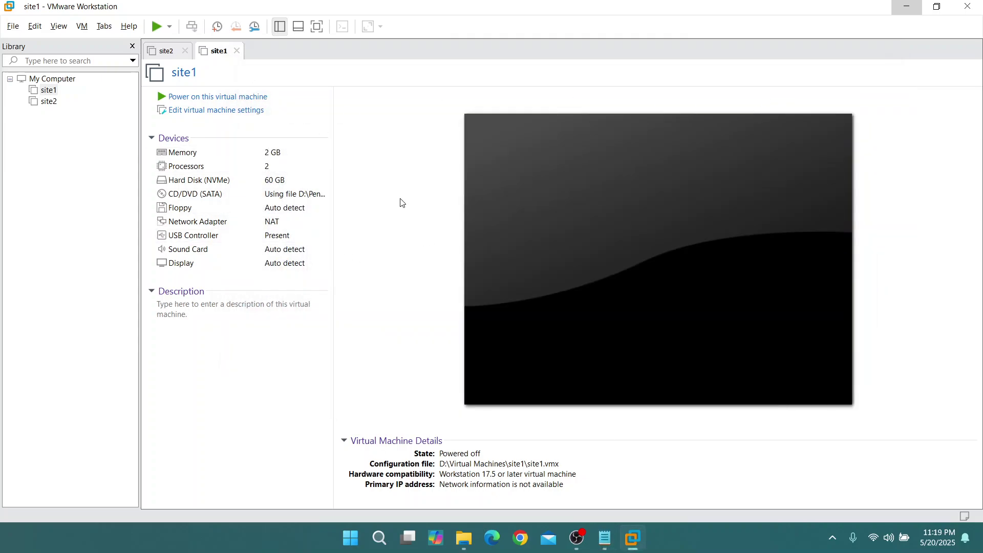
Glance at the task notes again, then close the site1 virtual machine tab
left_click(604, 537)
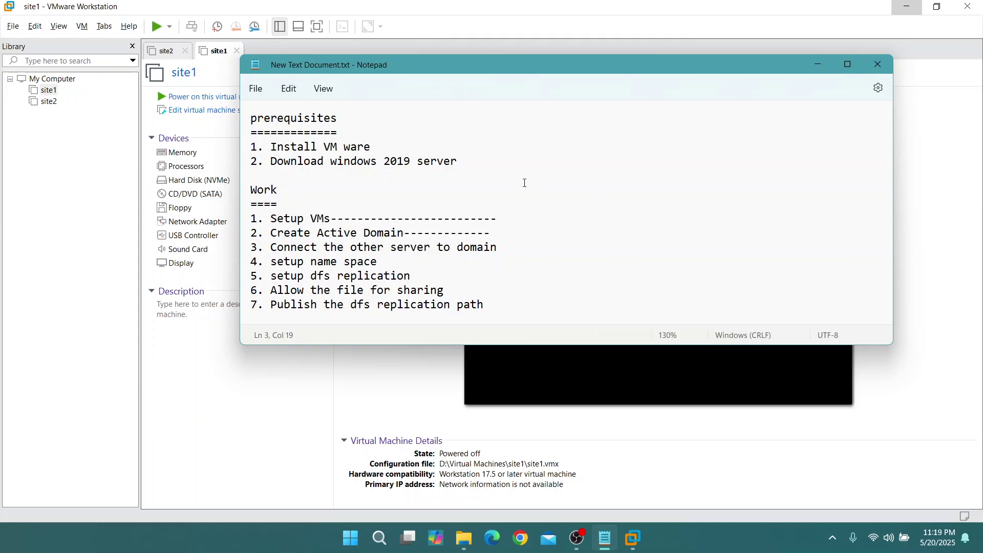
left_click(817, 66)
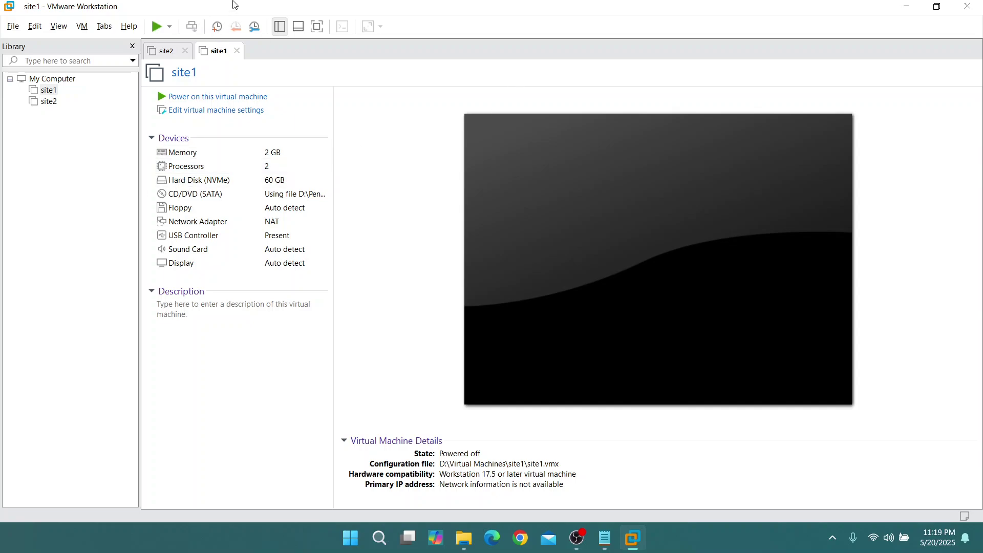
left_click(237, 51)
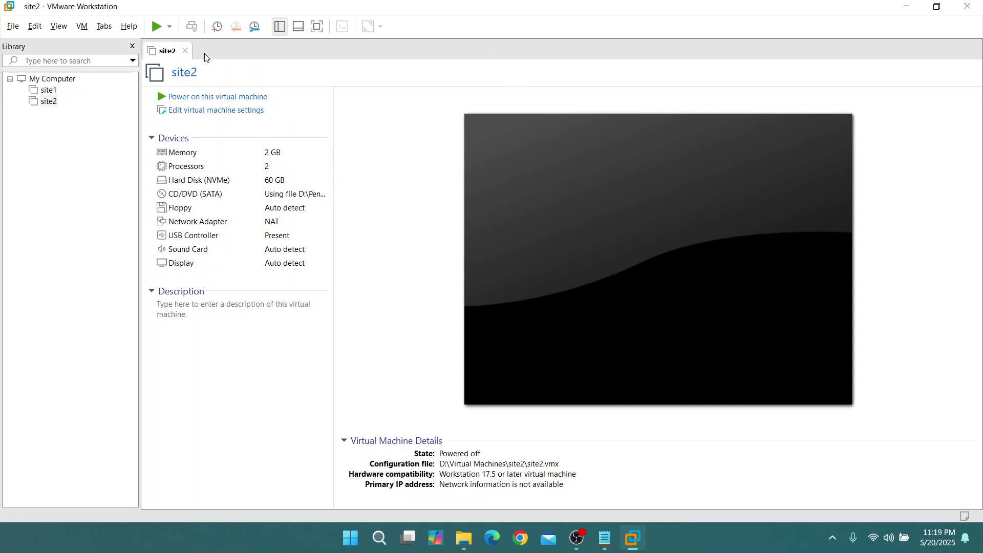
Close the site2 tab and start a new Typical virtual machine
left_click(185, 51)
left_click(16, 29)
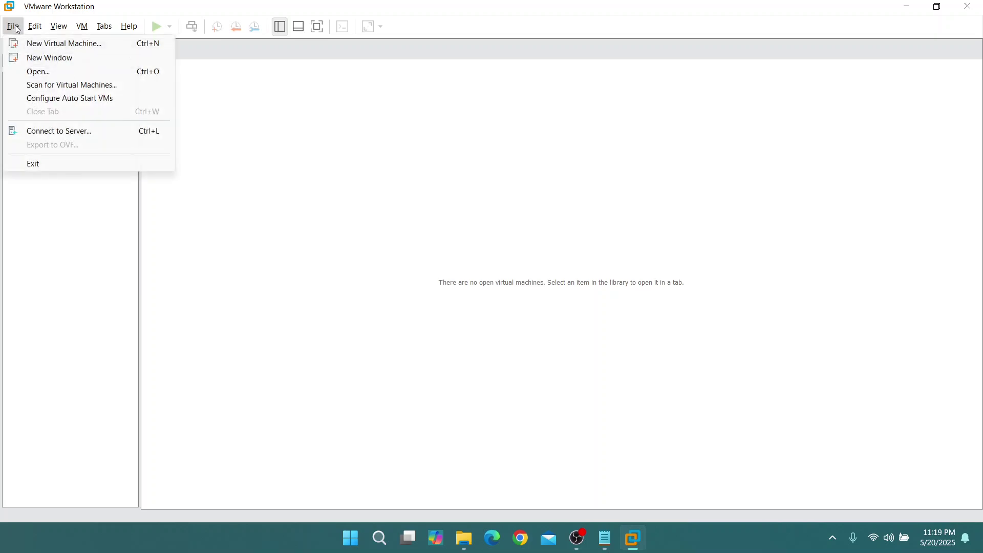
left_click(11, 27)
left_click(35, 26)
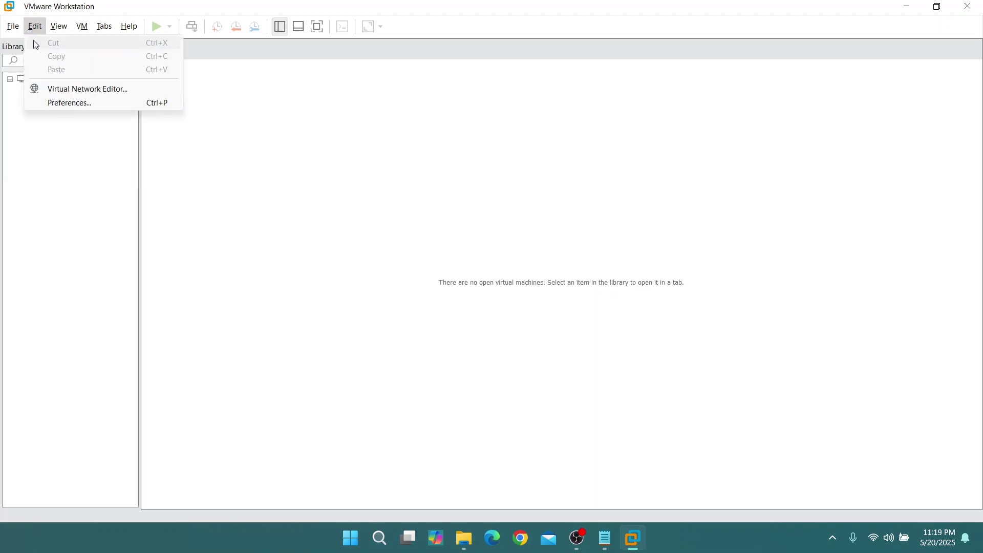
left_click(12, 26)
left_click(16, 42)
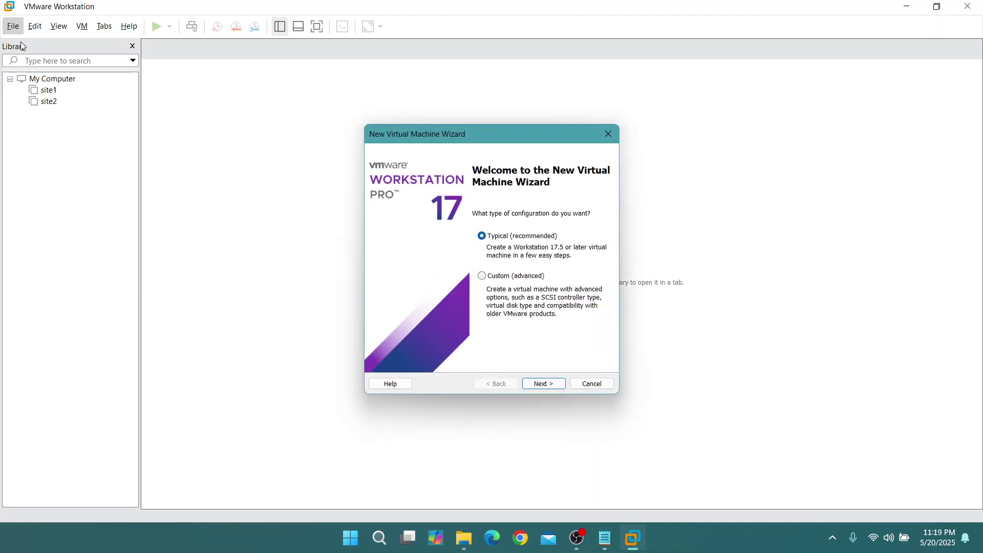
left_click(544, 383)
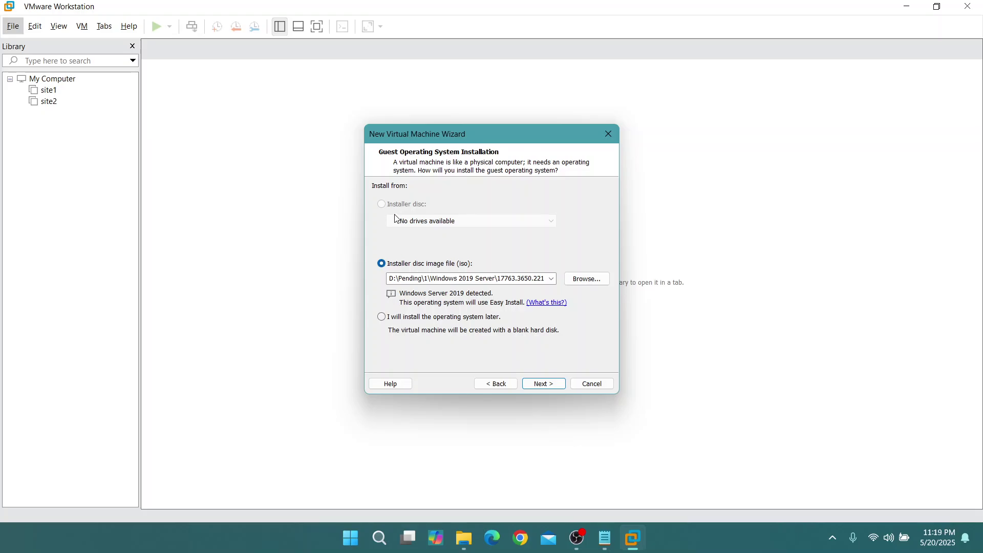
Use the Windows Server 2019 ISO from Desktop\VM Work as the installer disc image
left_click(578, 281)
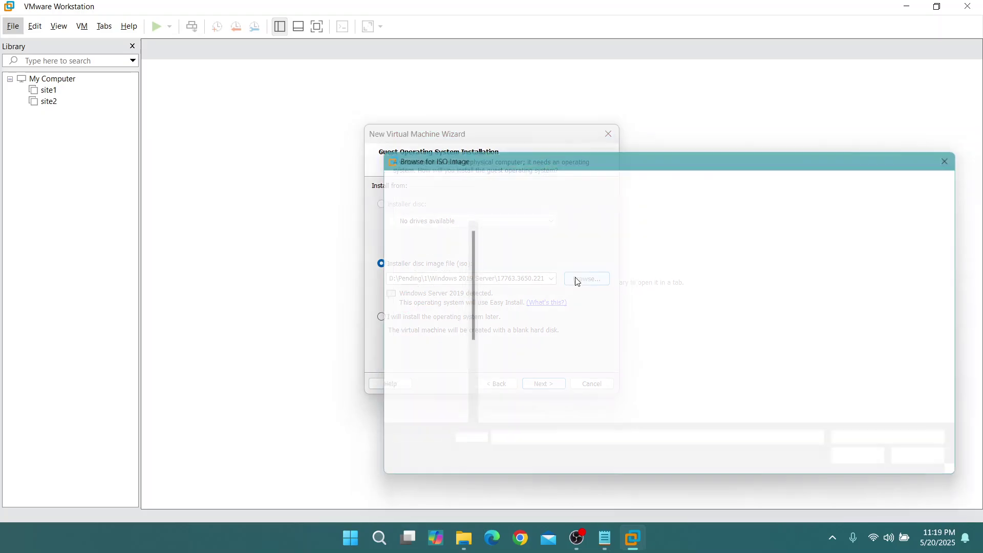
scroll(417, 349, "up", 5)
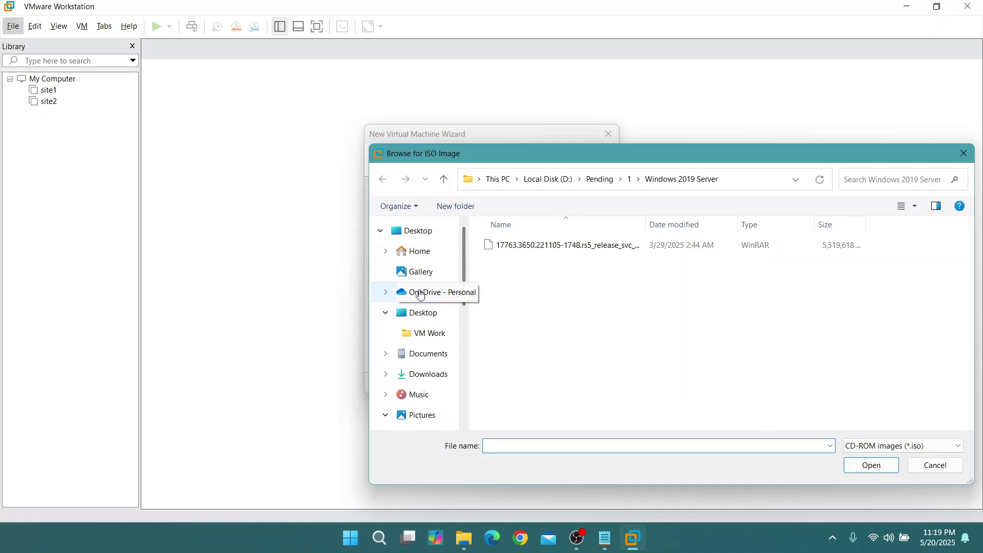
left_click(417, 312)
left_click(514, 249)
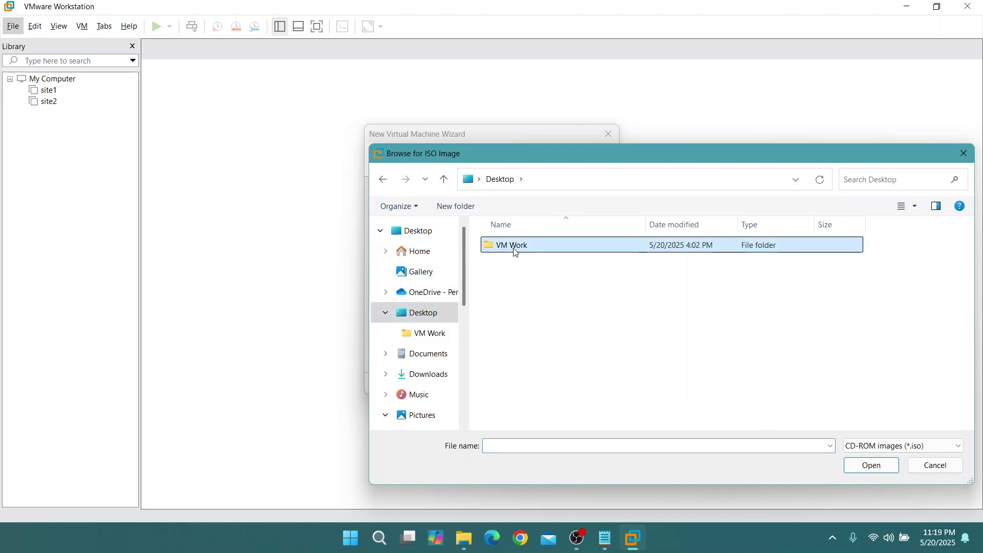
double_click(514, 249)
left_click(514, 247)
left_click(871, 466)
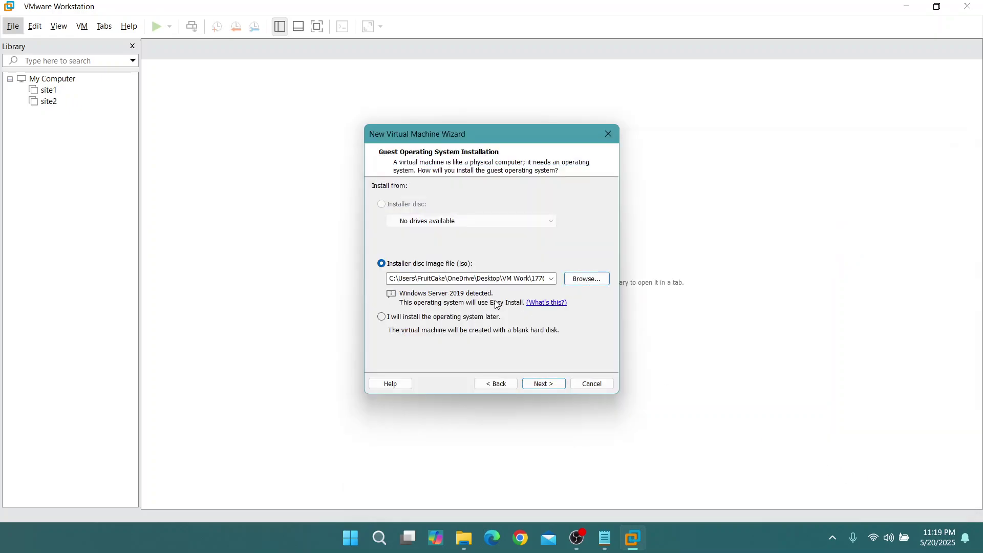
left_click(539, 387)
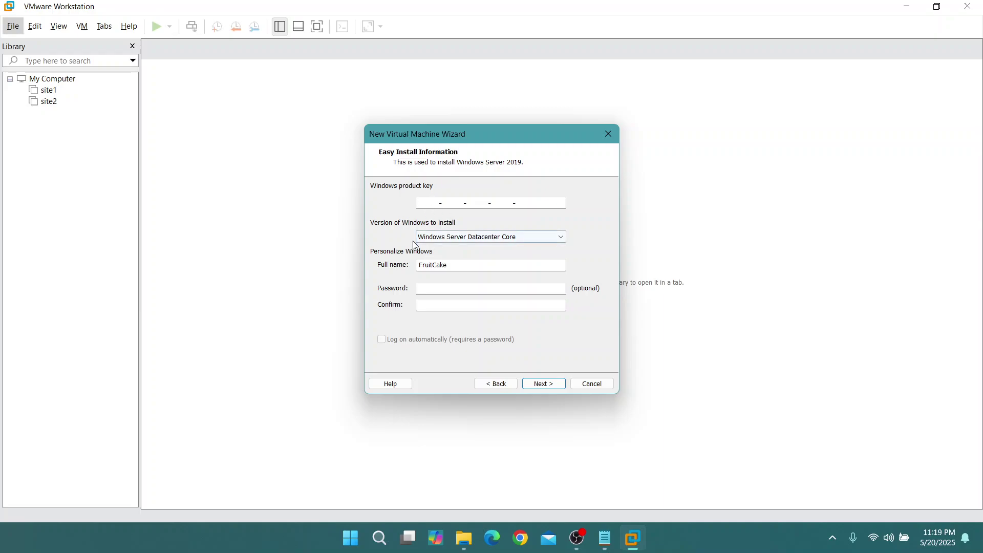
Keep Windows Server Datacenter Core as the version and name the machine test1
left_click(518, 238)
left_click(516, 239)
left_click(543, 384)
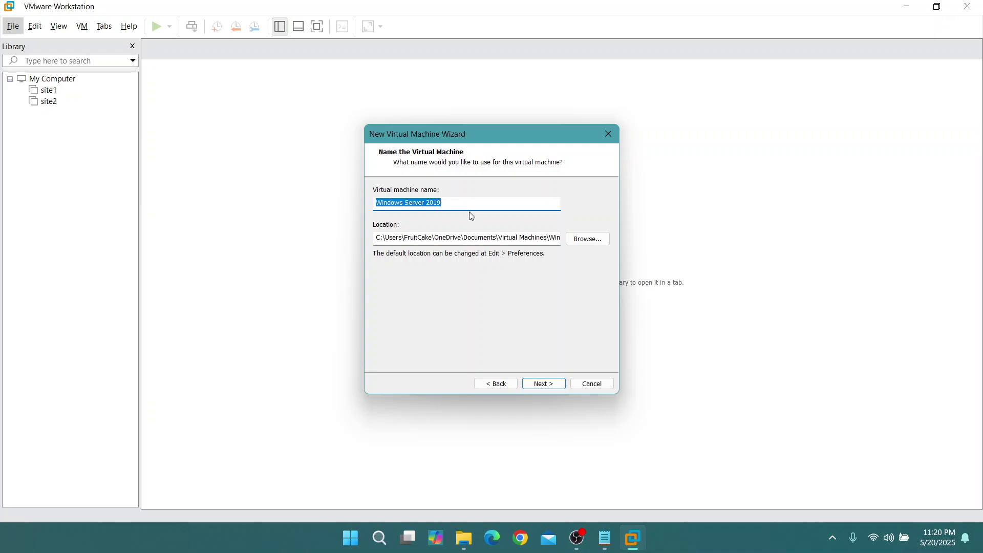
type("test")
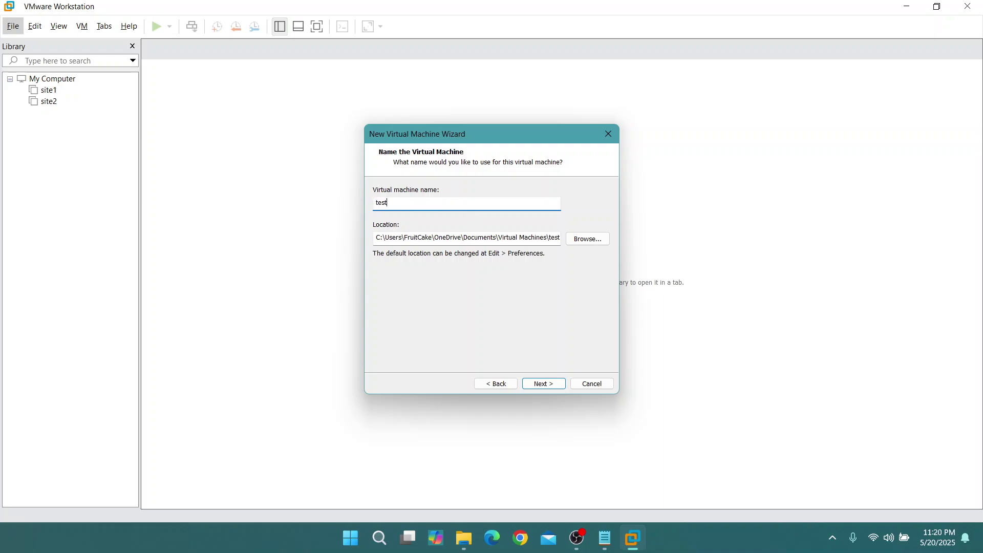
type("1")
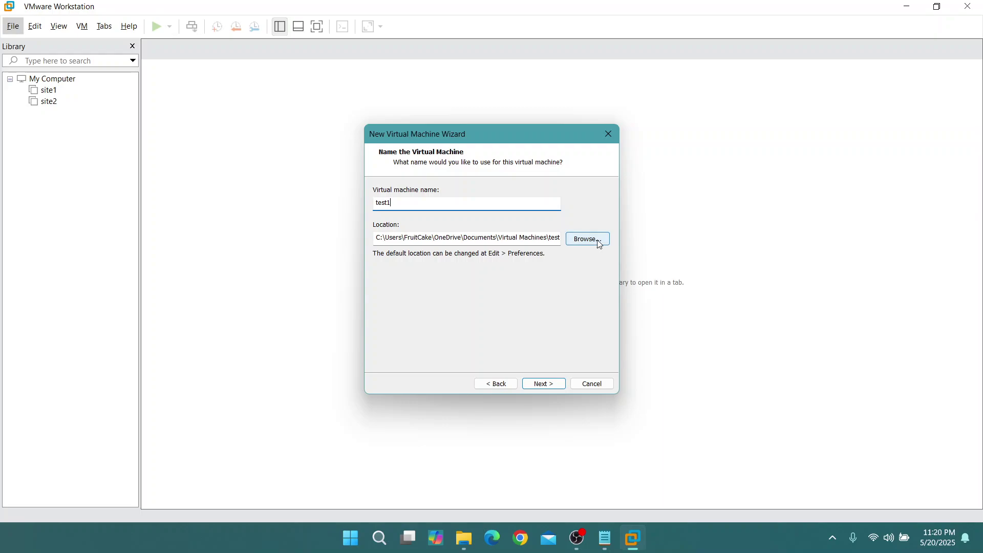
Set the storage location to a new folder inside D:\Pending
left_click(600, 244)
scroll(527, 272, "down", 2)
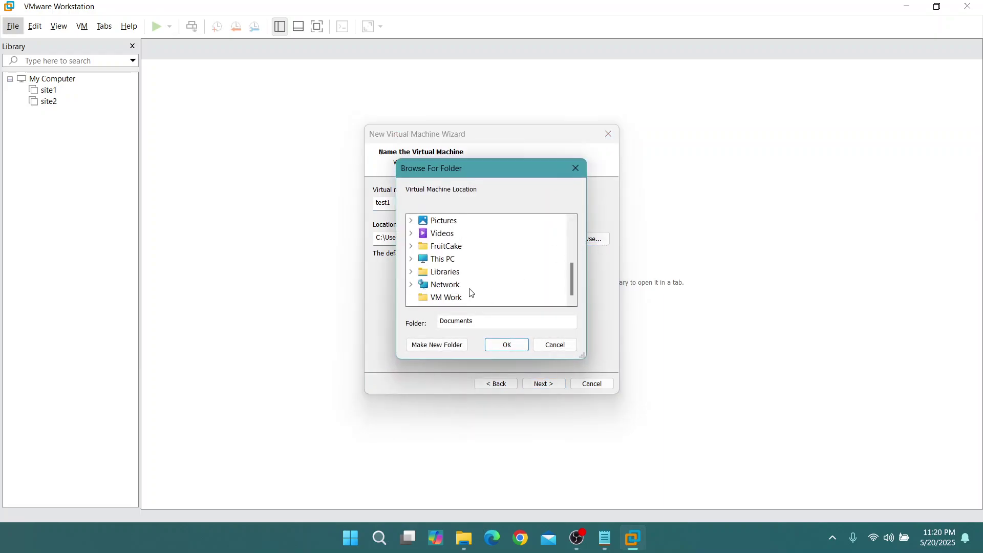
left_click(441, 259)
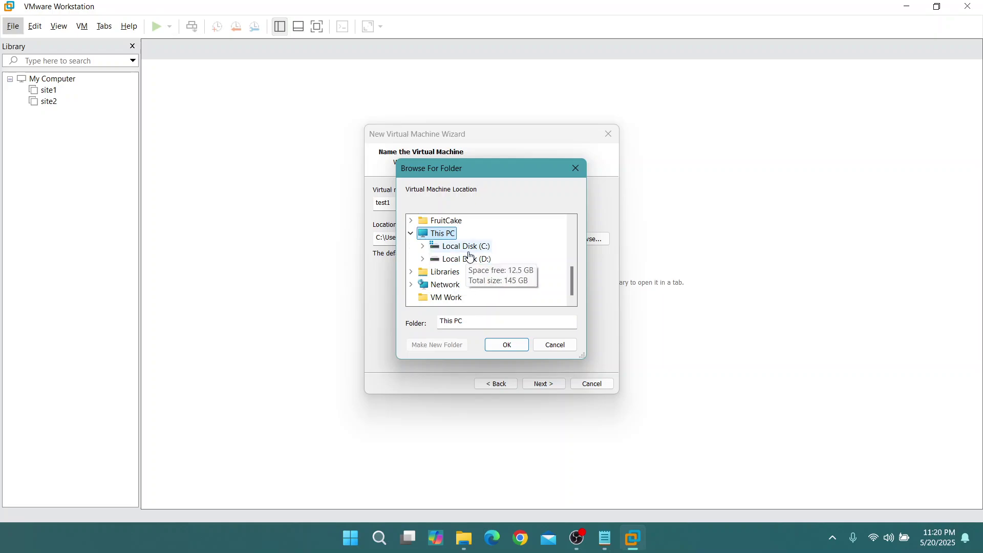
left_click(470, 257)
scroll(473, 246, "down", 1)
left_click(466, 221)
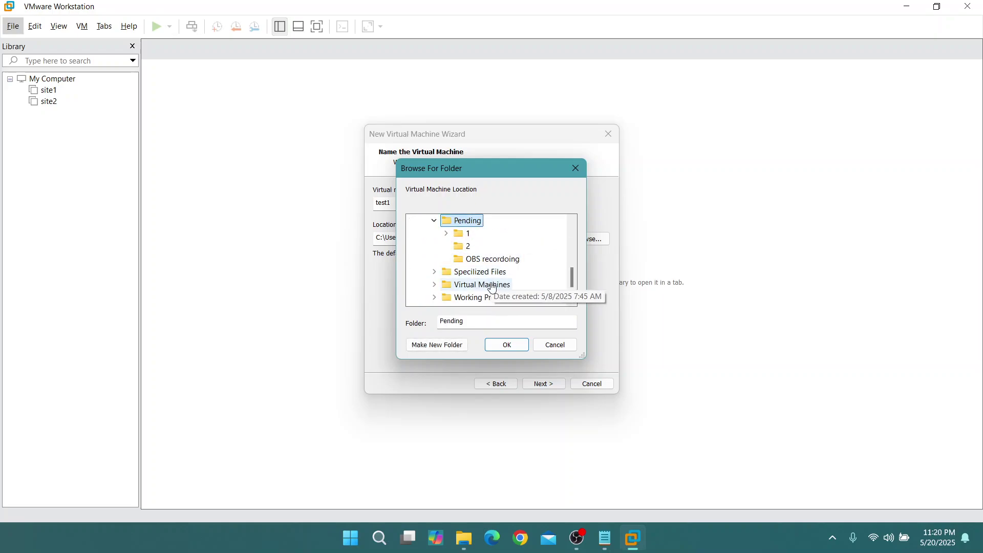
left_click(450, 345)
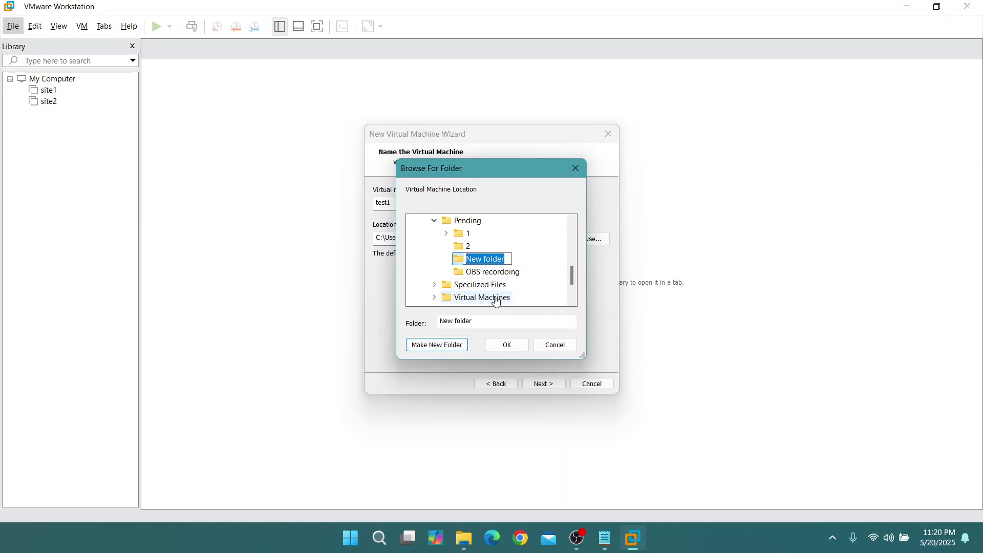
left_click(507, 345)
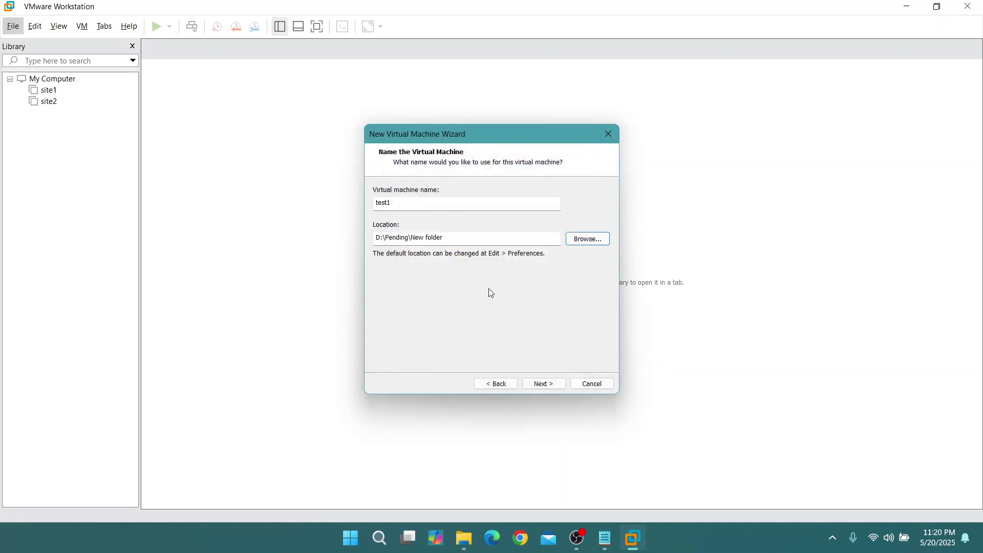
Change the storage location to D:\Pending\3 instead
left_click(587, 240)
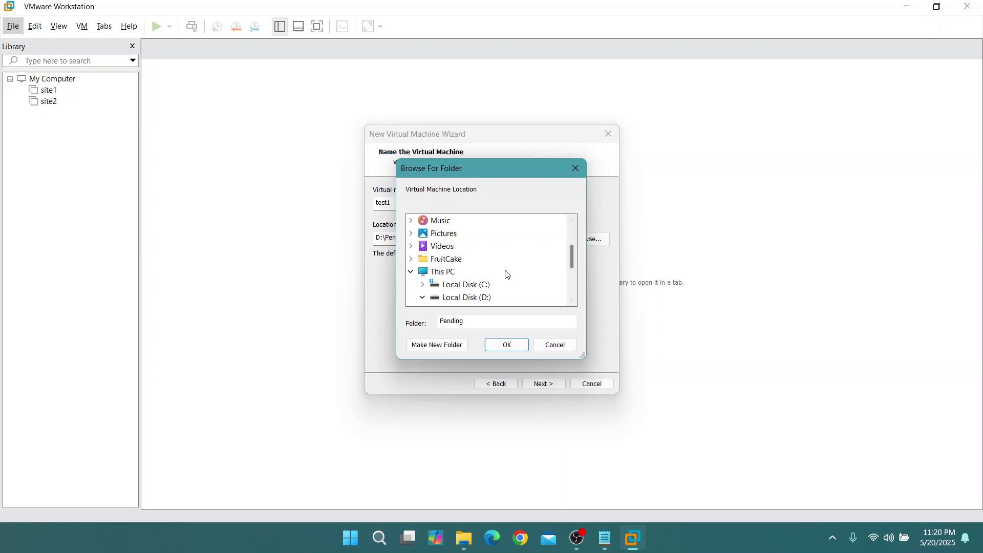
left_click(459, 295)
scroll(468, 284, "down", 3)
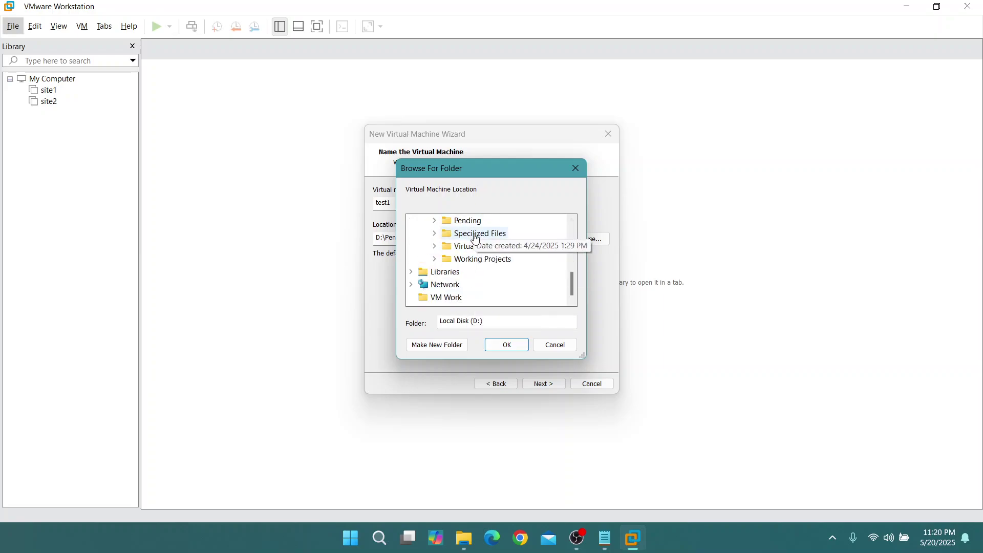
scroll(471, 261, "up", 2)
double_click(467, 255)
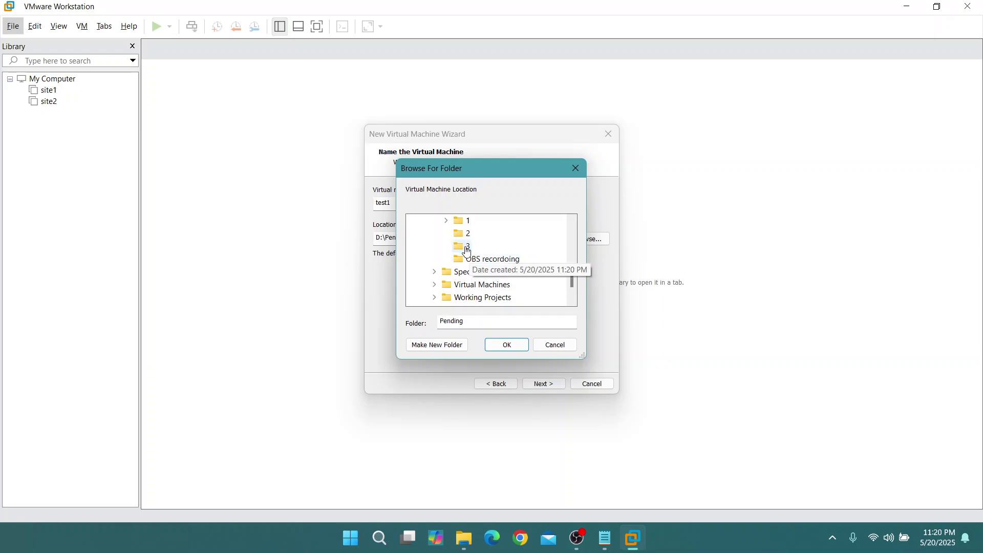
left_click(466, 248)
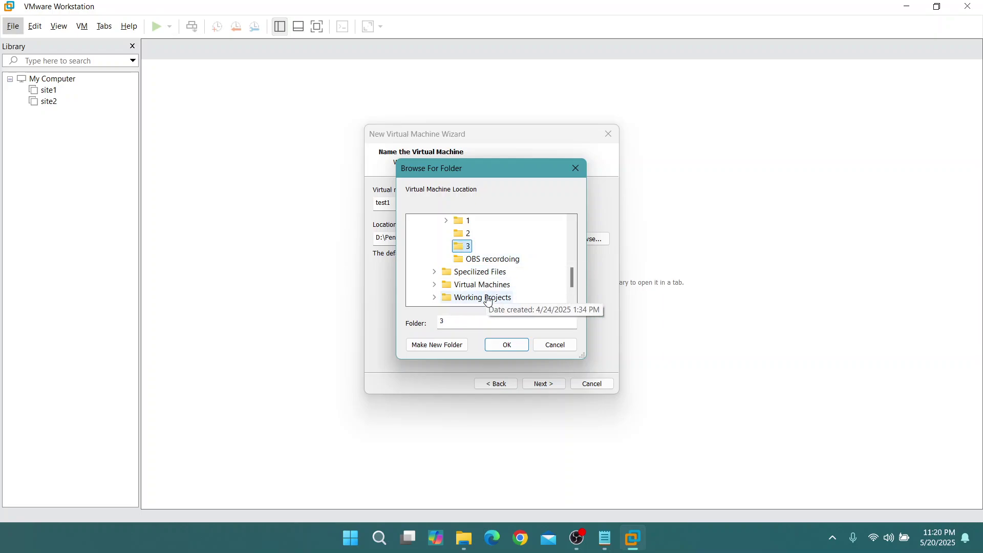
left_click(515, 348)
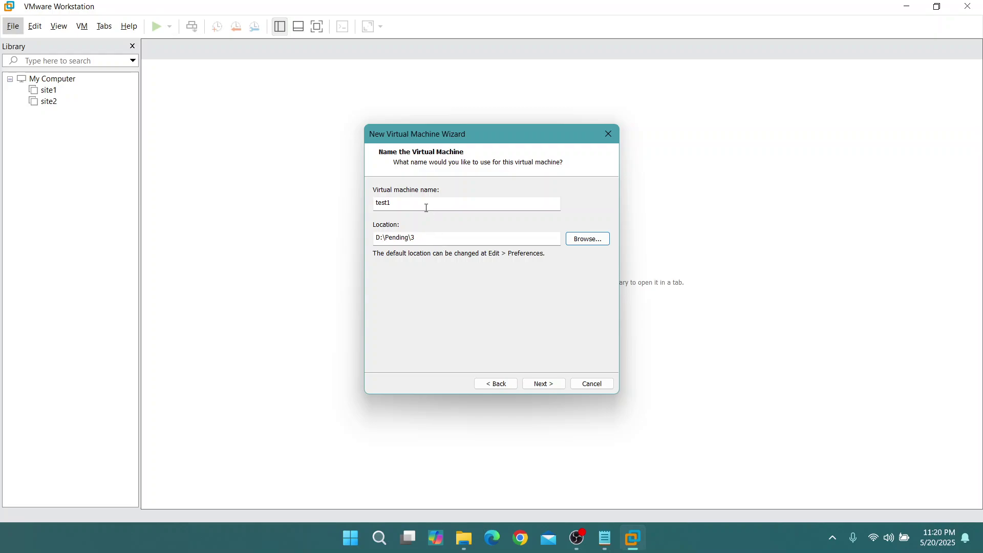
Create a test1 subfolder in D:\Pending\3 and use it as the location
left_click(572, 244)
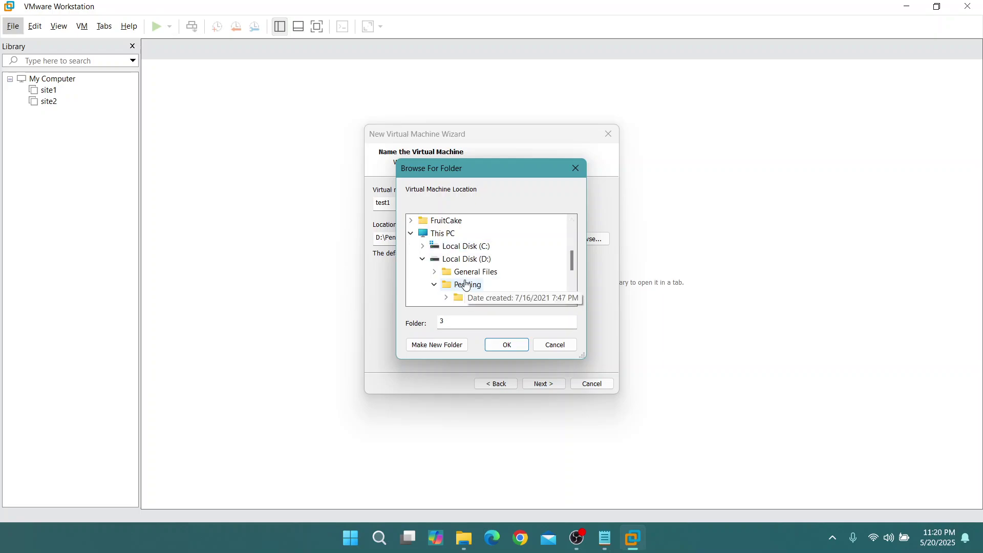
scroll(477, 277, "down", 1)
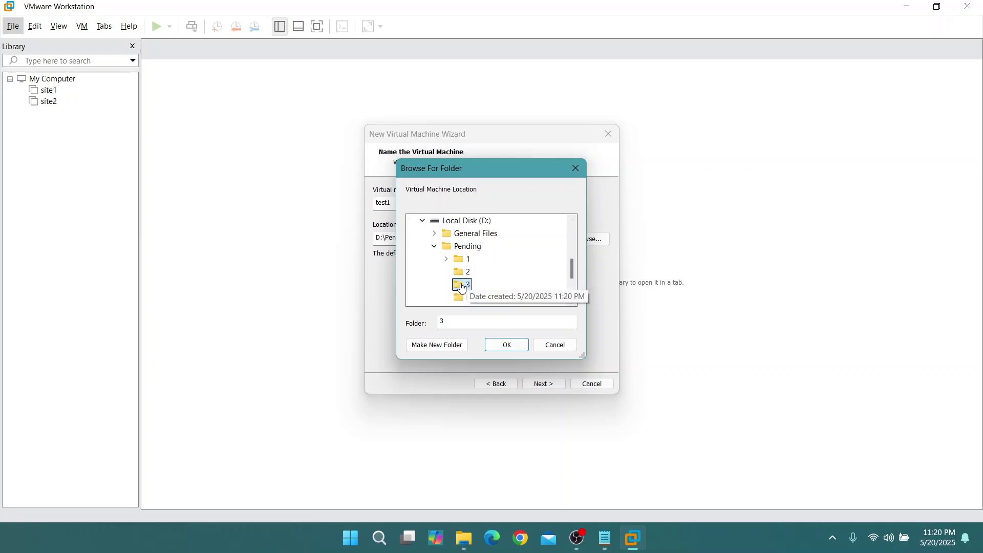
left_click(437, 344)
type("s")
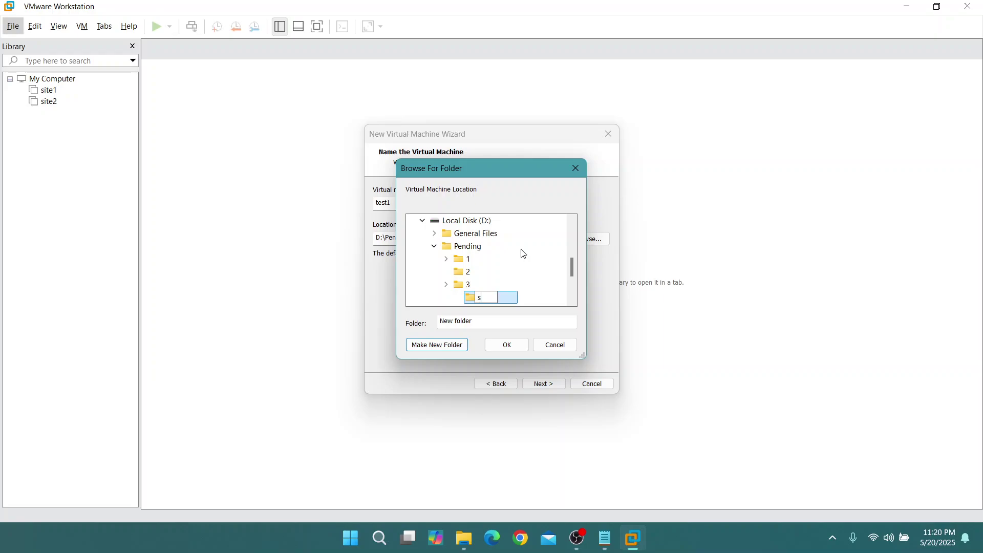
type("ss")
key("BackSpace")
key("BackSpace")
key("BackSpace")
type("test1")
left_click(529, 296)
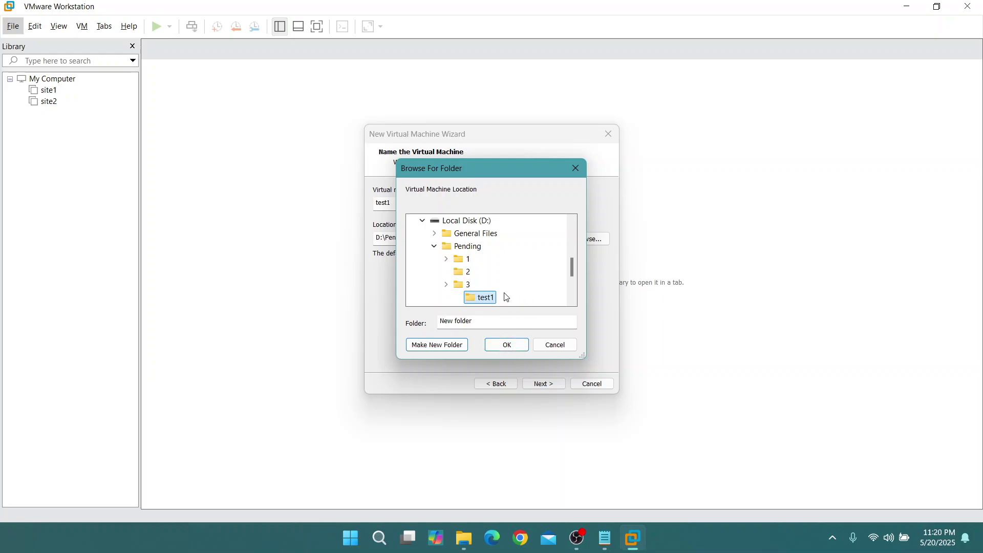
left_click(507, 346)
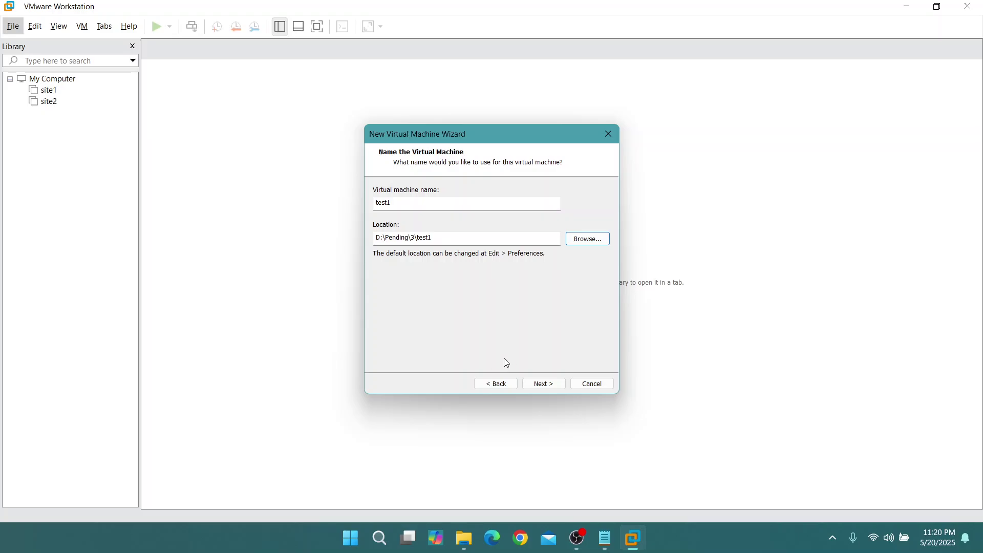
Keep the 60 GB disk split into multiple files and finish creating test1
left_click(547, 384)
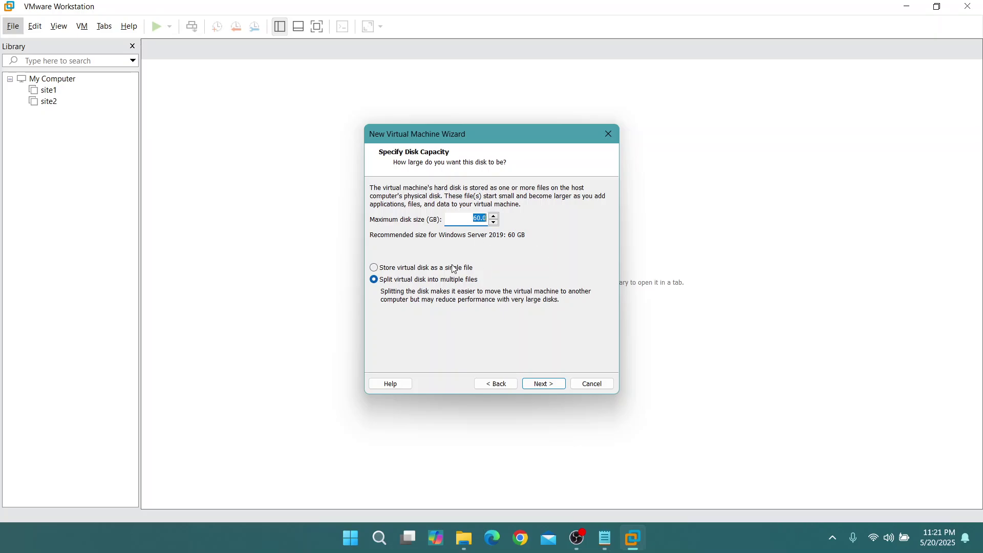
left_click(553, 383)
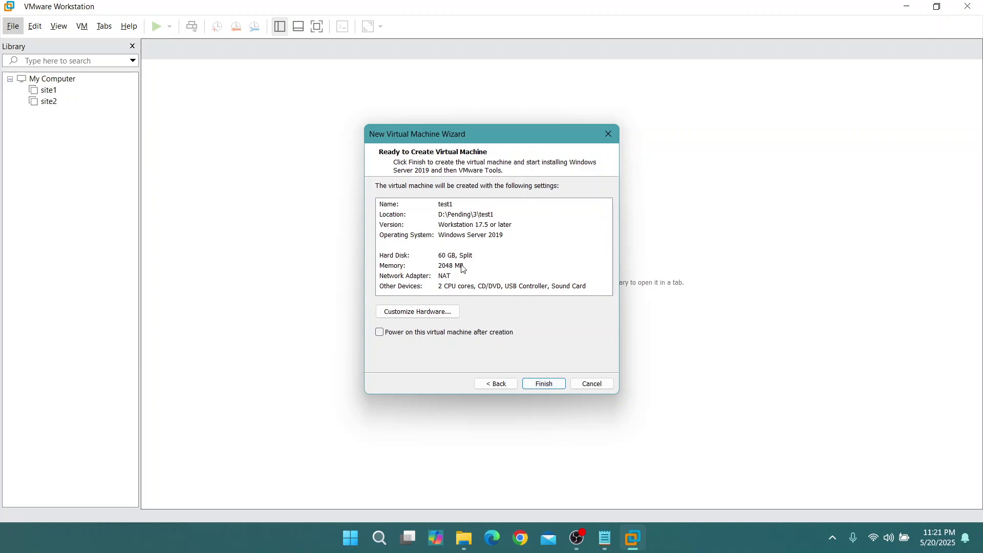
left_click(549, 384)
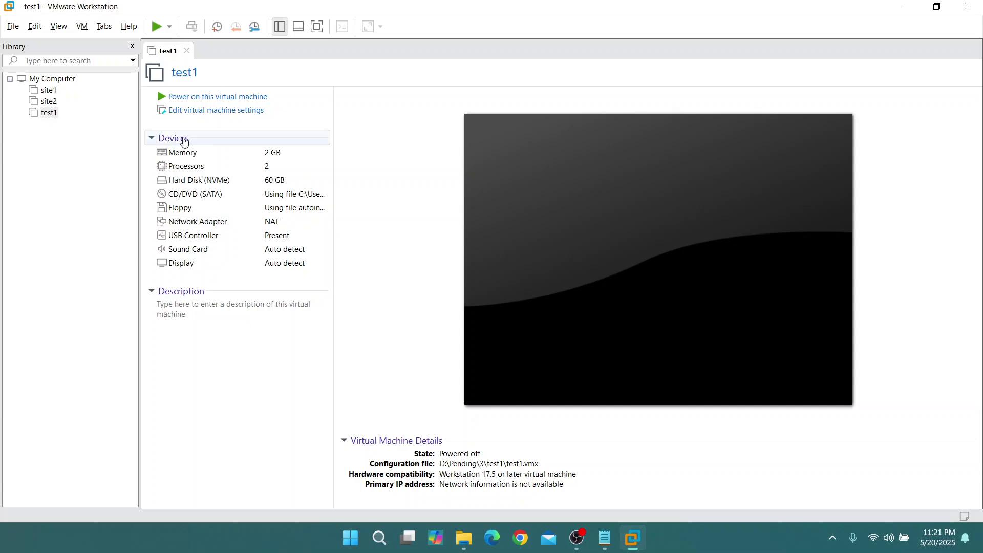
Start another Typical virtual machine using the Windows Server 2019 ISO
left_click(13, 25)
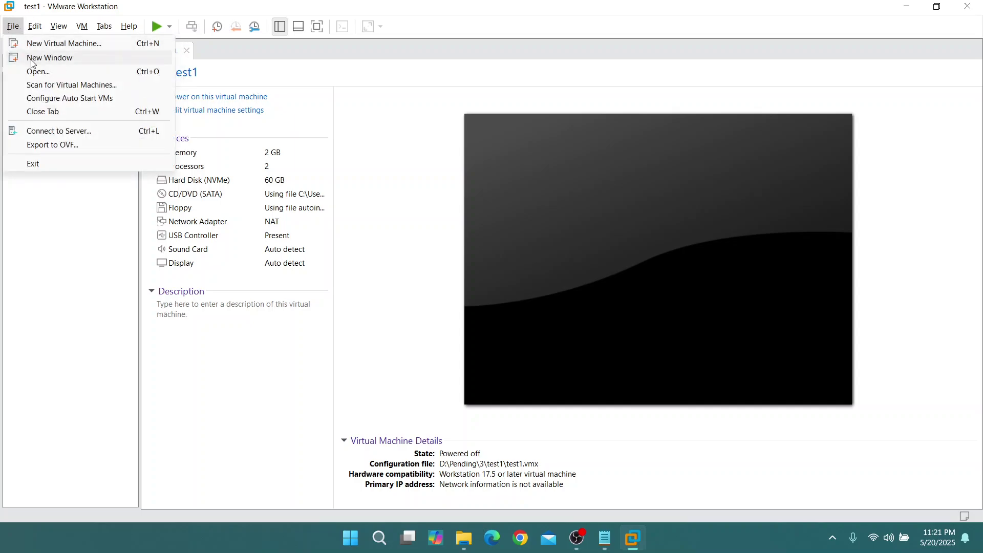
left_click(43, 45)
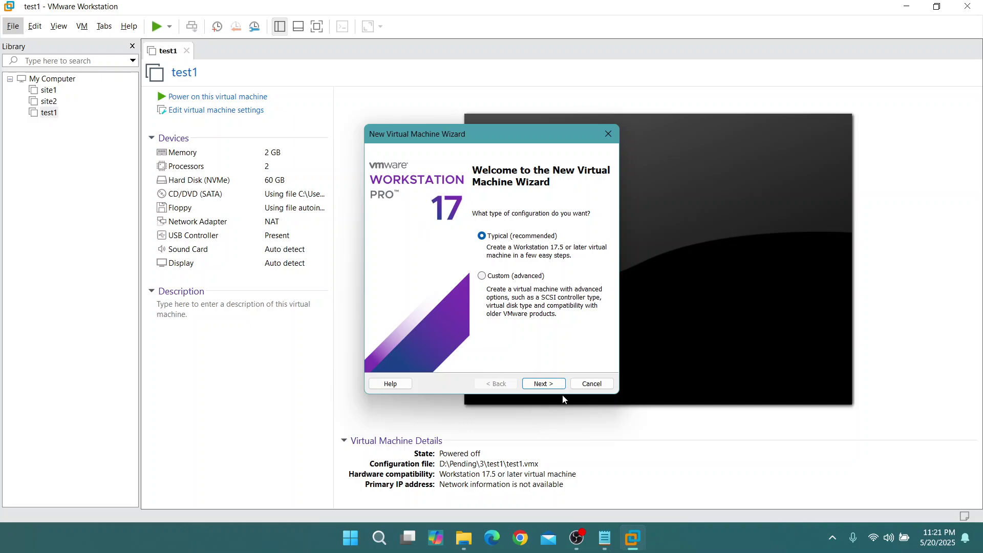
left_click(553, 386)
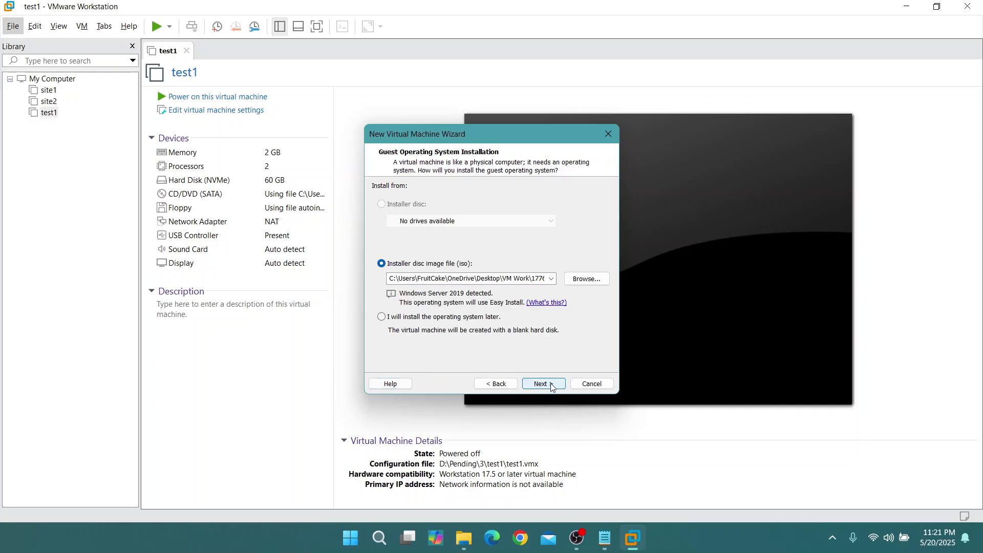
left_click(593, 281)
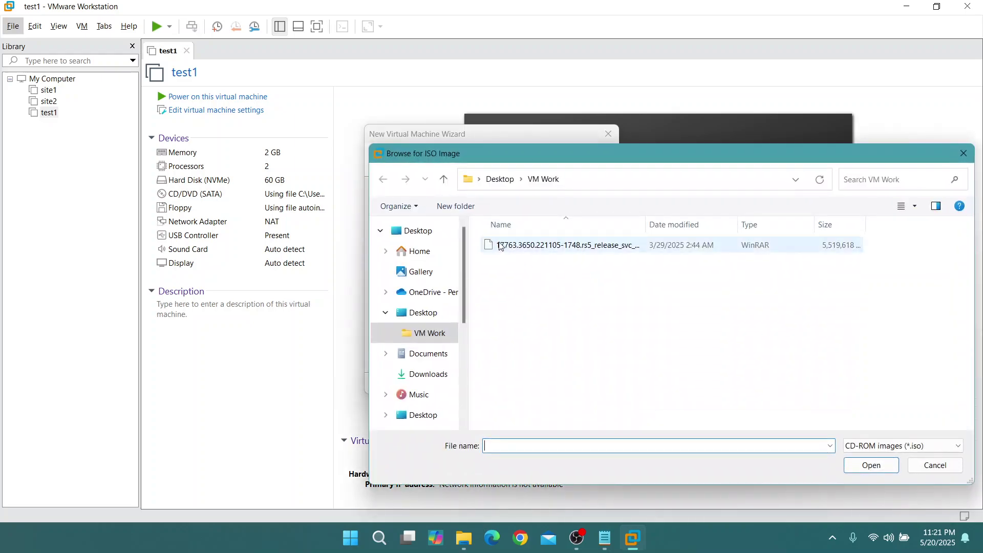
left_click(533, 247)
left_click(856, 464)
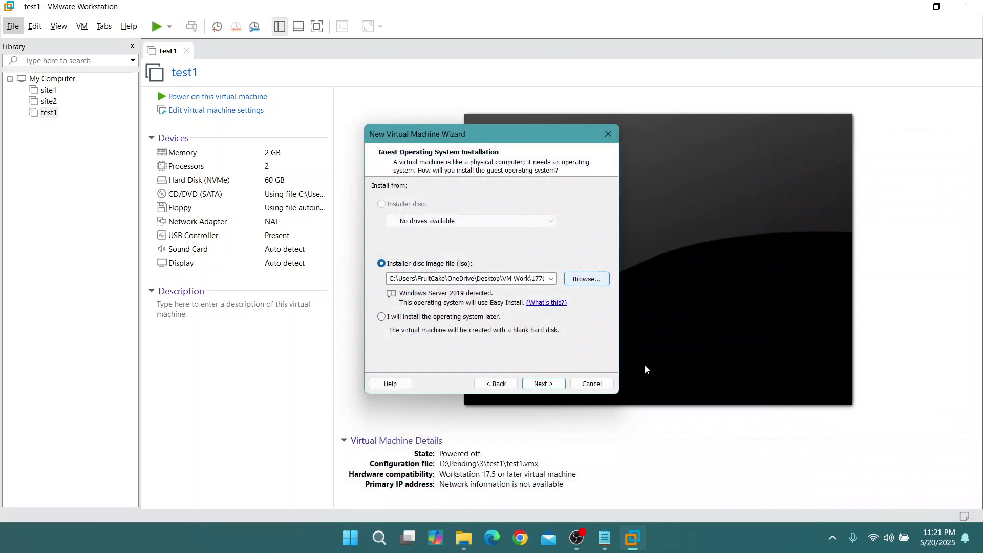
Continue past Easy Install and enter test2 as the machine name
left_click(552, 382)
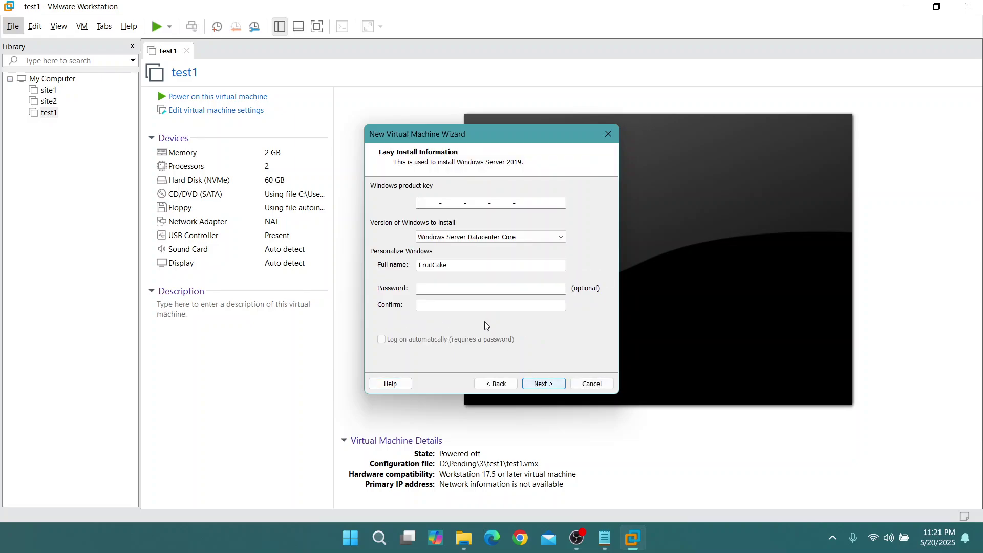
left_click(550, 386)
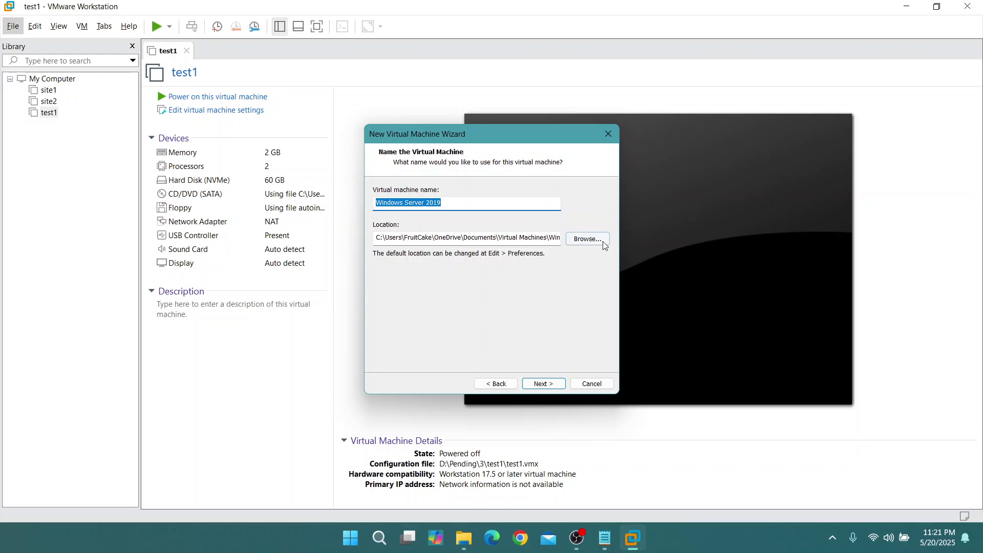
type("test2")
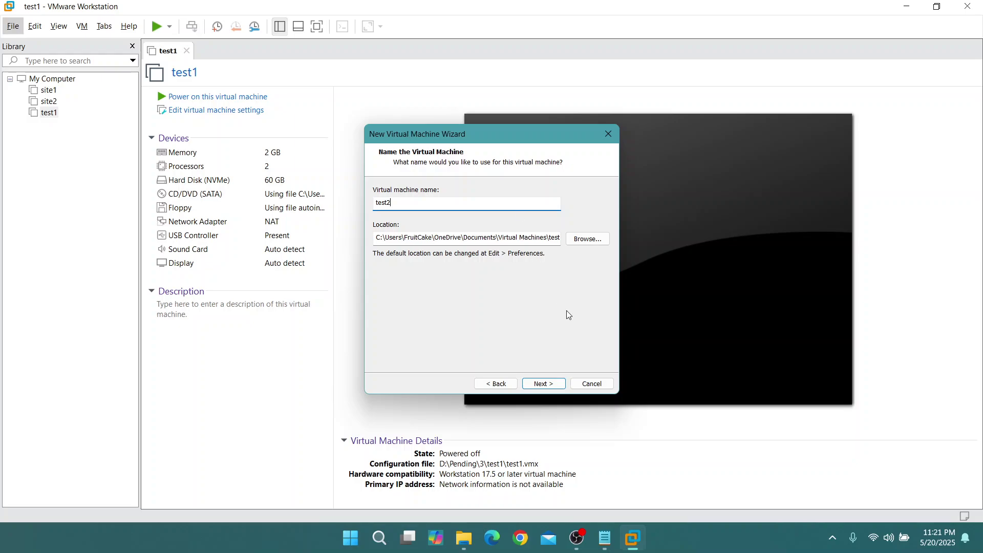
Create a test2 subfolder in D:\Pending\3 and use it as the location
left_click(587, 239)
scroll(451, 282, "down", 1)
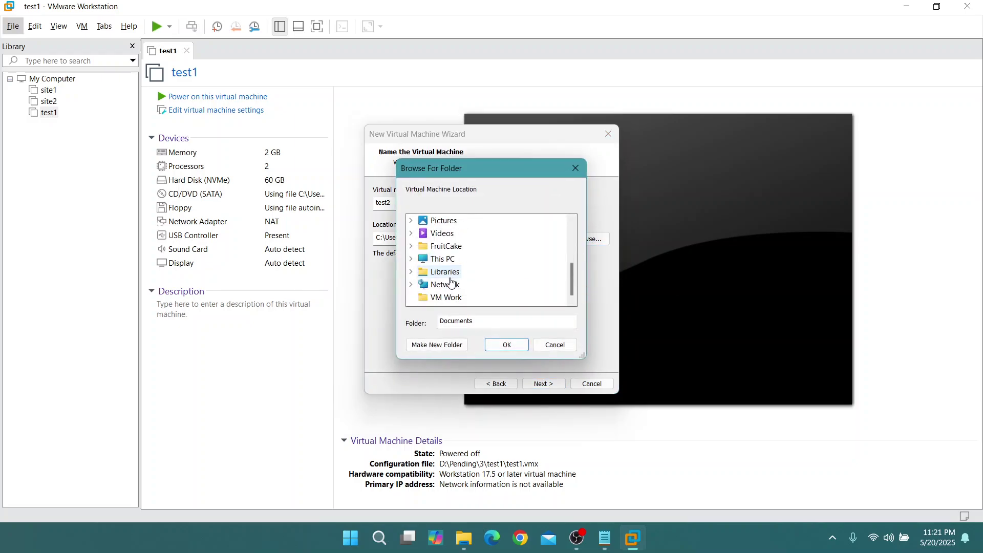
double_click(442, 259)
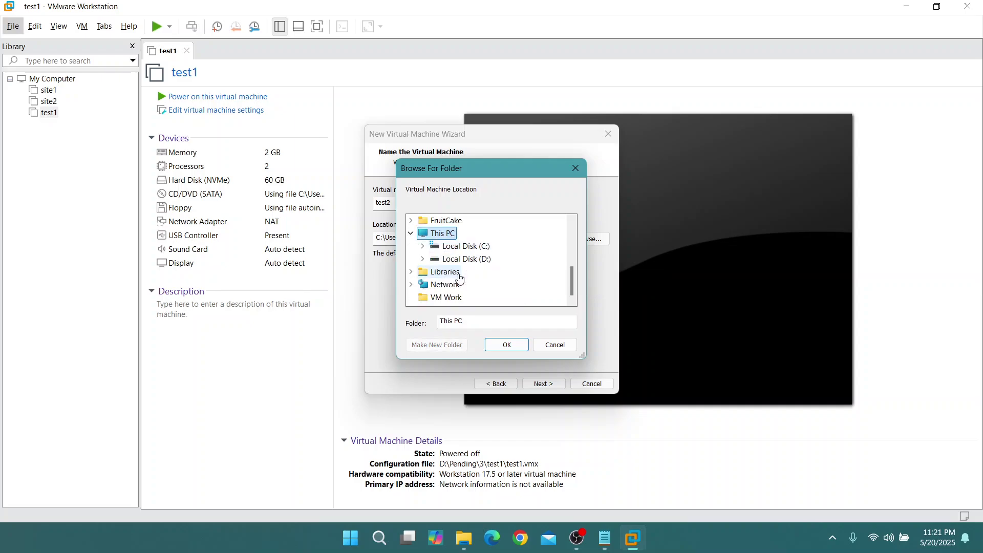
double_click(466, 259)
scroll(467, 259, "down", 1)
double_click(465, 221)
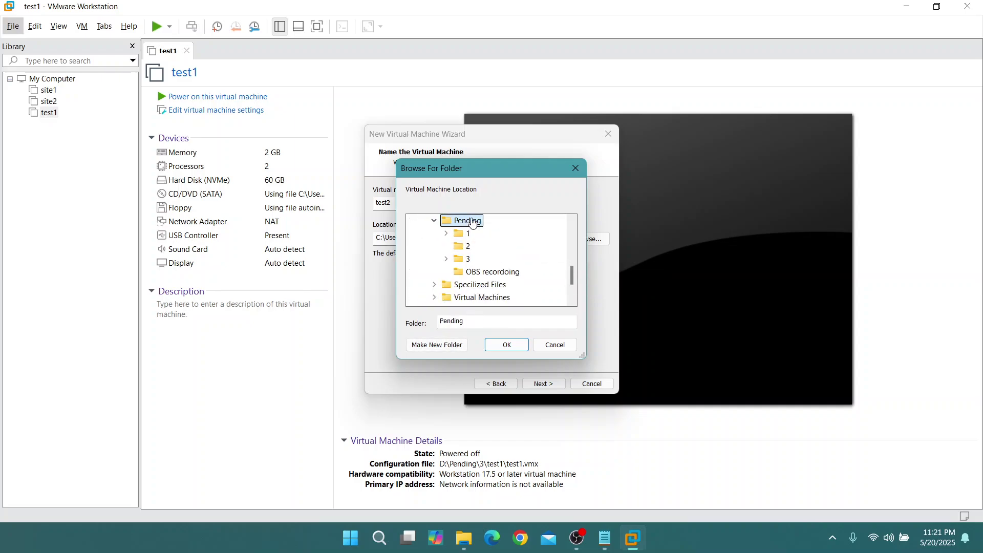
double_click(465, 262)
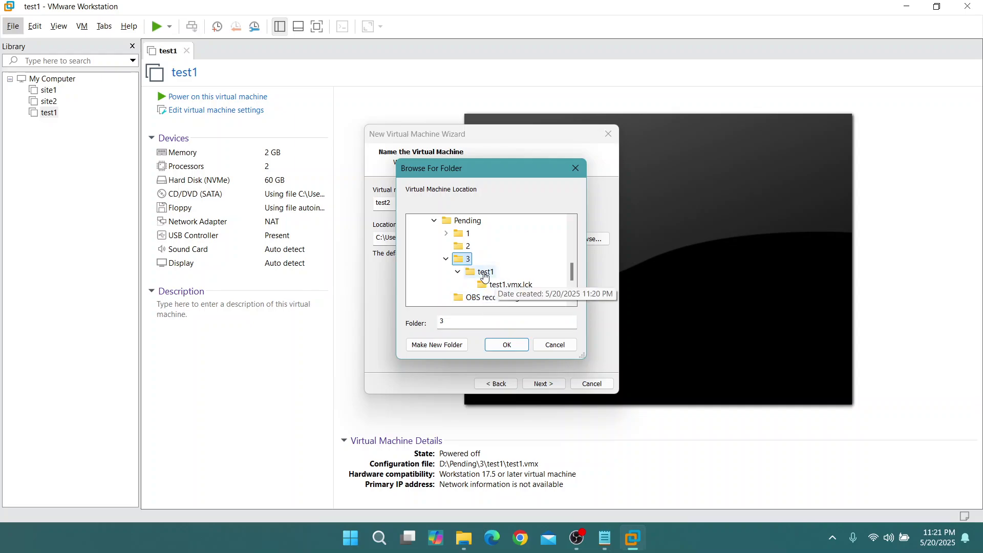
left_click(439, 345)
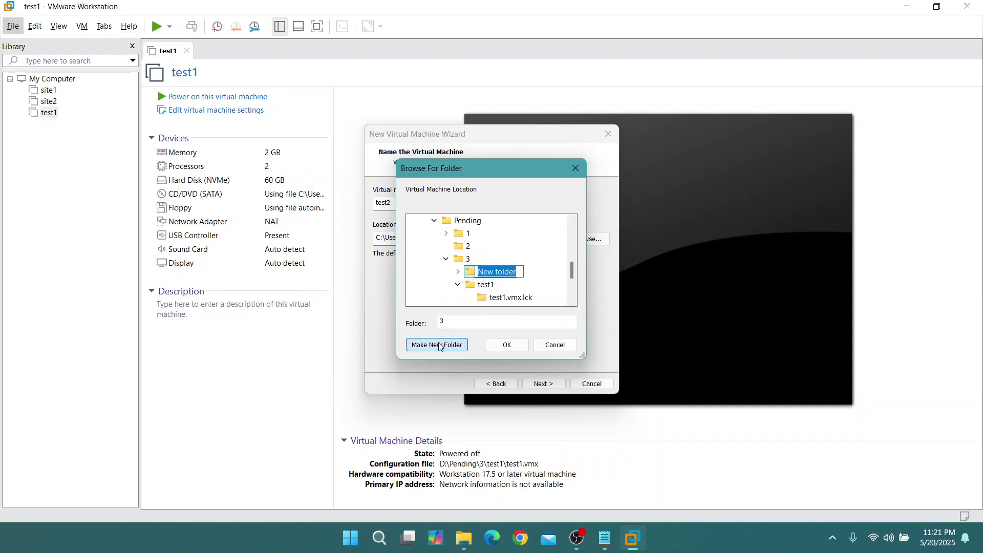
type("test2")
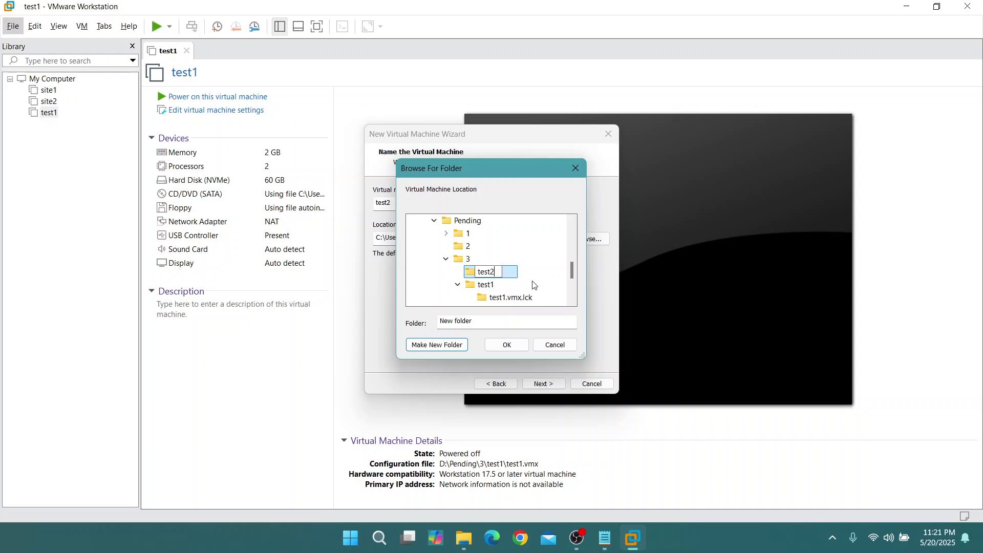
key("Return")
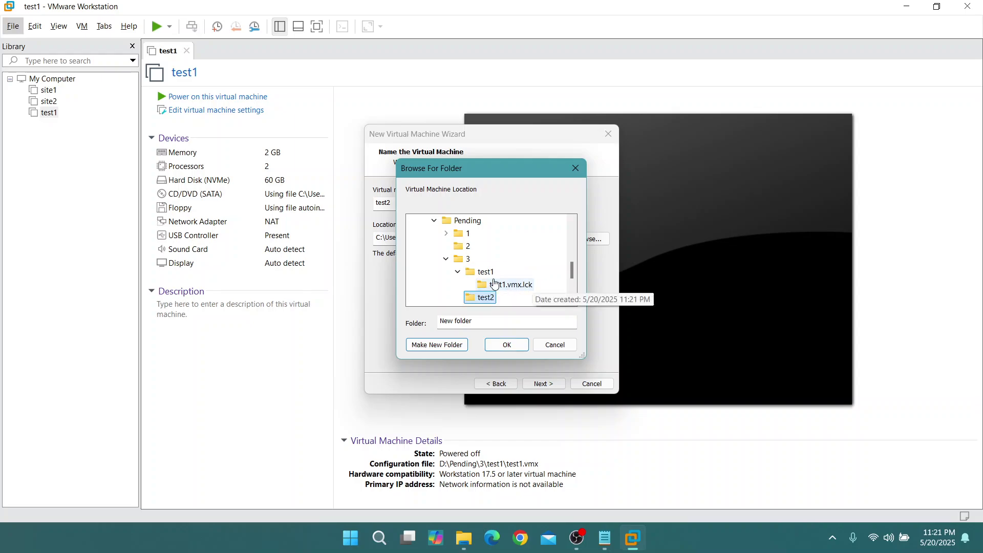
scroll(537, 291, "down", 1)
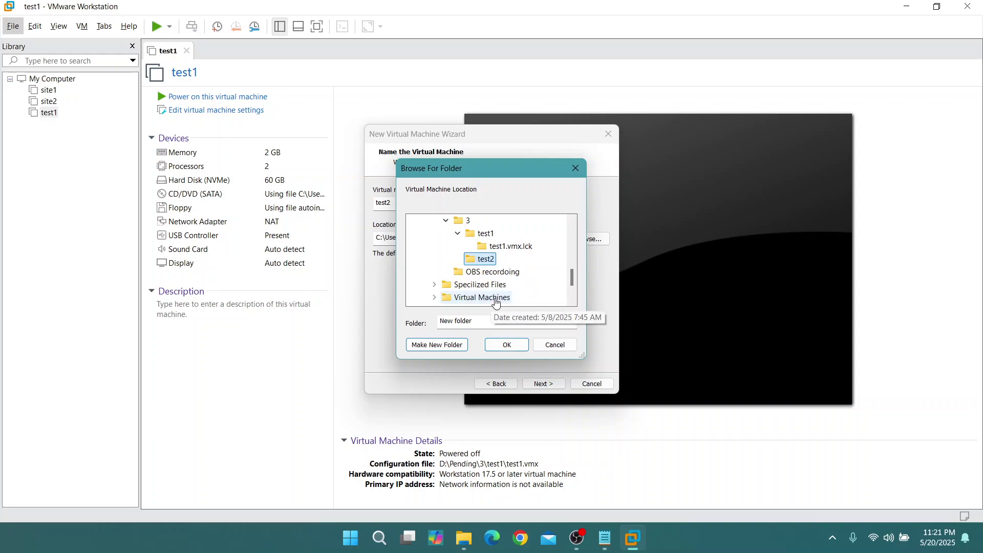
left_click(517, 347)
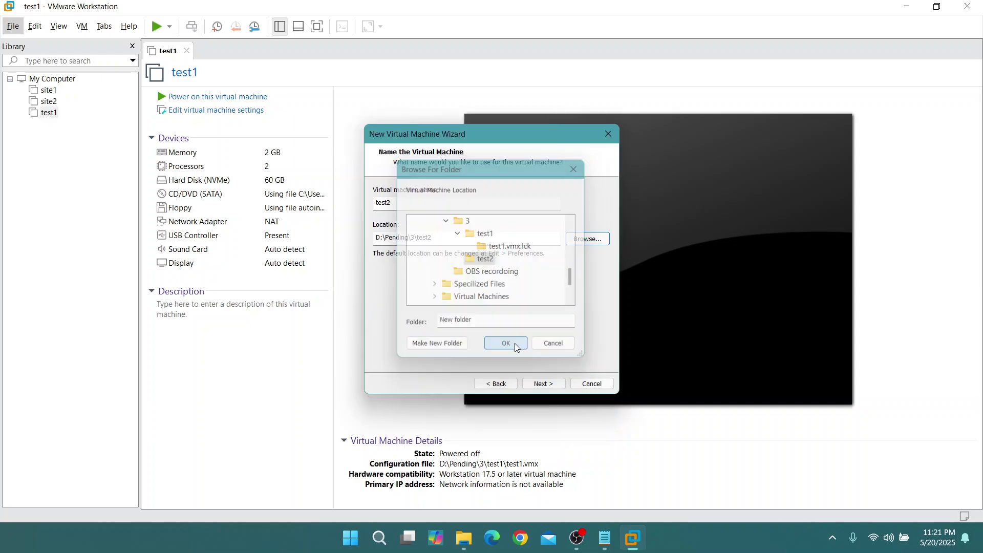
Accept the 60 GB disk and finish creating test2
left_click(551, 386)
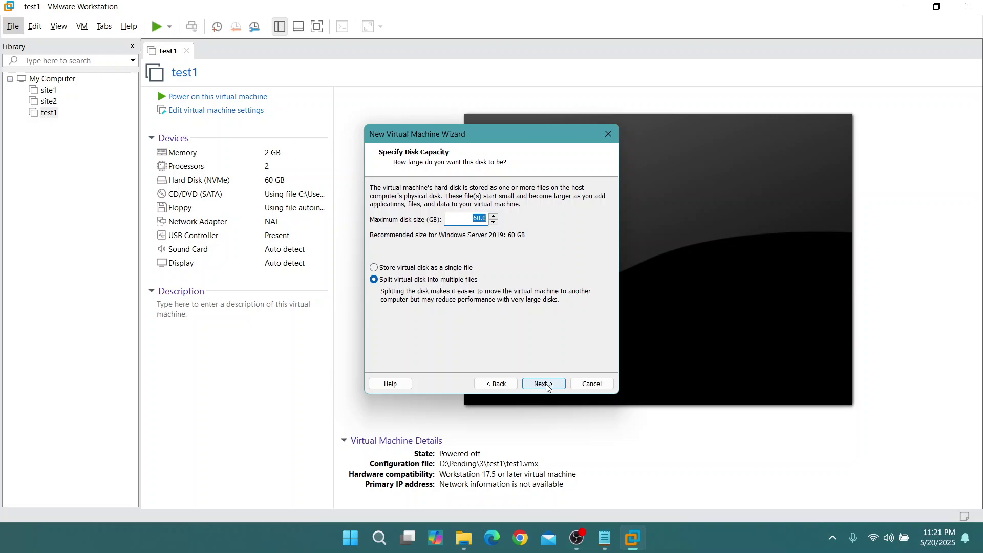
left_click(544, 384)
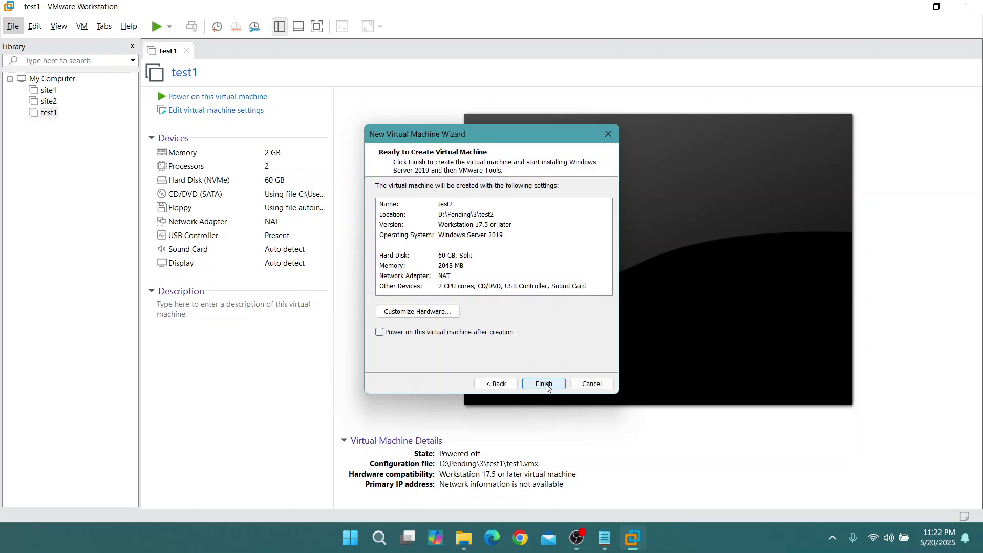
left_click(545, 385)
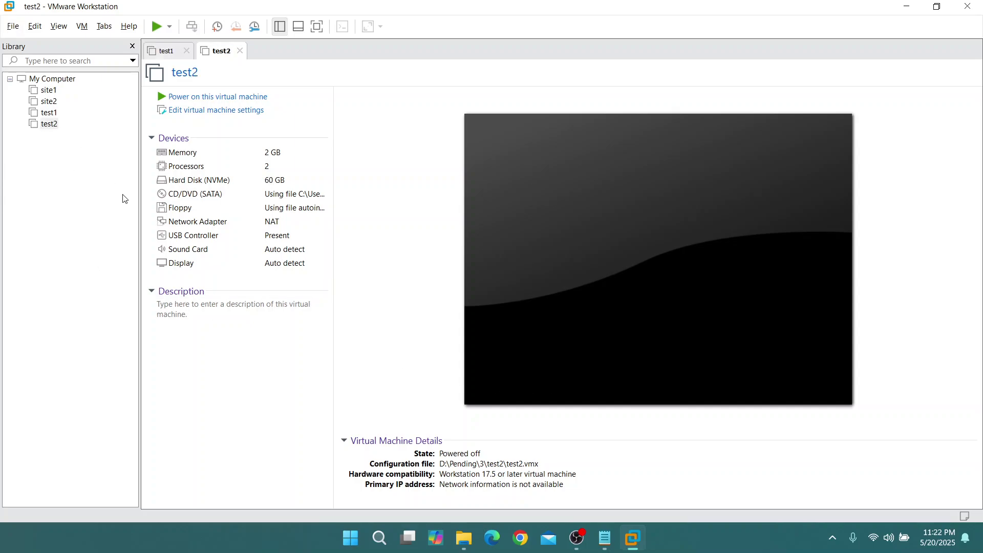
Power on test1 and test2, then go back to watching test1 boot
left_click(49, 112)
left_click(215, 98)
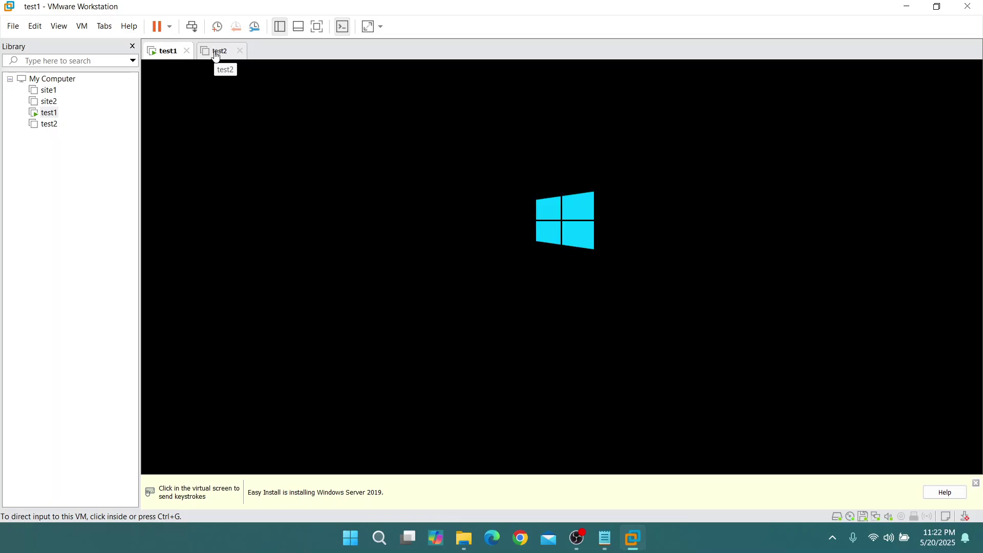
left_click(216, 51)
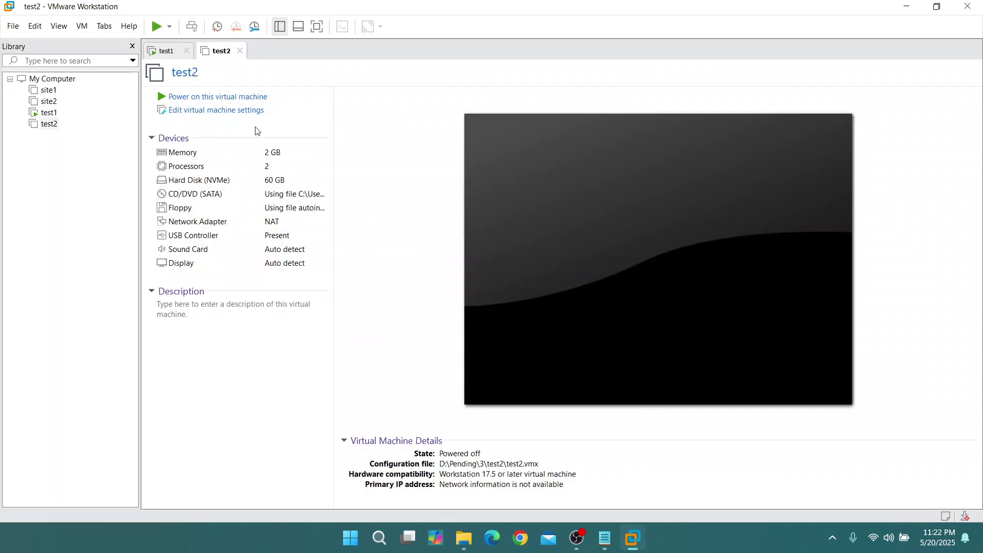
left_click(242, 98)
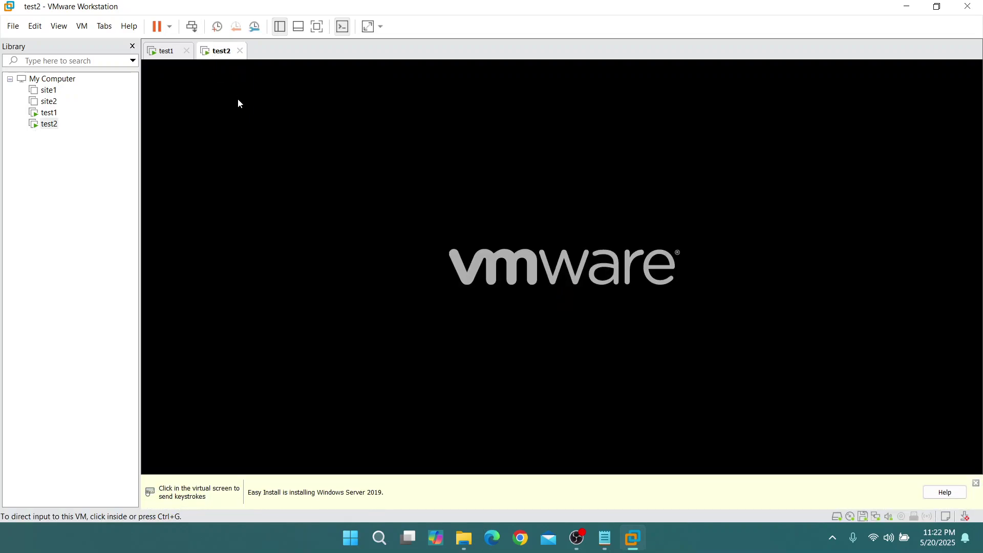
left_click(164, 53)
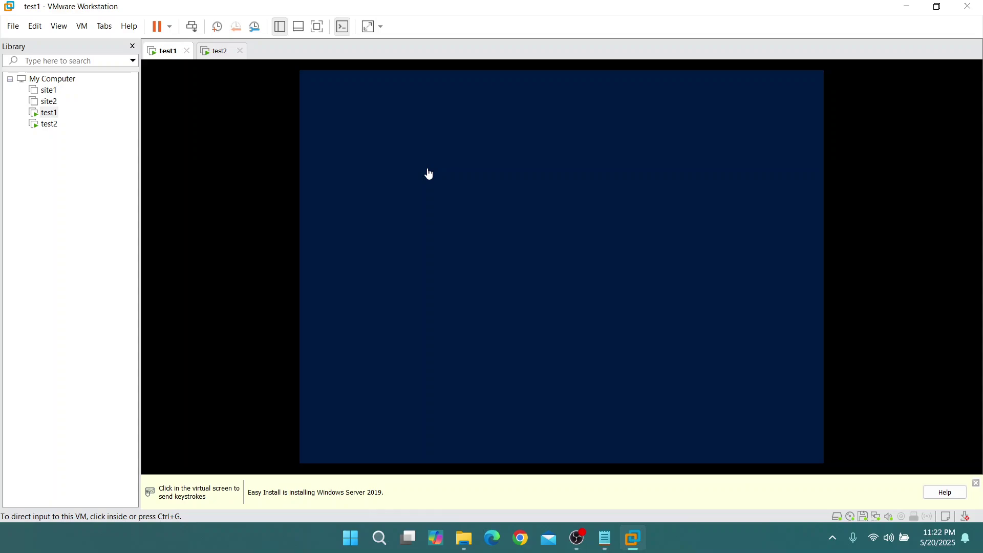
Browse the menus, check test2, then return to test1's Windows Setup OS selection screen
left_click(57, 26)
mouse_move(33, 31)
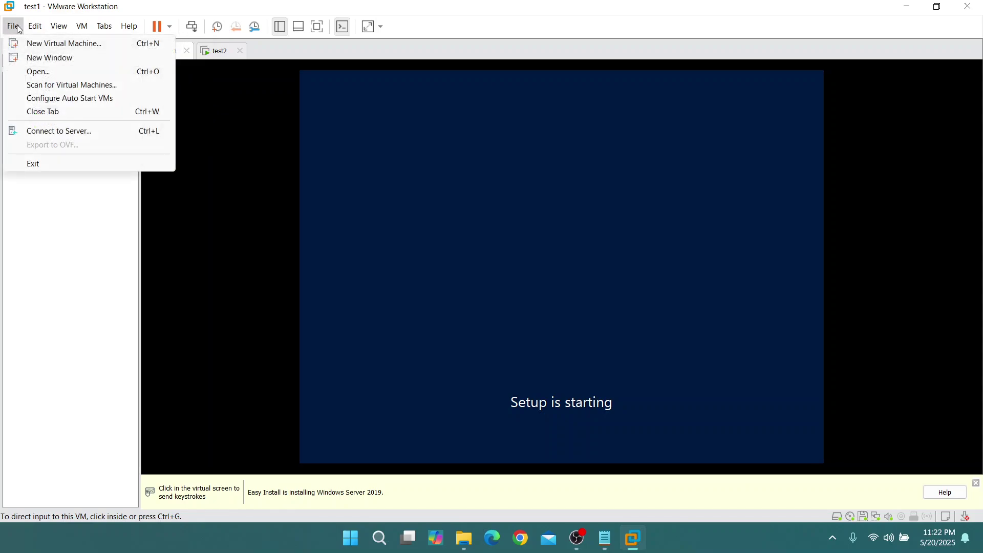
mouse_move(84, 31)
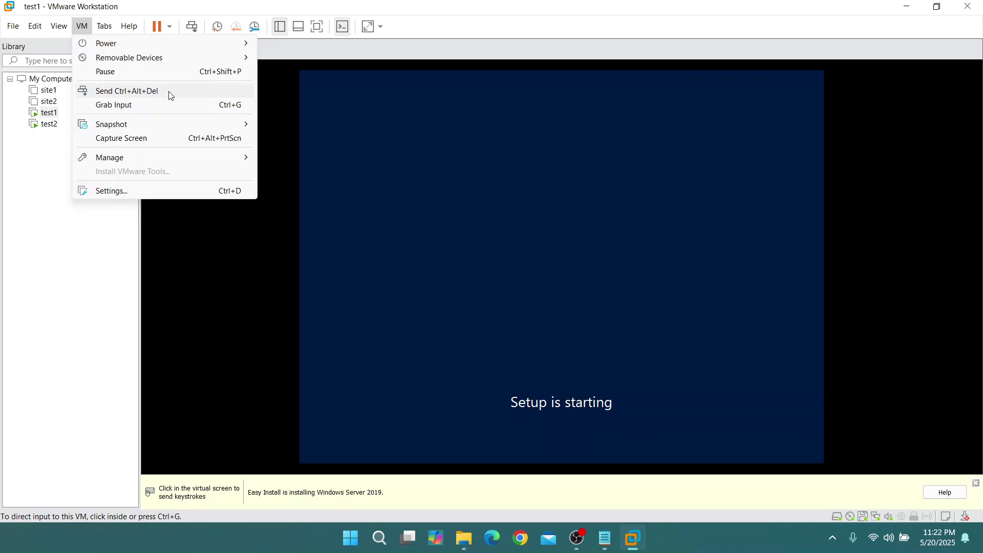
key("Escape")
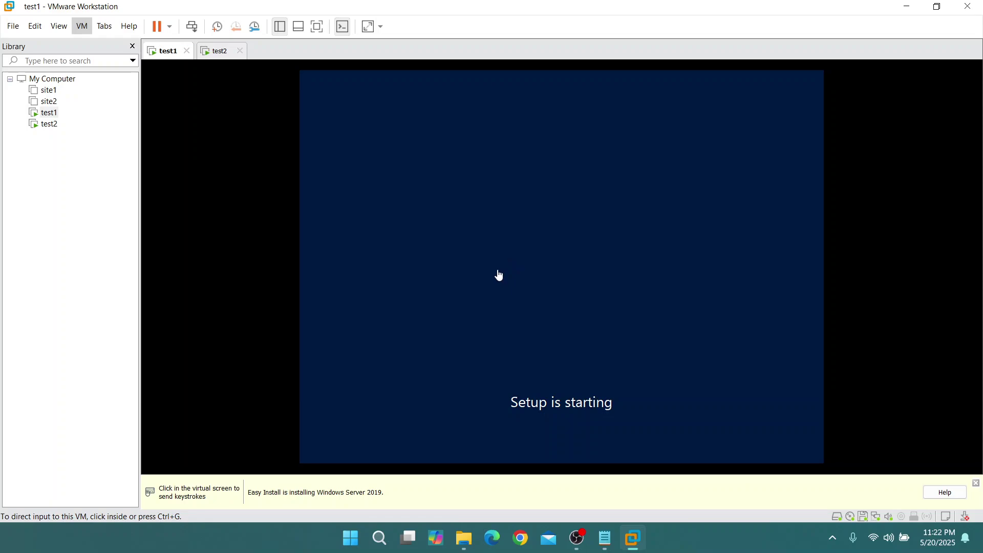
left_click(216, 51)
left_click(167, 56)
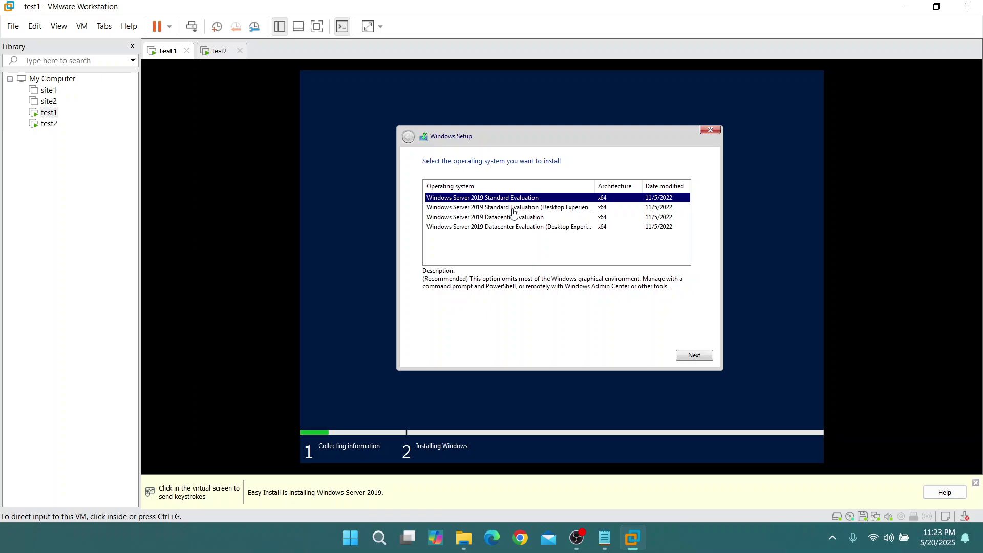
Choose Windows Server 2019 Standard Evaluation (Desktop Experience) on test1, then dismiss the license terms error
left_click(516, 211)
left_click(519, 210)
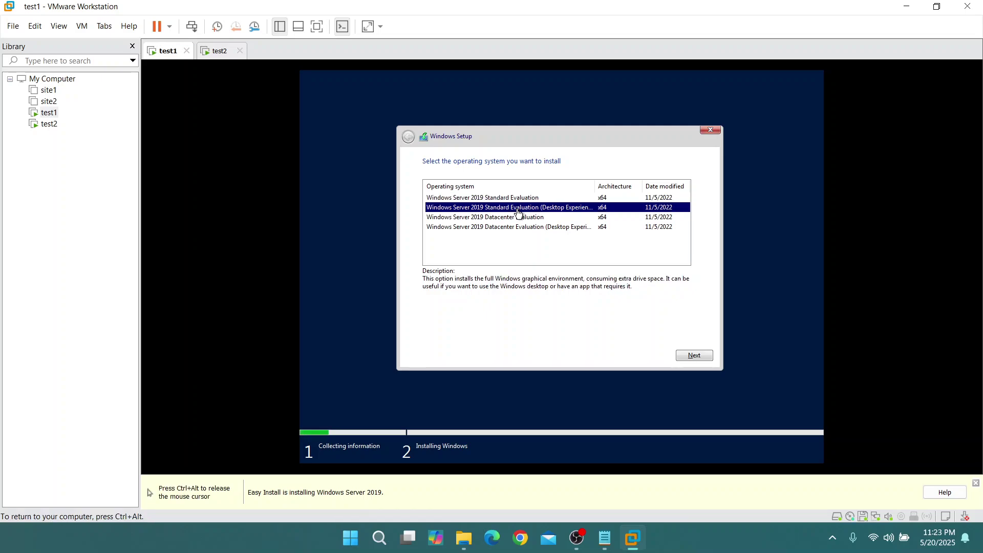
left_click(696, 356)
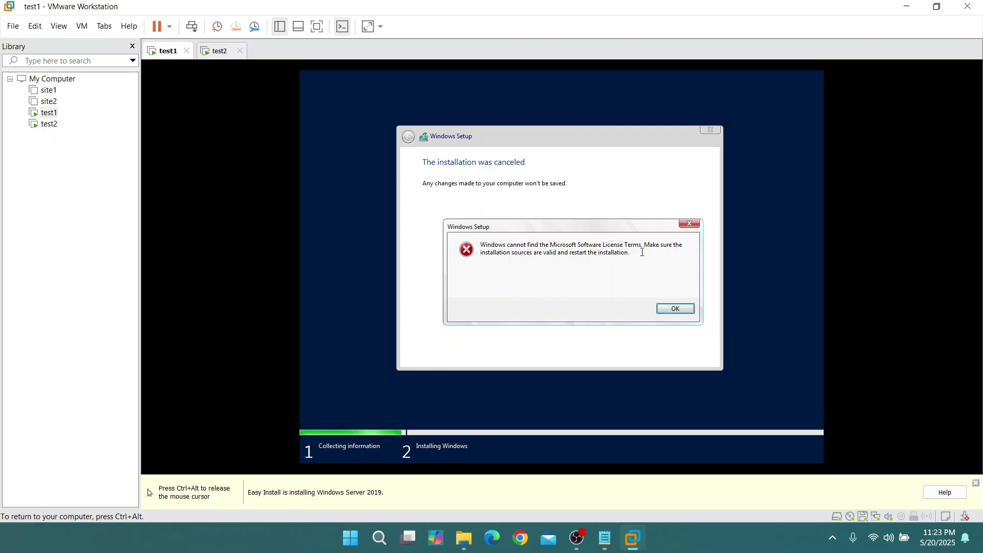
left_click(661, 307)
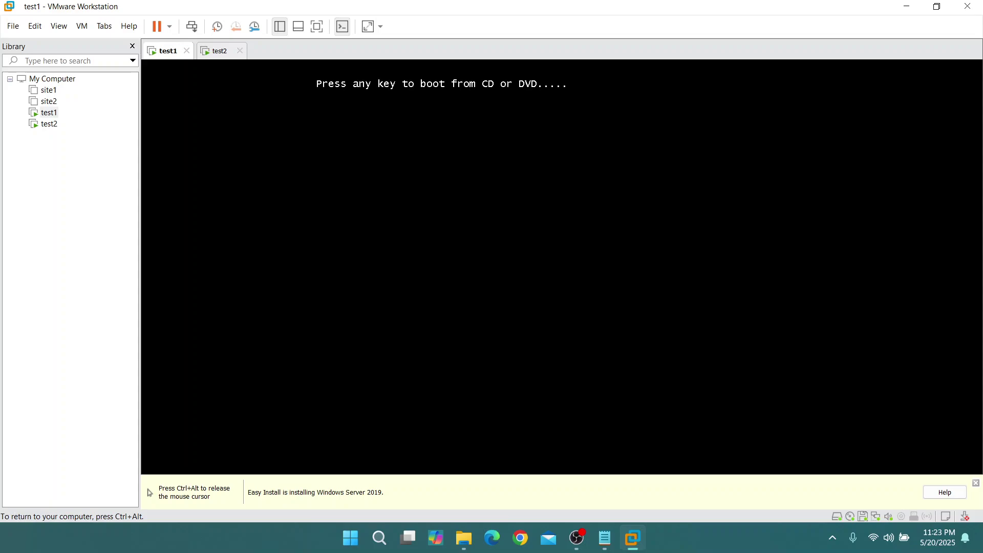
Boot test1 from DVD, release input, then close and power off test1 and test2
key("Return")
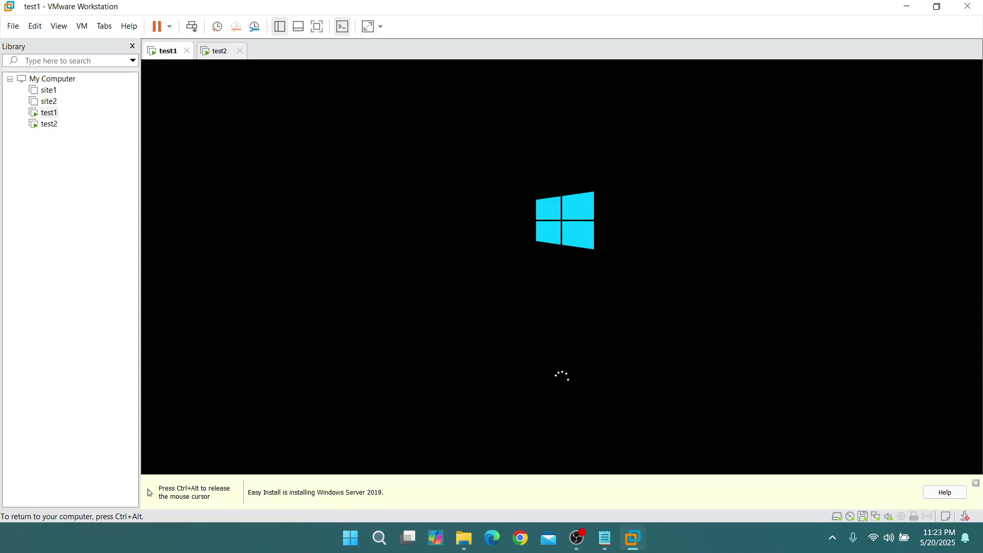
key("ctrl+alt")
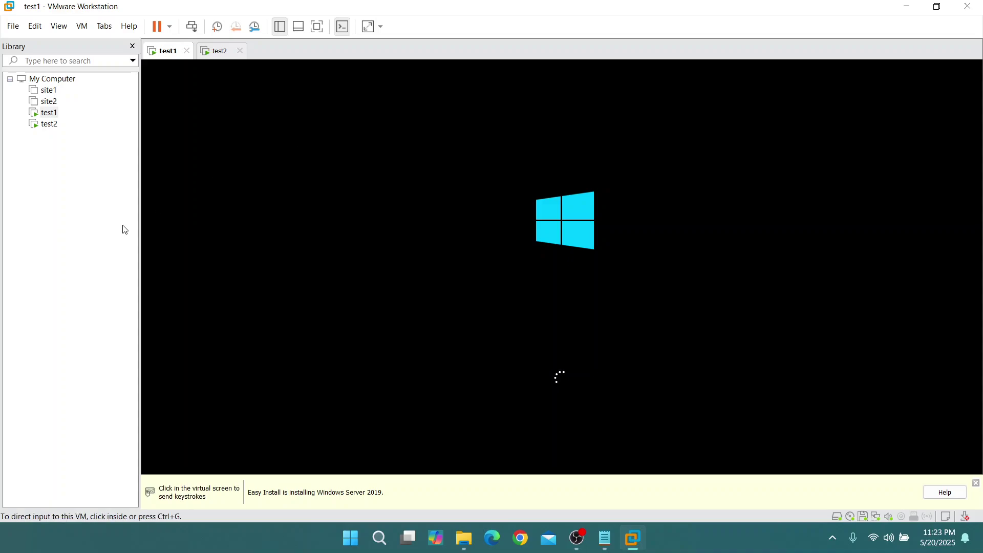
left_click(187, 50)
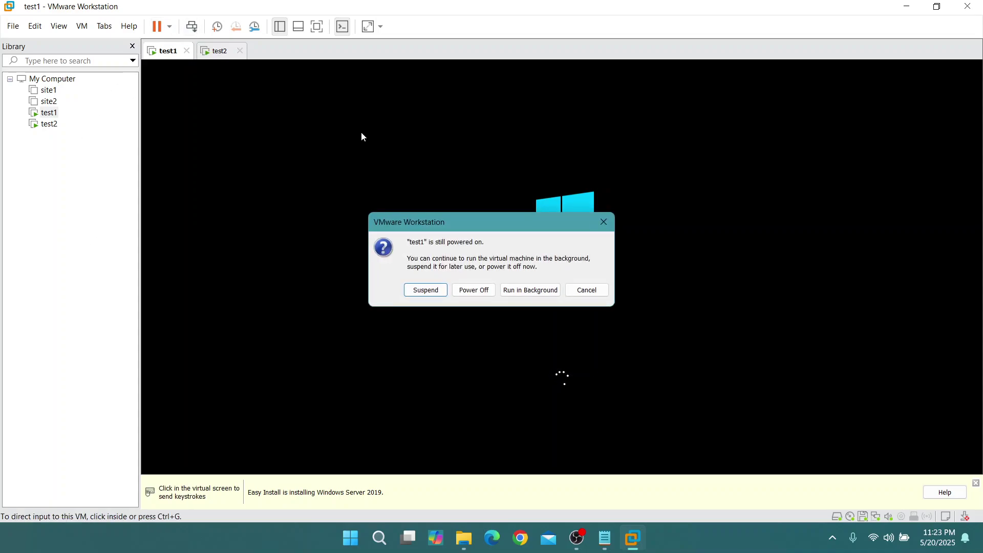
left_click(474, 291)
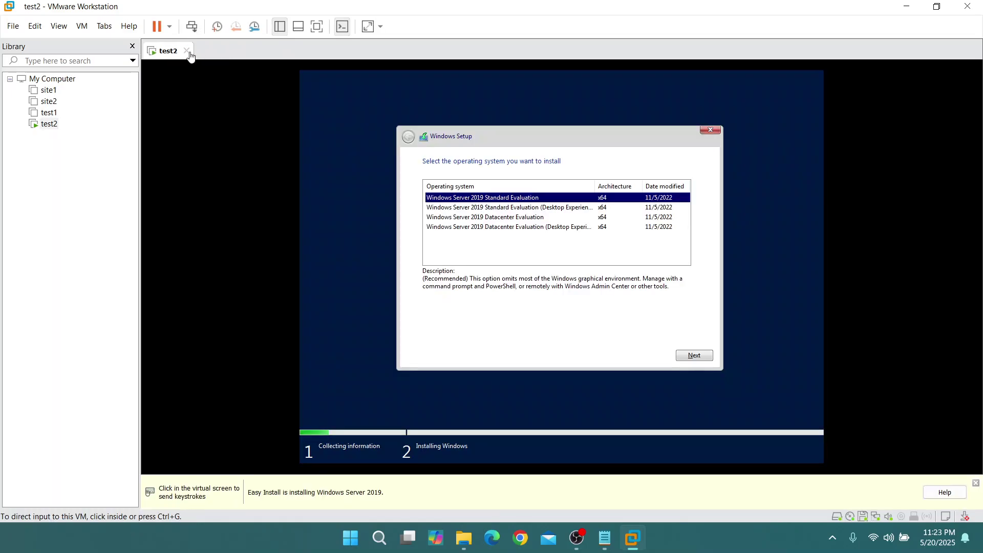
left_click(187, 51)
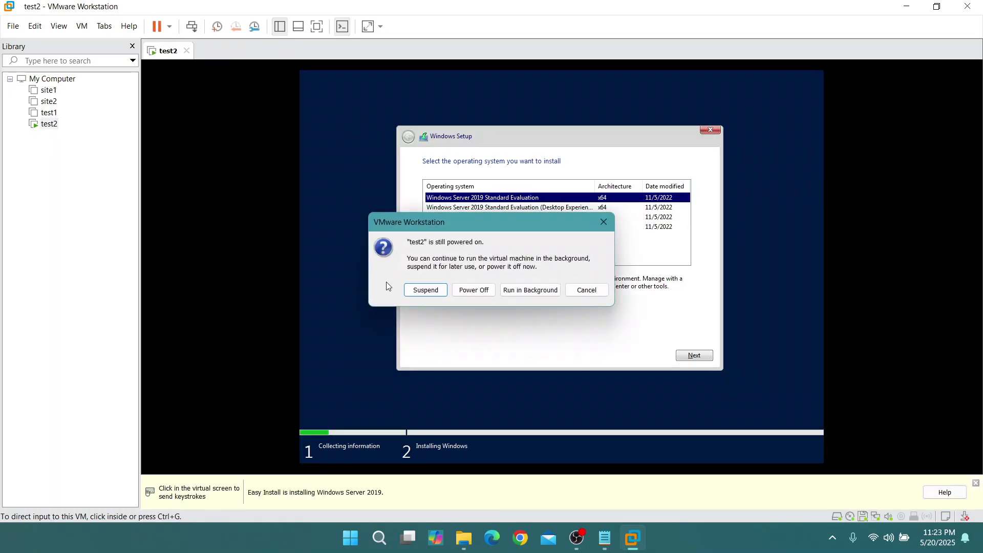
left_click(474, 291)
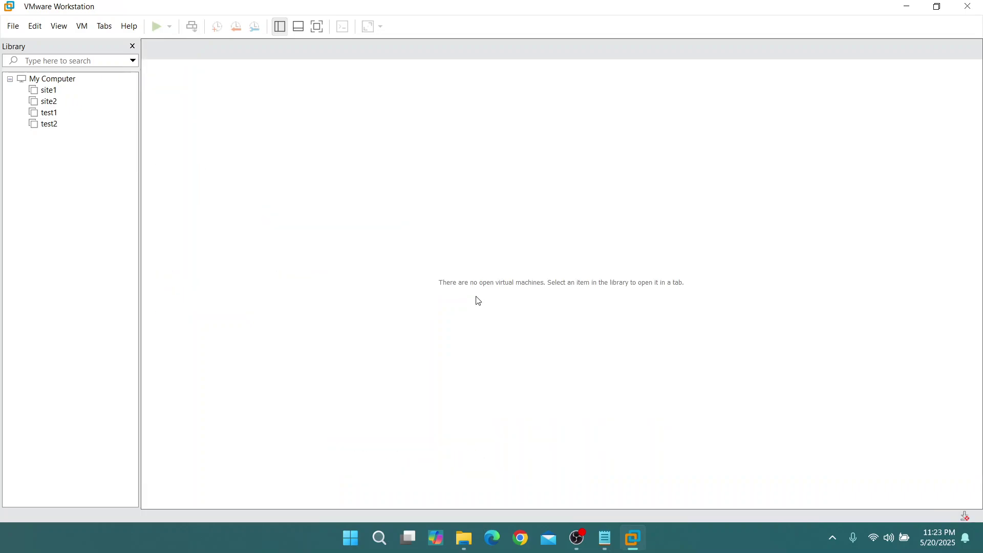
Open test1's settings and review its network, CD/DVD and floppy devices, leaving the ISO unchanged
left_click(48, 113)
double_click(49, 112)
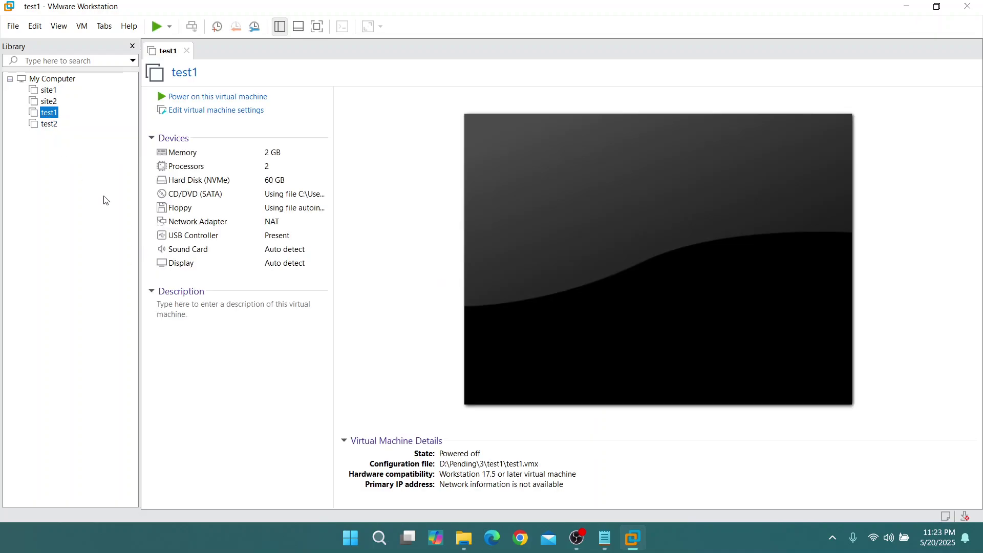
left_click(215, 112)
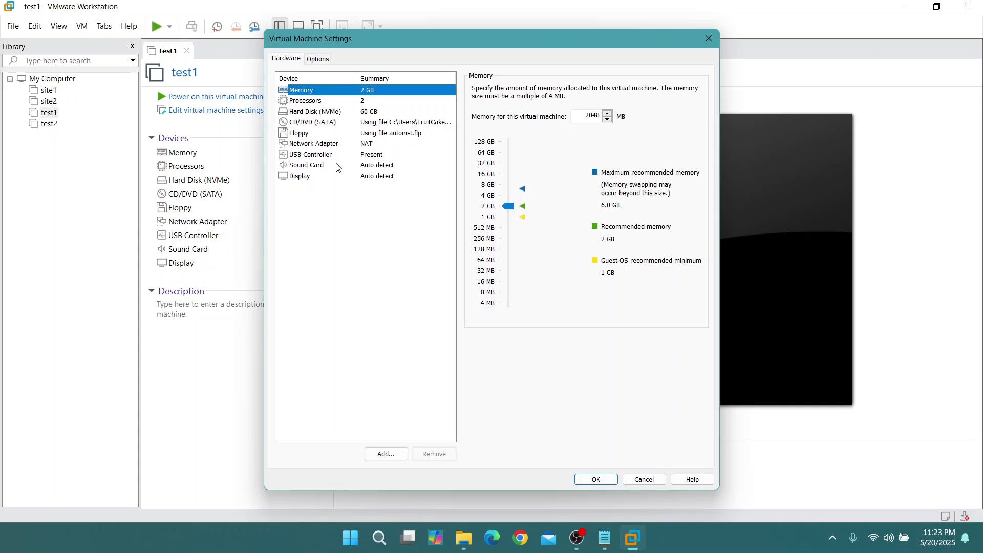
left_click(367, 144)
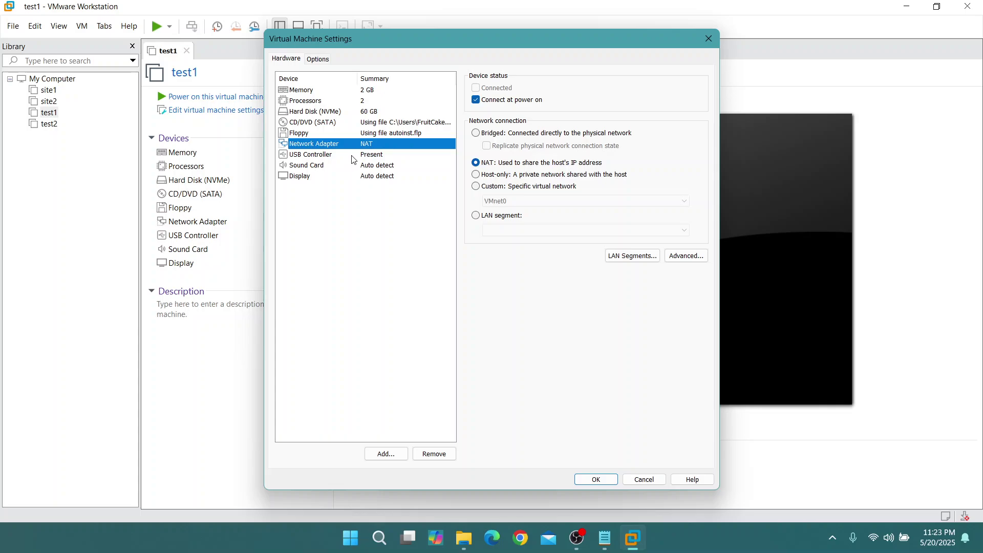
left_click(322, 123)
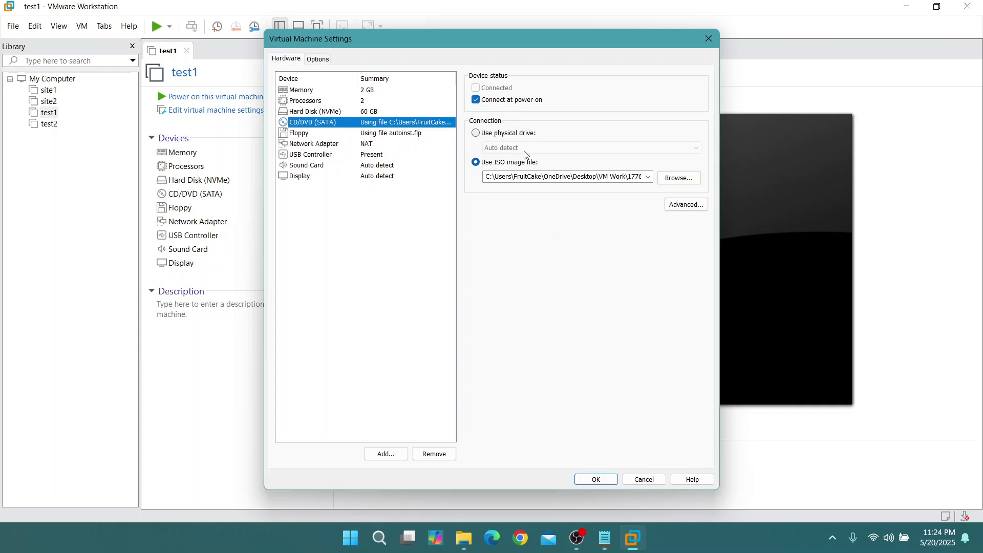
left_click(313, 136)
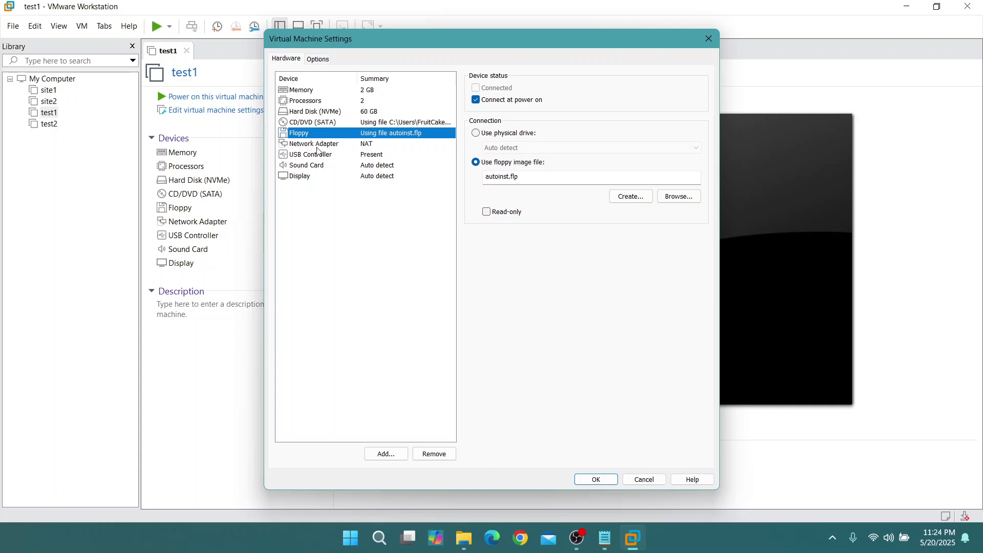
left_click(333, 122)
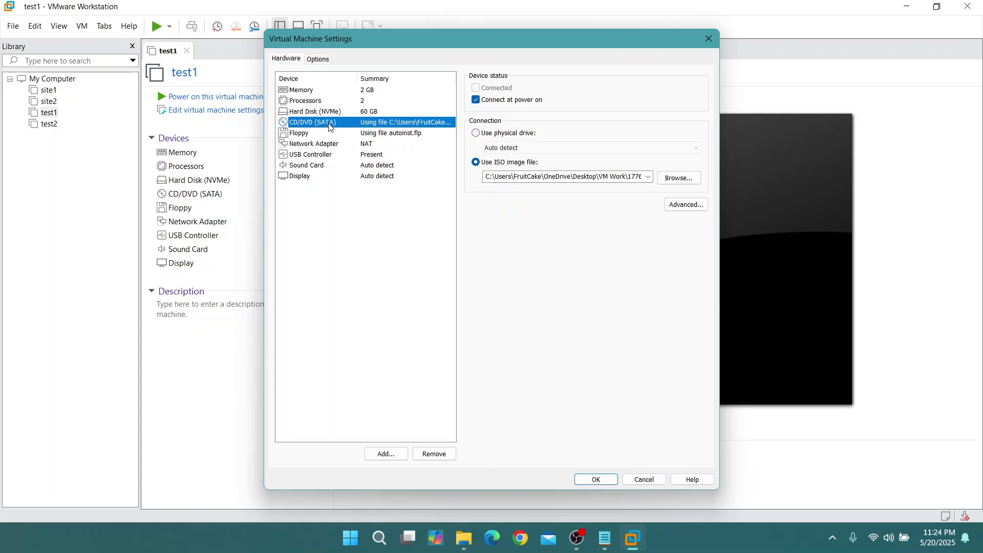
left_click(648, 177)
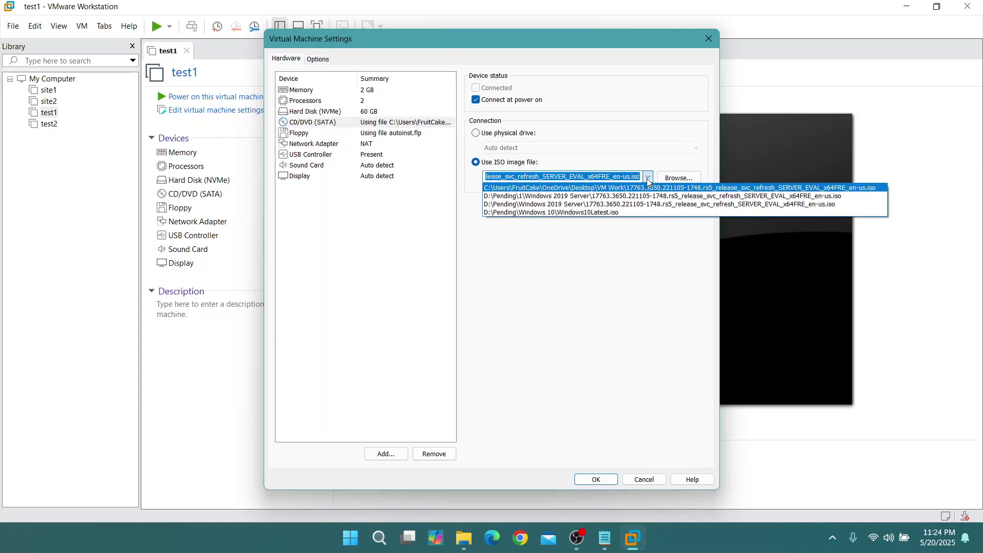
left_click(648, 180)
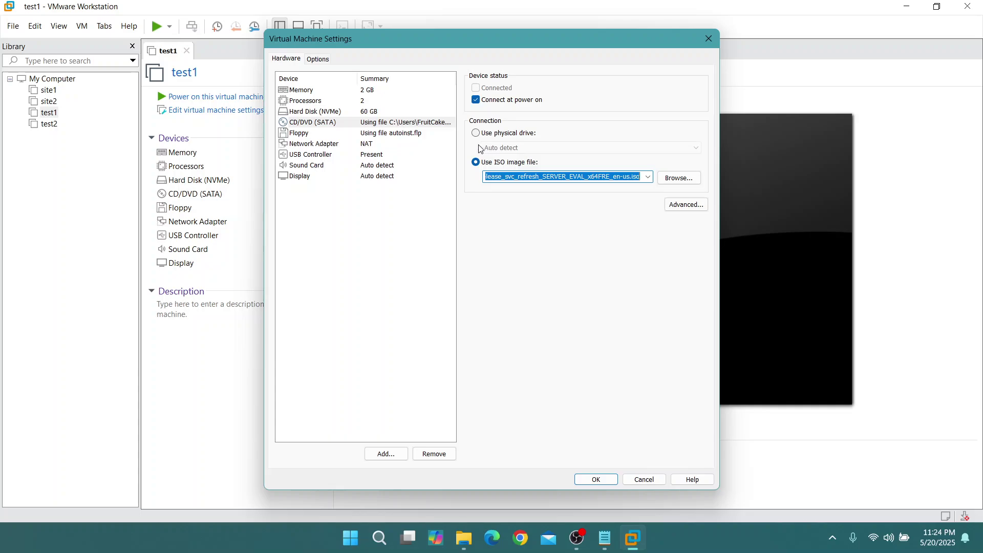
left_click(681, 205)
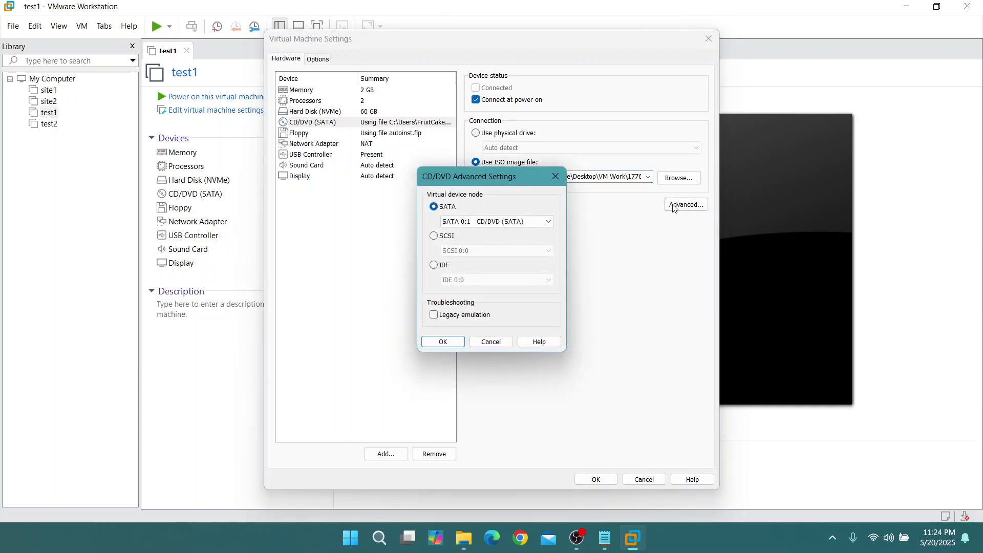
left_click(557, 177)
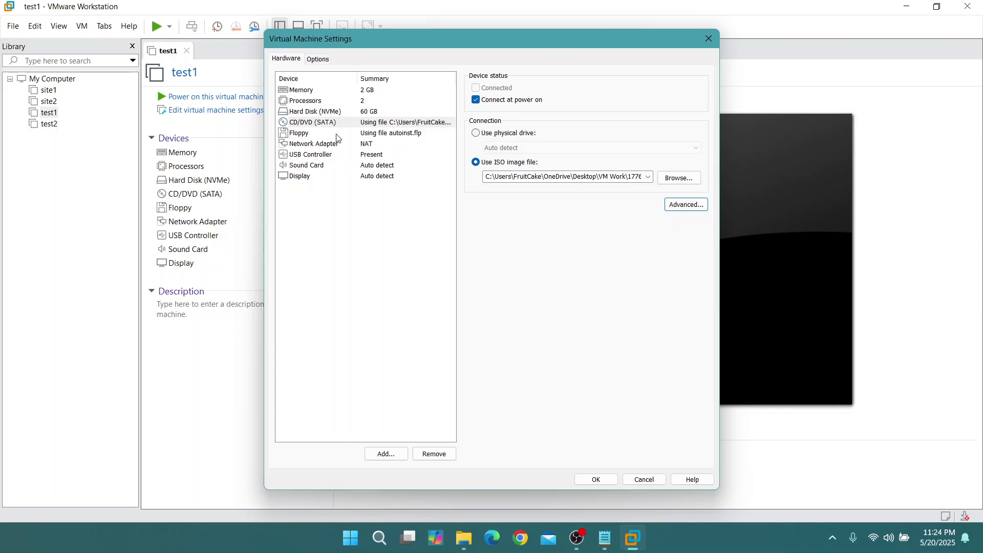
Take the floppy drive out of test1's hardware list and confirm with OK
left_click(316, 134)
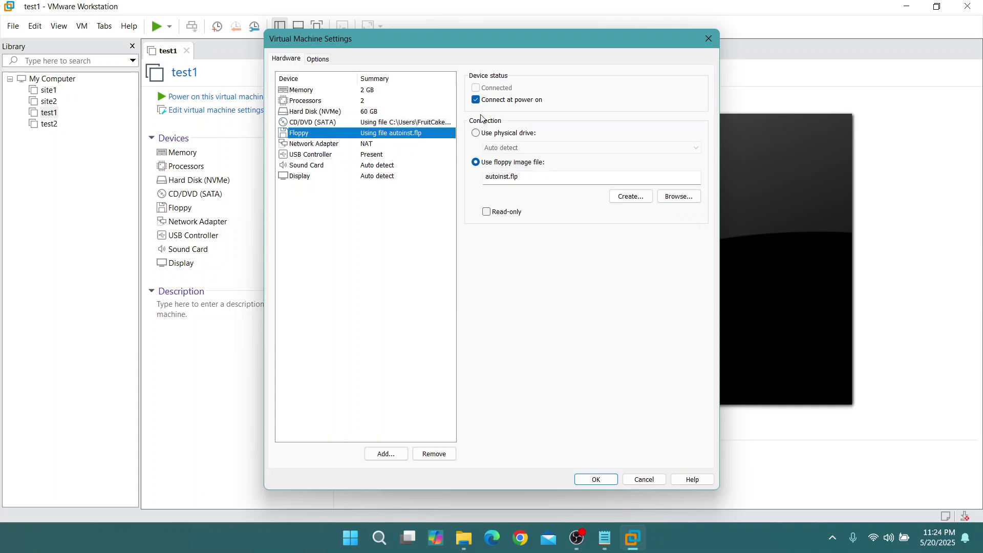
left_click(476, 134)
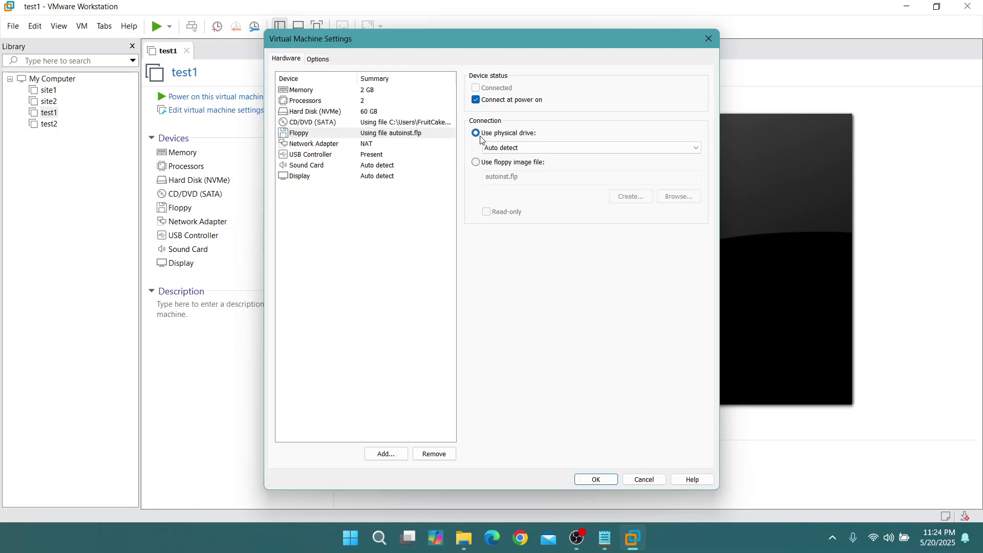
left_click(538, 149)
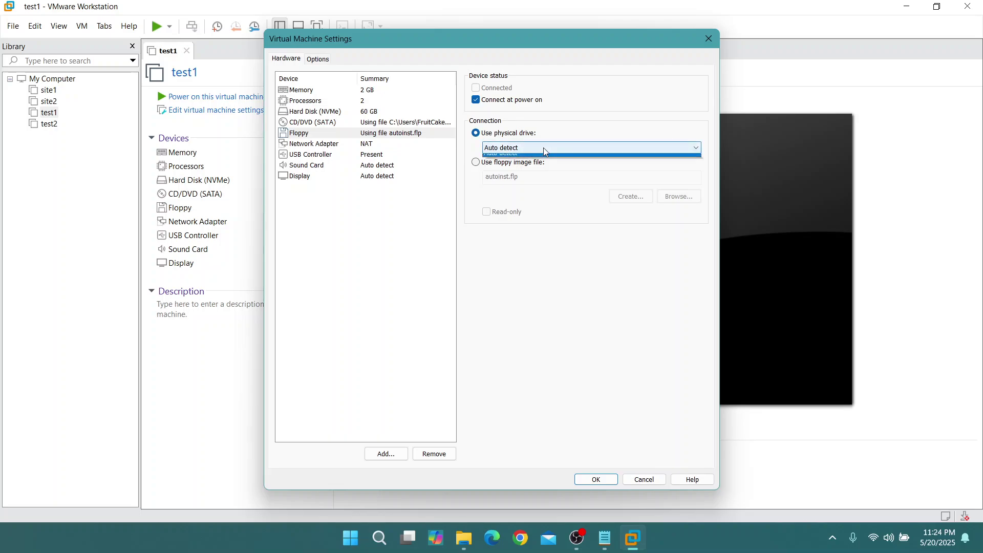
left_click(541, 148)
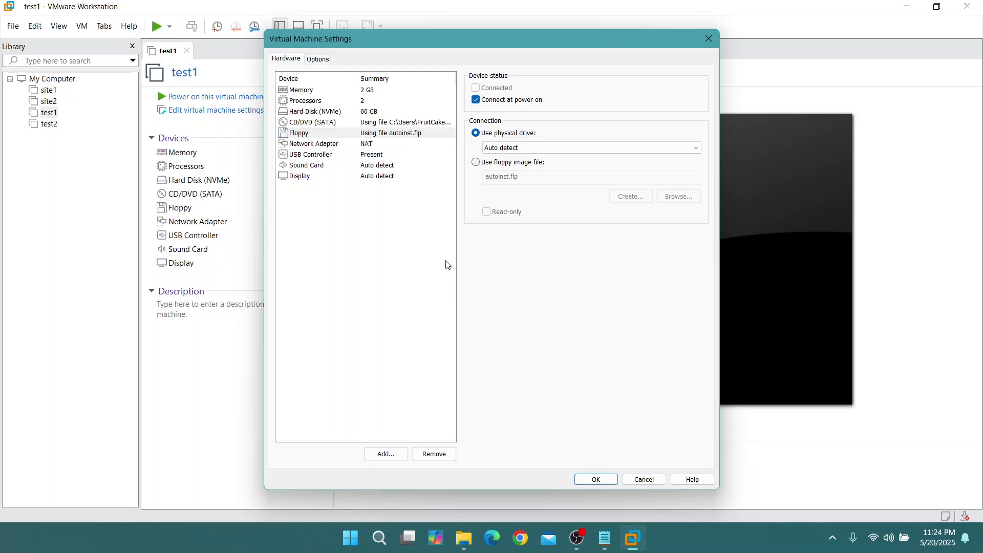
left_click(391, 123)
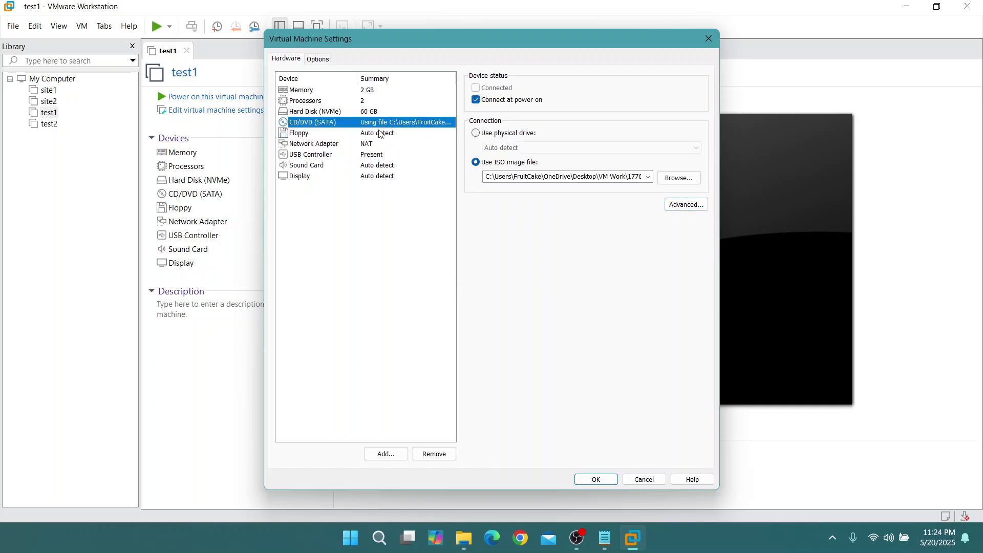
left_click(382, 134)
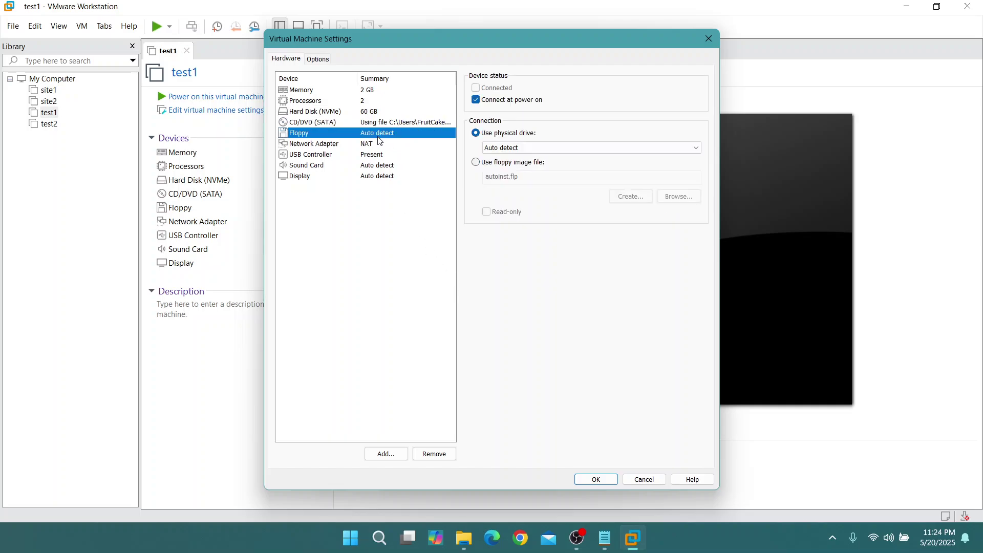
left_click(435, 454)
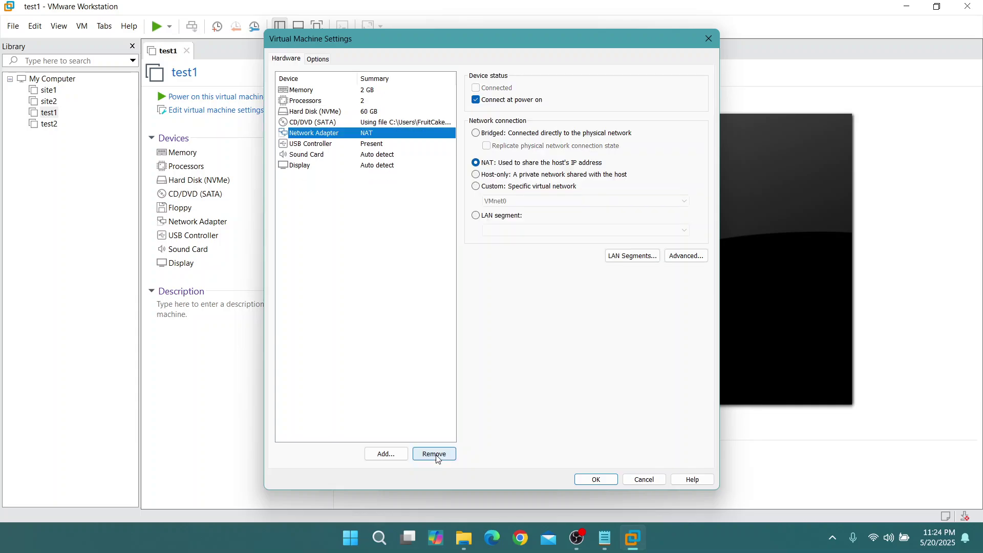
left_click(597, 480)
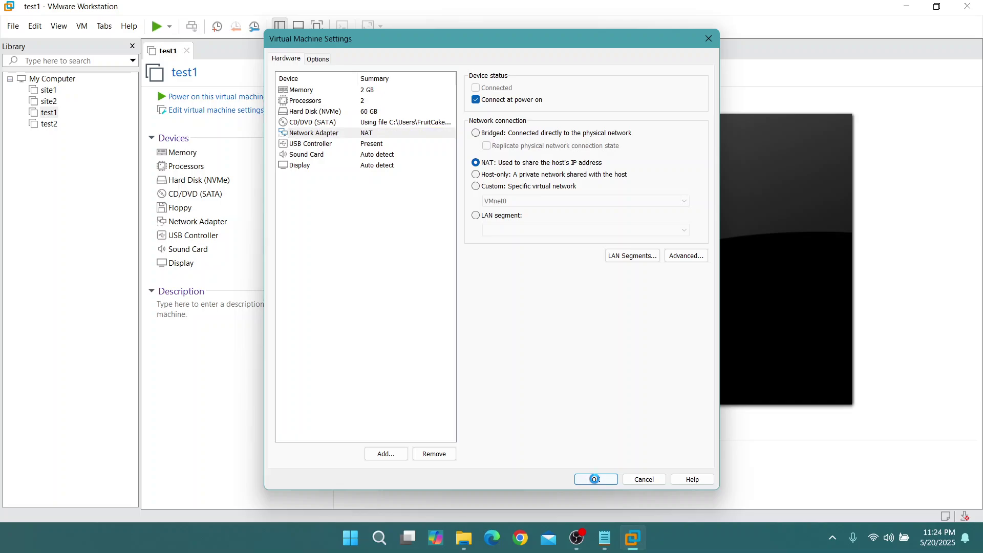
Delete test2's floppy drive, save with OK, then return to test1's summary page
left_click(49, 124)
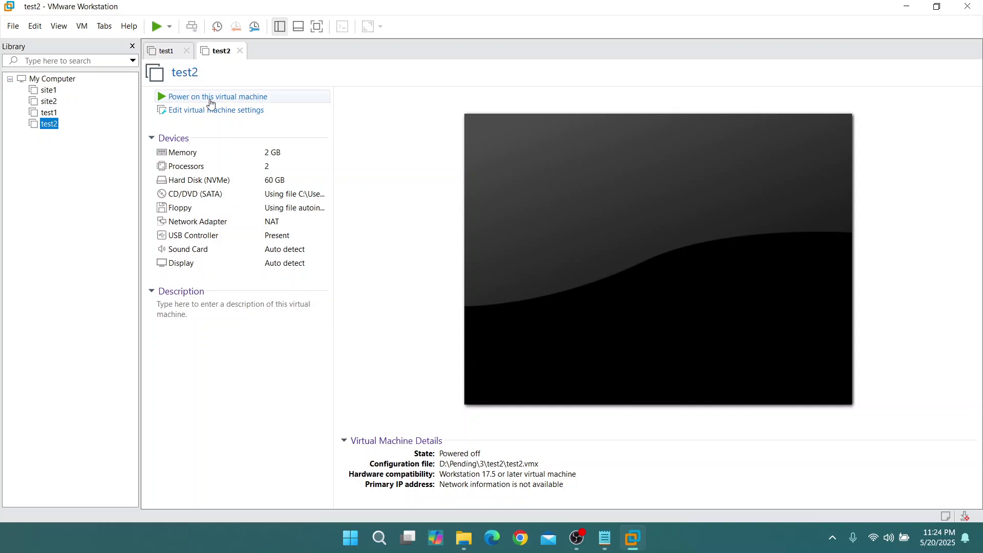
left_click(214, 111)
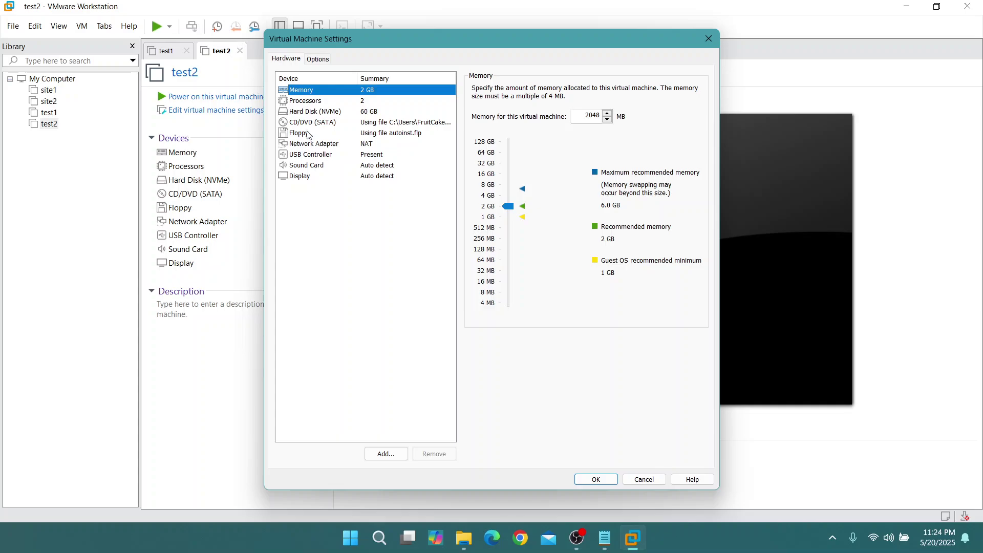
left_click(309, 135)
left_click(434, 453)
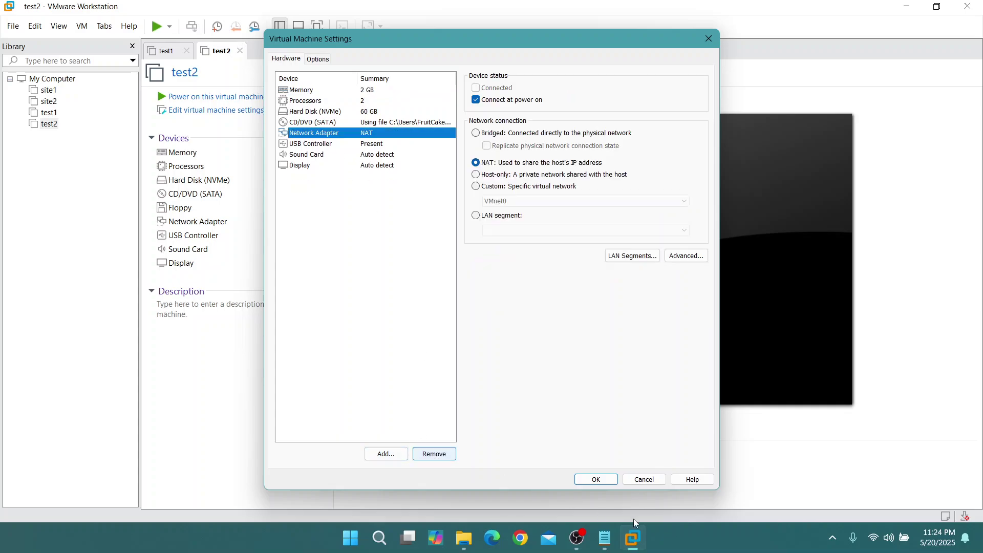
left_click(598, 480)
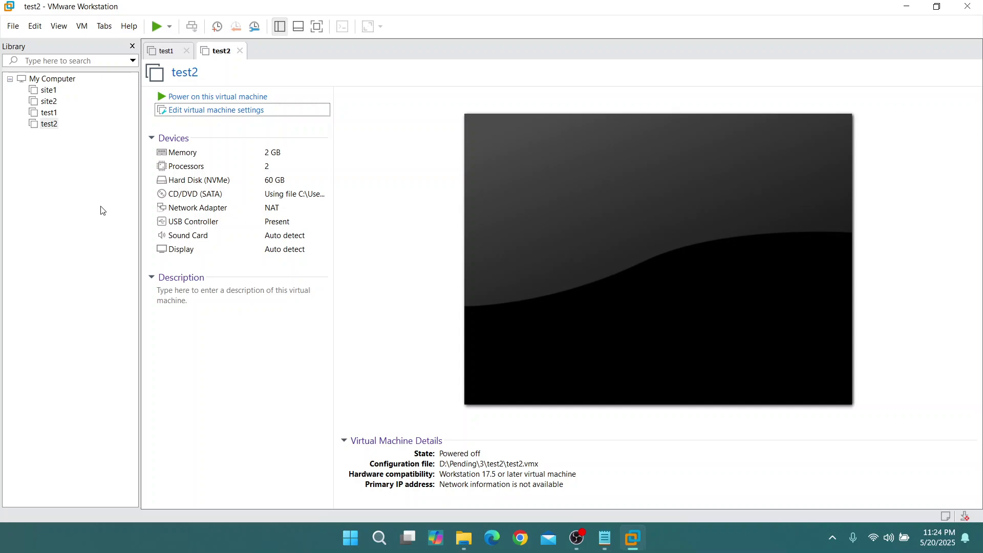
left_click(52, 113)
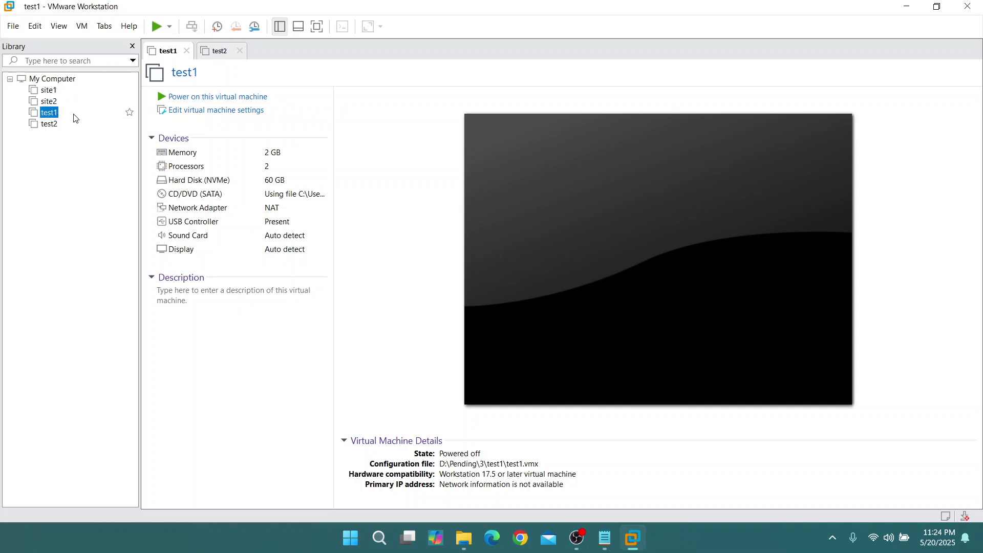
Power on test1 and then test2
left_click(216, 102)
left_click(217, 52)
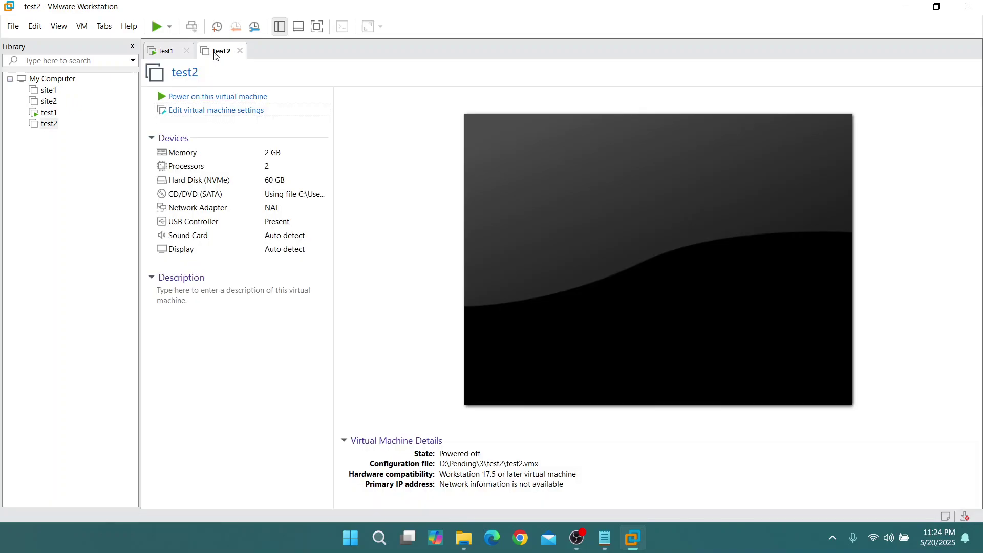
left_click(220, 96)
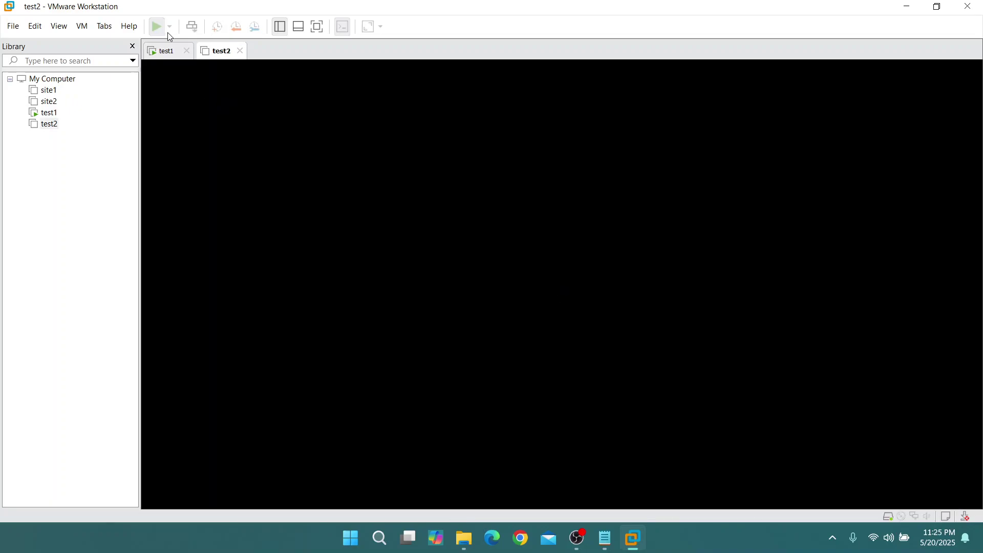
Close test1's tab with Power Off, then reopen test1's summary page
left_click(170, 57)
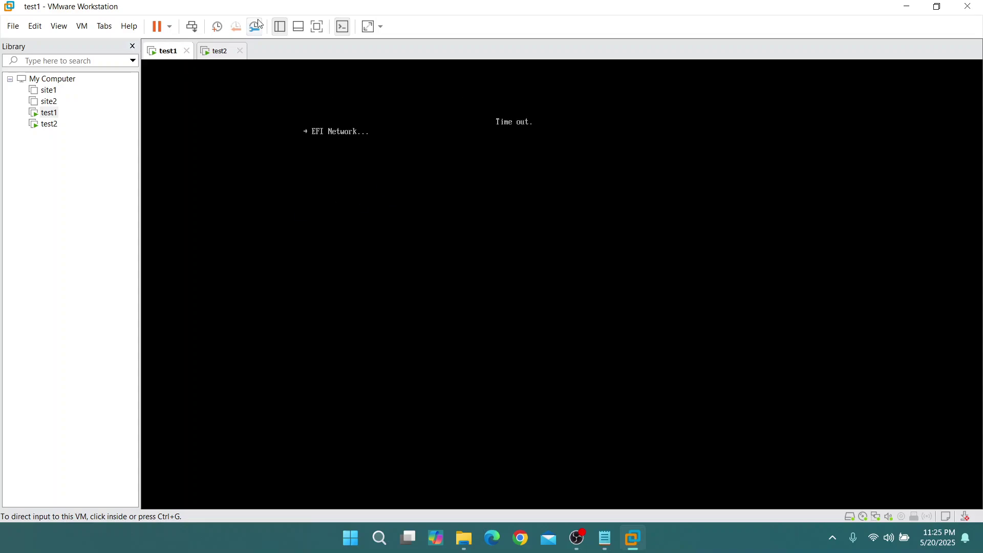
right_click(165, 55)
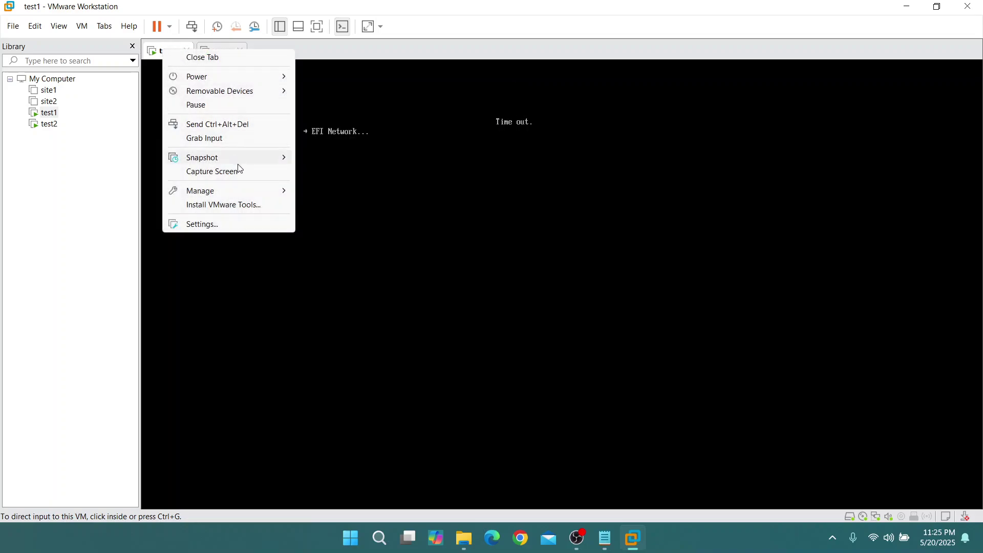
left_click(249, 258)
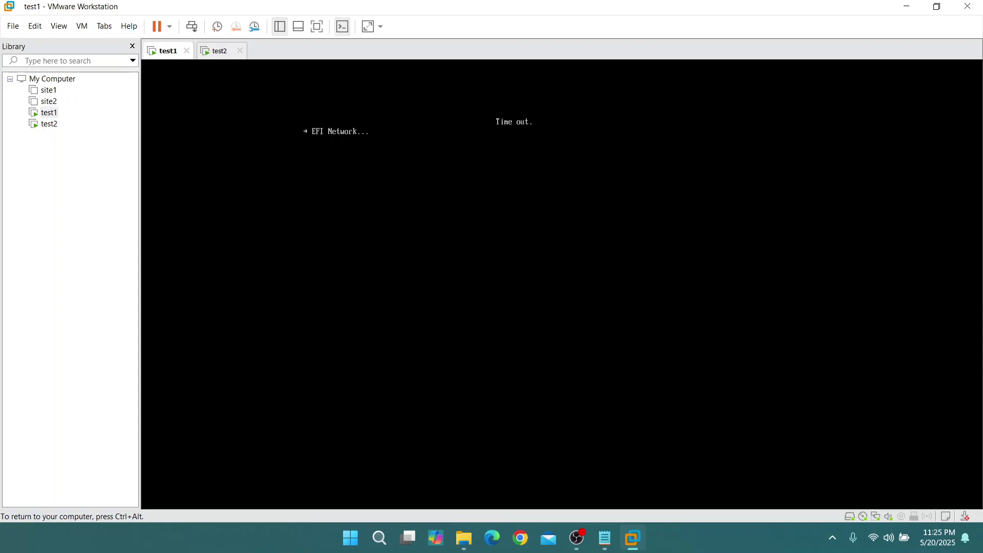
key("ctrl+alt")
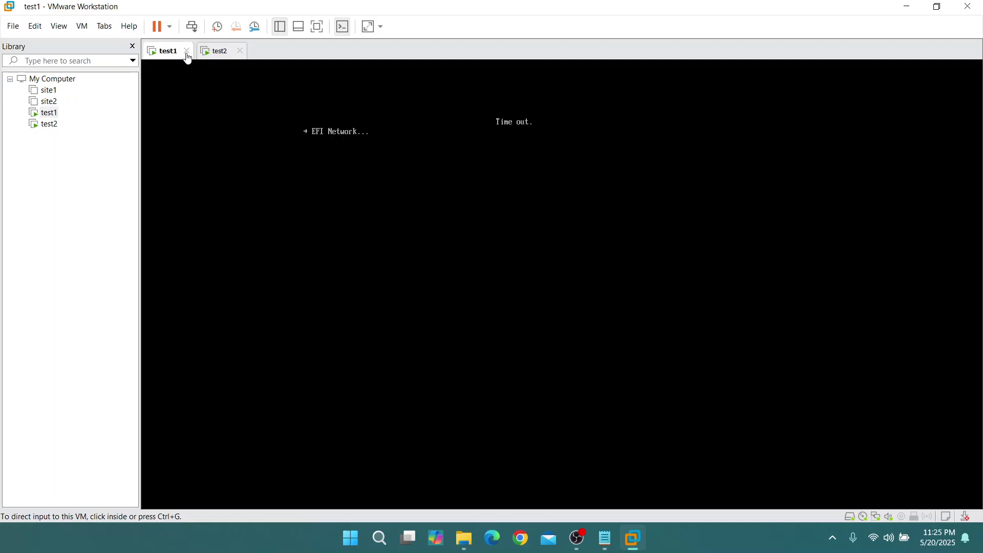
left_click(186, 50)
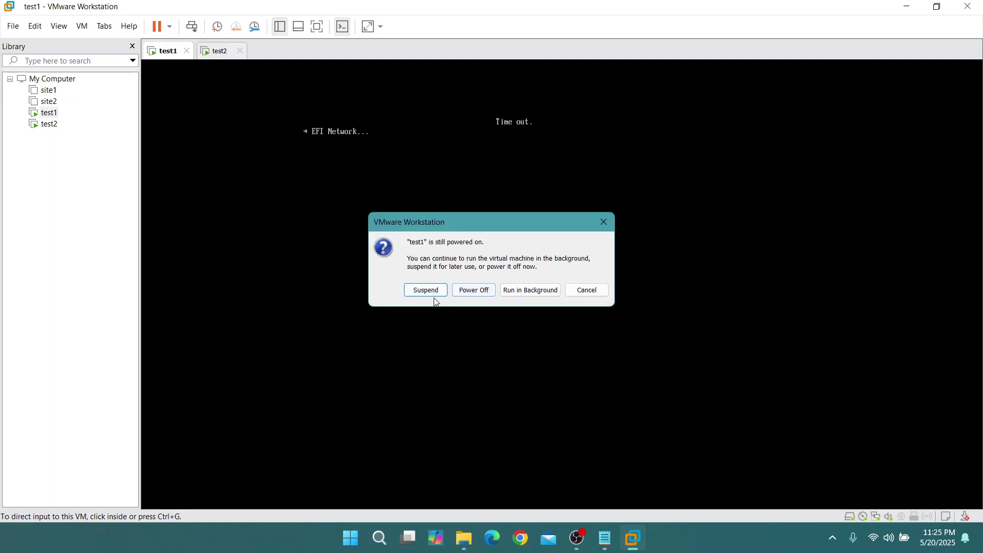
left_click(475, 292)
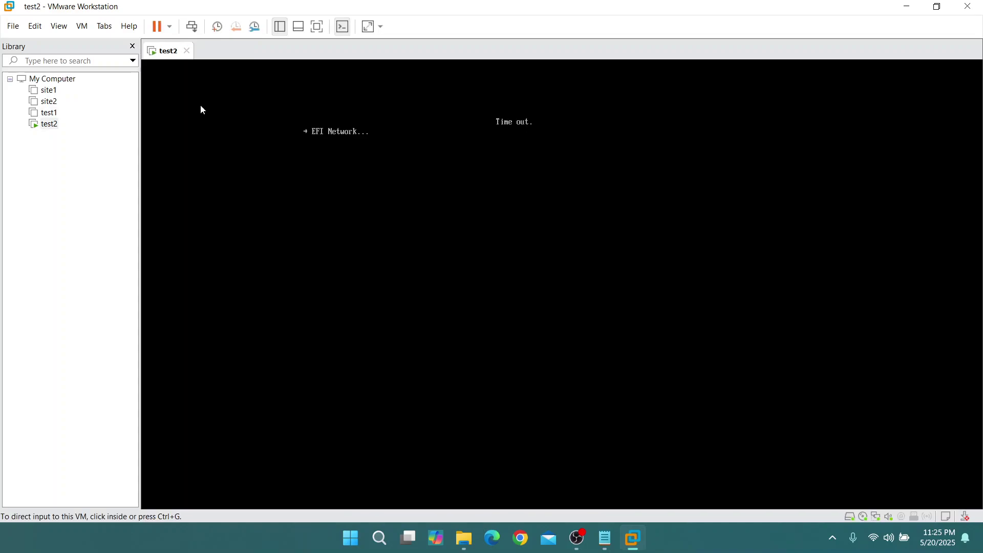
left_click(53, 116)
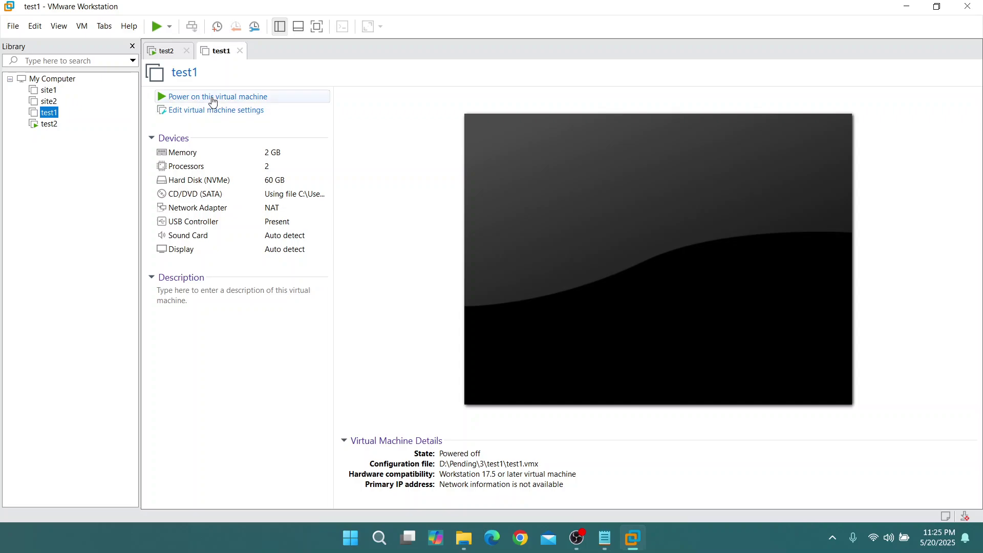
Power on test1 and boot it from the installation disc
left_click(216, 96)
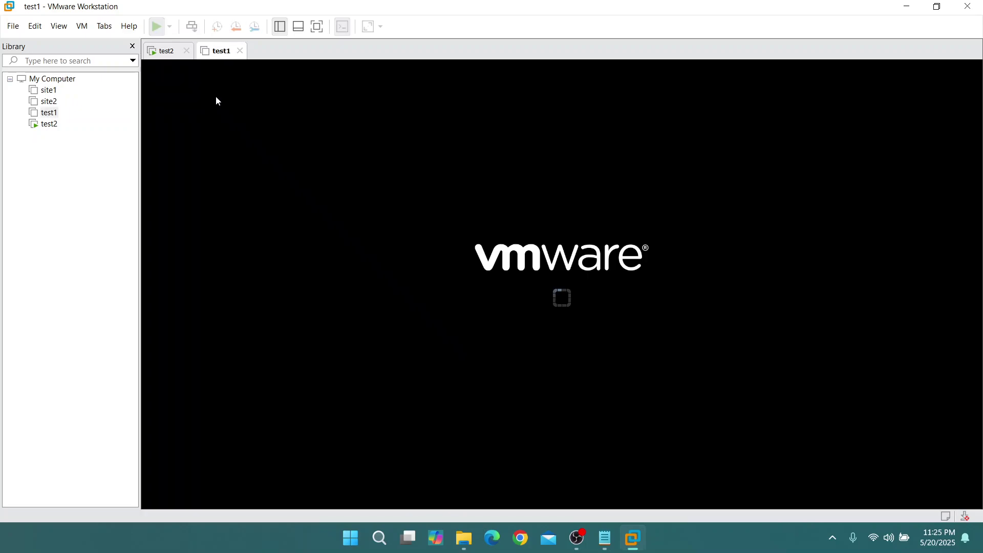
left_click(464, 267)
key("Return")
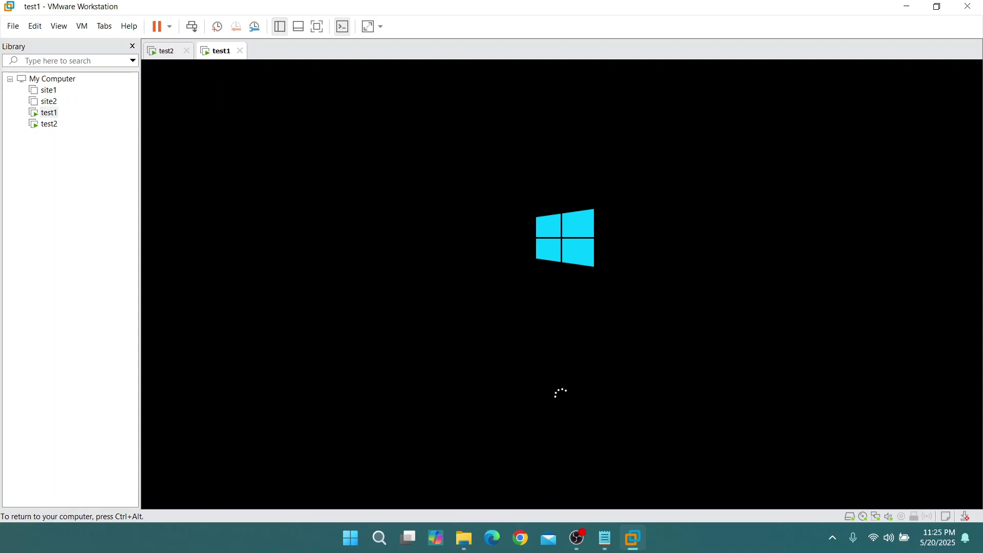
key("ctrl+alt")
Power off test2, reopen it, power it back on and boot from the installation disc
left_click(176, 54)
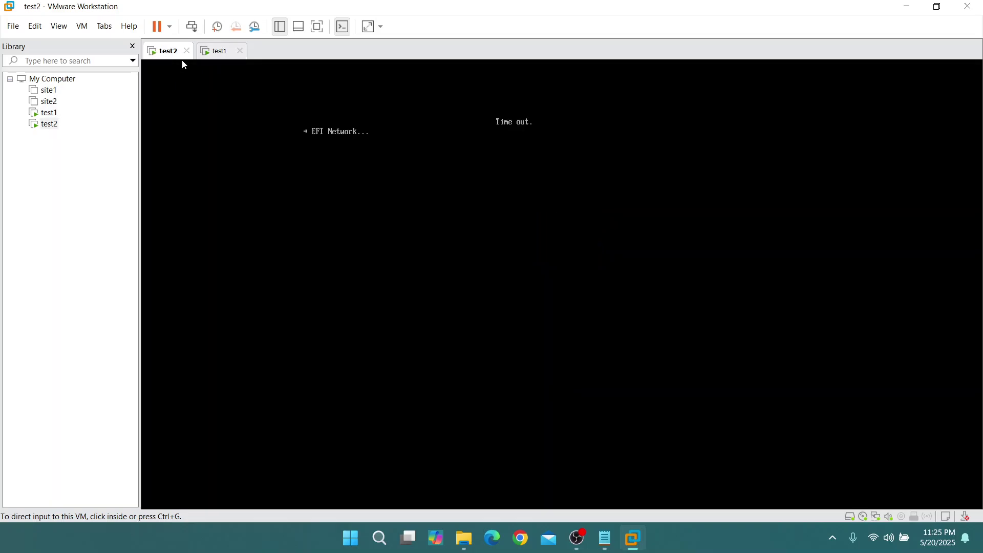
left_click(187, 51)
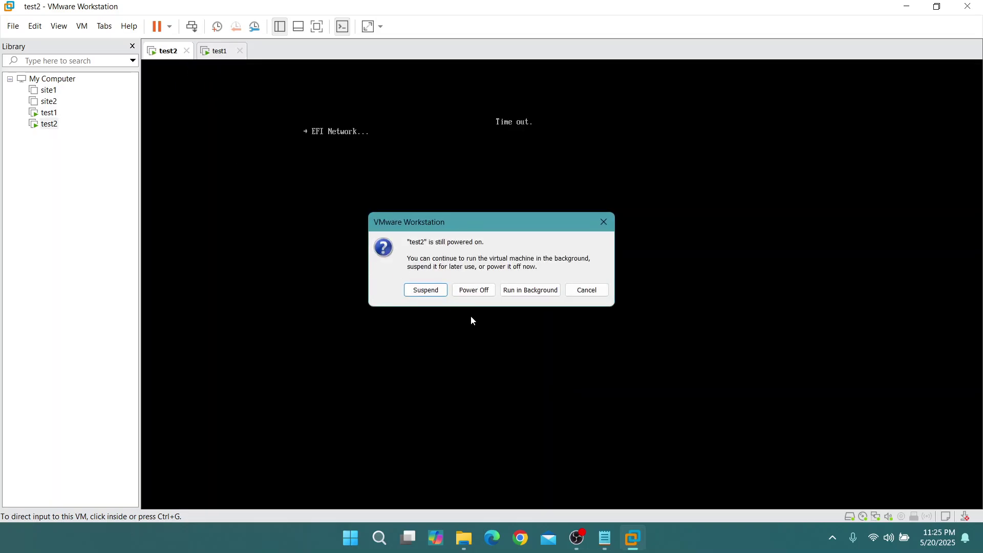
left_click(470, 289)
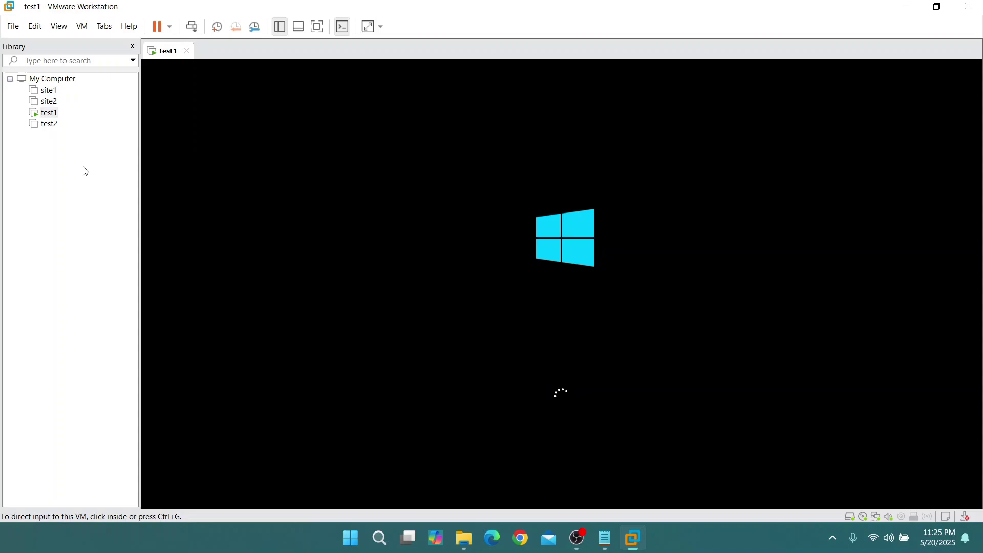
left_click(49, 126)
double_click(48, 125)
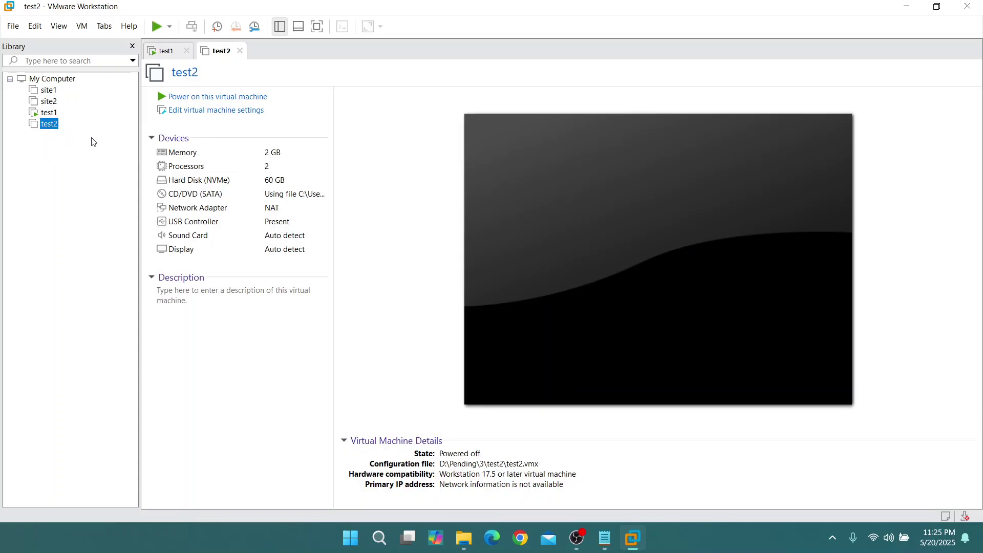
left_click(215, 99)
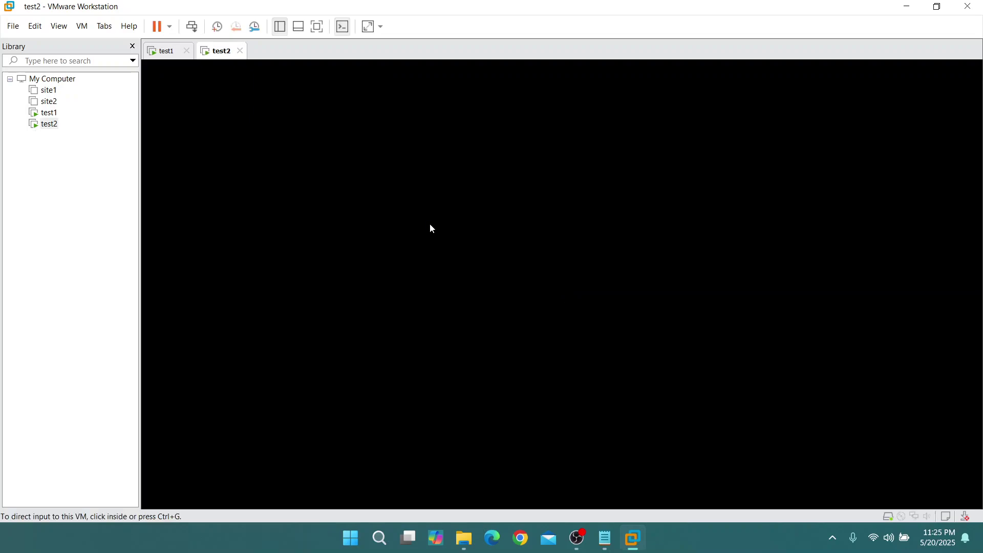
left_click(401, 251)
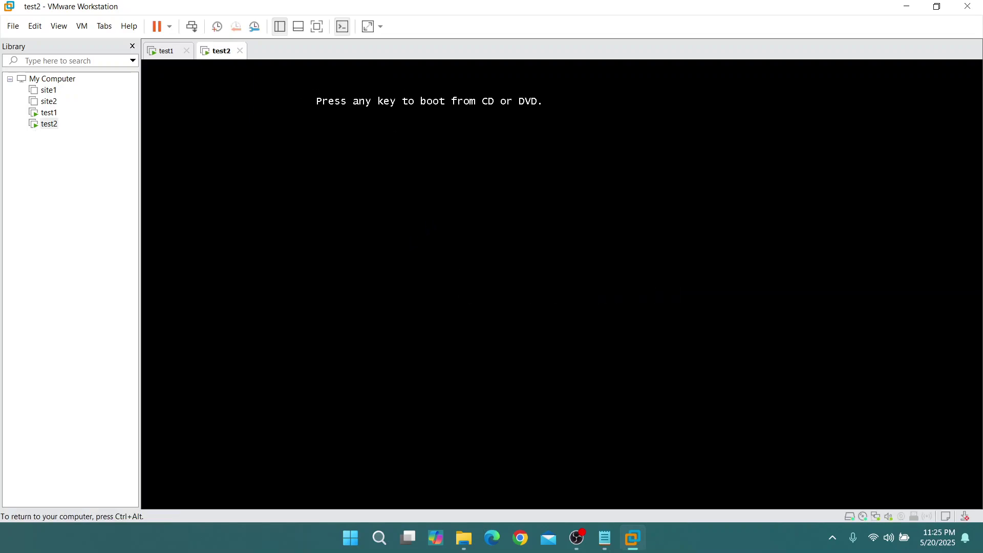
key("Return")
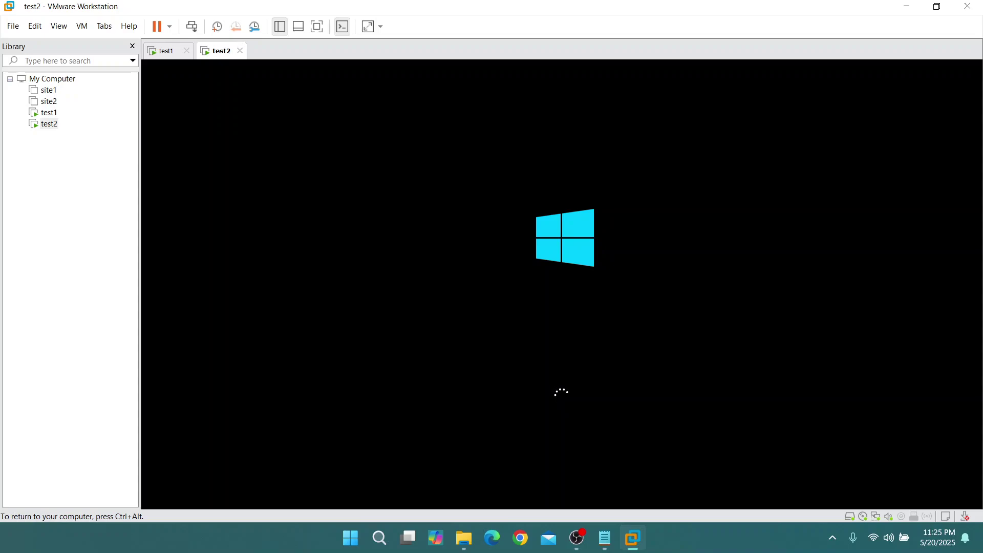
key("ctrl+alt")
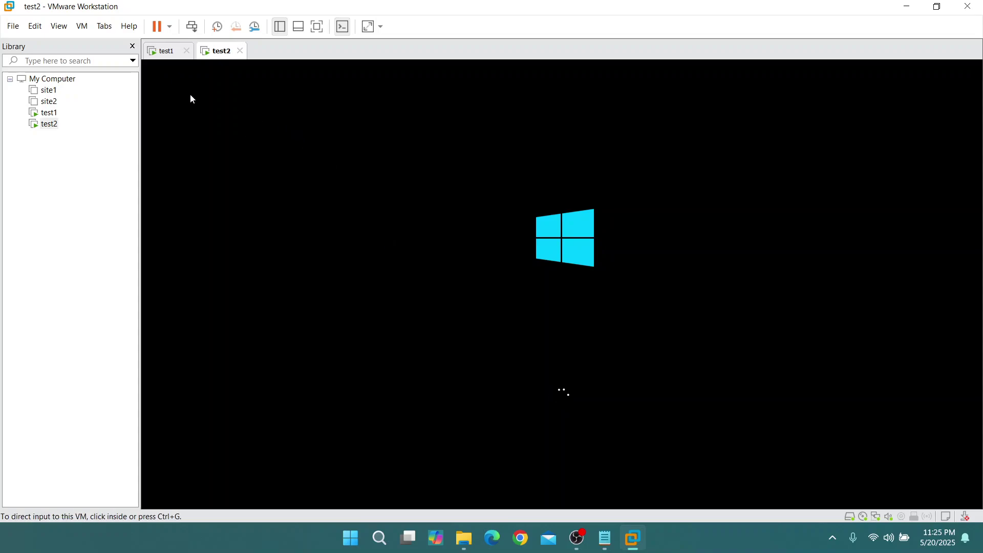
On test1, start Windows Setup with default language and choose Standard Evaluation (Desktop Experience)
left_click(168, 53)
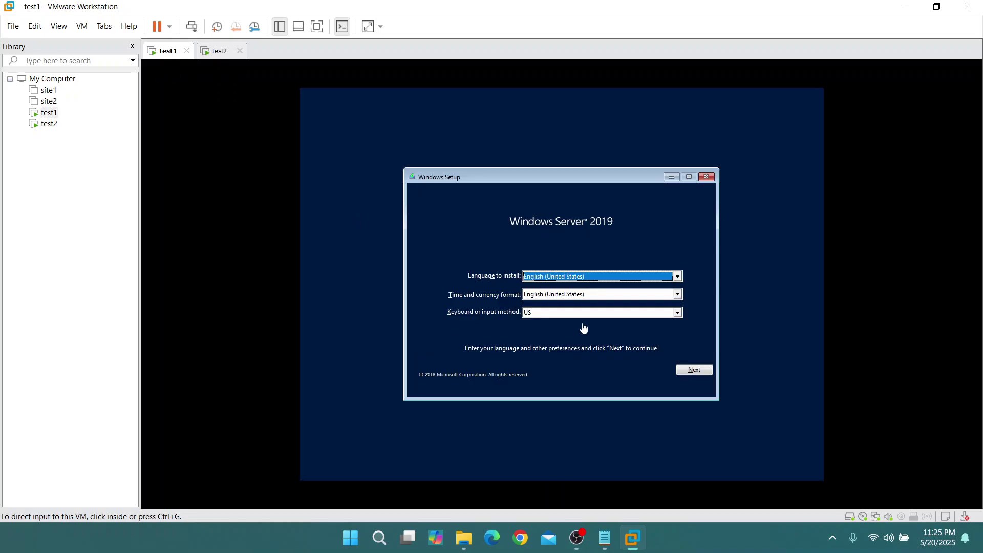
left_click(694, 374)
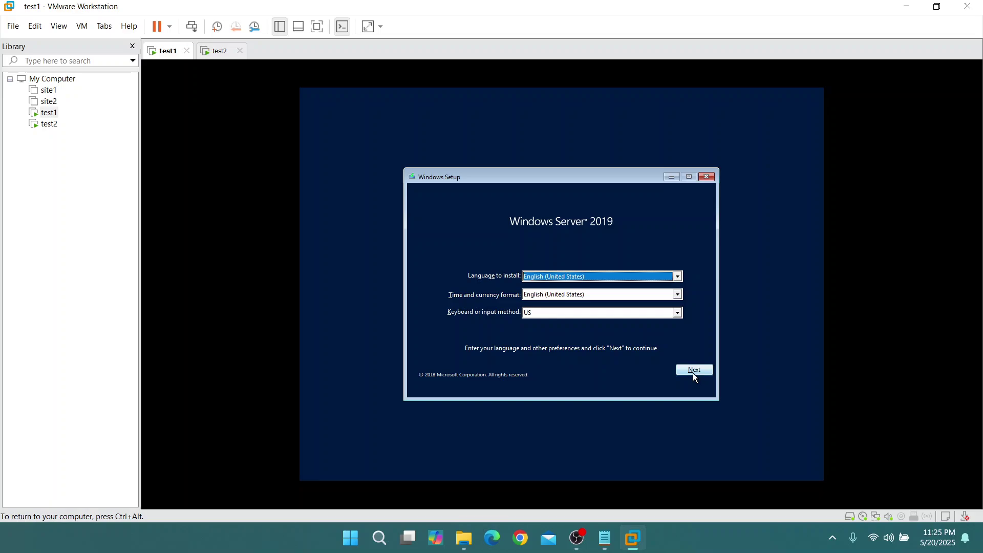
left_click(687, 370)
left_click(576, 292)
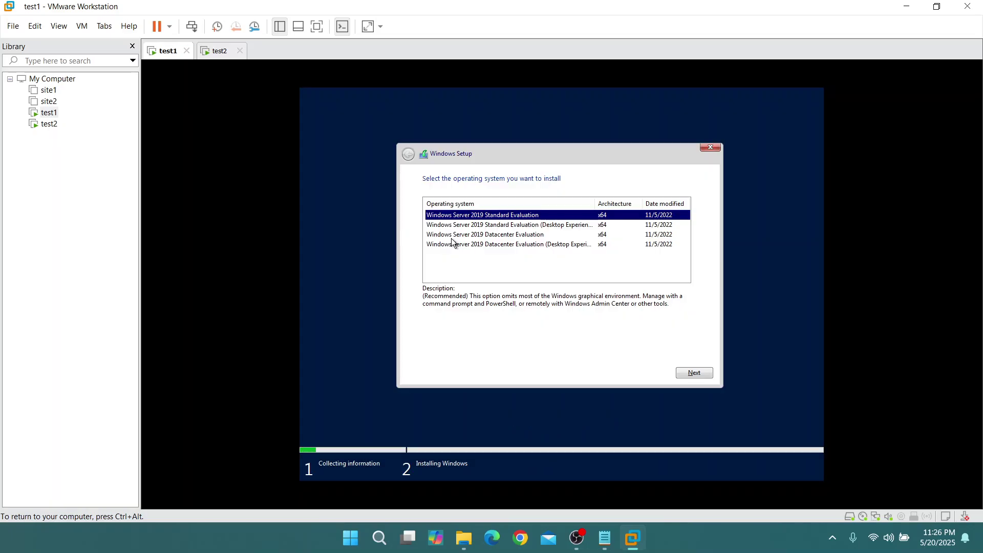
left_click(559, 227)
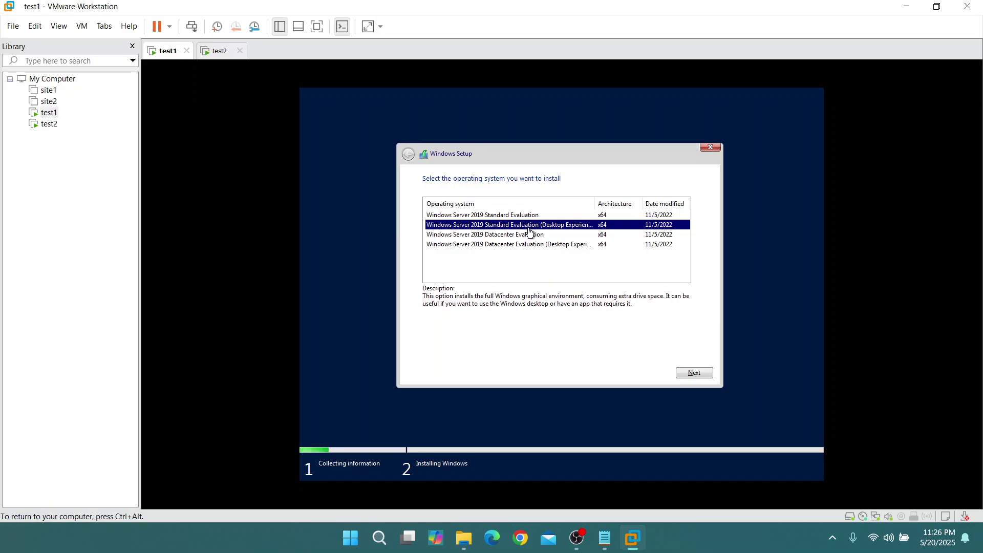
left_click(694, 373)
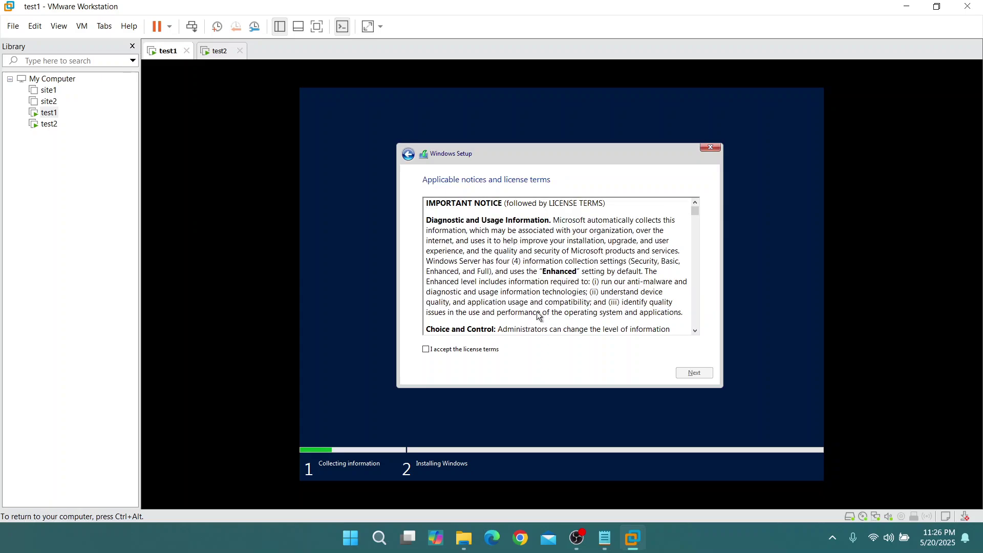
Accept the license and run a custom install onto a new partition, Drive 0 Partition 4
left_click(469, 350)
left_click(692, 373)
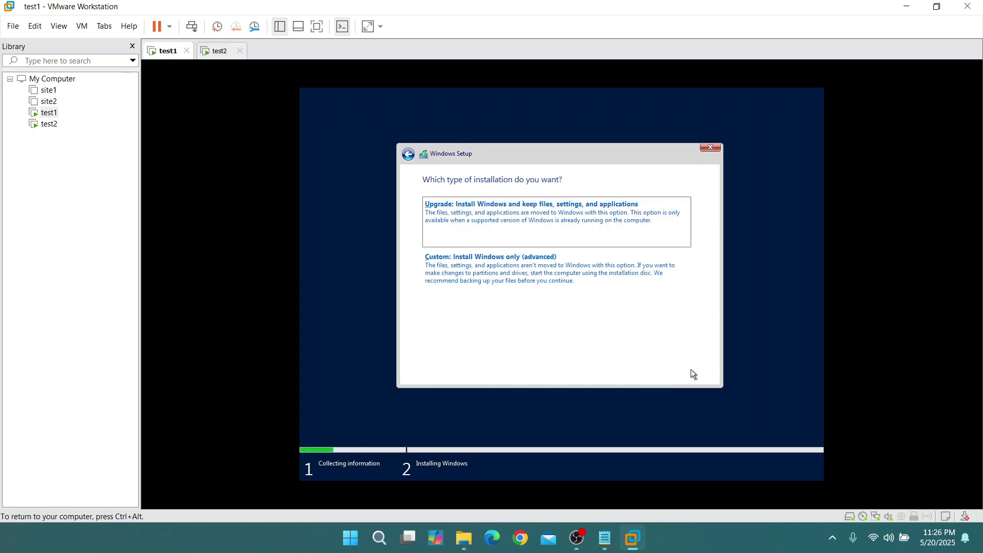
left_click(546, 284)
left_click(633, 310)
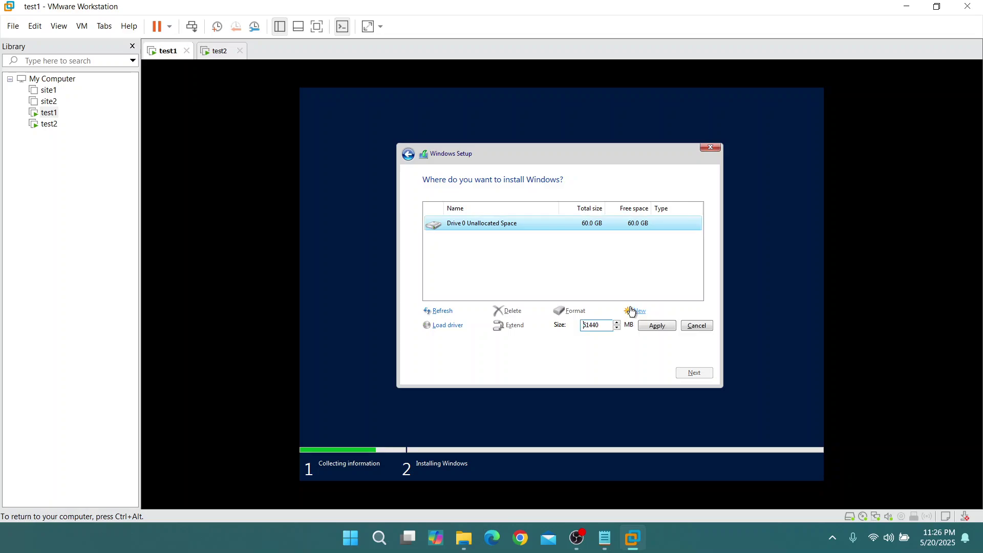
left_click(657, 325)
left_click(632, 326)
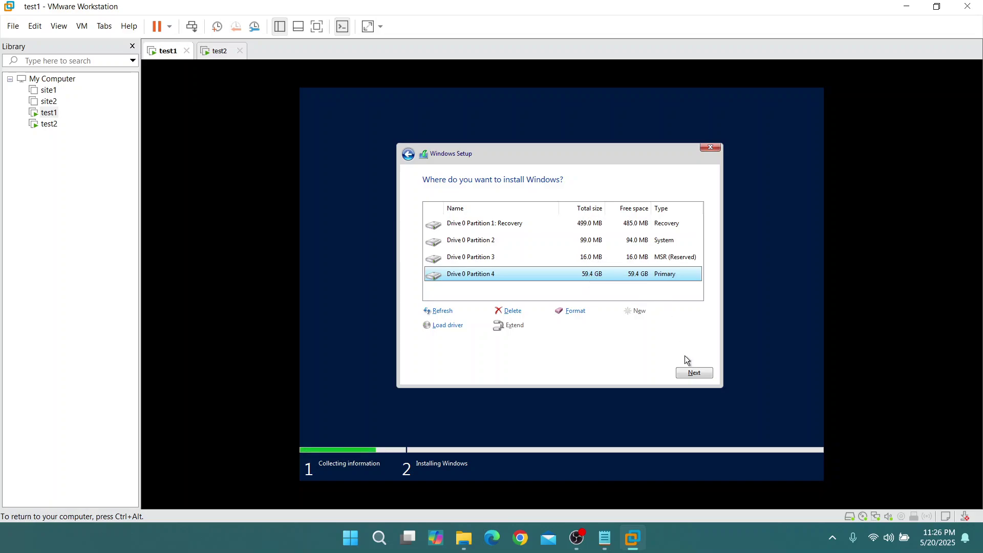
left_click(695, 374)
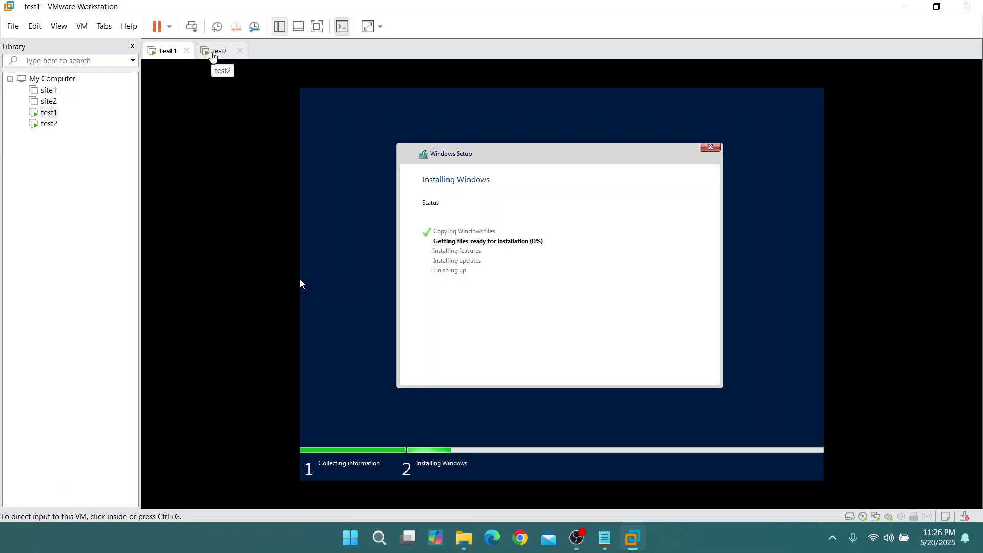
On test2, start Windows Setup and choose Standard Evaluation (Desktop Experience)
left_click(214, 54)
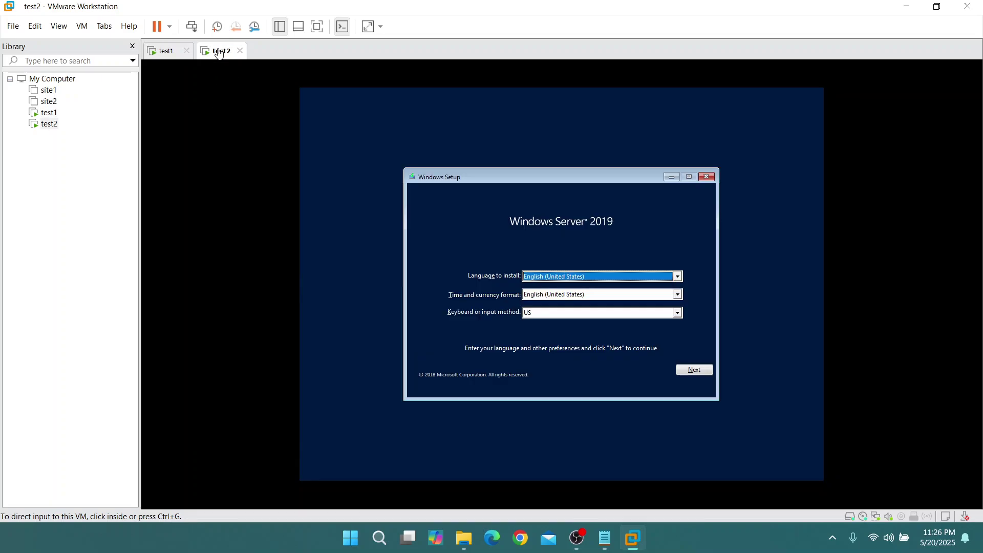
left_click(701, 370)
left_click(702, 370)
left_click(562, 290)
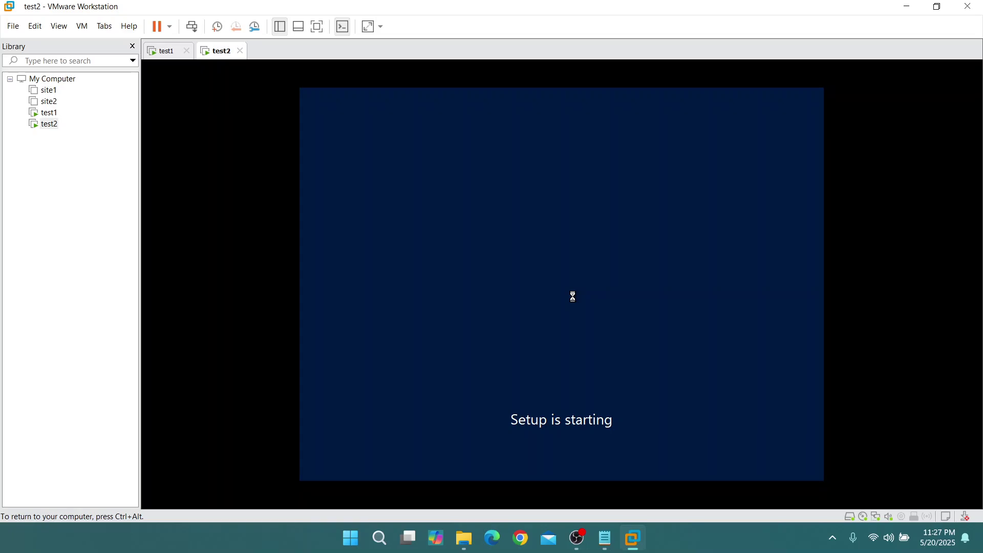
left_click(598, 227)
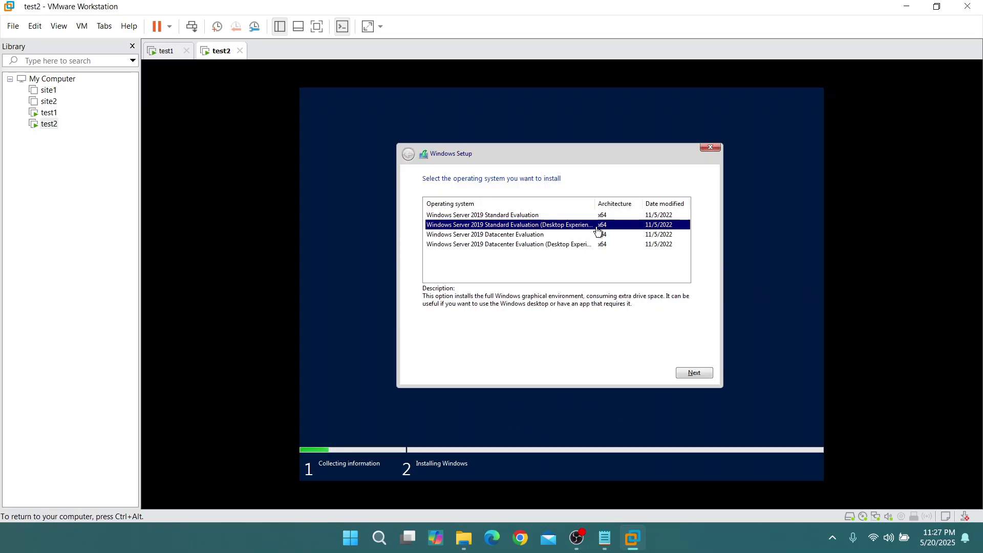
left_click(684, 371)
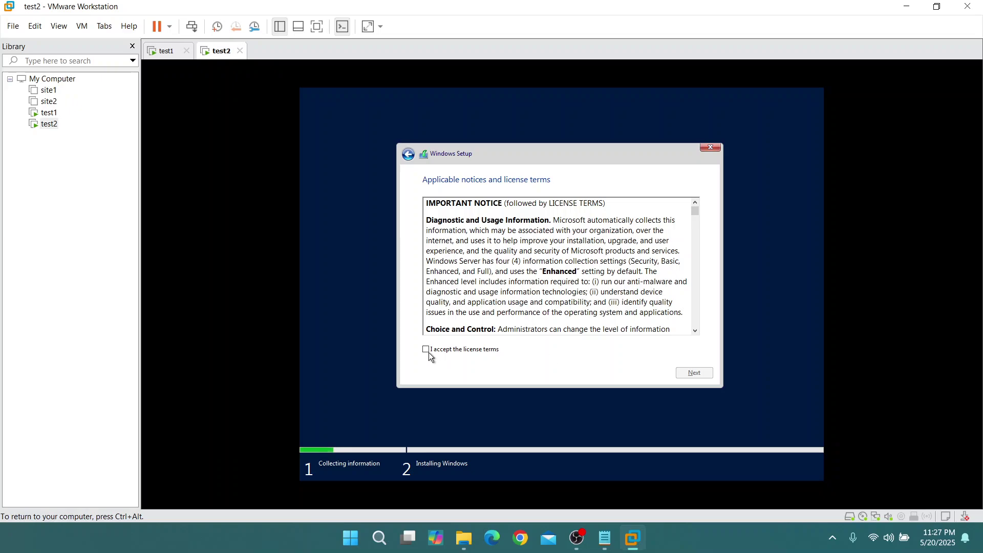
Accept the license and choose a custom install on a new 51440 MB partition
left_click(428, 351)
left_click(692, 373)
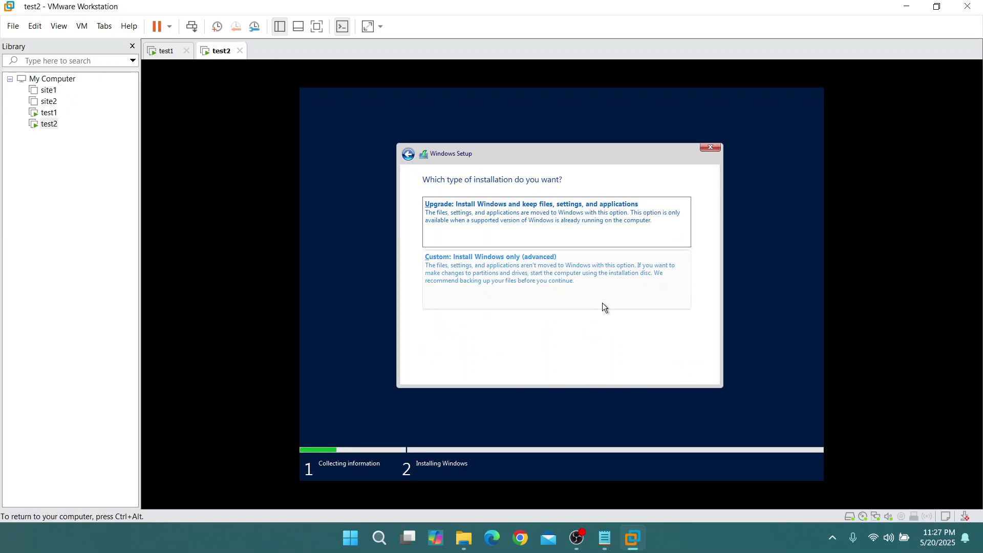
left_click(604, 307)
left_click(636, 311)
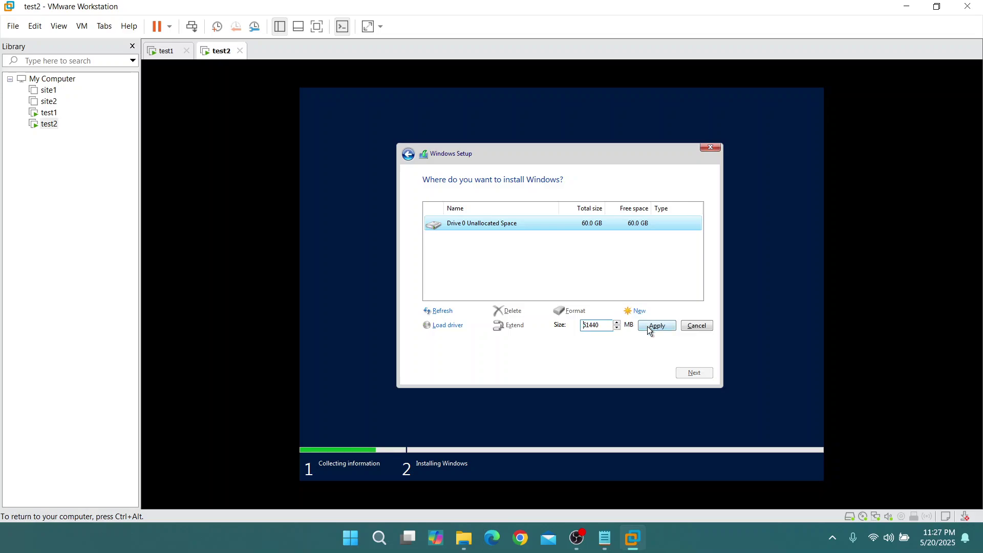
left_click(648, 326)
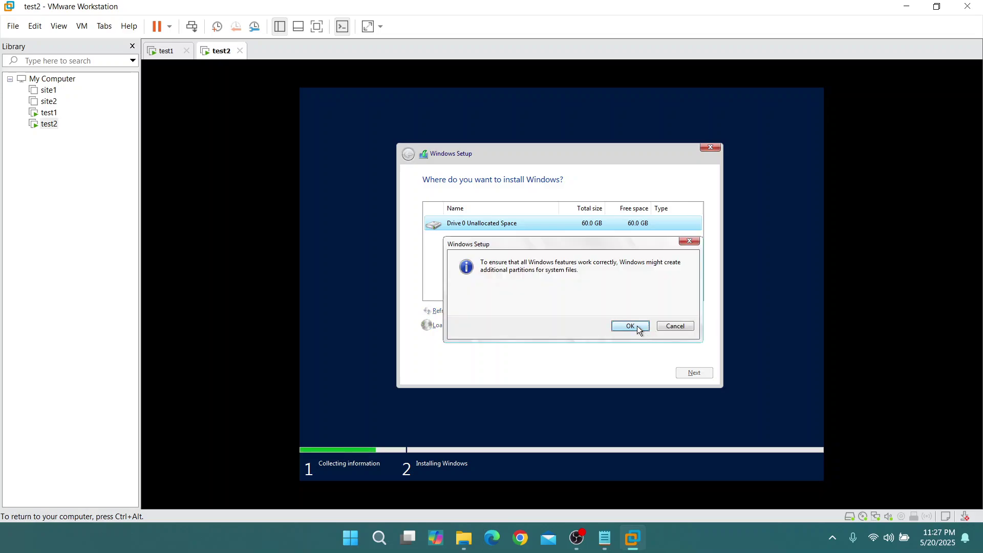
left_click(631, 326)
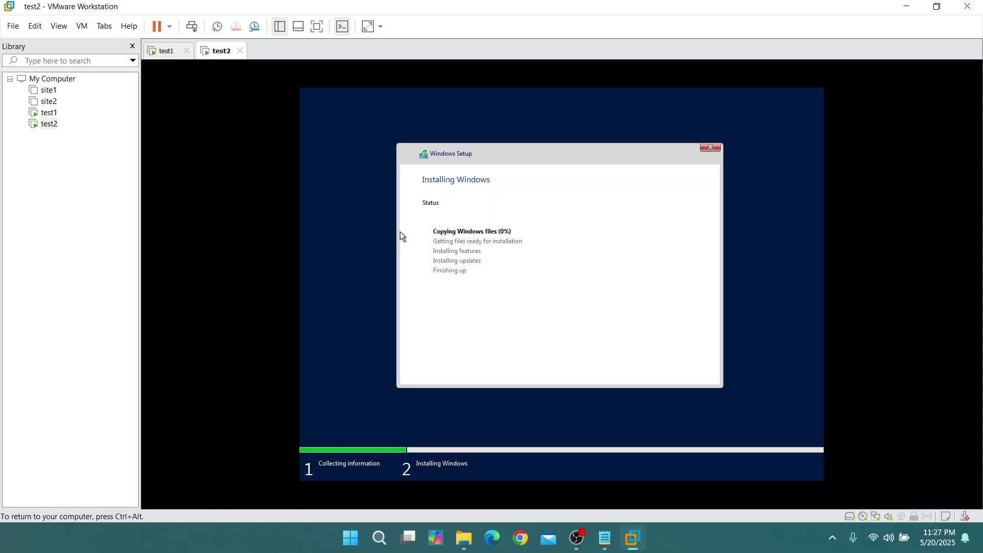
Alternate between the test1 and test2 tabs to monitor both installations, ending on test1
left_click(167, 51)
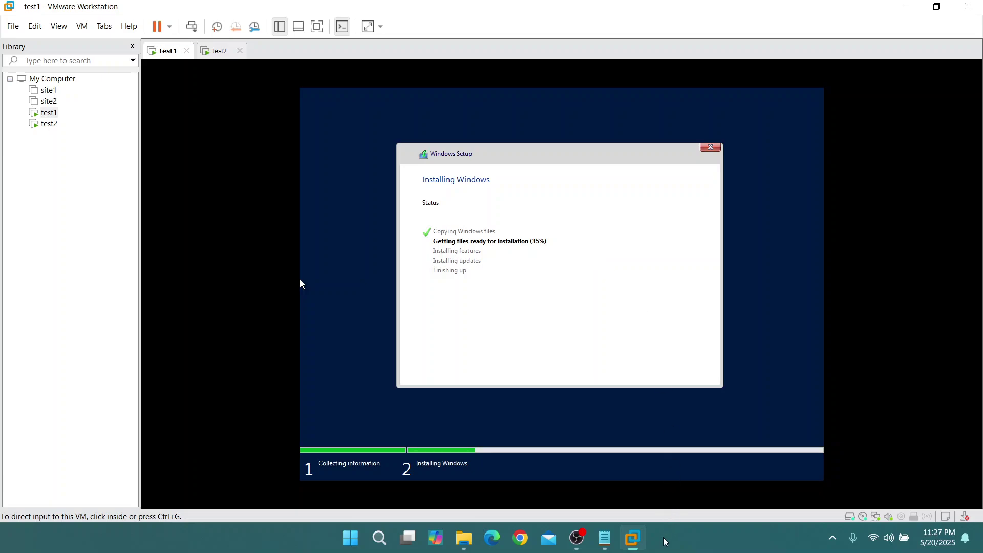
left_click(578, 542)
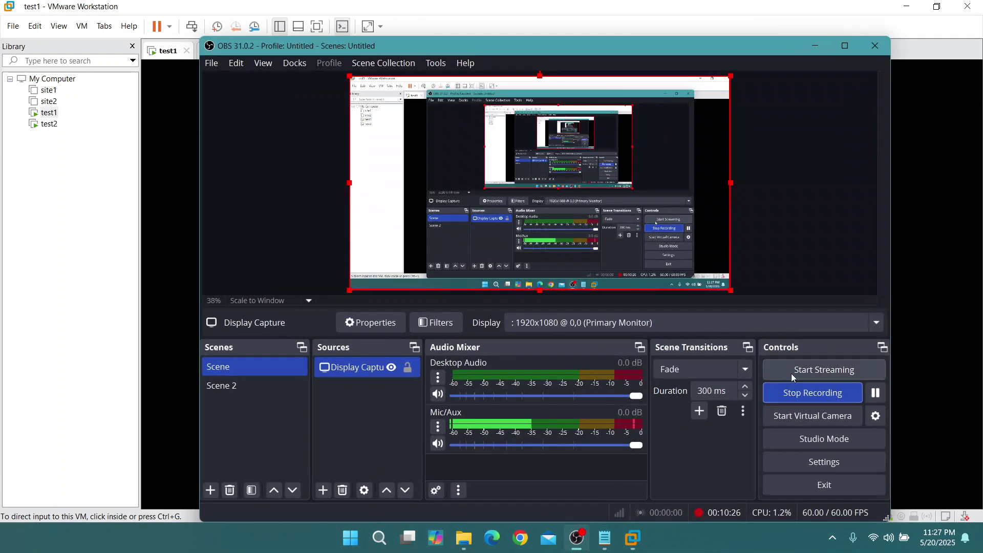
left_click(876, 393)
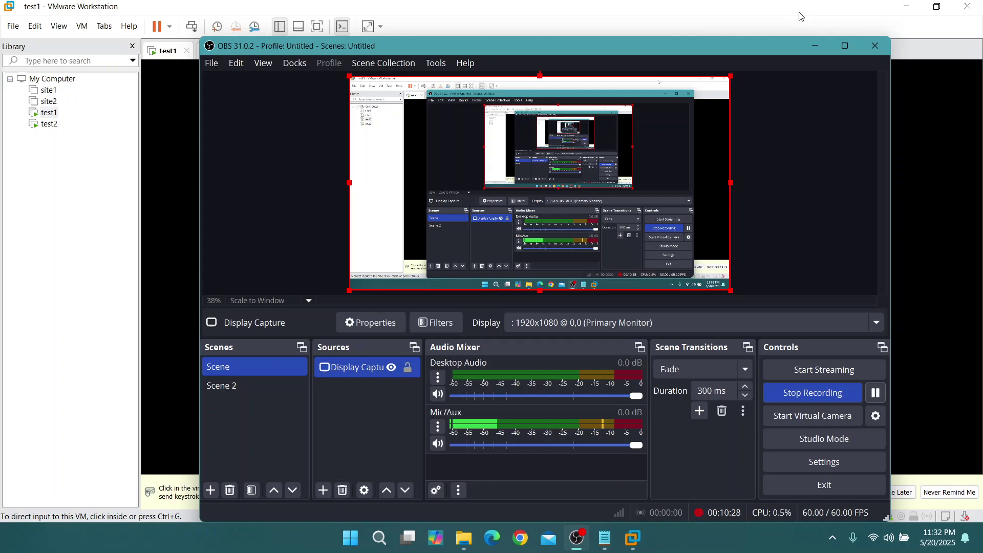
left_click(815, 45)
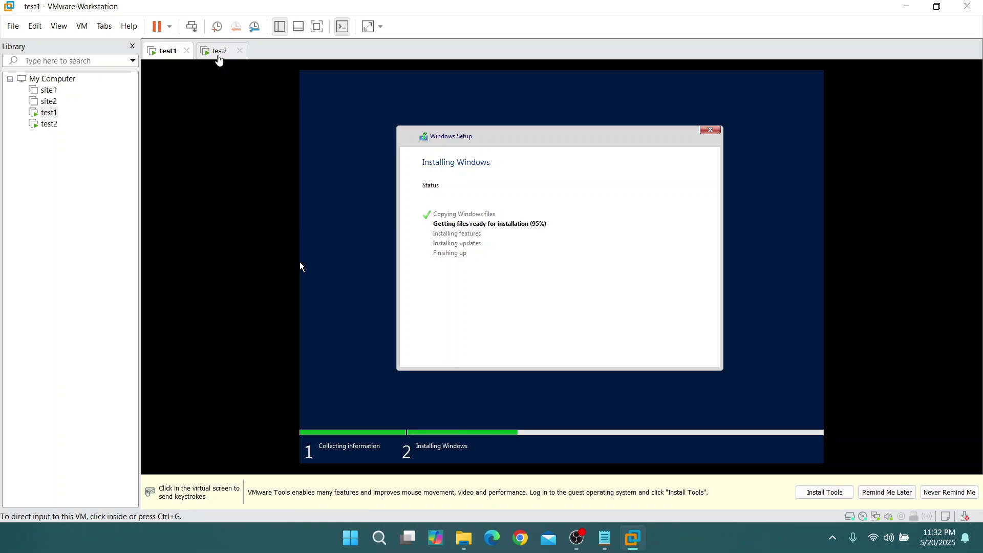
left_click(220, 51)
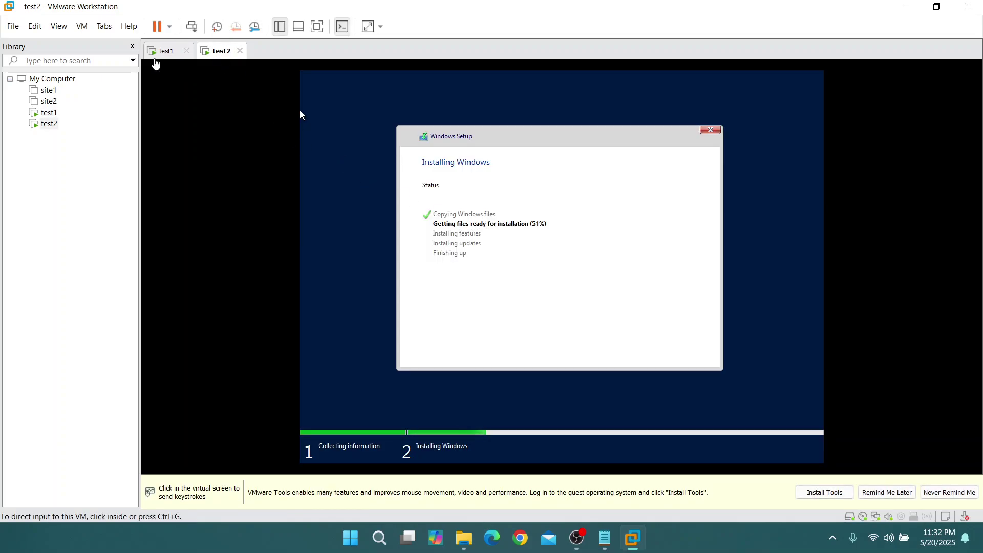
left_click(163, 52)
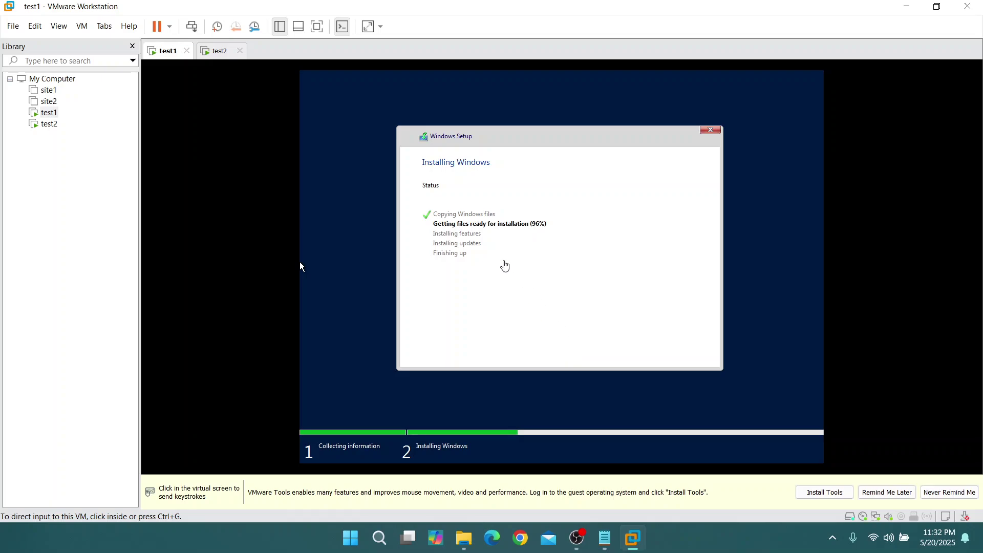
left_click(580, 541)
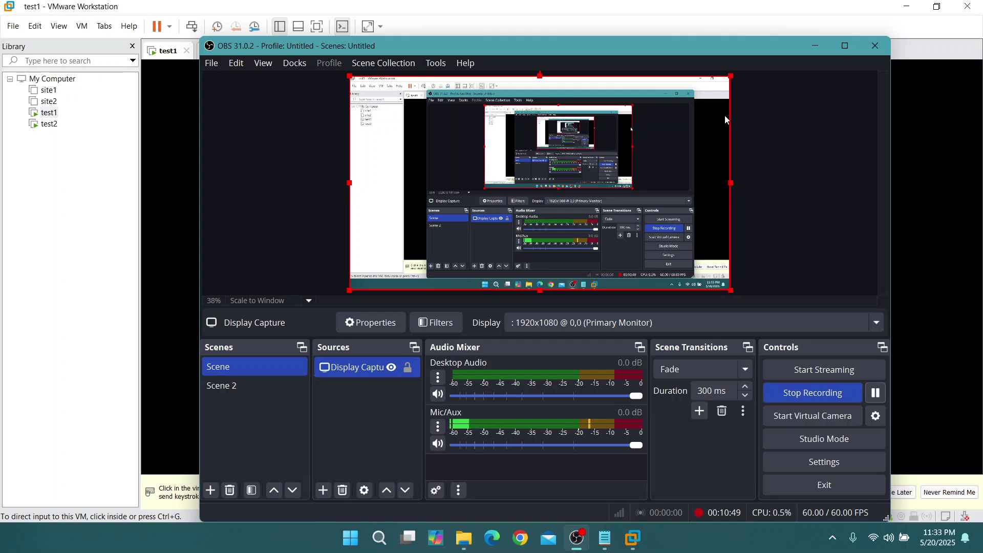
left_click(818, 47)
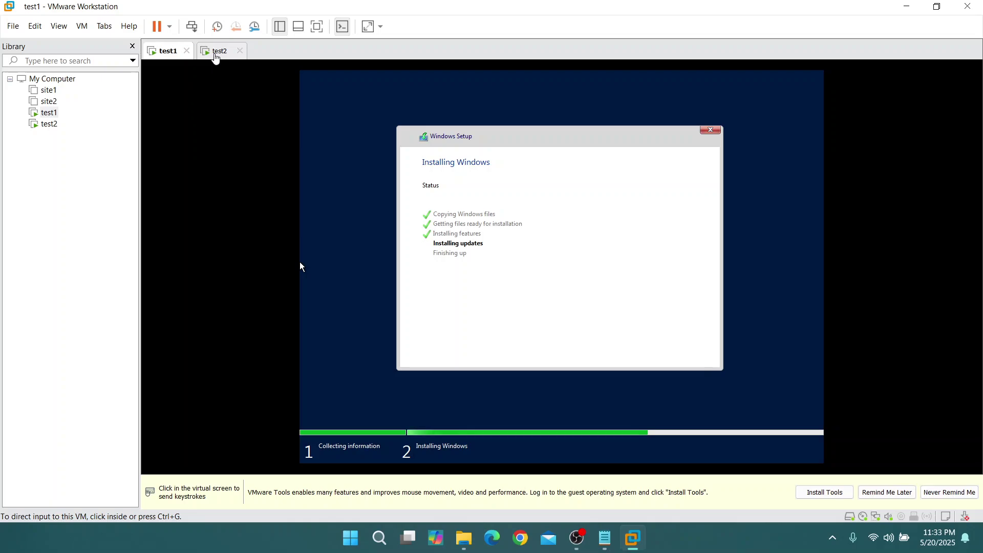
left_click(217, 51)
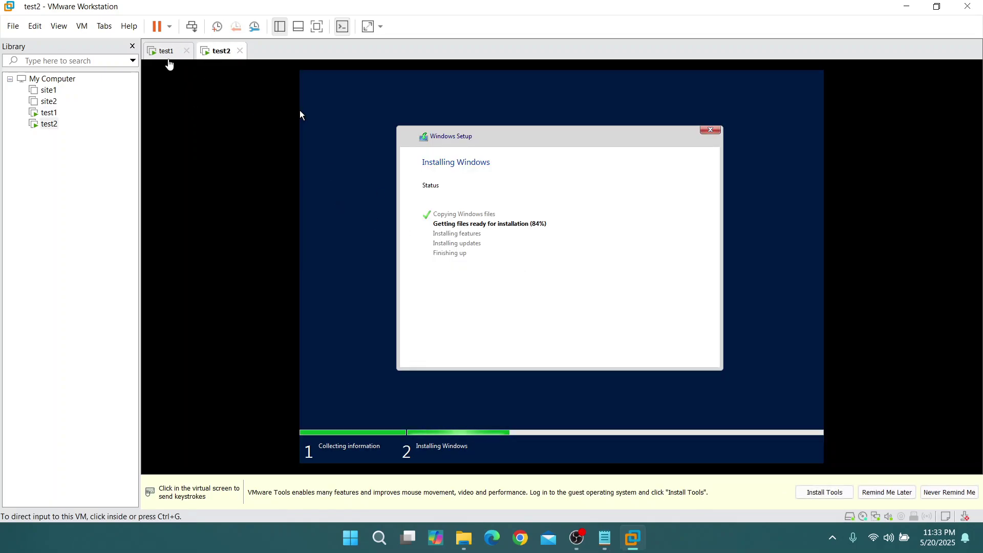
left_click(165, 52)
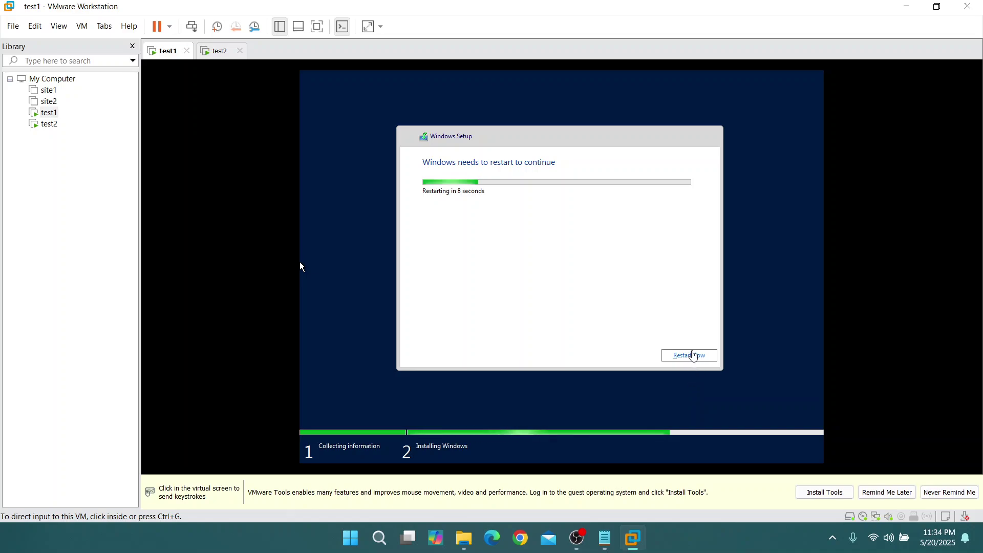
Restart test1 immediately and watch both VMs until test1 shows Customize settings
left_click(693, 353)
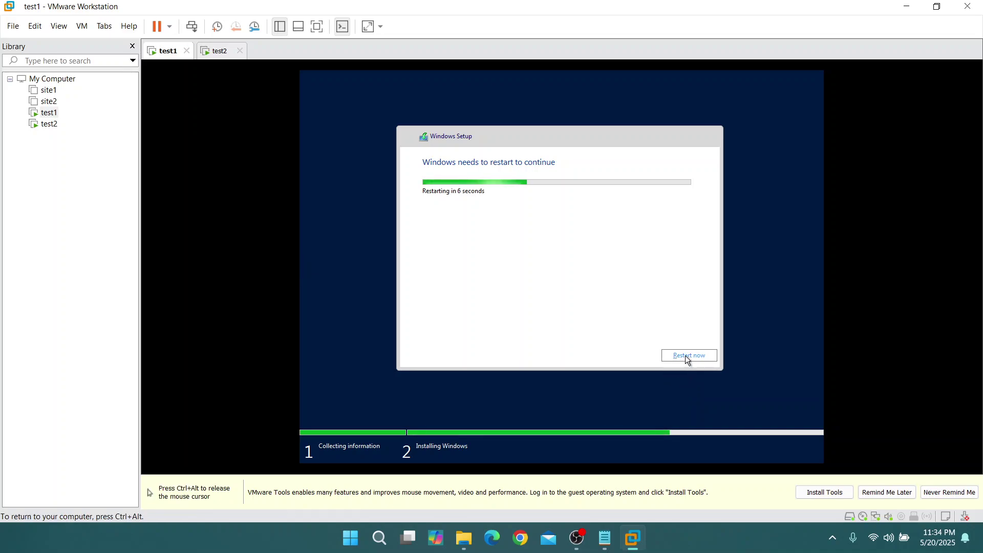
left_click(685, 355)
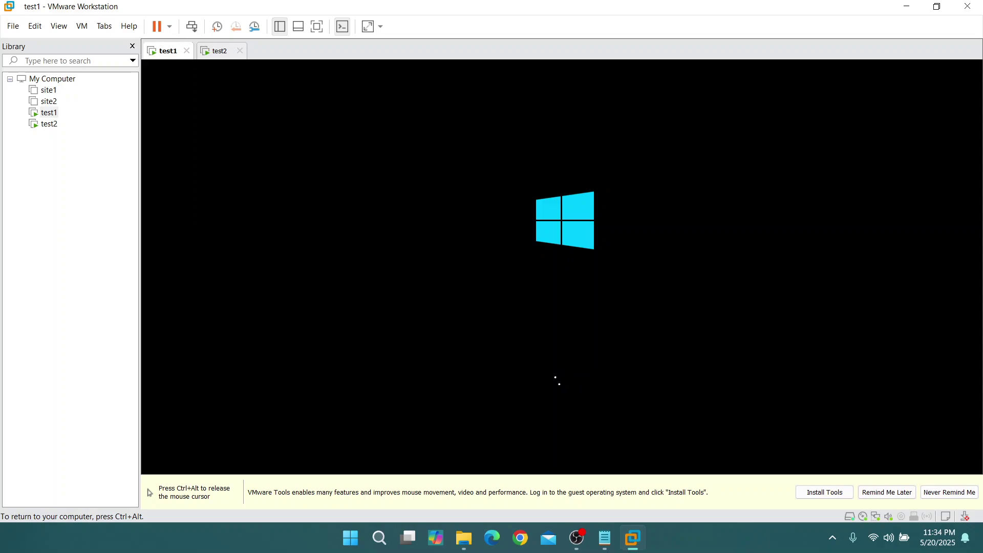
key("ctrl+alt")
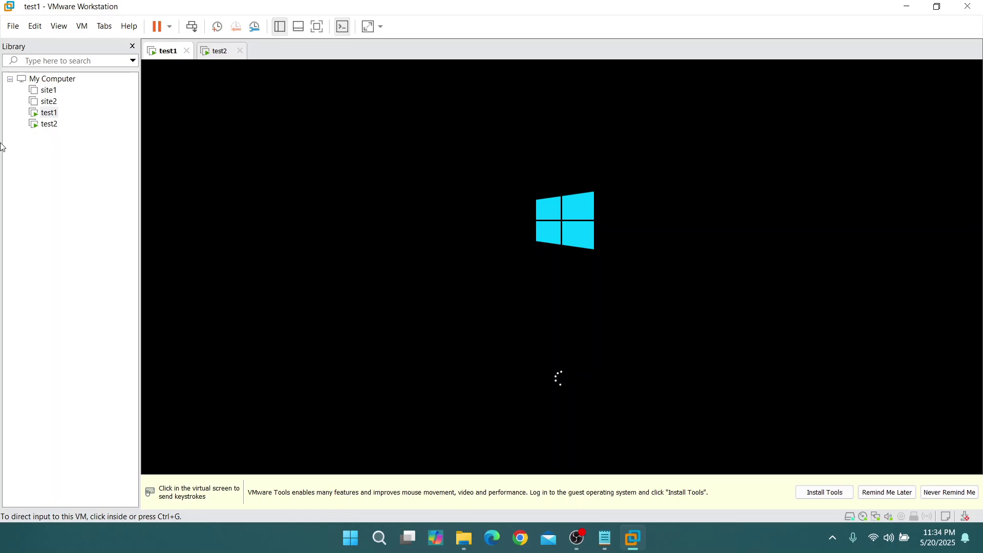
left_click(220, 54)
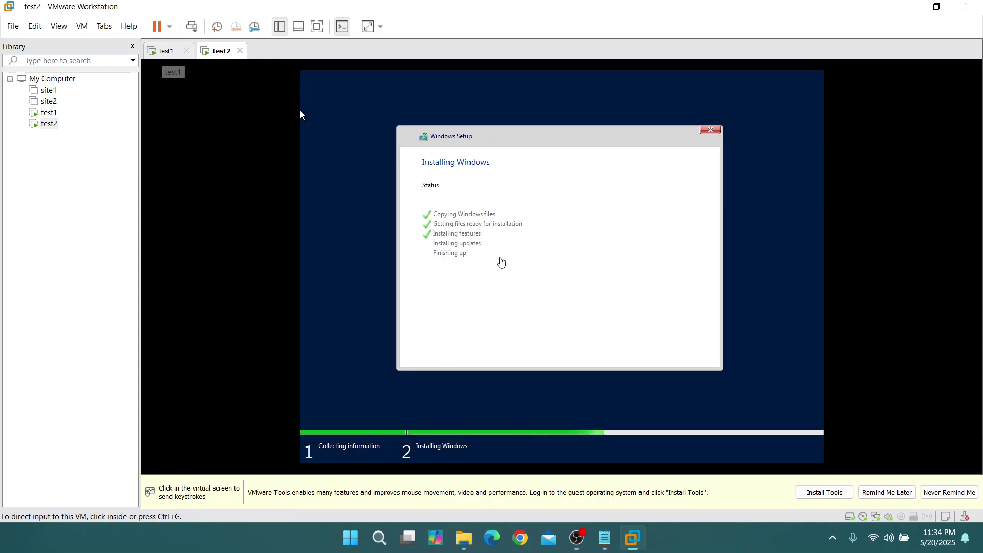
left_click(165, 50)
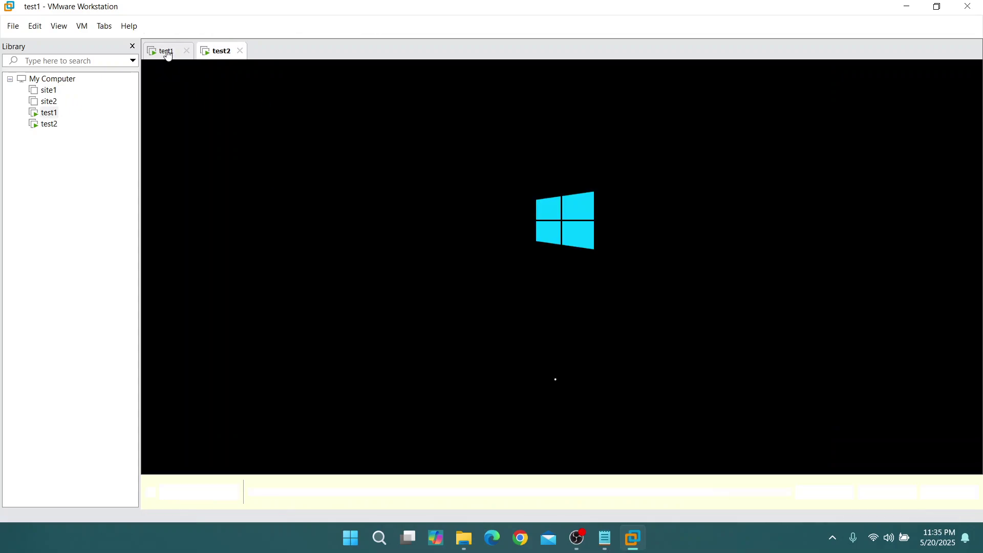
left_click(218, 52)
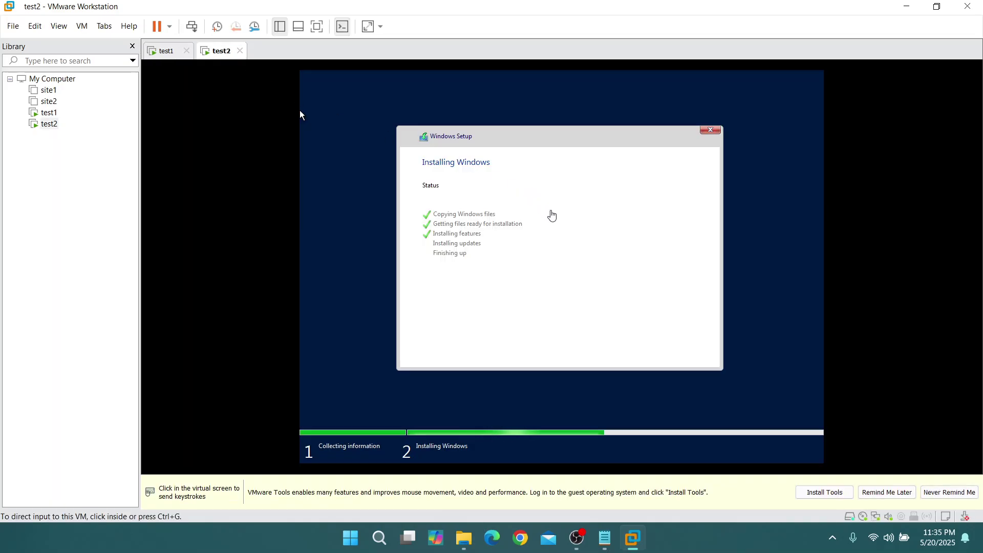
left_click(576, 537)
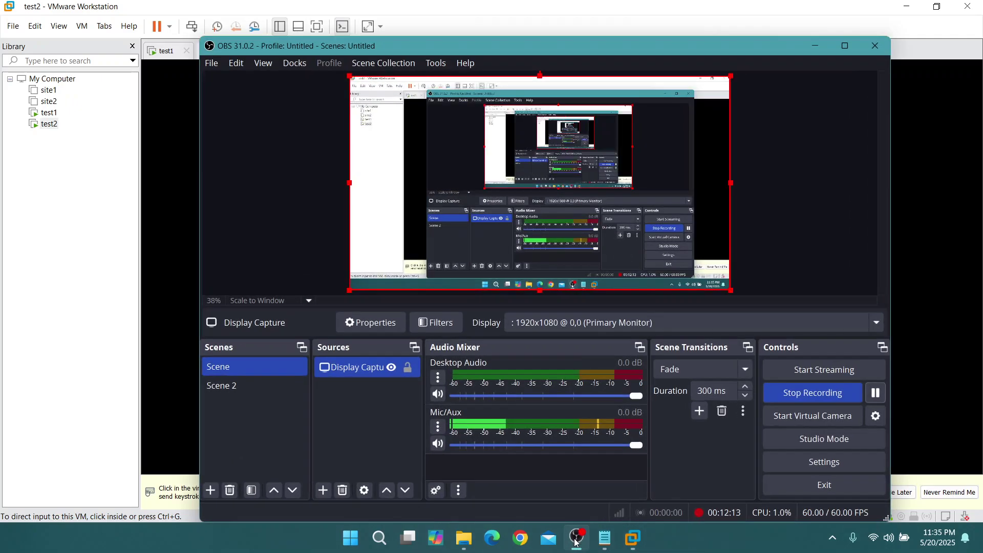
left_click(576, 537)
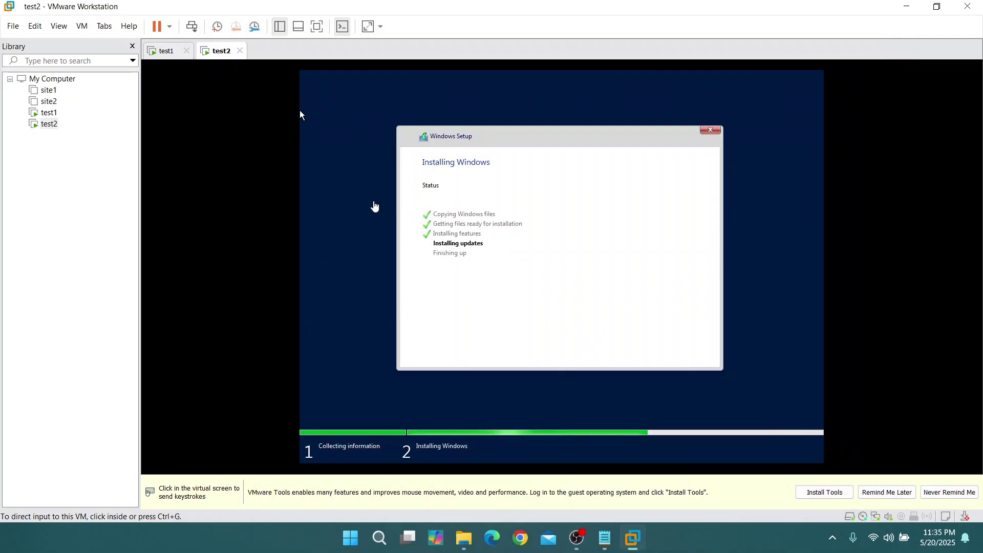
left_click(166, 51)
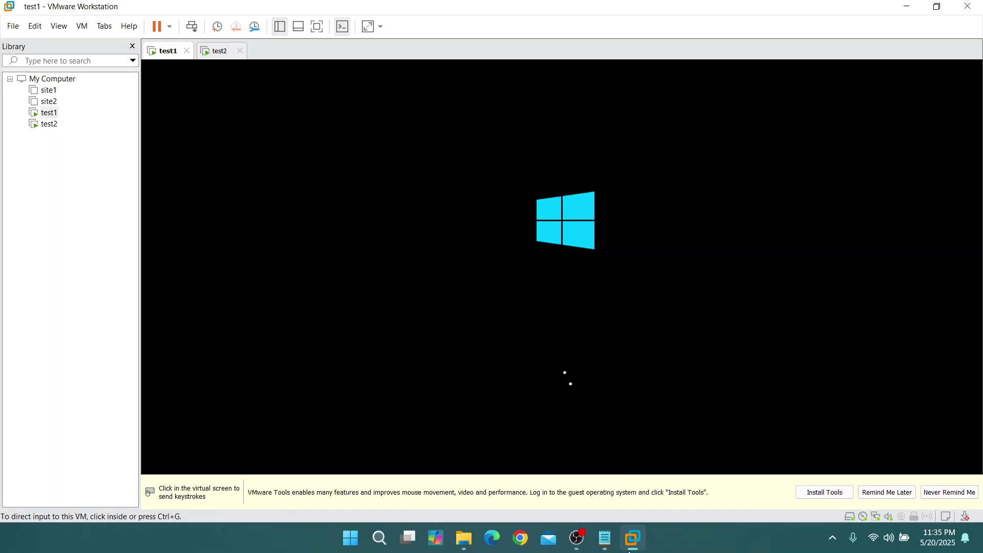
left_click(580, 544)
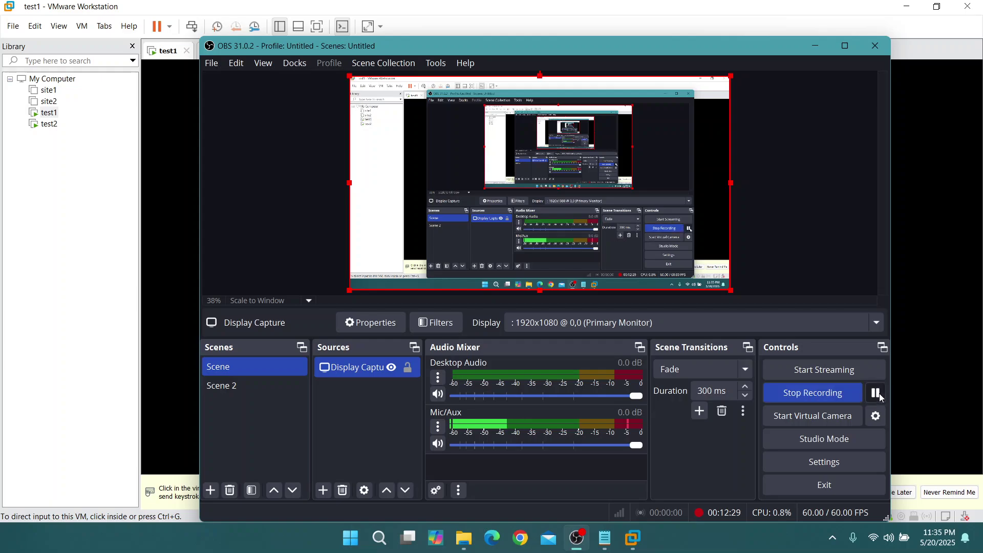
left_click(815, 42)
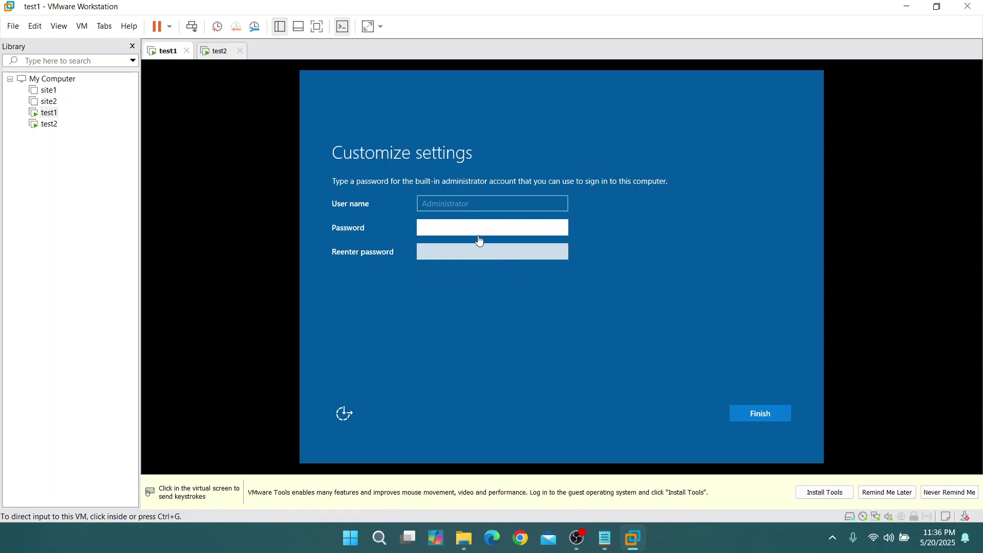
Enter and confirm test1's Administrator password, then click Finish
left_click(448, 224)
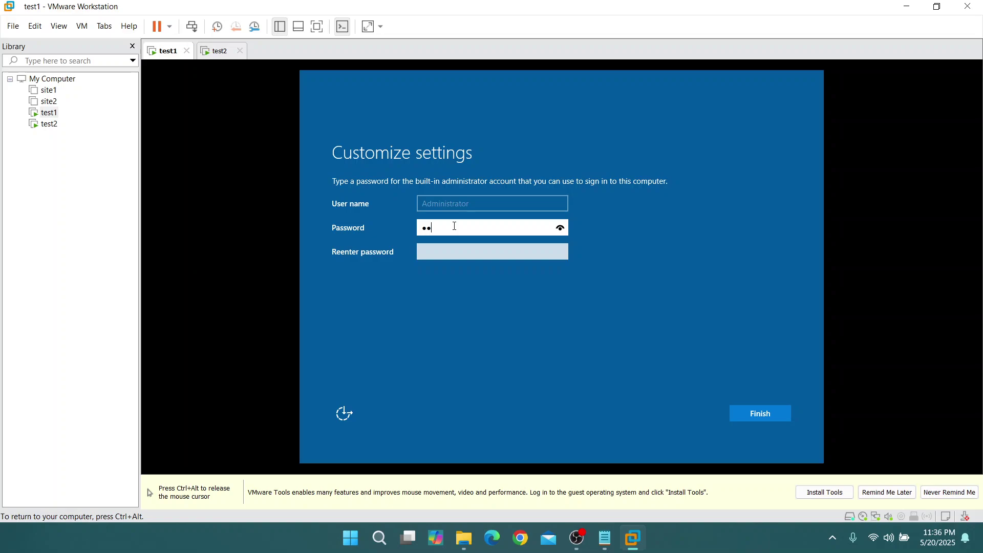
left_click(560, 229)
left_click(530, 254)
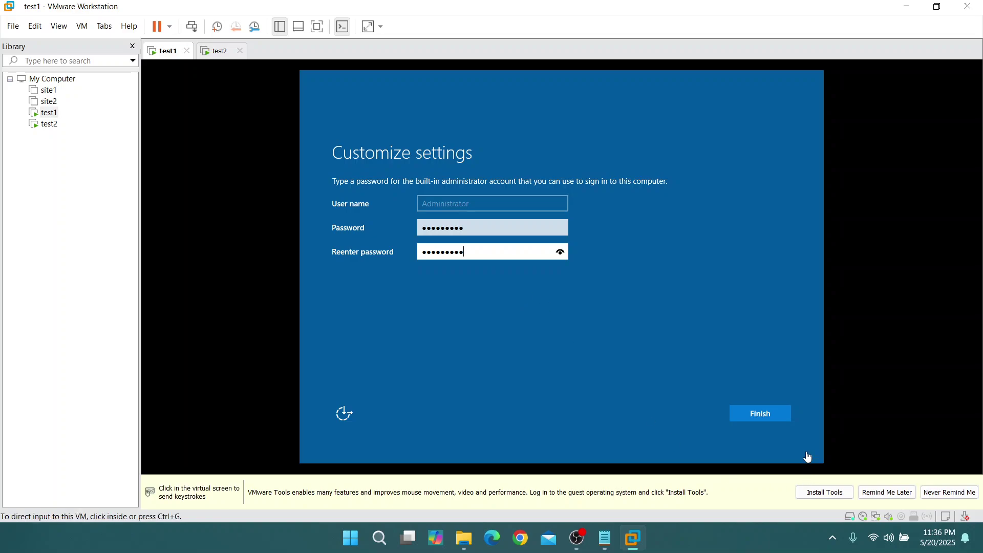
left_click(763, 413)
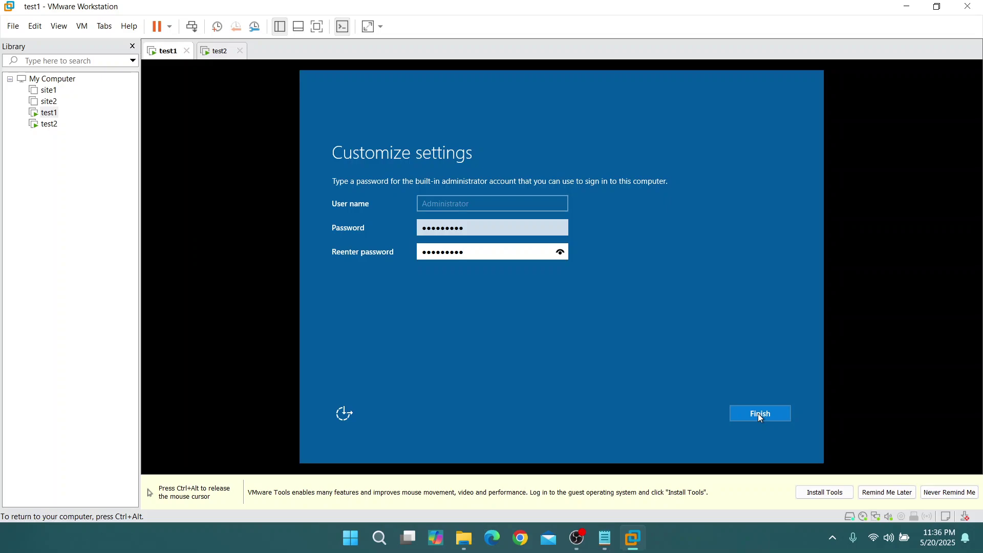
left_click(760, 415)
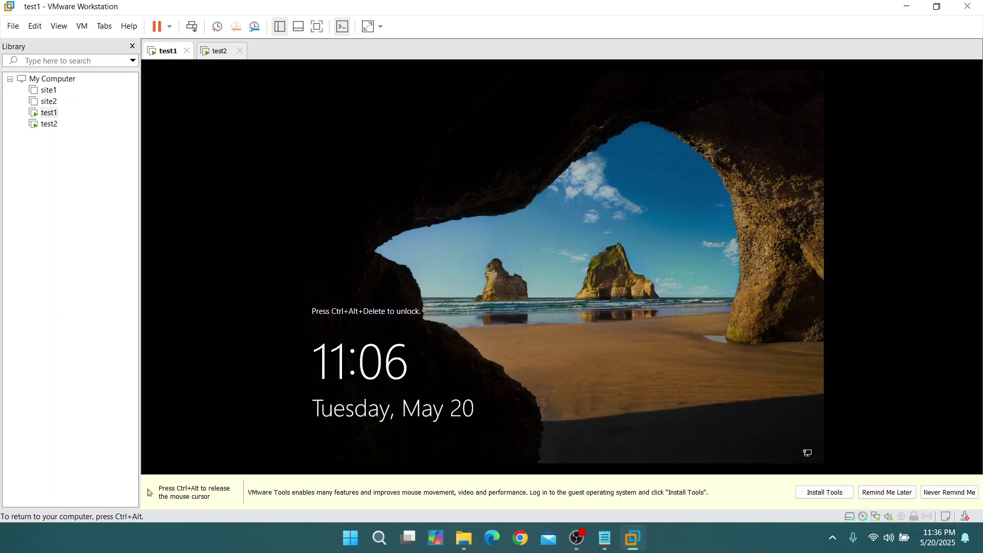
Send Ctrl+Alt+Del to test1 from the VM menu and sign in with the Administrator password
key("ctrl+alt")
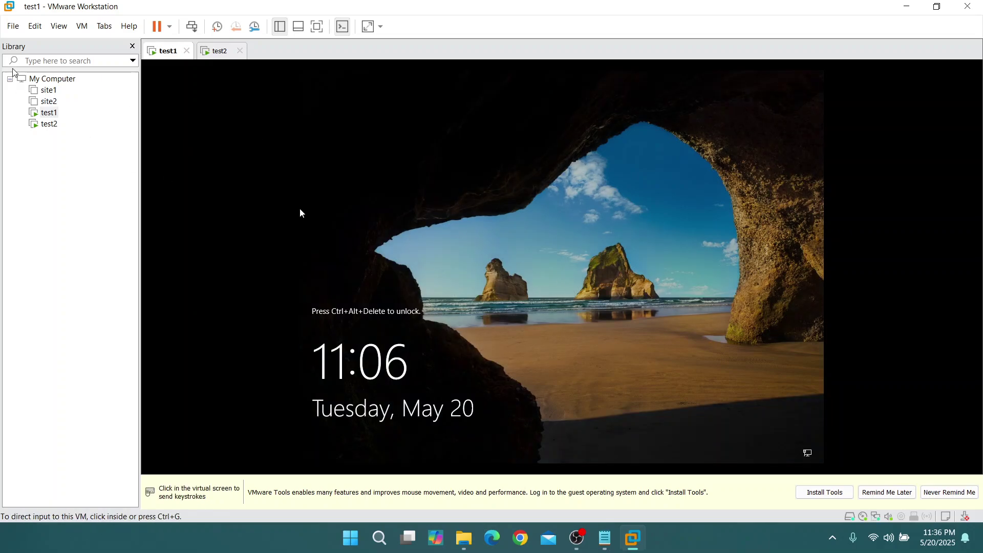
left_click(300, 210)
left_click(81, 26)
mouse_move(58, 26)
mouse_move(87, 31)
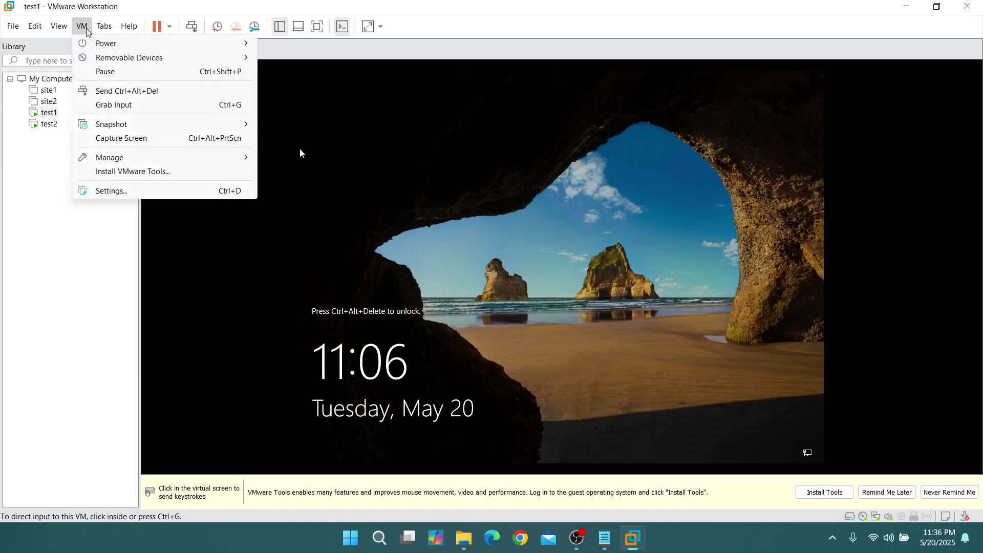
left_click(170, 92)
left_click(259, 133)
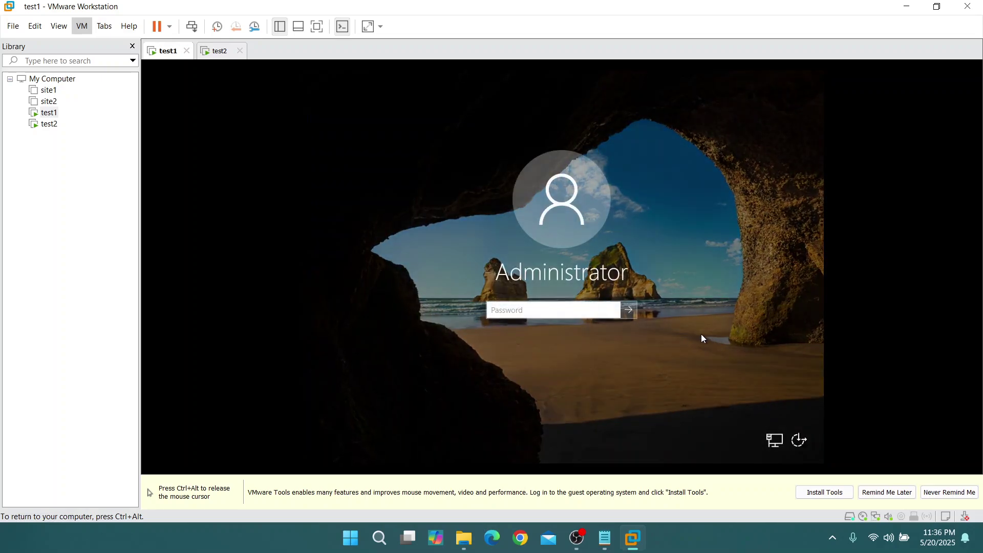
type("•••")
left_click(629, 309)
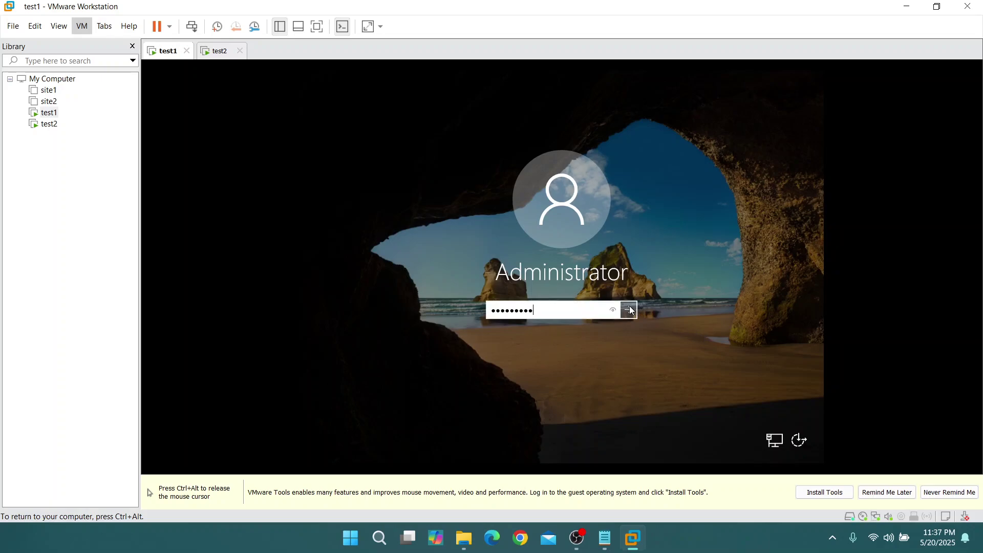
key("ctrl+alt")
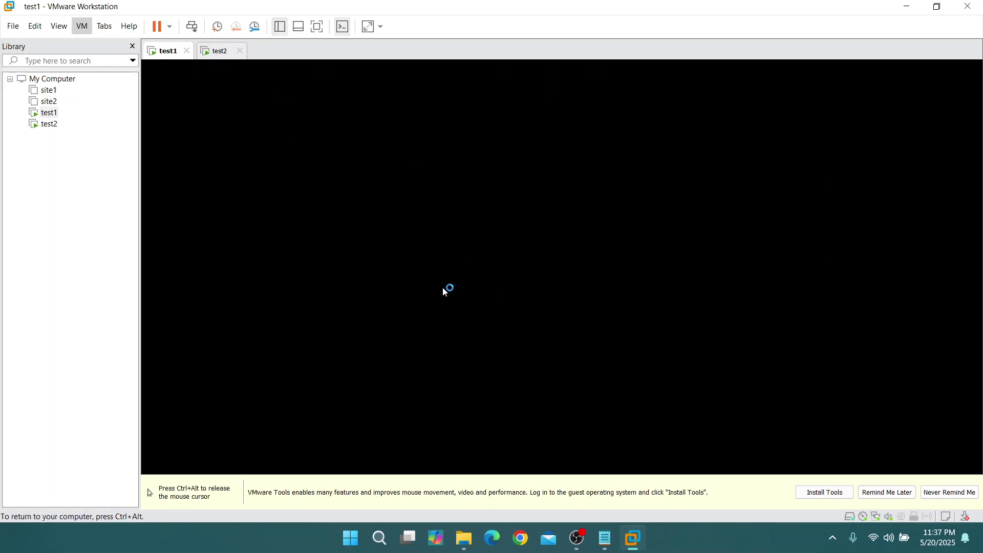
On test1, answer Yes to make the computer discoverable on the network
left_click(216, 53)
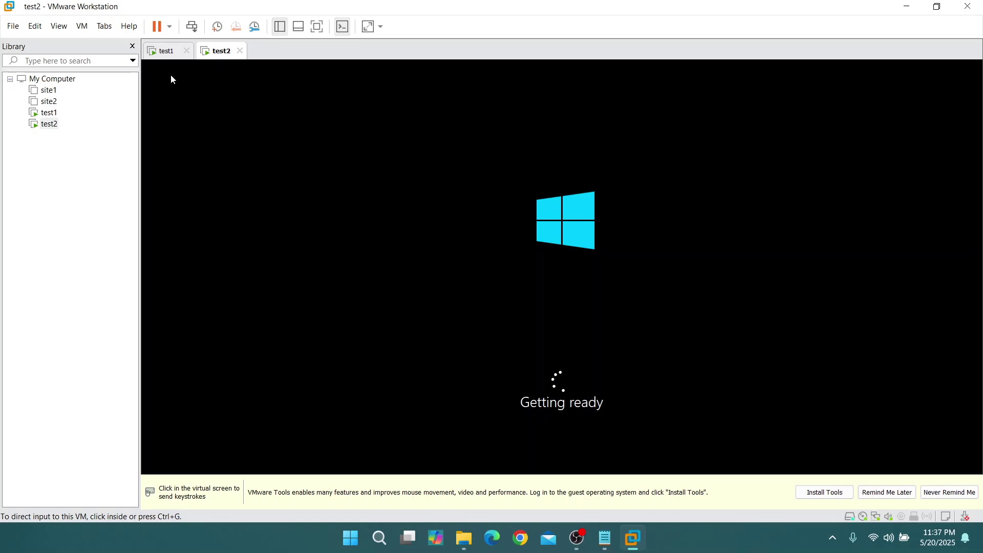
left_click(164, 51)
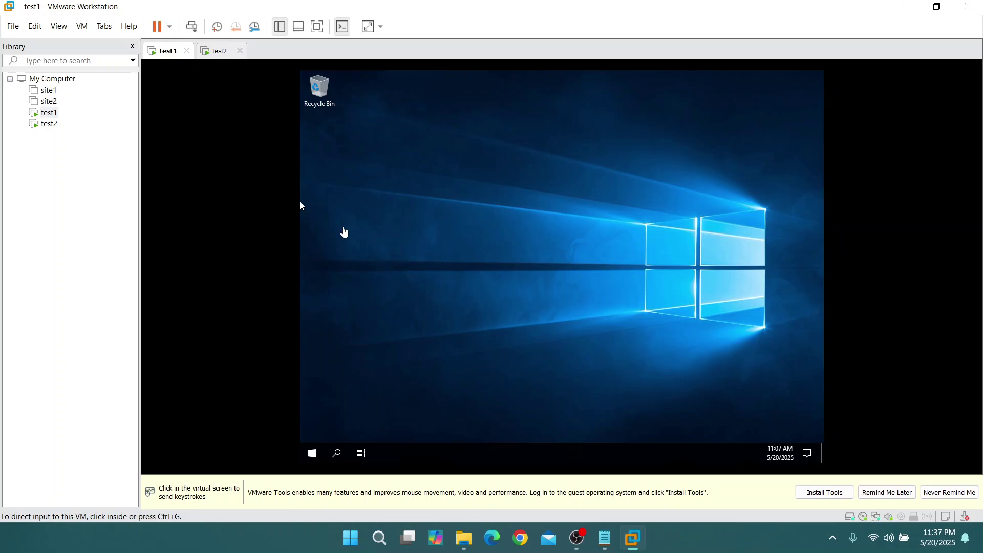
left_click(218, 51)
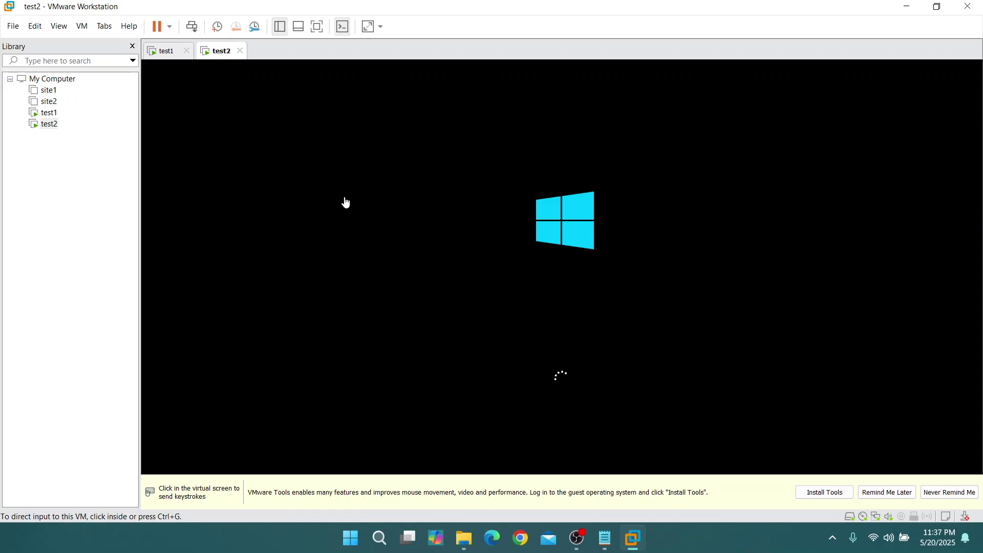
left_click(162, 50)
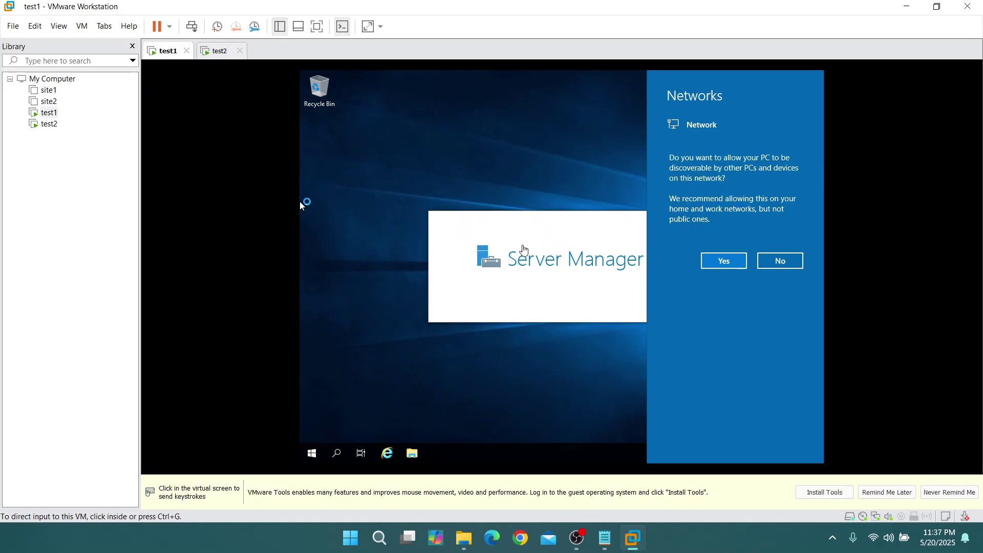
left_click(630, 274)
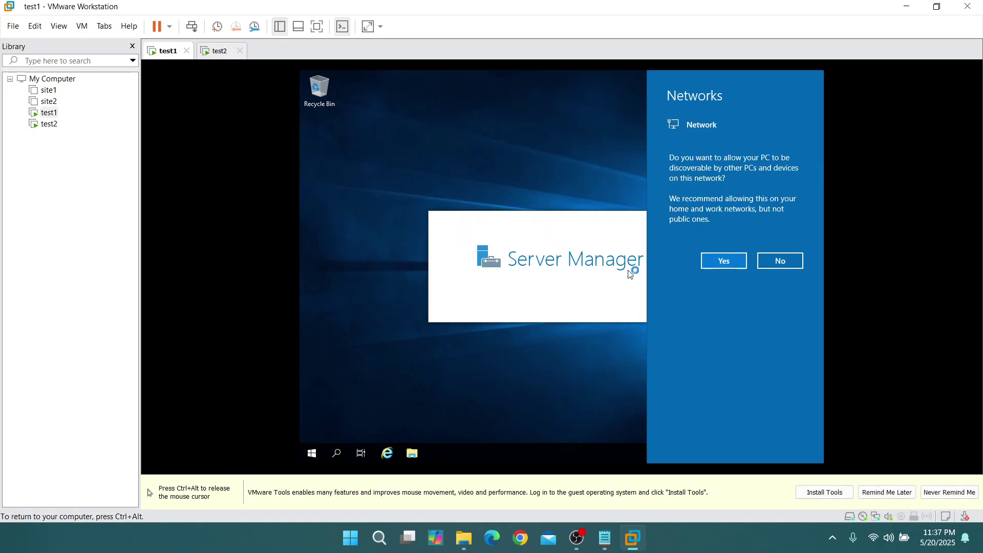
left_click(723, 260)
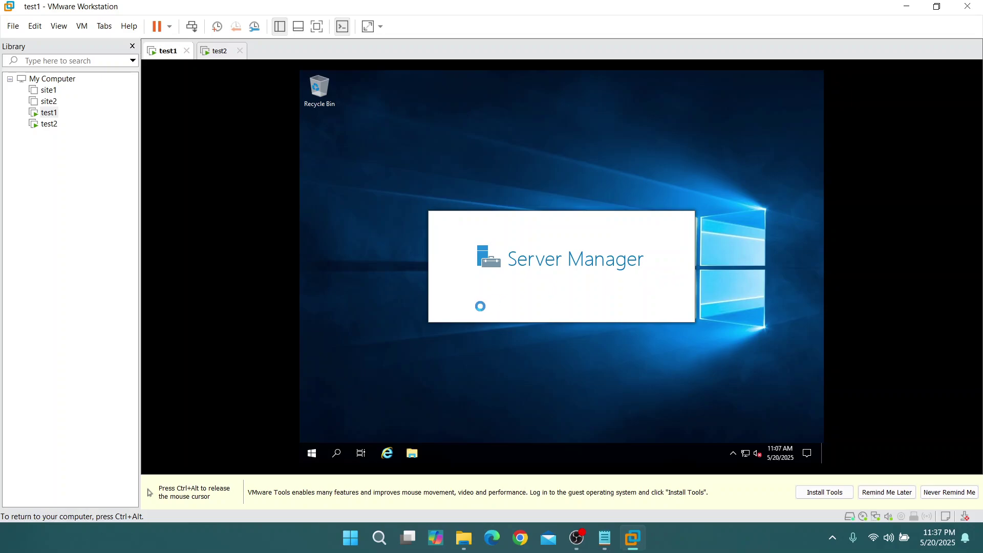
On test1, dismiss the Windows Admin Center pop-up and close Server Manager
key("ctrl+alt")
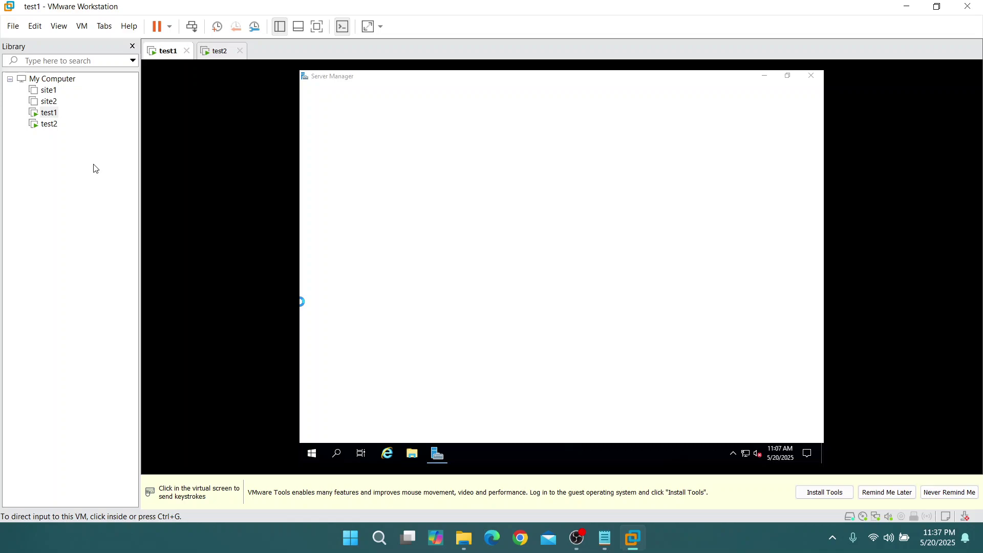
left_click(363, 277)
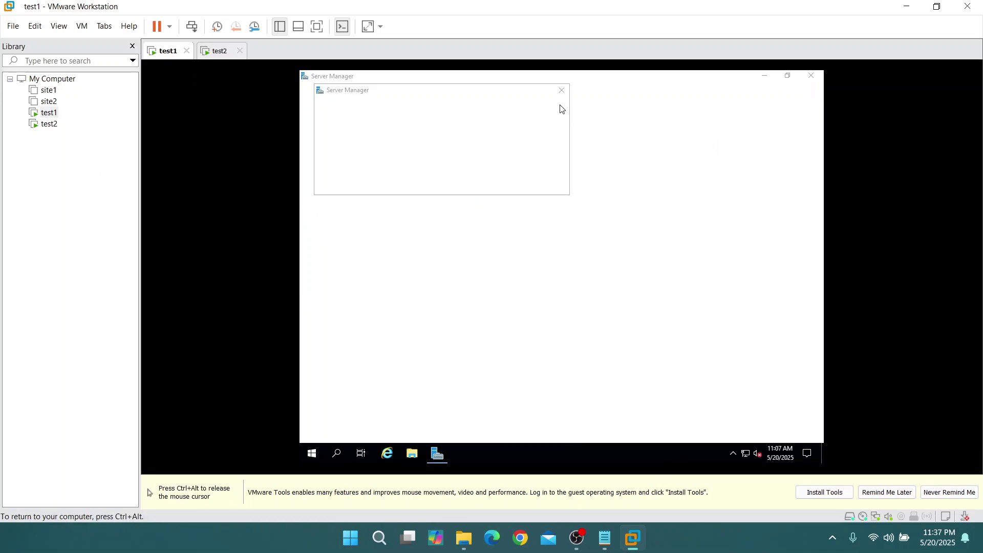
left_click(562, 93)
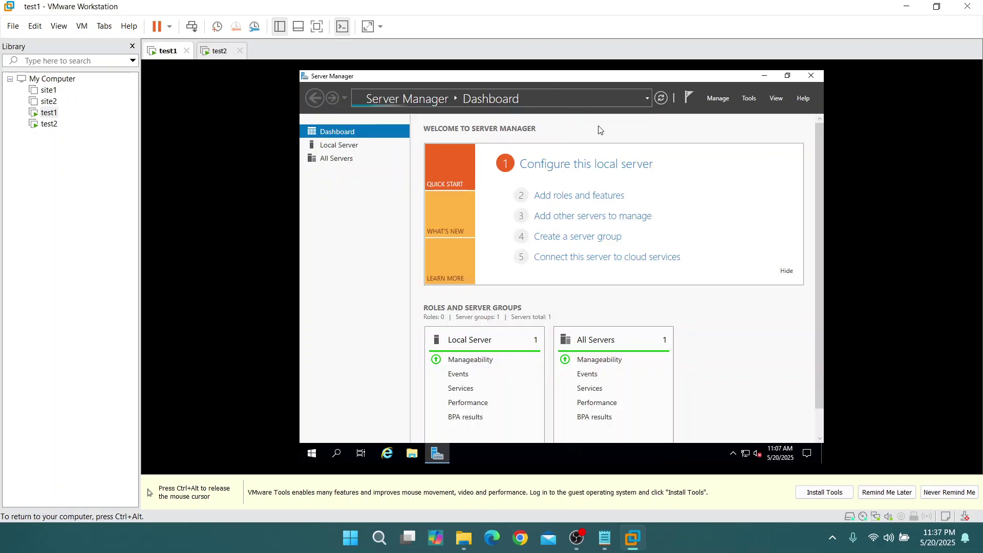
left_click(801, 80)
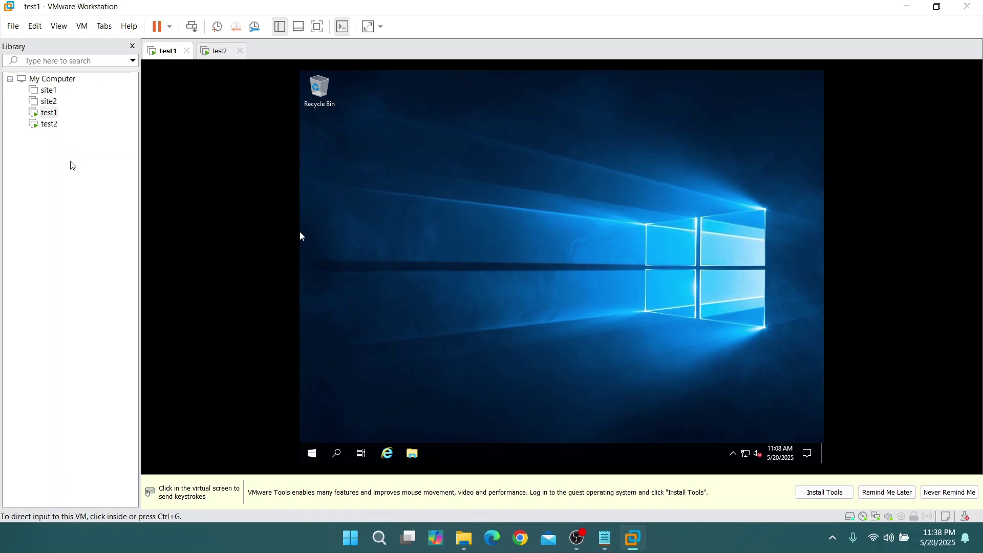
Switch from test1 to test2, which shows the Customize settings Administrator password screen
left_click(476, 244)
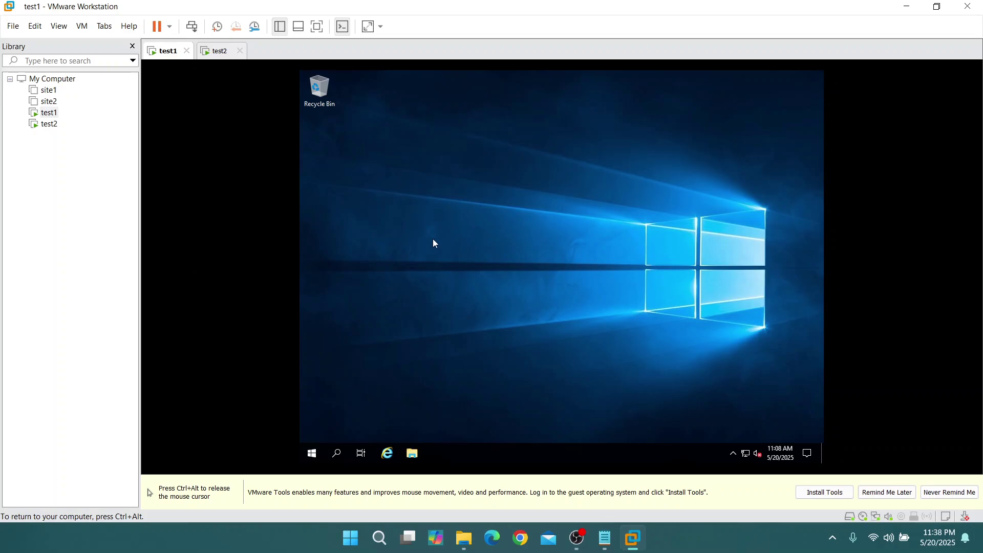
key("ctrl+alt")
left_click(218, 51)
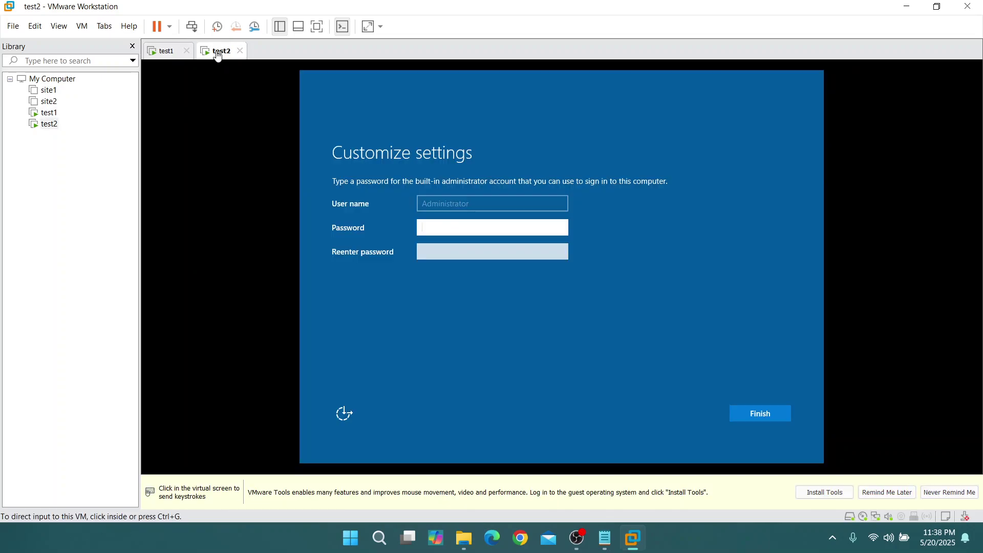
Enter and confirm test2's built-in Administrator password, then finish the account setup
left_click(504, 244)
type("••")
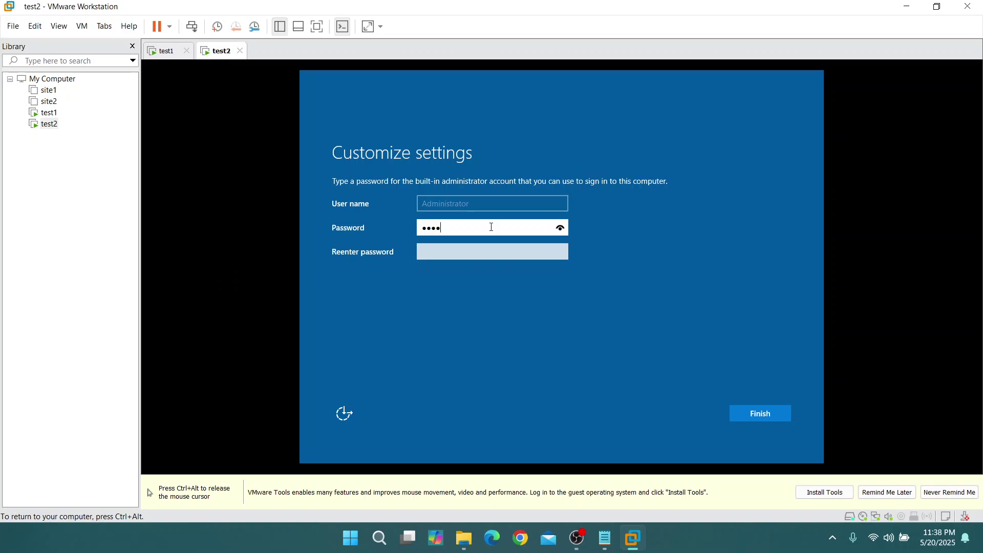
left_click(560, 228)
left_click(533, 252)
type("•")
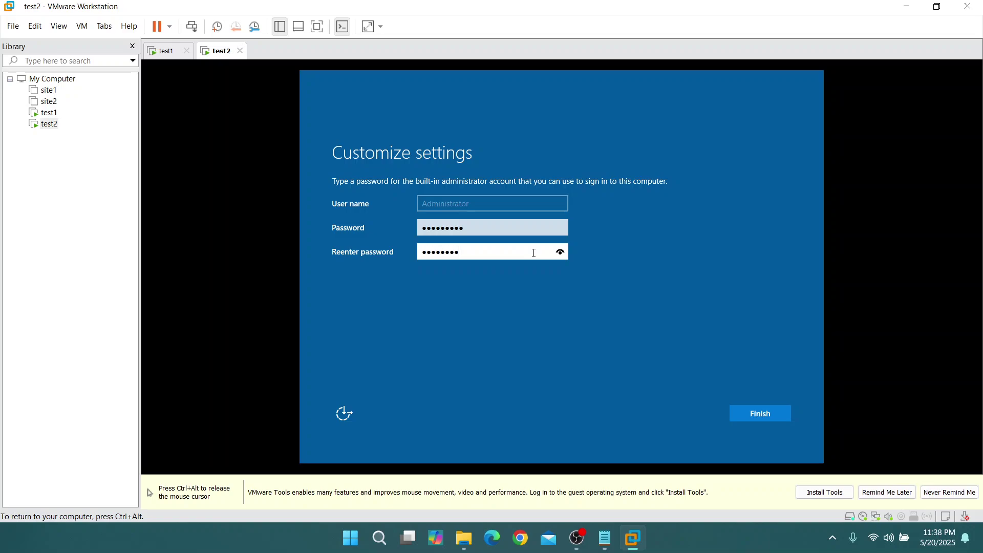
left_click(773, 414)
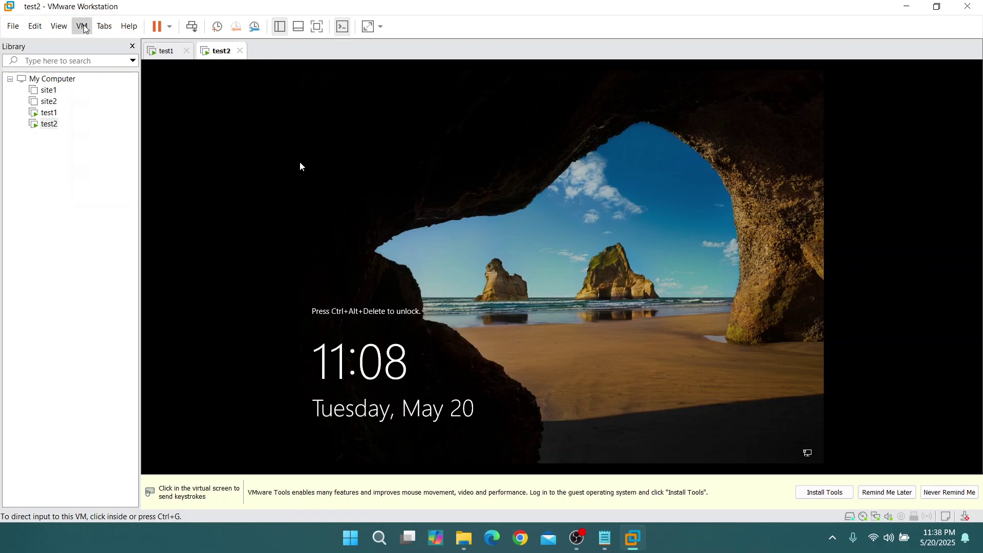
Send Ctrl+Alt+Del to test2, sign in with the administrator password, then return to test1
left_click(82, 26)
left_click(185, 91)
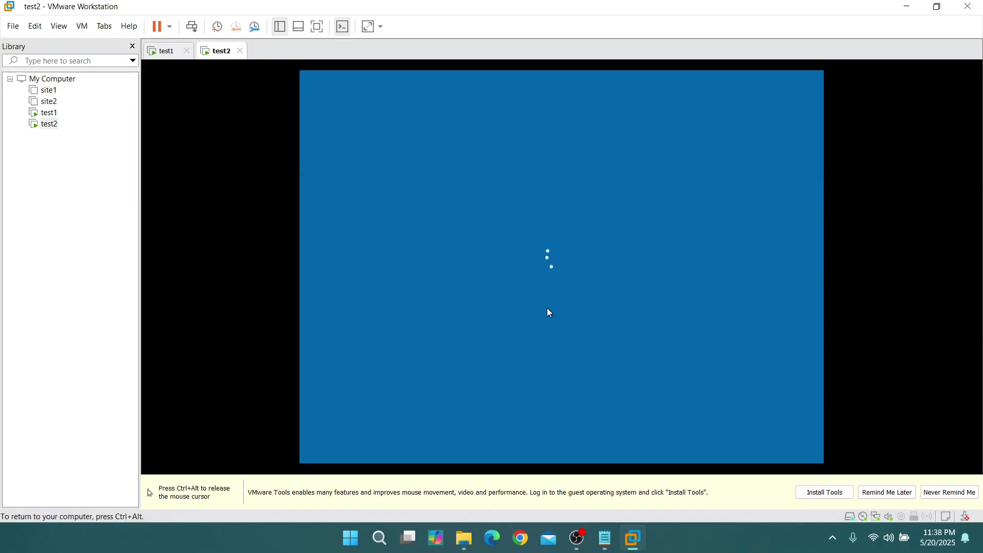
type("•")
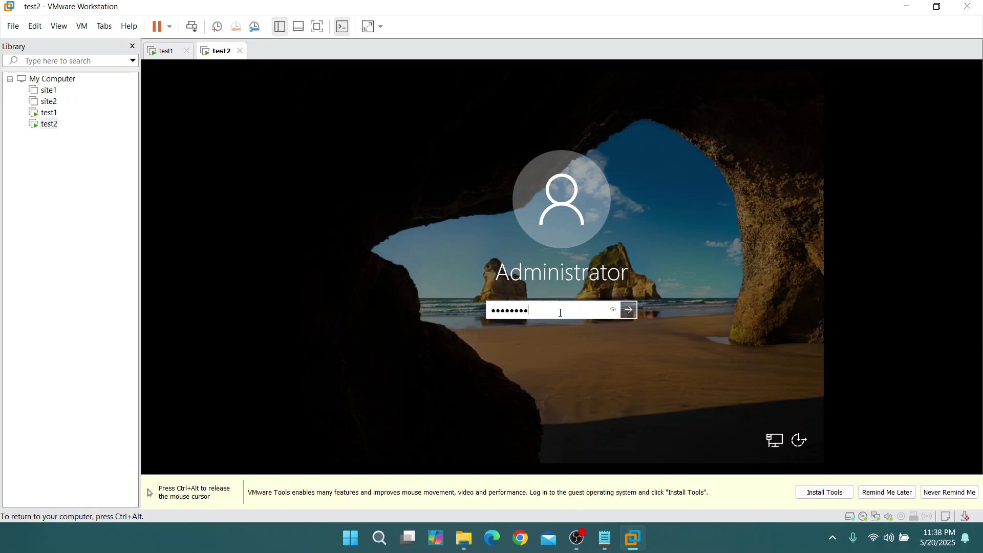
left_click(630, 310)
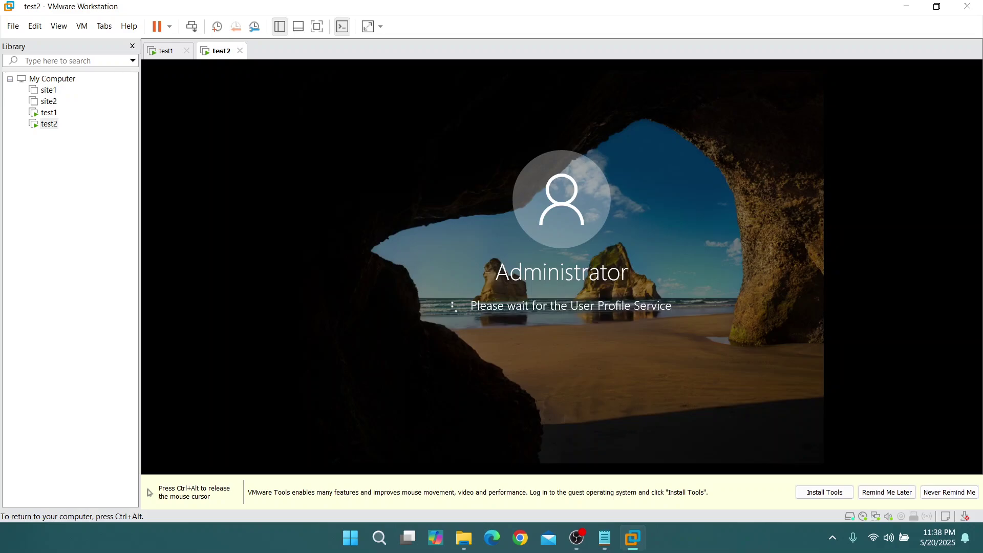
key("ctrl+alt")
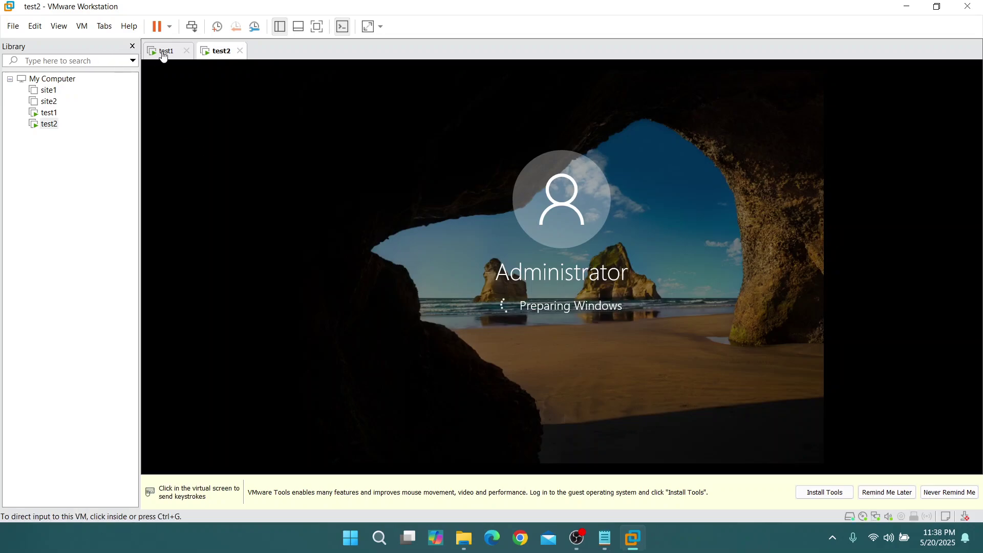
left_click(171, 54)
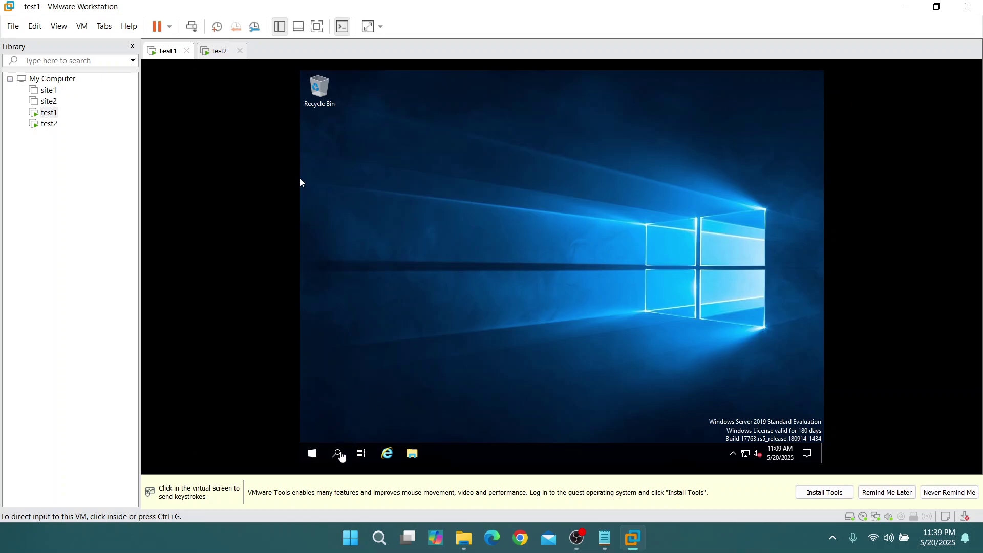
On test1, open Network and Sharing Center through Control Panel's Network and Internet settings
left_click(343, 452)
left_click(341, 452)
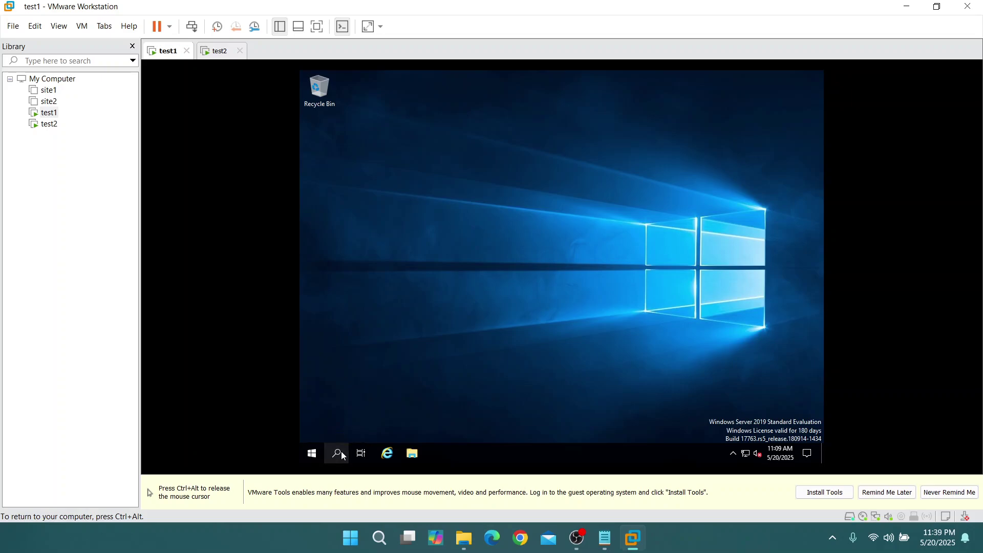
type("netw")
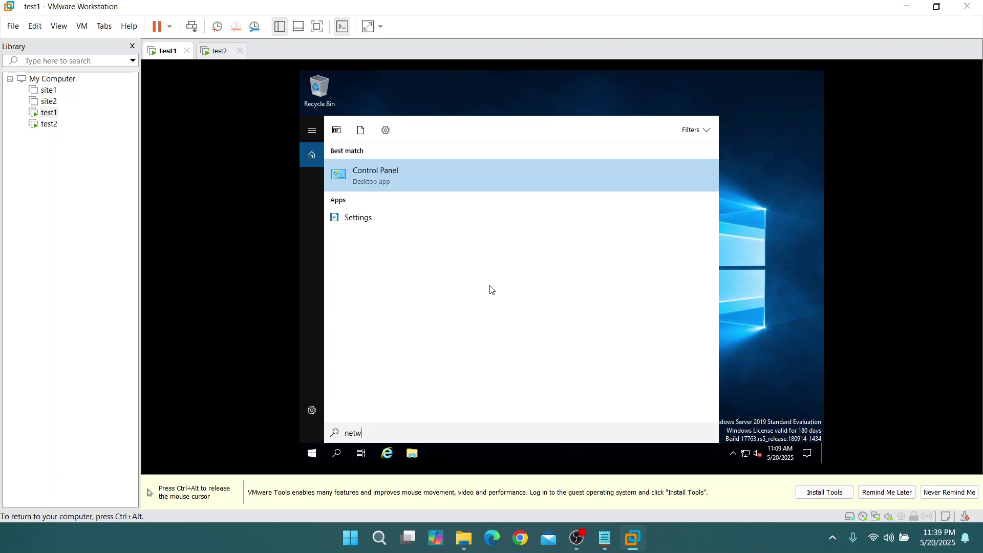
left_click(405, 169)
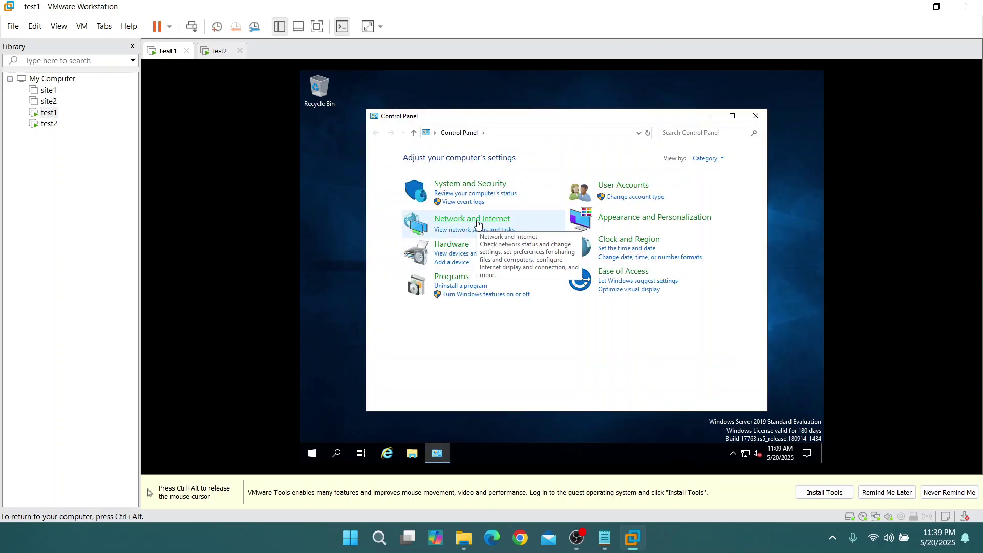
left_click(477, 223)
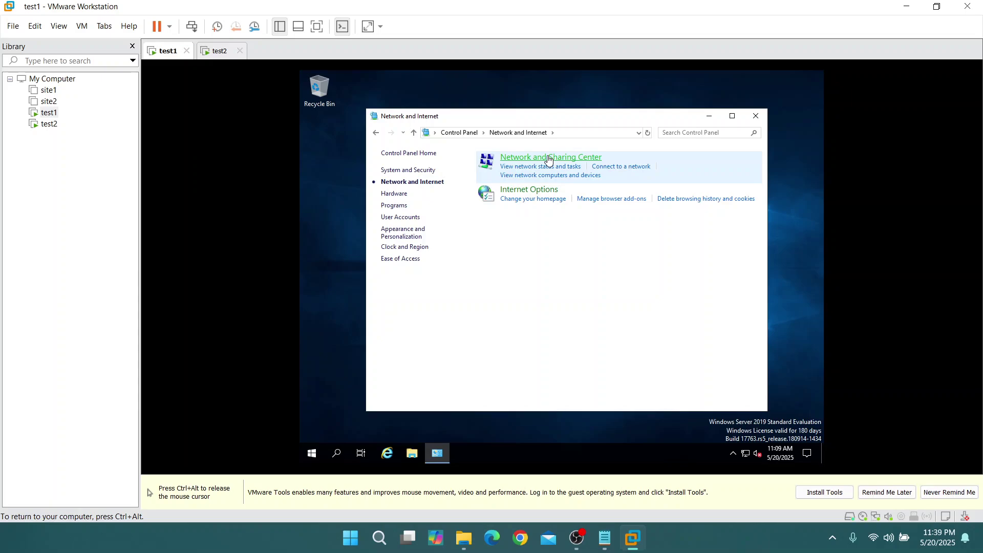
left_click(549, 159)
key("ctrl+alt")
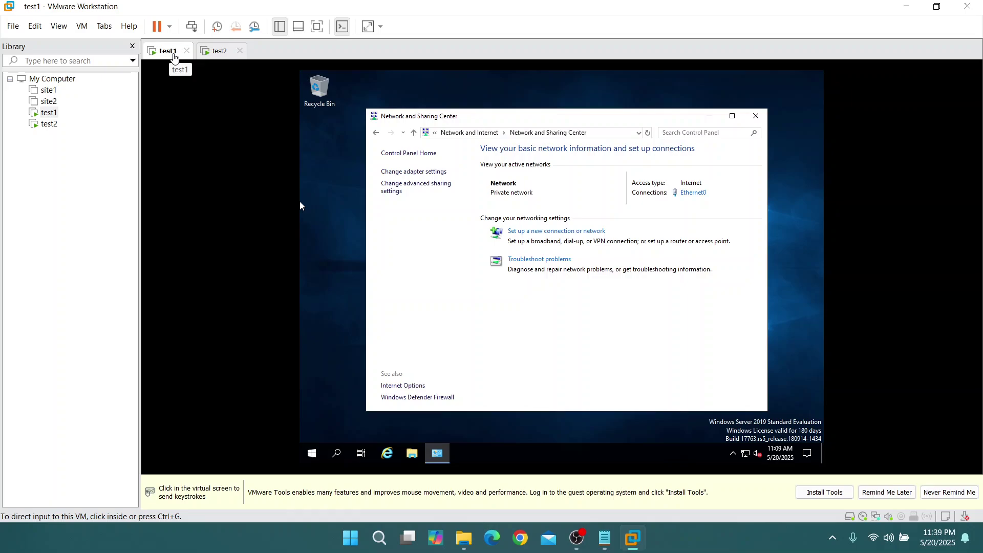
Open Ethernet0's adapter properties and the Internet Protocol Version 4 (TCP/IPv4) settings
left_click(694, 194)
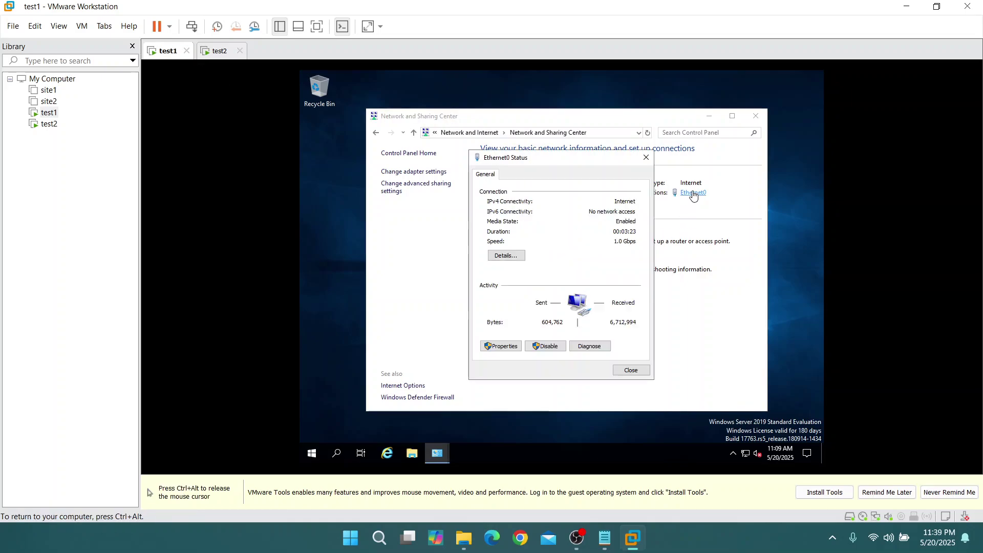
left_click(494, 346)
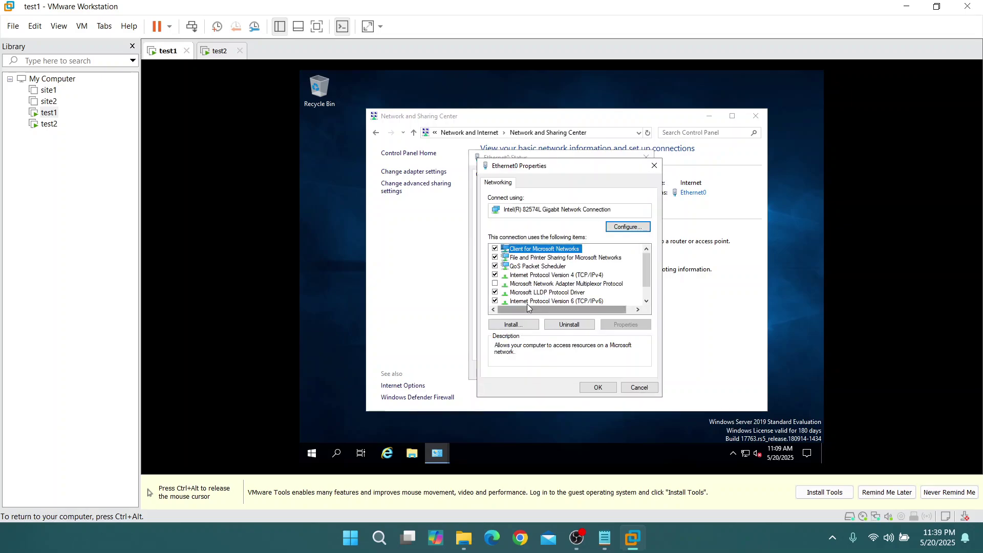
left_click(543, 275)
double_click(554, 279)
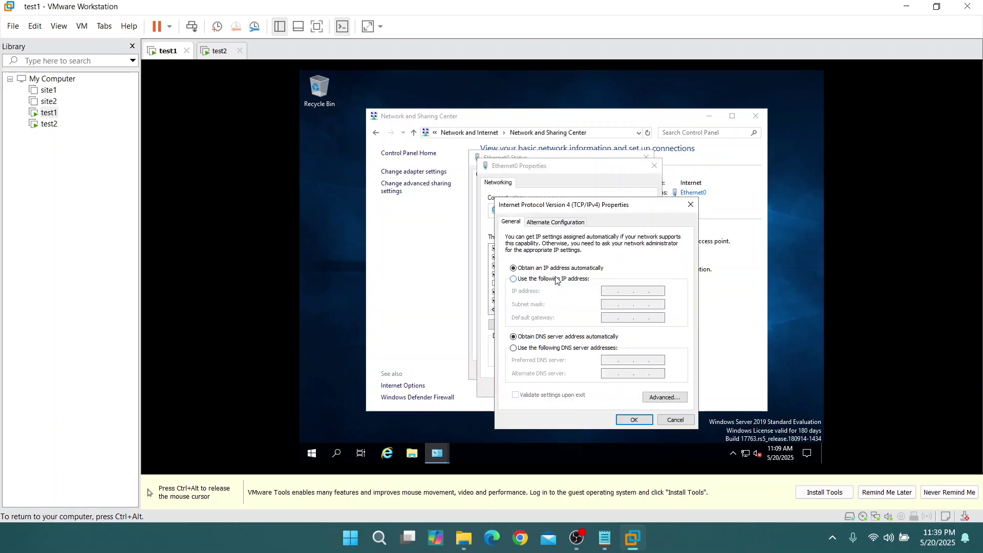
Assign test1 static IP 192.168.1.10, mask 255.255.255.0, gateway 192.168.1.254, DNS 192.168.1.10 and save
left_click(559, 280)
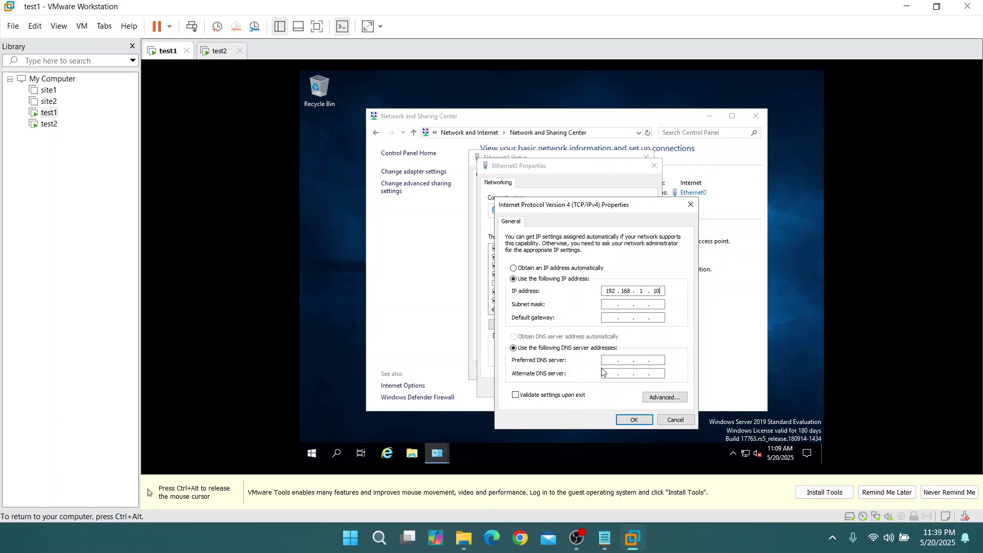
left_click(609, 306)
left_click(610, 320)
type("192.168.1.254")
left_click(606, 361)
type("192 . 168 . 1 . 10")
left_click(637, 419)
left_click(594, 387)
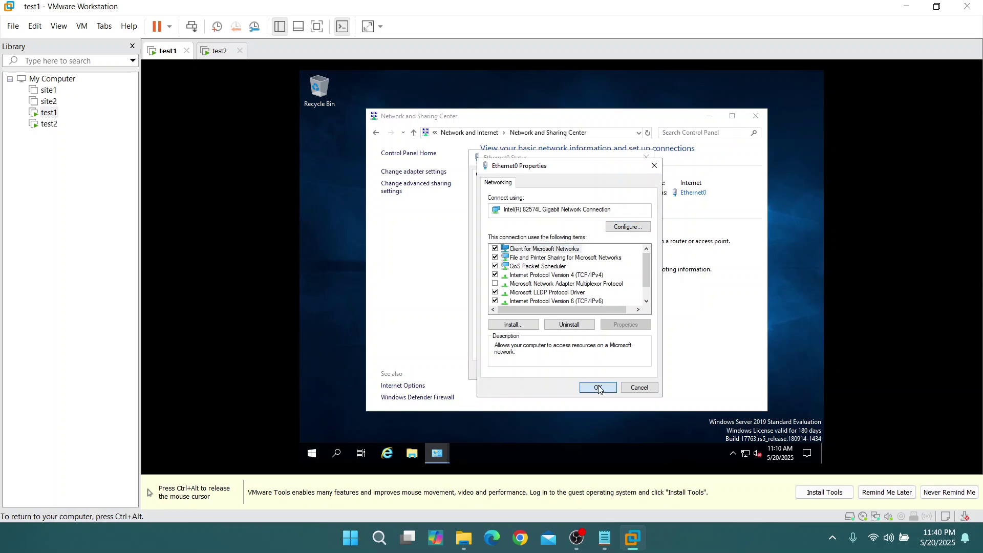
left_click(630, 369)
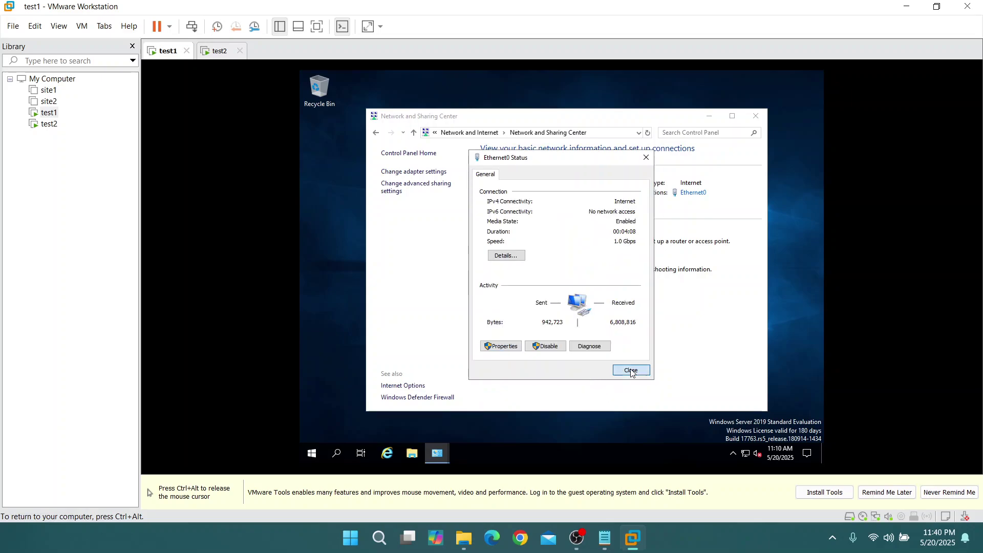
Run ipconfig in test1's Command Prompt to confirm 192.168.1.10, then switch to test2
left_click(338, 453)
type("cmd")
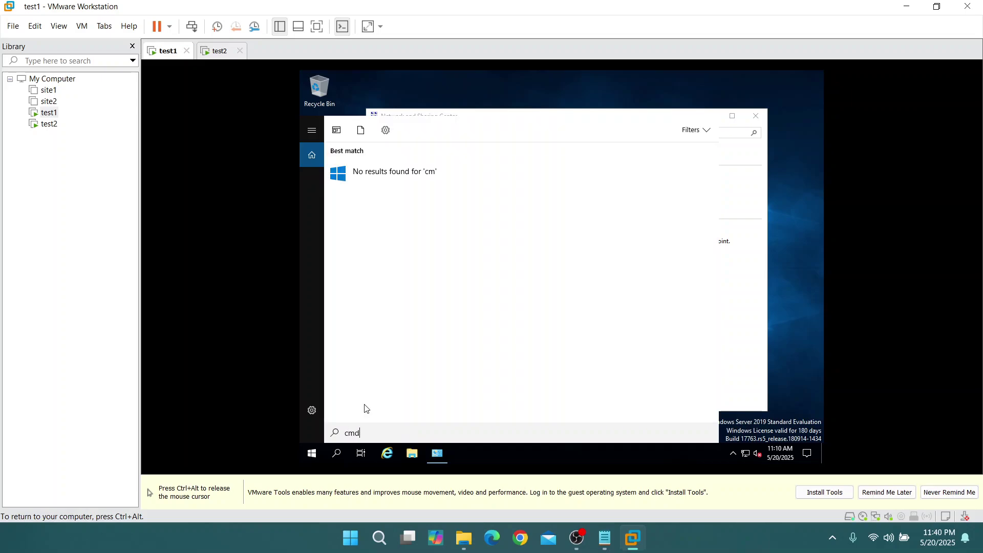
key("Return")
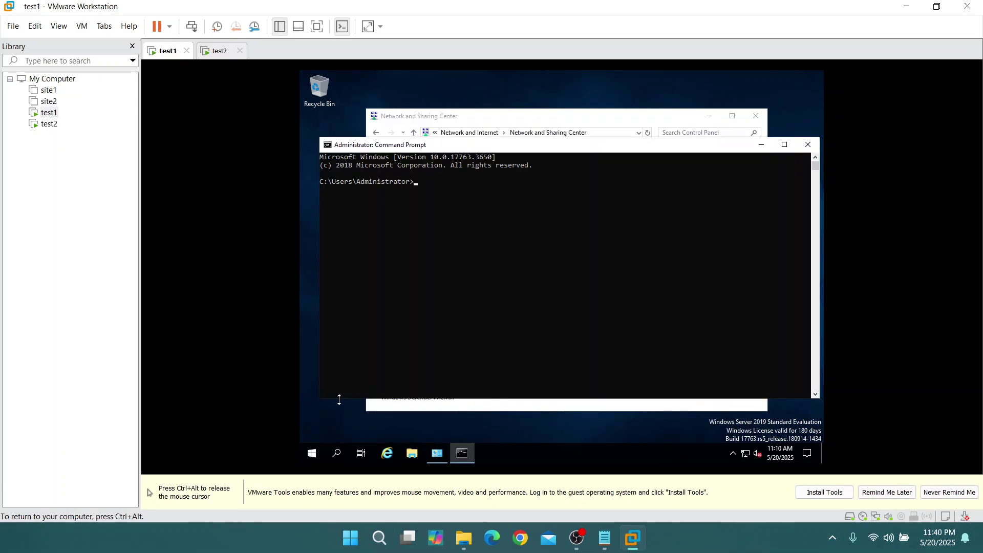
type("ipconfig")
key("Return")
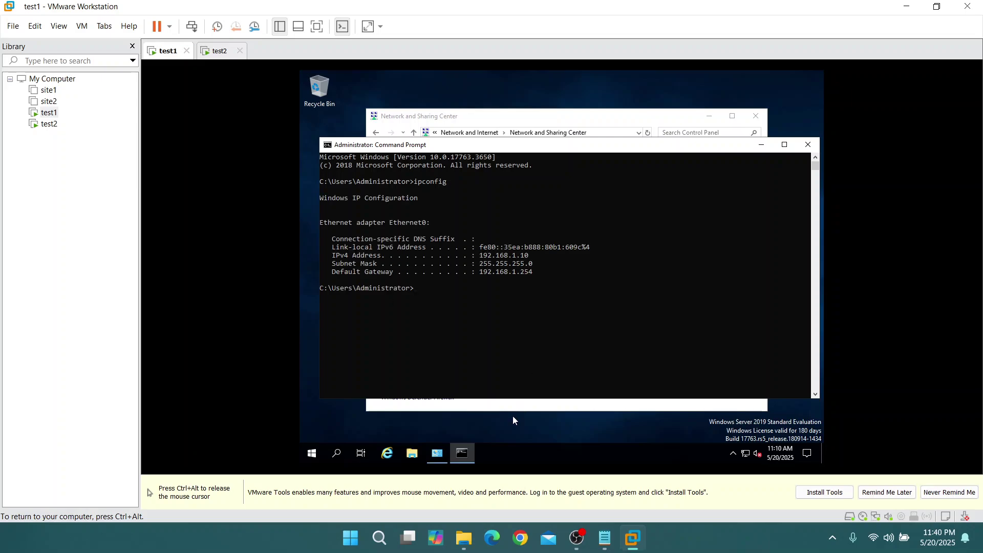
key("ctrl+alt")
left_click(215, 51)
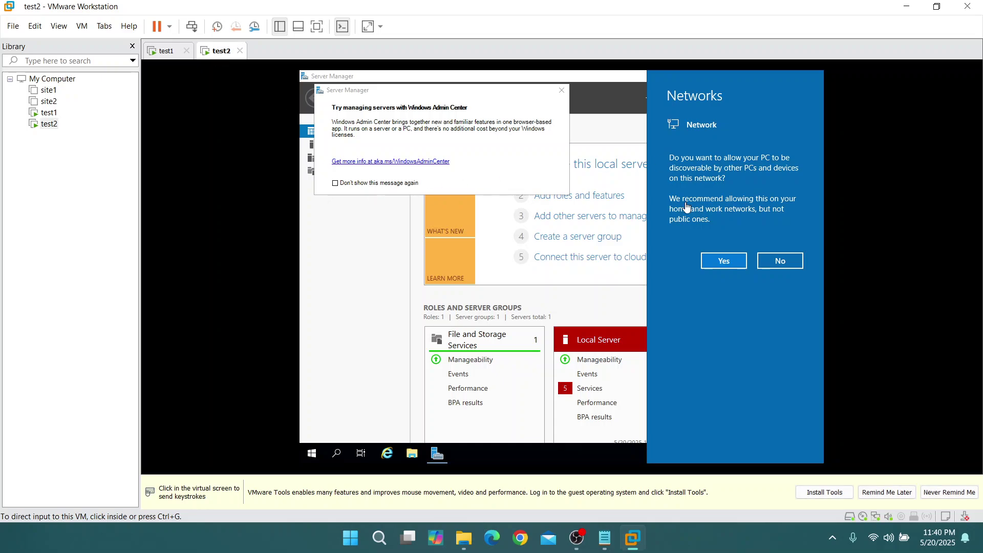
On test2, allow network discovery, dismiss the Windows Admin Center message and close Server Manager
left_click(724, 260)
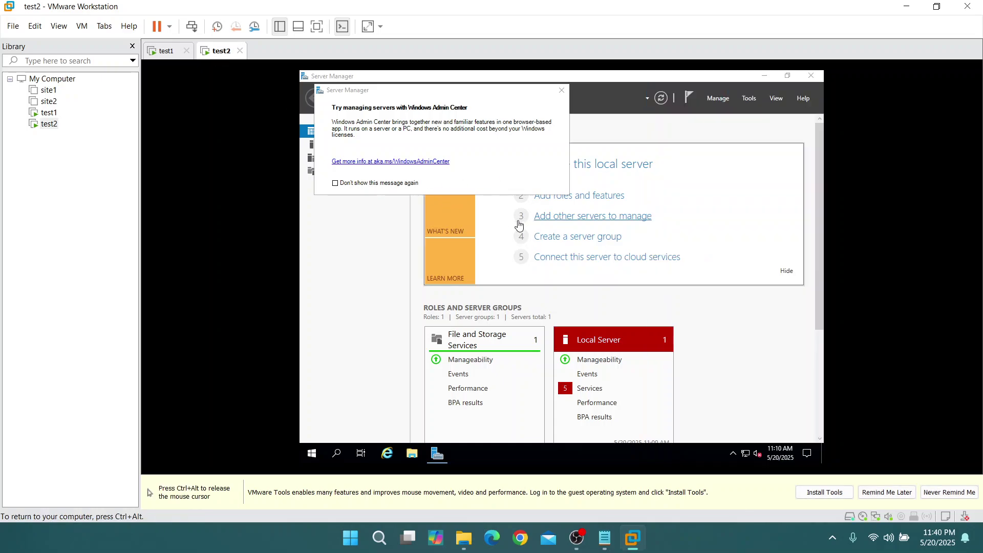
left_click(562, 91)
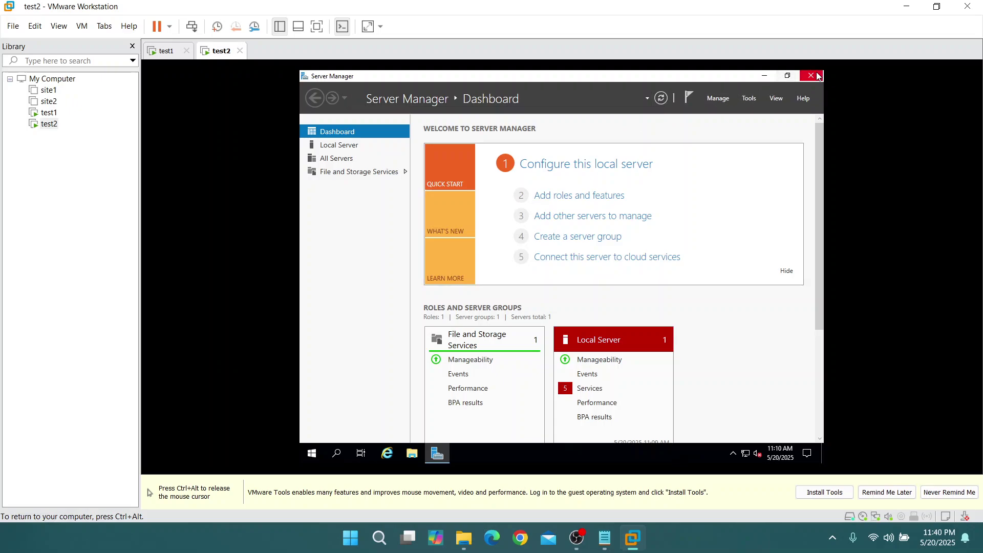
left_click(811, 76)
key("ctrl+alt")
Open test2's Ethernet0 IPv4 properties through Control Panel and Network and Sharing Center
left_click(337, 454)
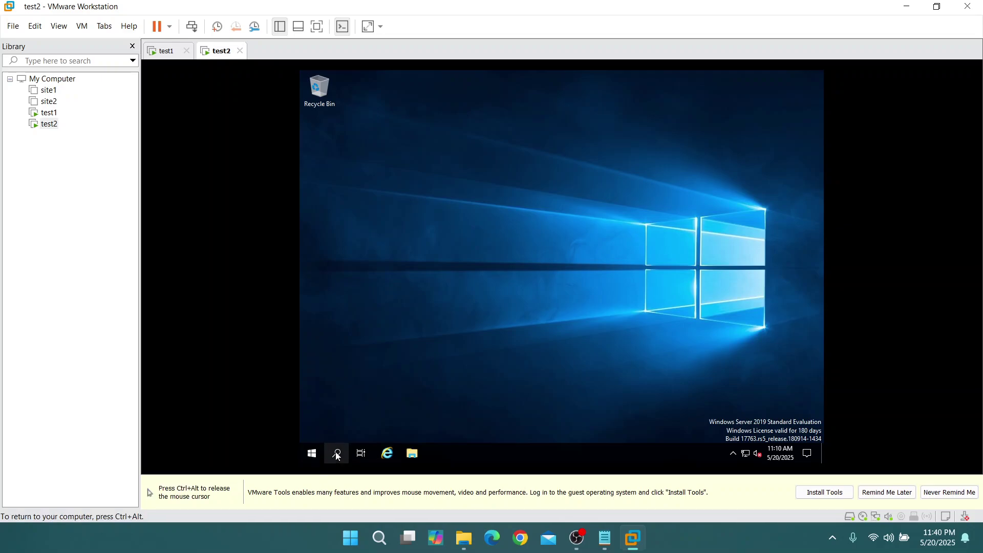
type("contr")
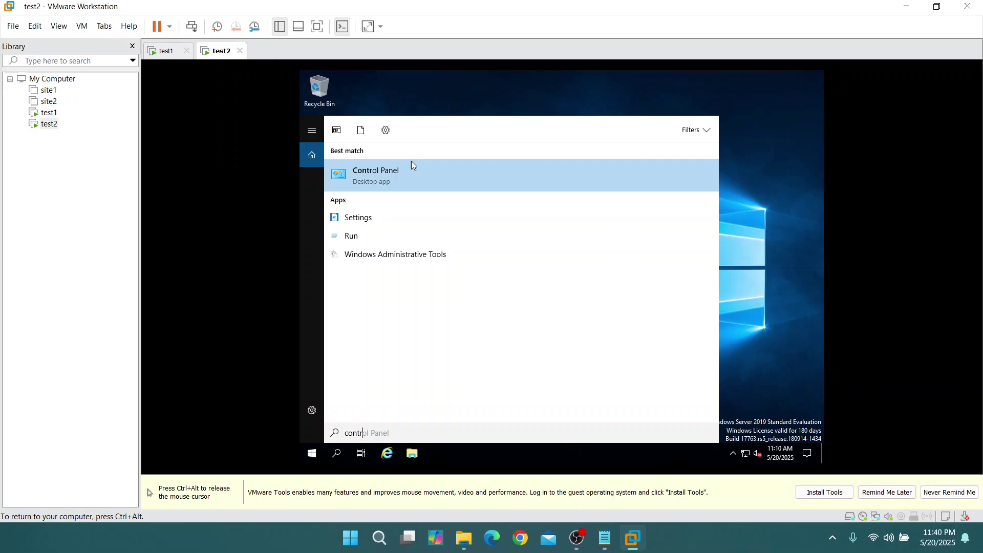
left_click(410, 160)
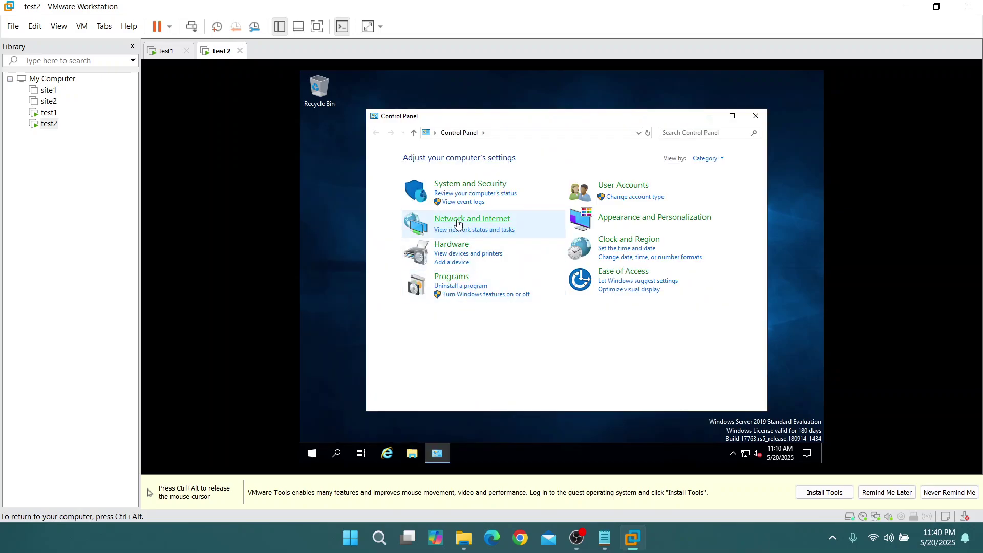
left_click(458, 221)
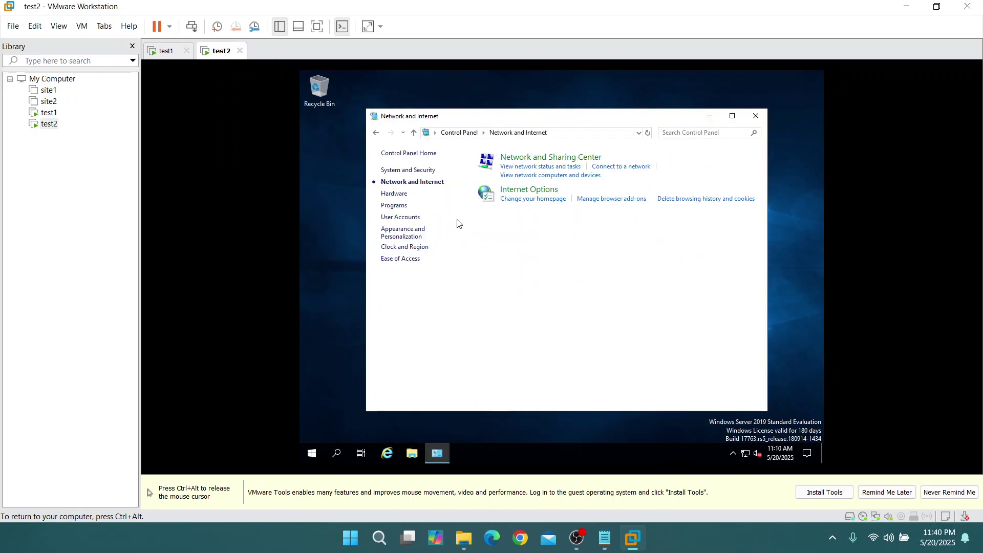
left_click(527, 159)
left_click(695, 193)
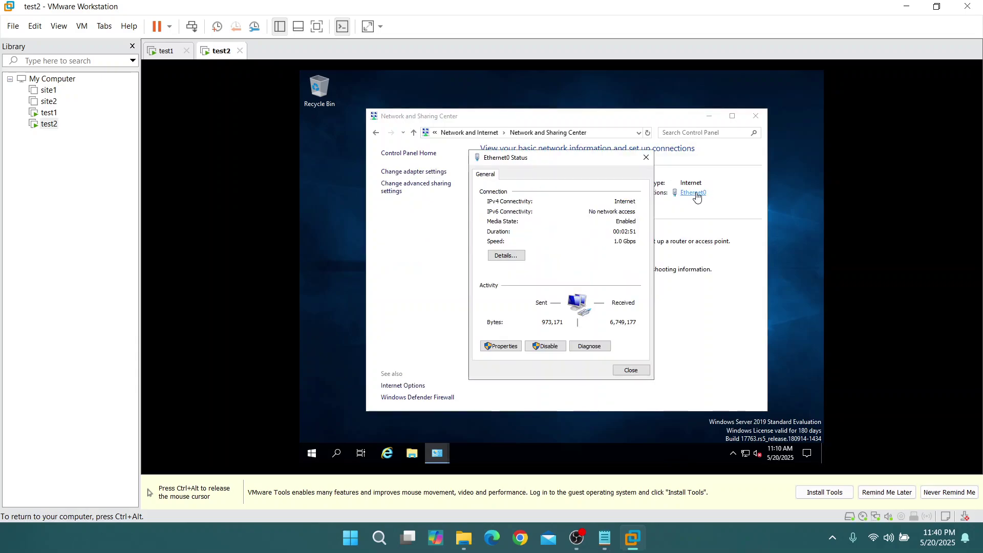
left_click(504, 347)
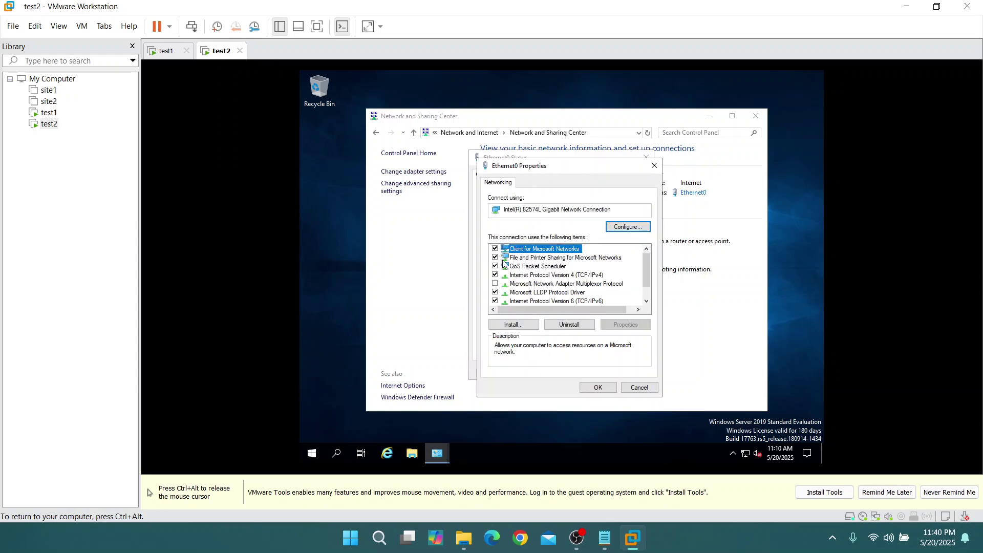
double_click(543, 277)
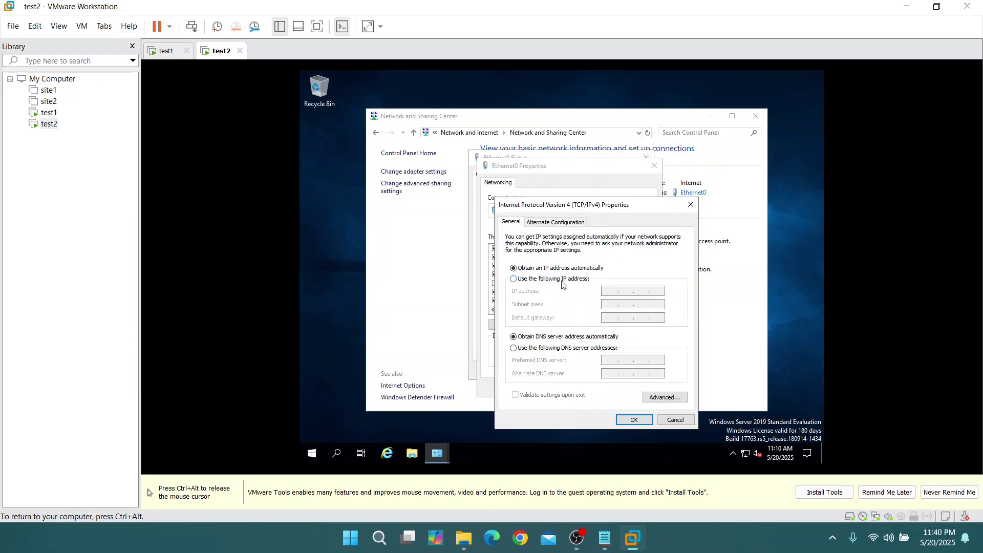
Switch to a fixed address and enter IP 192.168.1.11 with mask 255.255.255.0
left_click(560, 279)
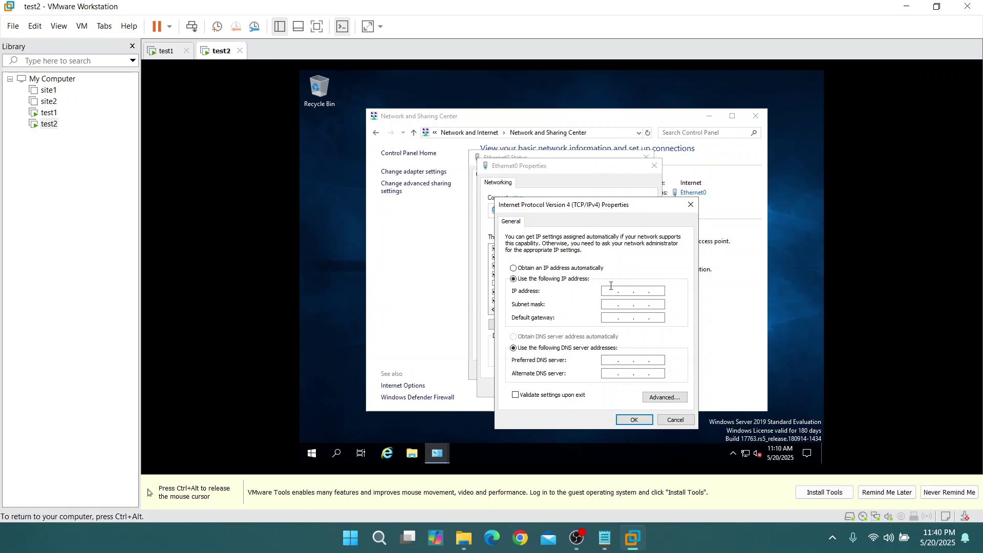
left_click(611, 290)
type("192 . ")
type("168 . 1 . 1")
type("10")
key("BackSpace")
type("11")
key("Tab")
key("ctrl+alt")
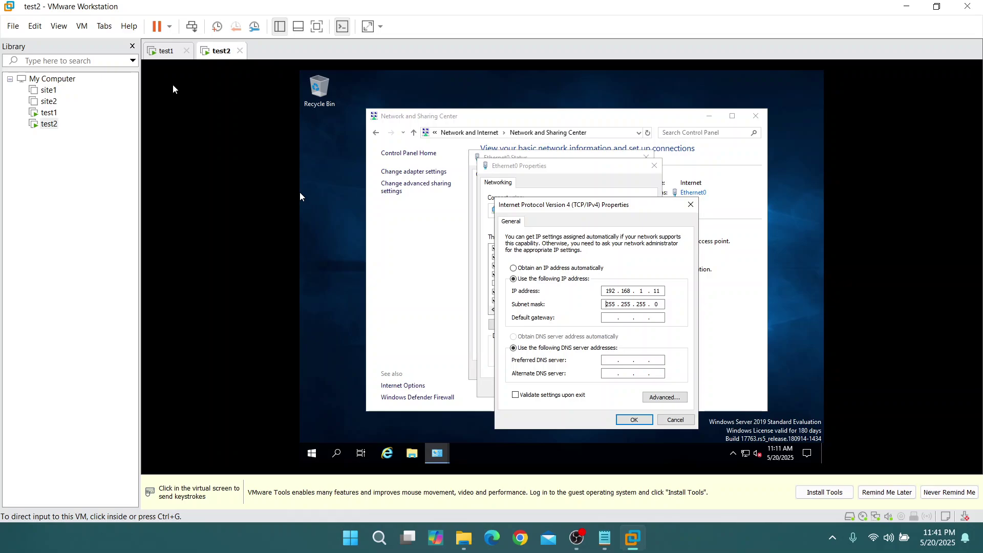
left_click(173, 89)
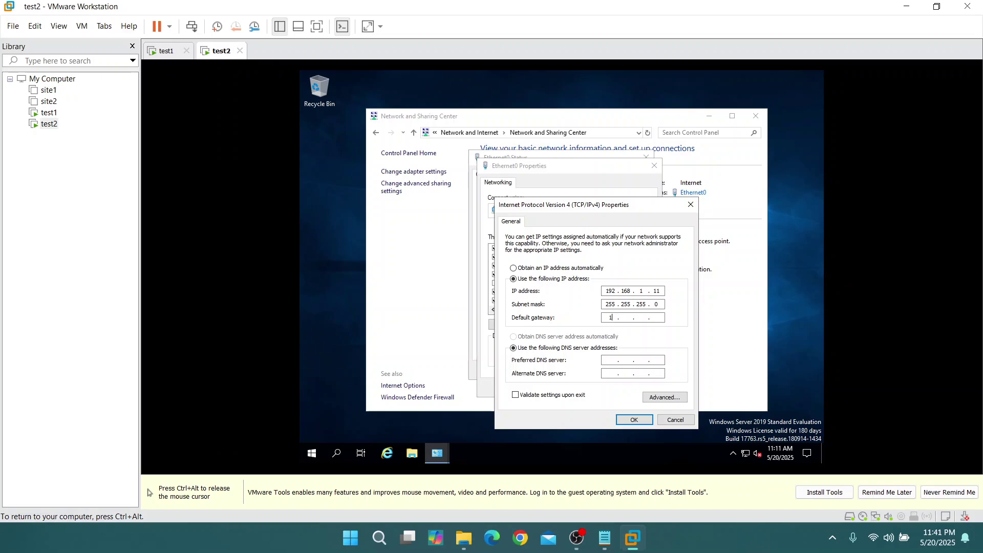
Enter gateway 192.168.1.254 and DNS 192.168.1.10, then save the IPv4 and adapter settings
left_click(611, 318)
type("192 . 168 . 1 . 254")
left_click(610, 360)
type("192.168.1.10")
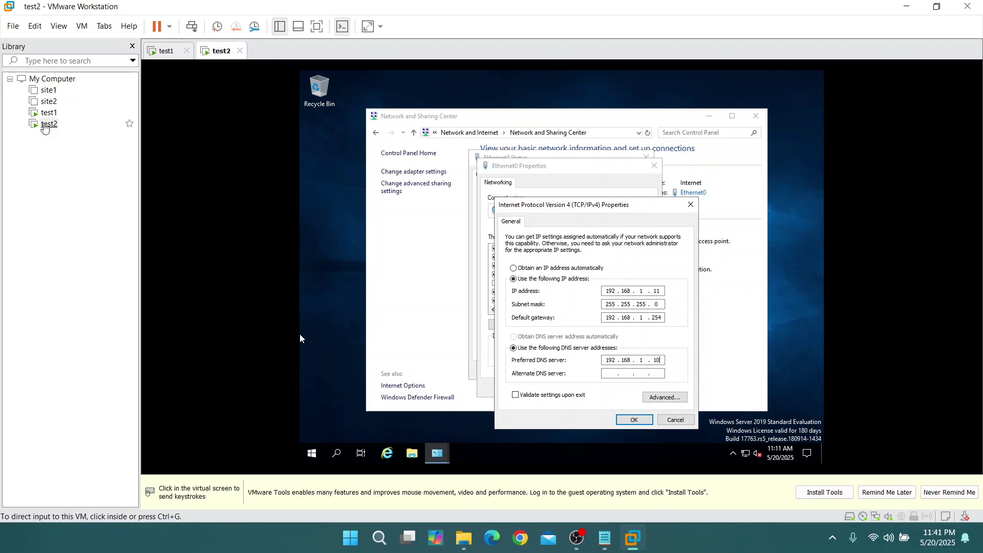
left_click(633, 420)
left_click(604, 392)
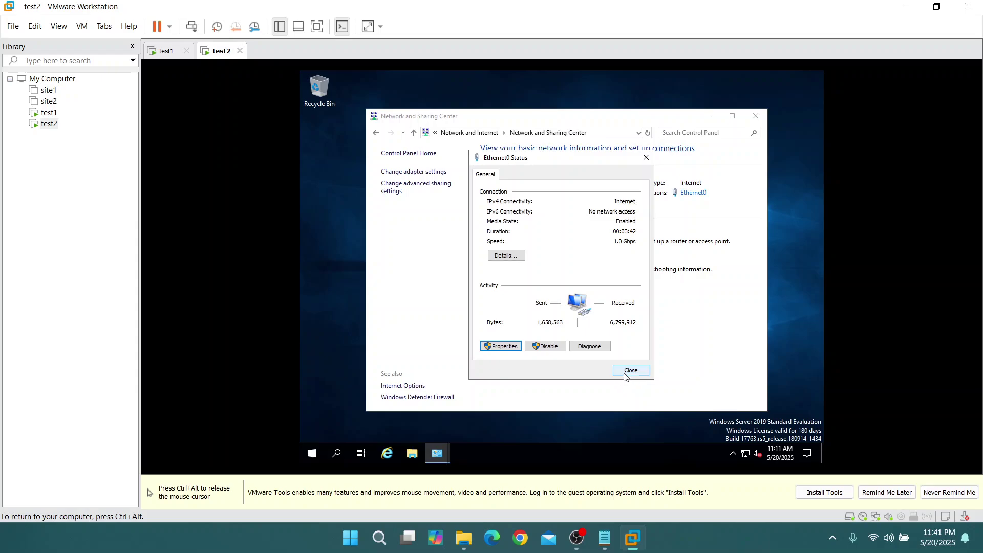
Close the network windows and run ipconfig on test2 to confirm 192.168.1.11
left_click(631, 371)
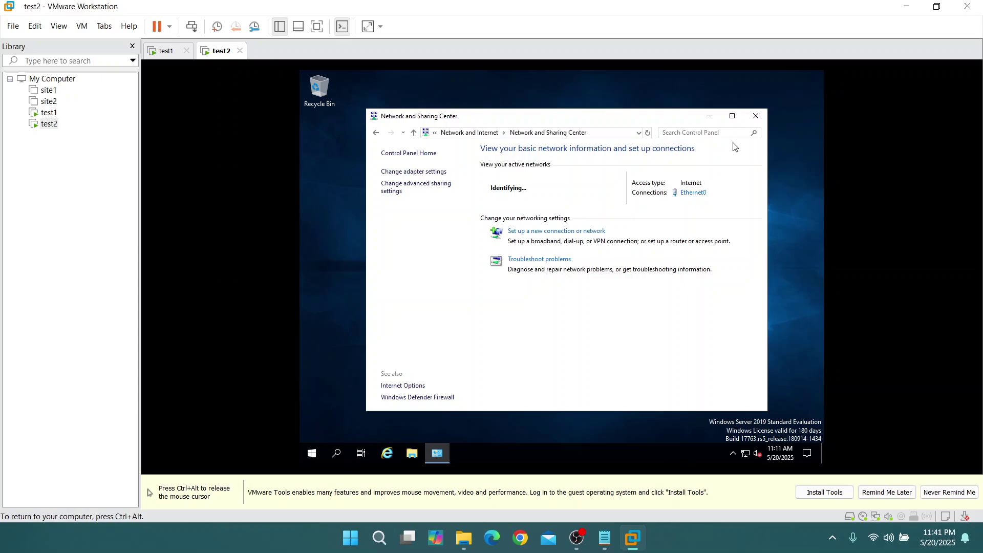
left_click(756, 116)
left_click(338, 456)
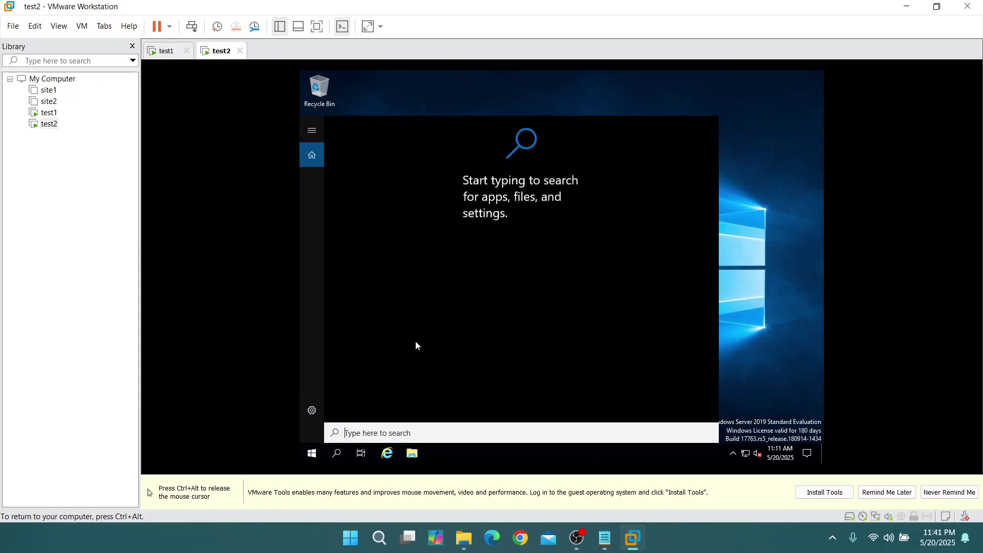
type("ipconfig")
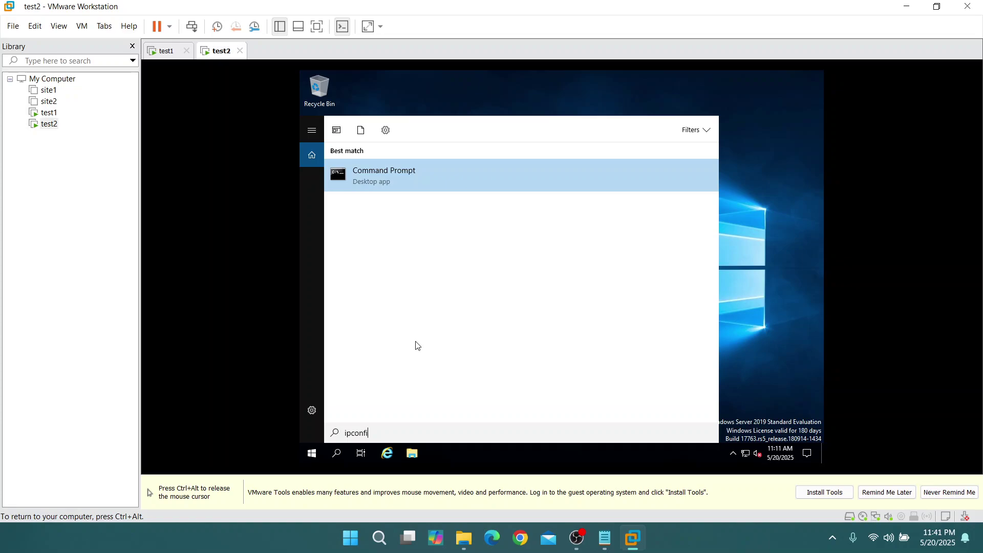
key("Return")
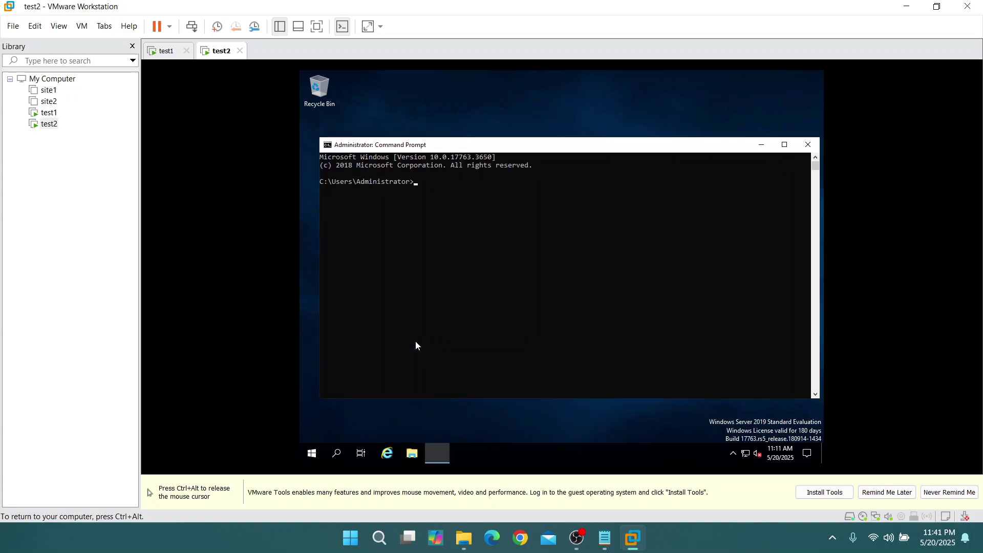
type("ipconfig")
key("Return")
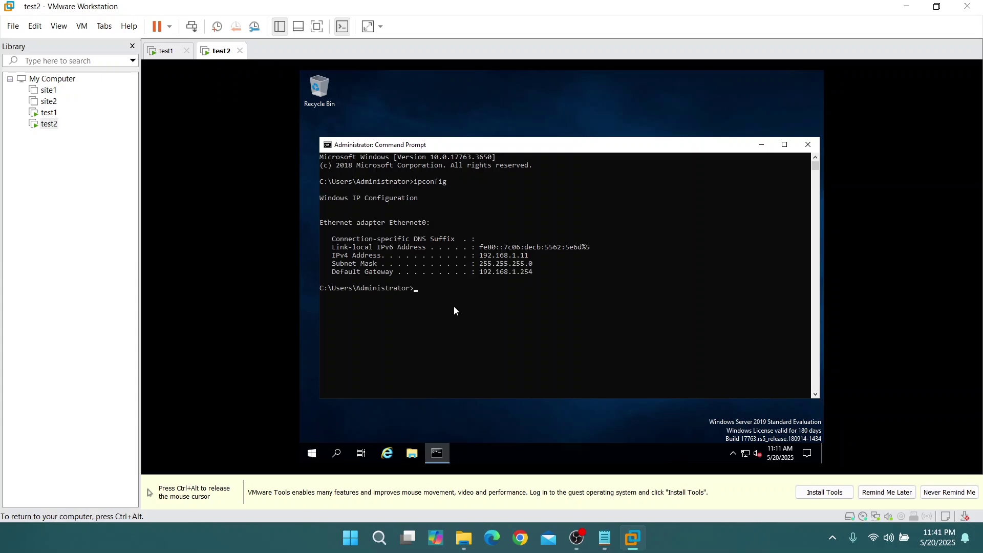
From test2's Command Prompt, ping 192.168.1.10 and see the requests time out
key("ctrl+alt")
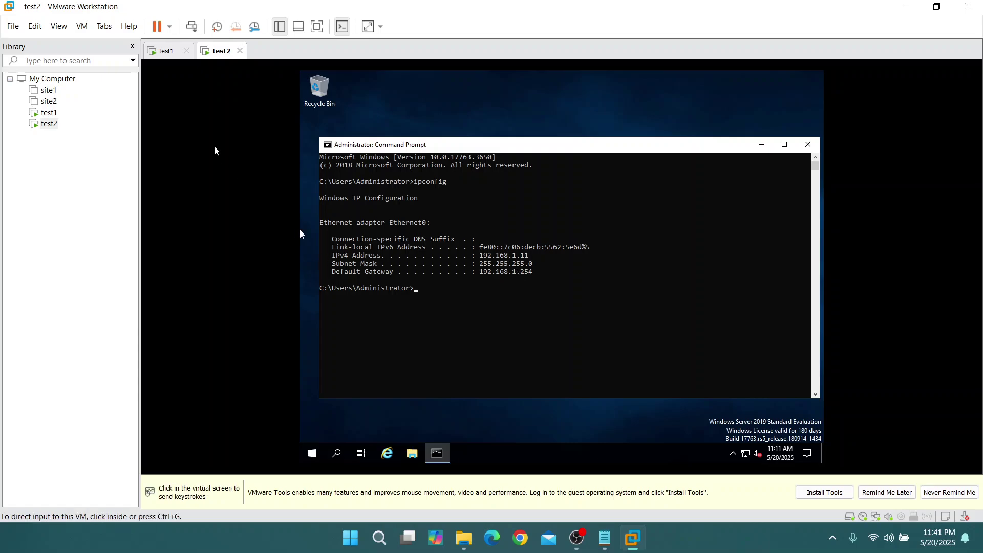
left_click(167, 51)
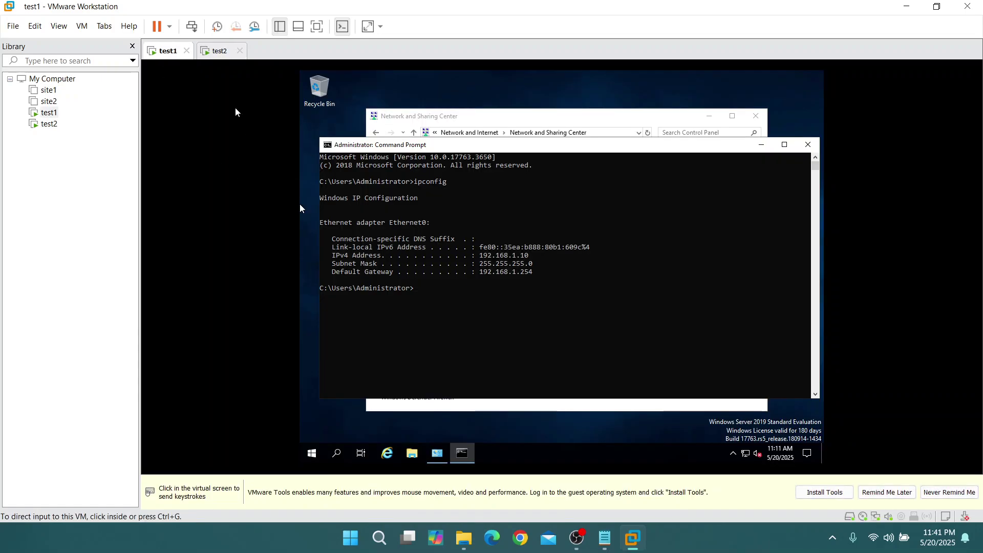
left_click(218, 51)
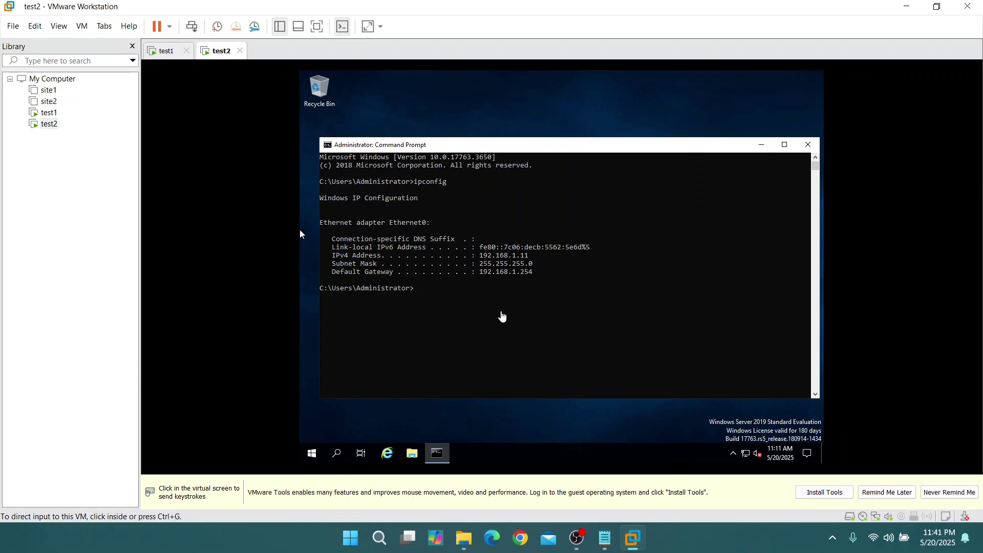
left_click(302, 234)
type("ping")
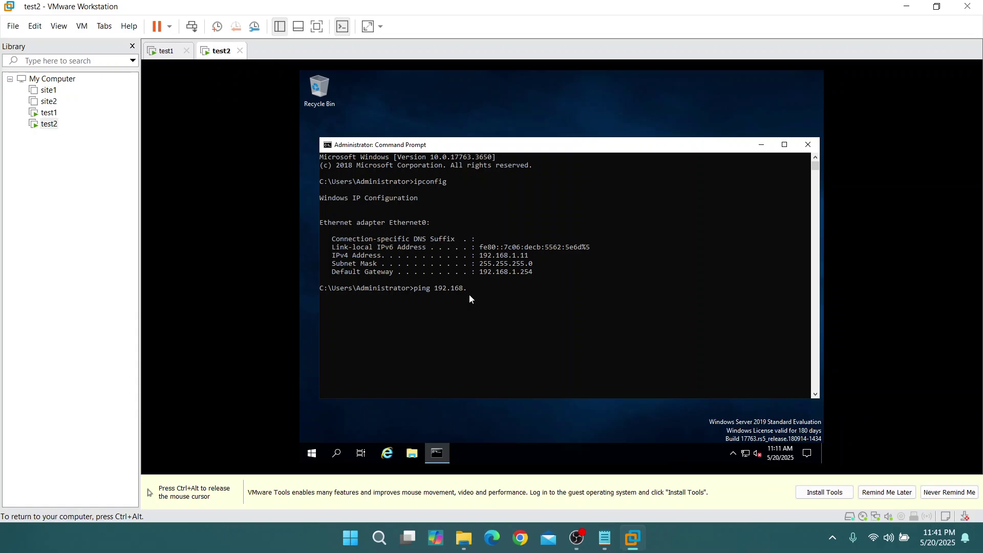
type("192.168.1.10")
key("Return")
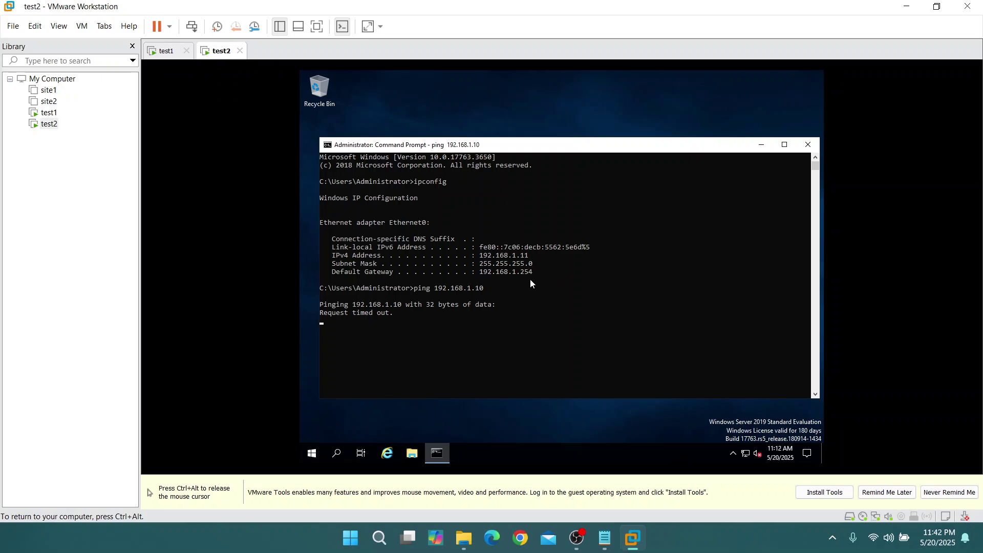
Turn off Windows Defender Firewall for private and public networks on test2
left_click(338, 452)
type("fi")
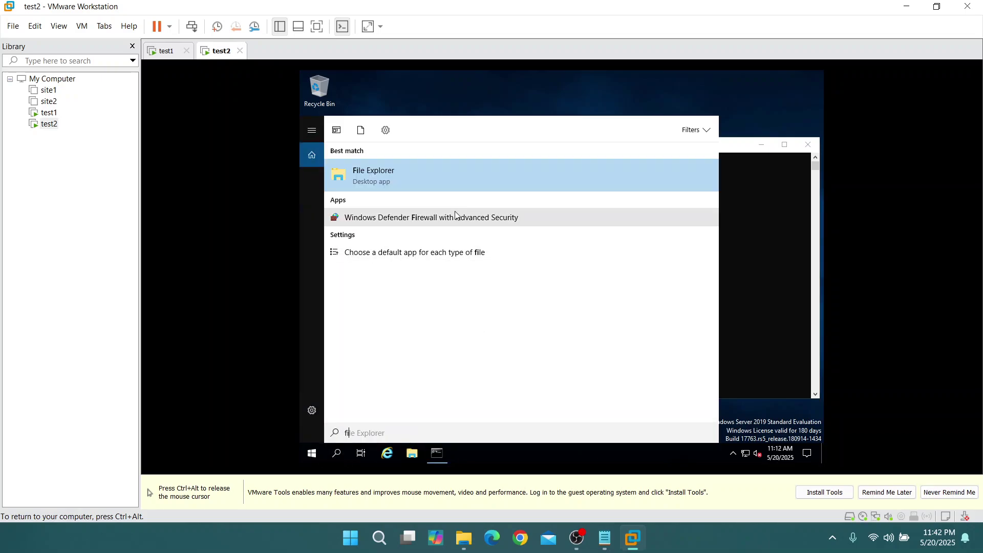
type("re")
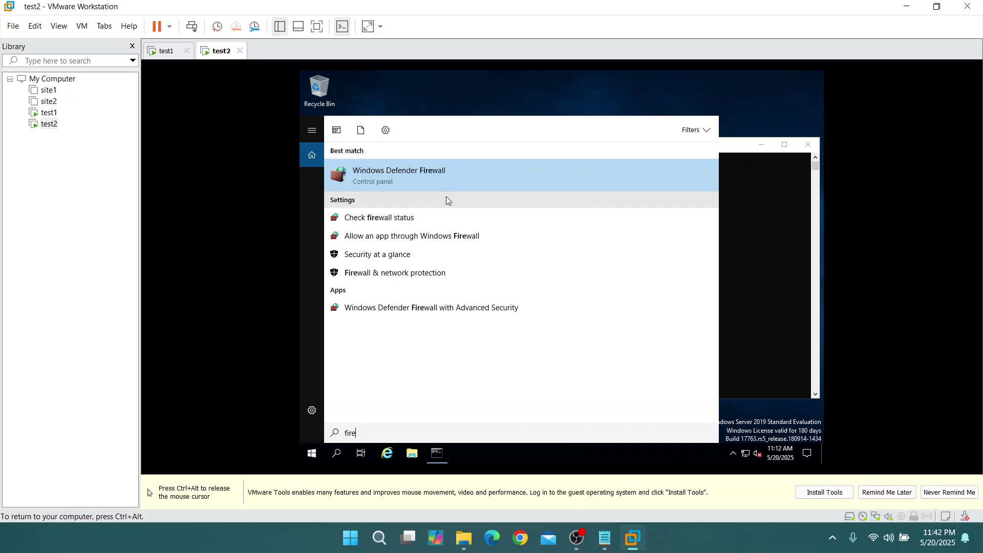
left_click(426, 175)
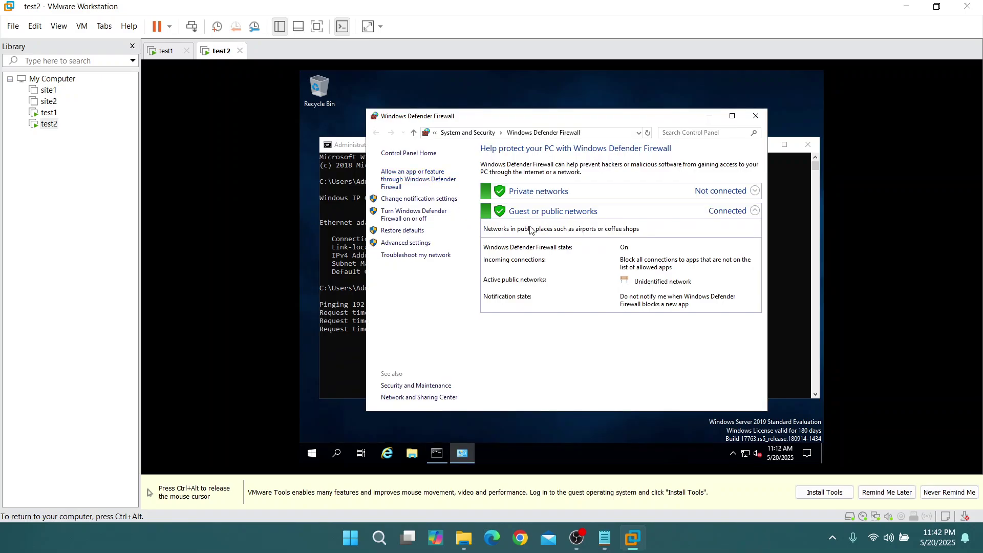
left_click(411, 219)
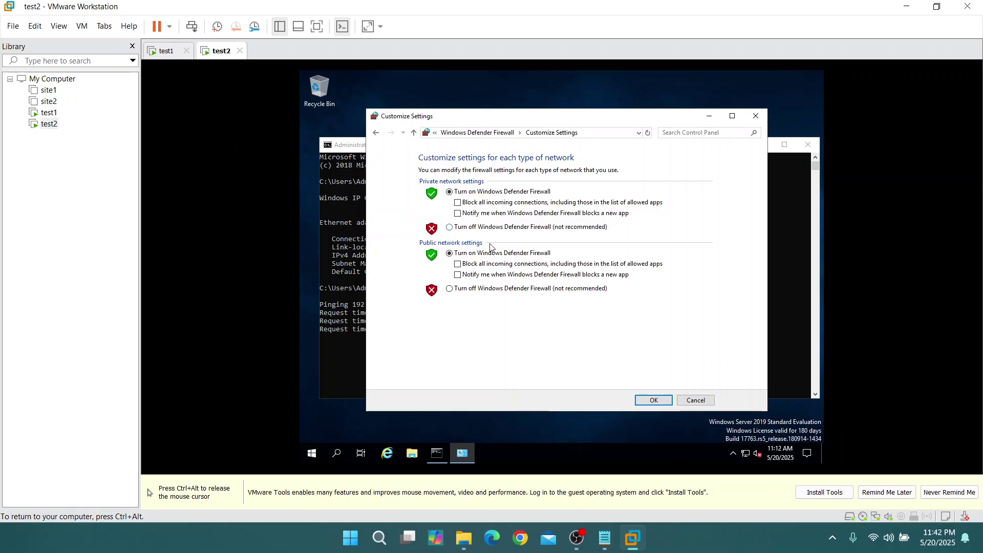
left_click(450, 227)
left_click(472, 289)
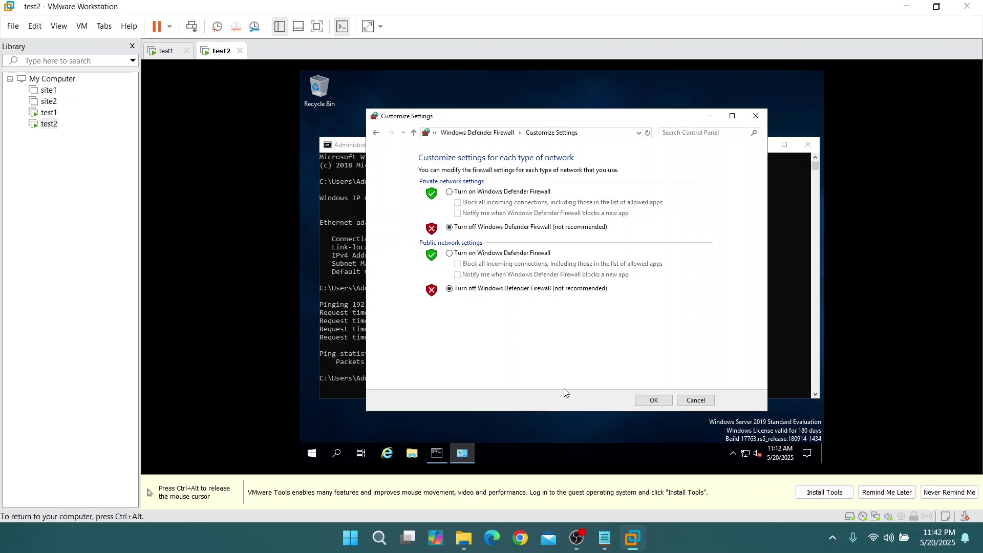
left_click(655, 401)
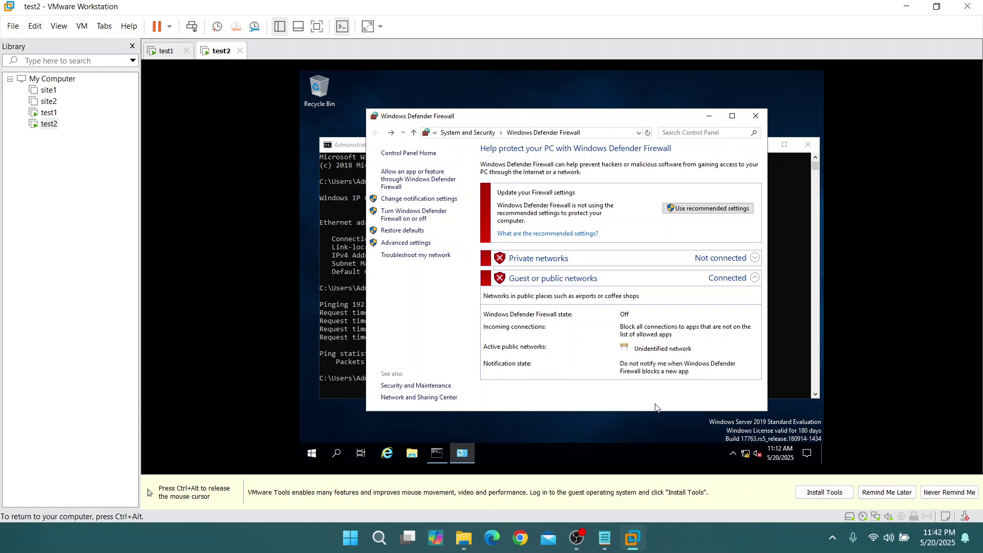
left_click(748, 119)
Turn off Windows Defender Firewall for private and public networks on test1
left_click(166, 51)
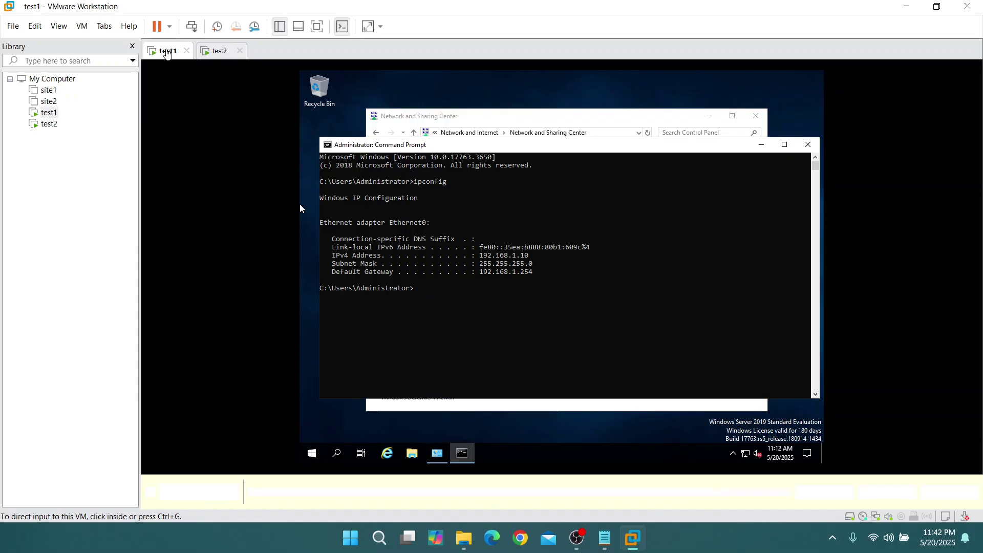
left_click(337, 454)
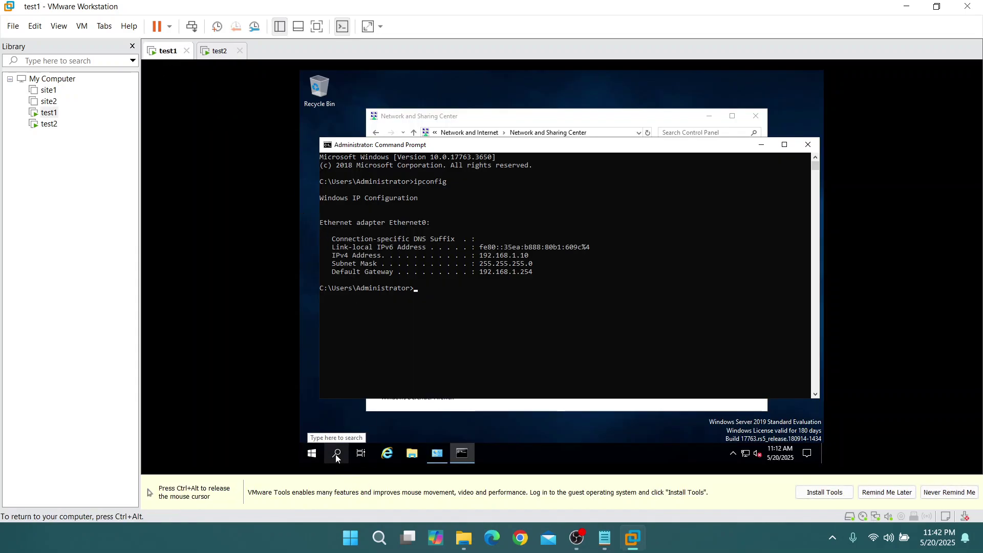
left_click(337, 455)
type("fire")
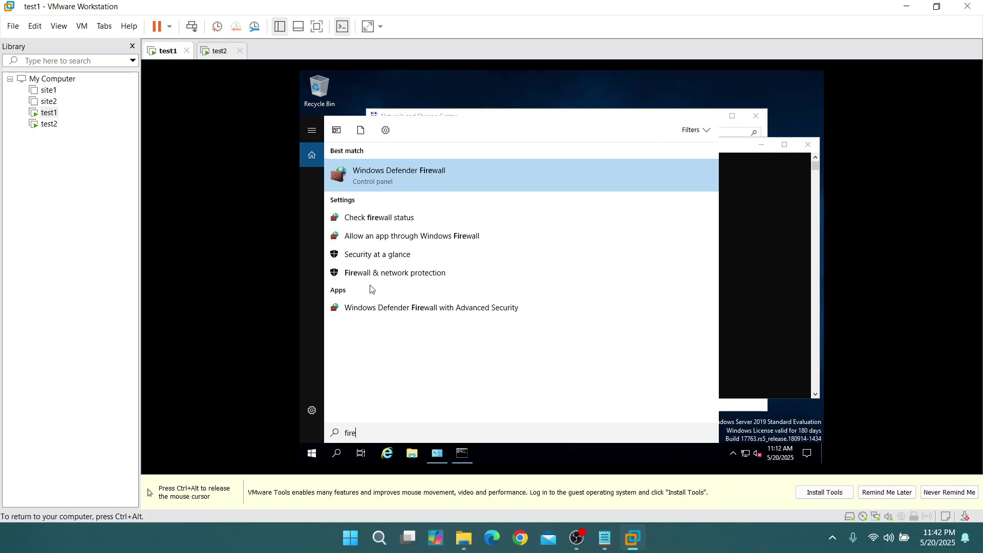
left_click(397, 171)
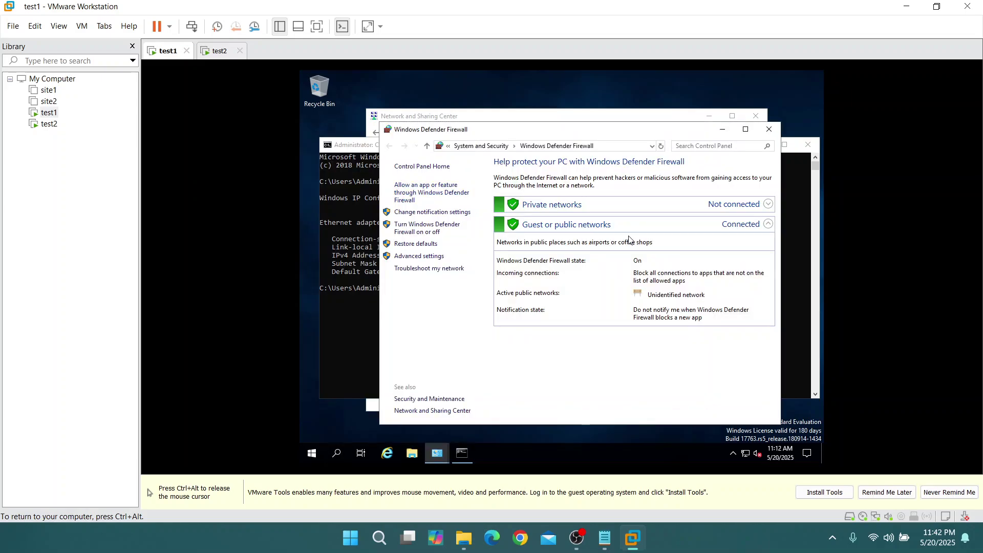
left_click(428, 232)
left_click(493, 241)
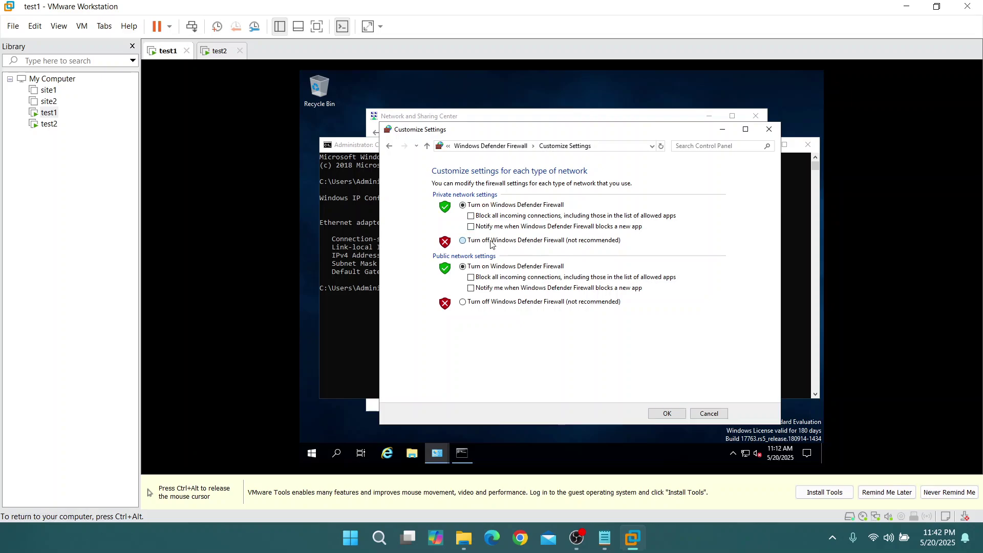
left_click(495, 302)
left_click(667, 413)
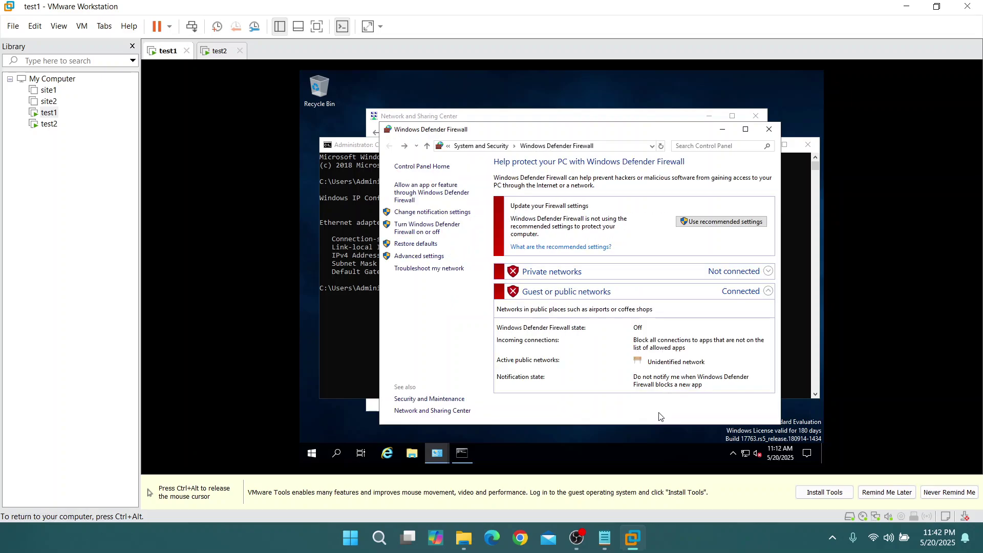
left_click(722, 129)
On test2, rerun ping 192.168.1.10 and get replies with 0% loss
key("ctrl+alt")
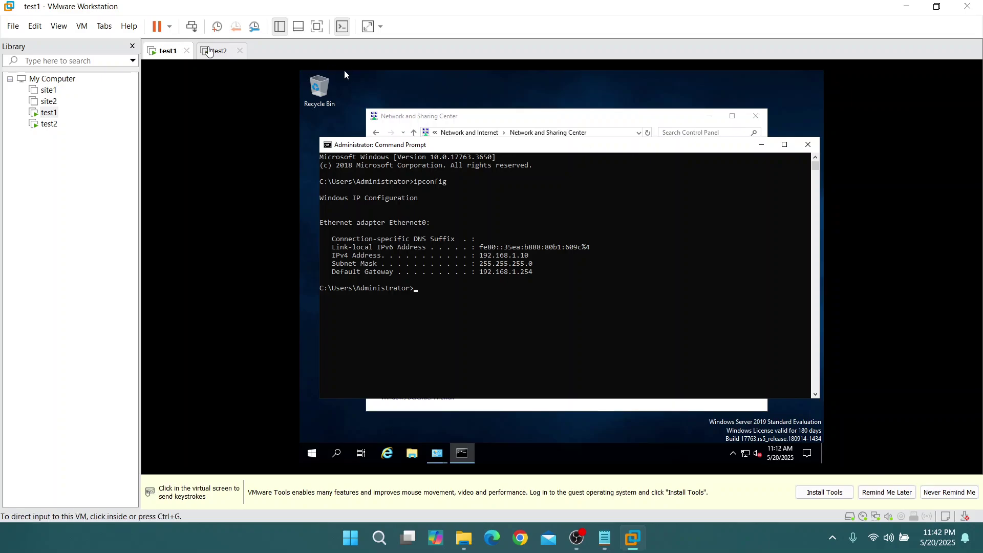
left_click(220, 50)
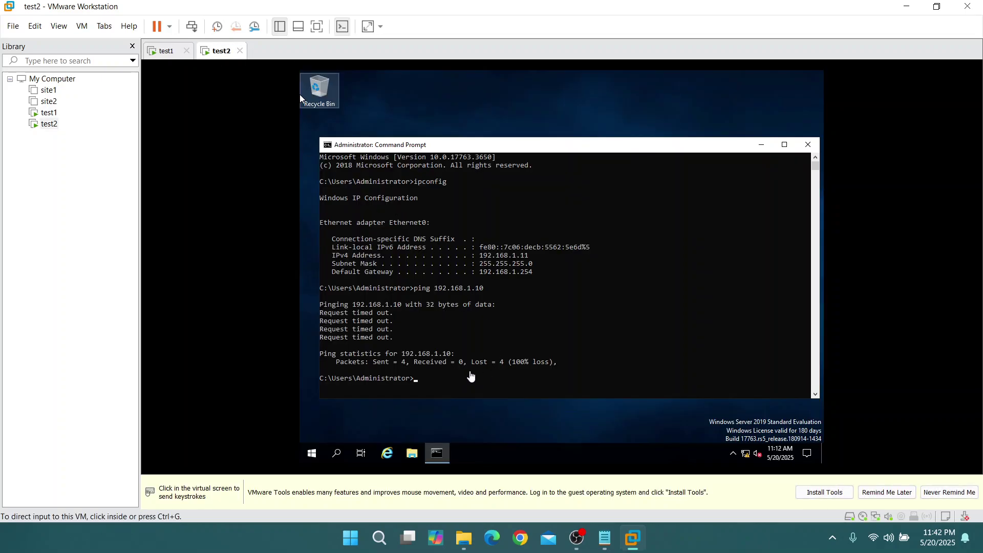
left_click(467, 388)
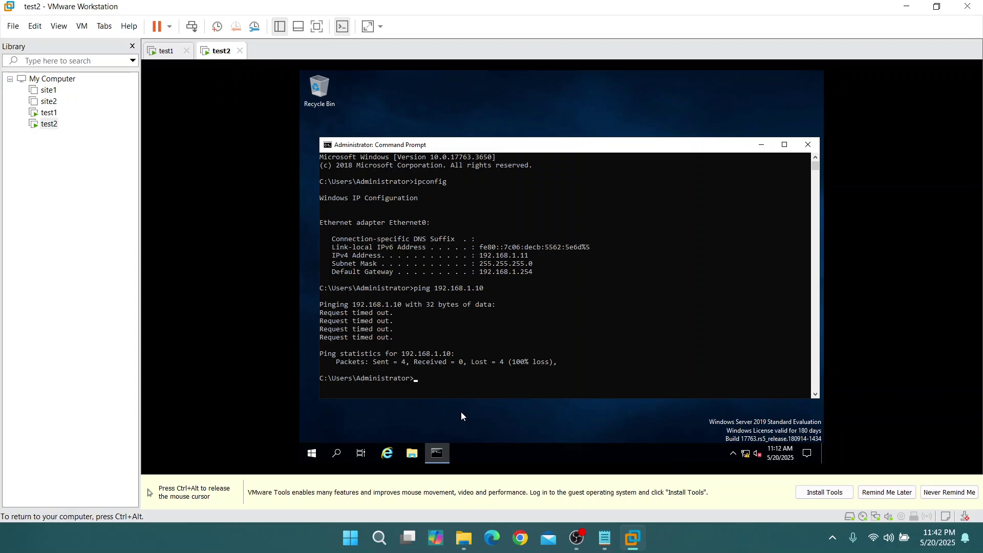
key("Up")
key("Return")
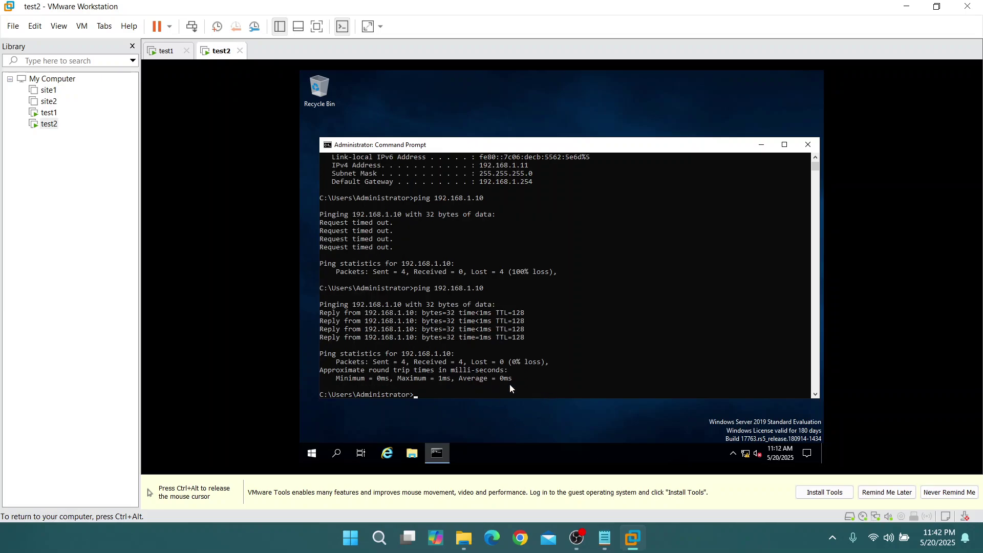
On test1, ping 192.168.1.11 and get 4 replies with 0% loss
key("ctrl+alt")
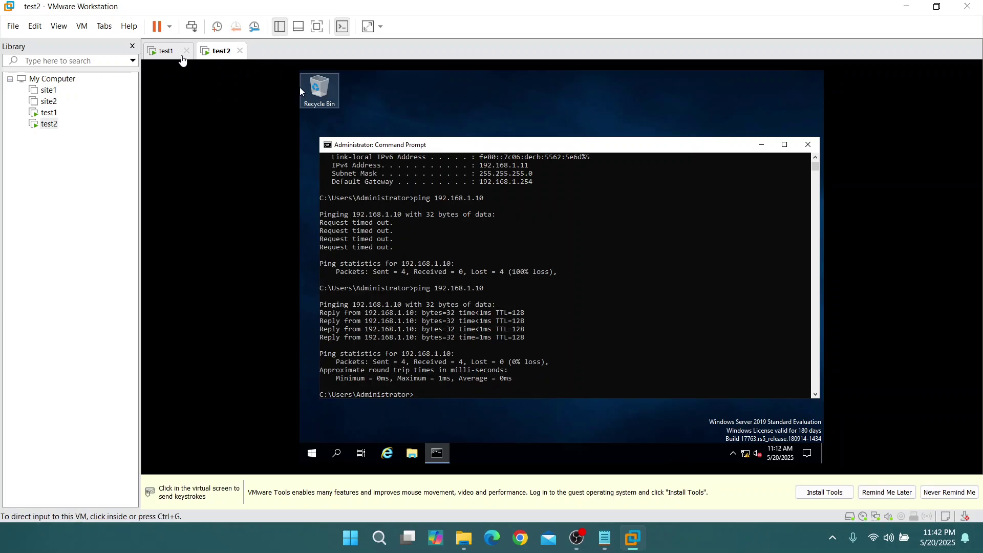
left_click(167, 51)
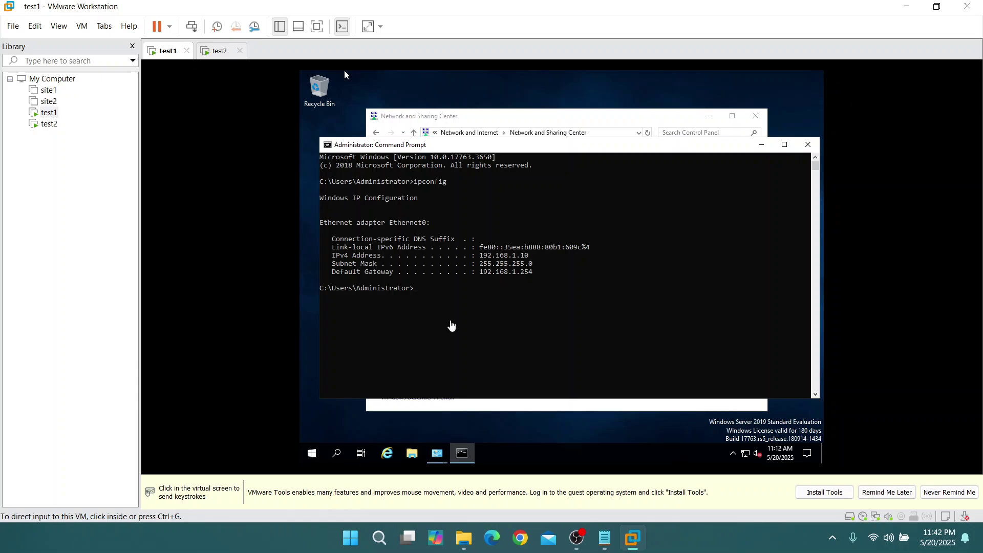
left_click(452, 322)
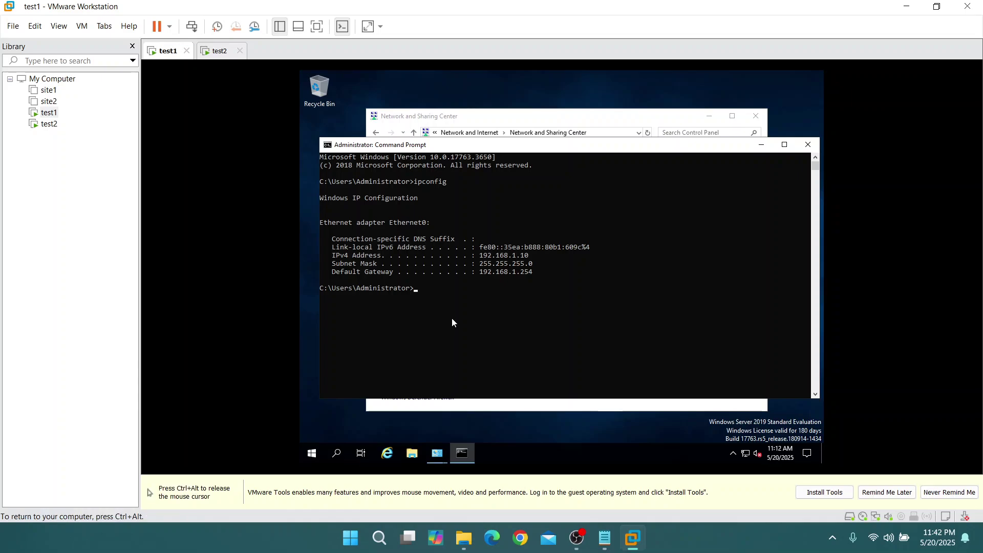
type("ping")
key("ctrl+alt")
left_click(377, 198)
type("192.168.1.1")
key("BackSpace")
type("11")
key("Return")
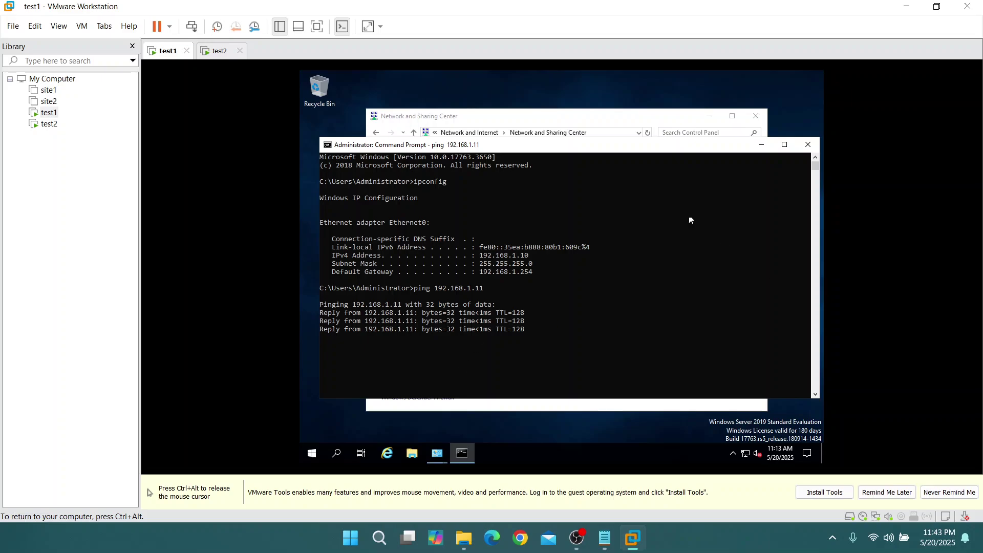
key("ctrl+alt")
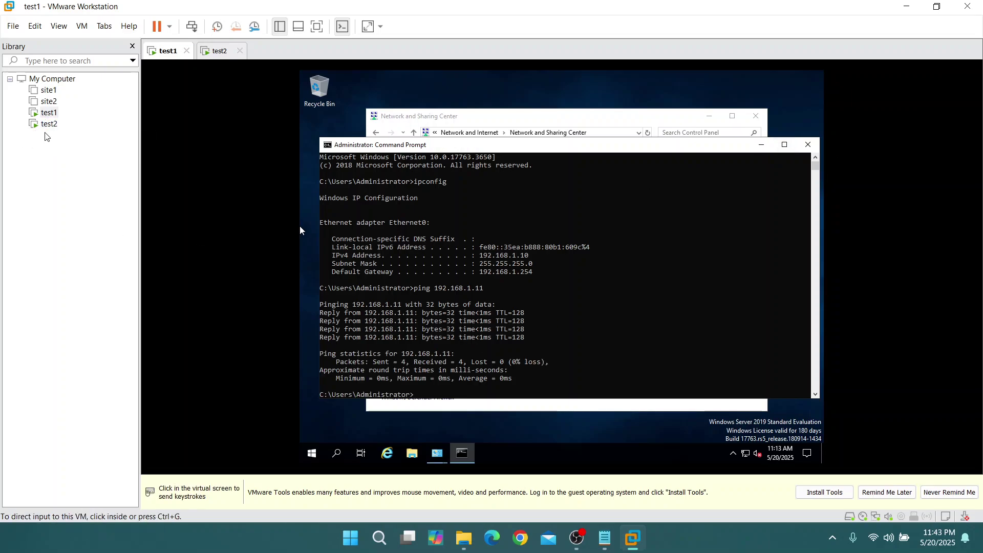
Close the Command Prompt and Network and Sharing Center windows on test1
left_click(808, 144)
left_click(808, 145)
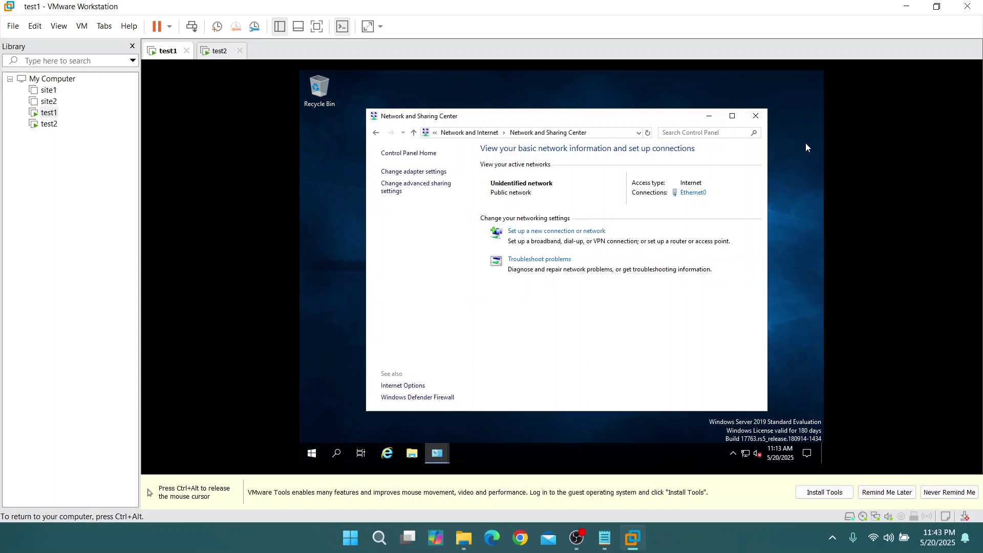
left_click(756, 116)
Release input from the VM, glance at the host Notepad task notes, and minimize them
key("ctrl+alt")
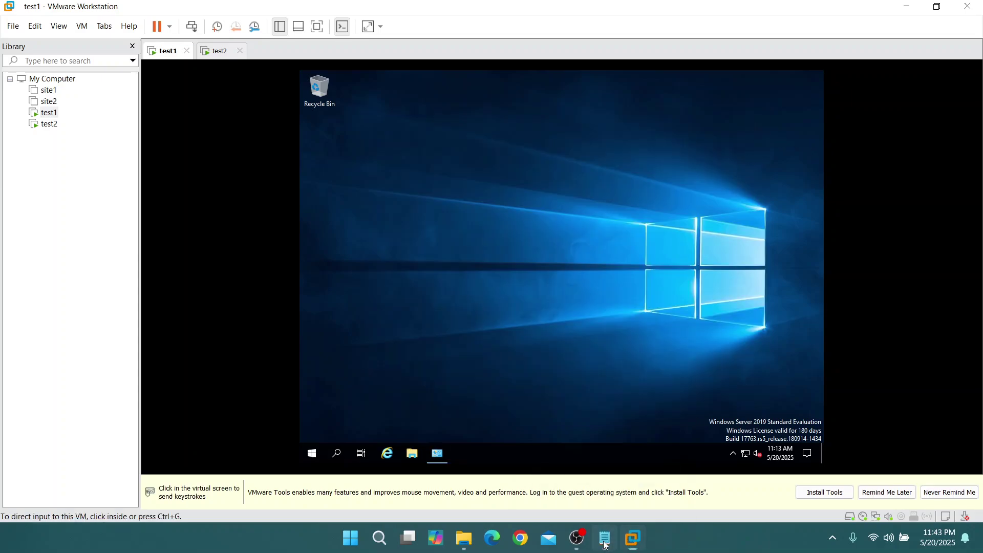
left_click(605, 539)
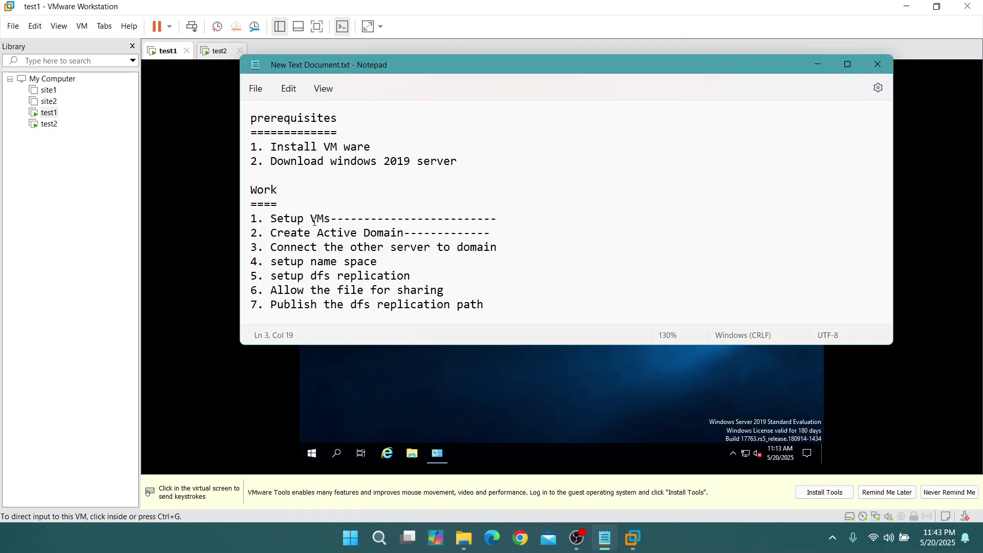
left_click(814, 65)
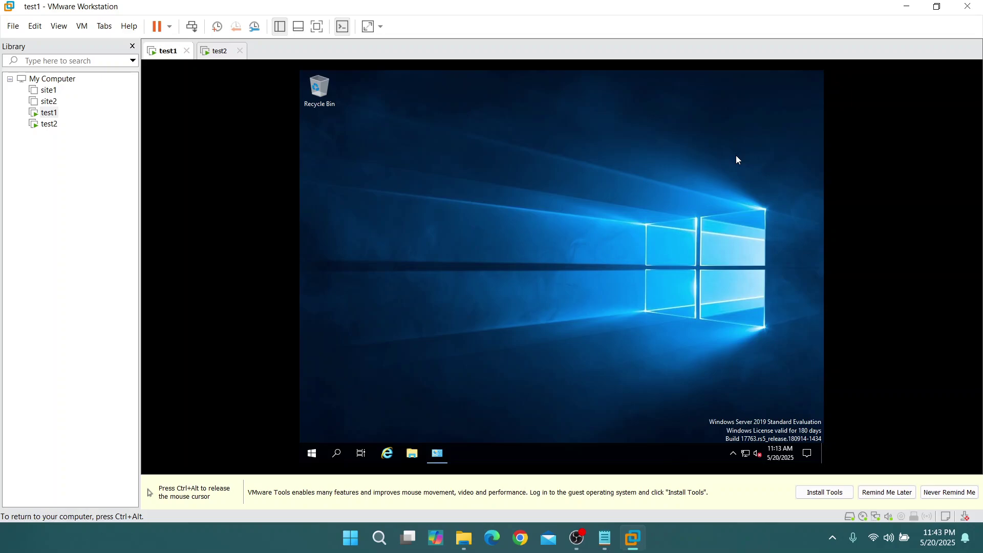
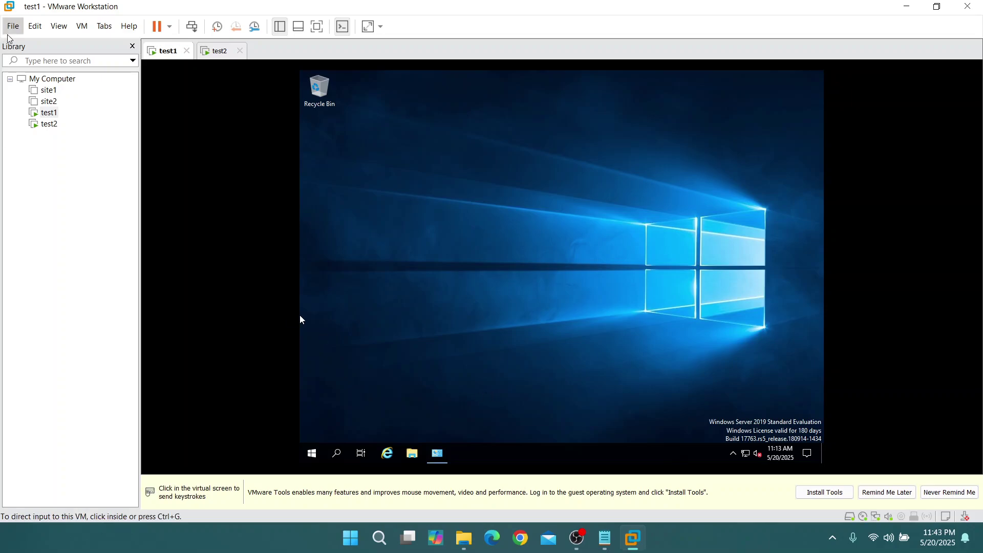
On test1, open Server Manager from search, then close it and the Windows Defender Firewall window
left_click(340, 453)
type("services")
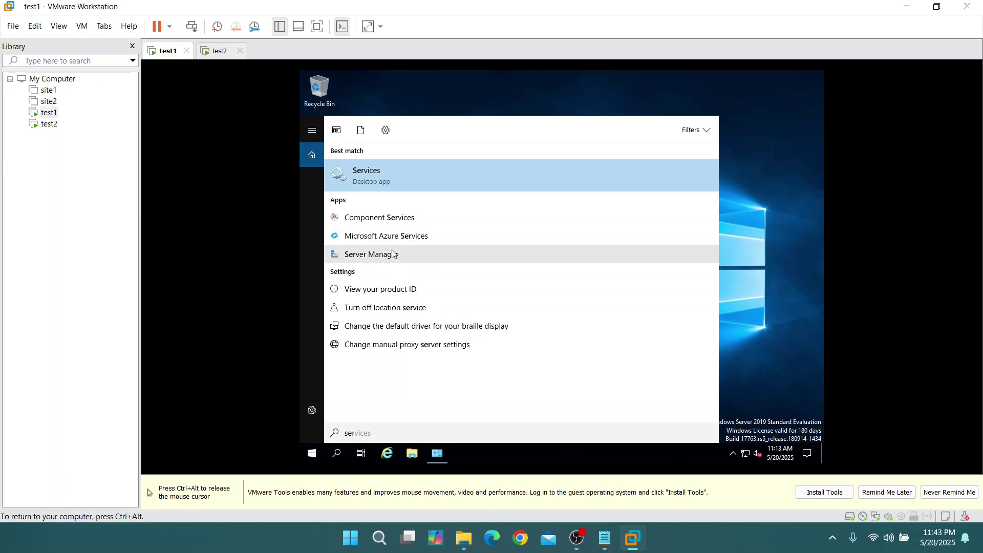
left_click(393, 254)
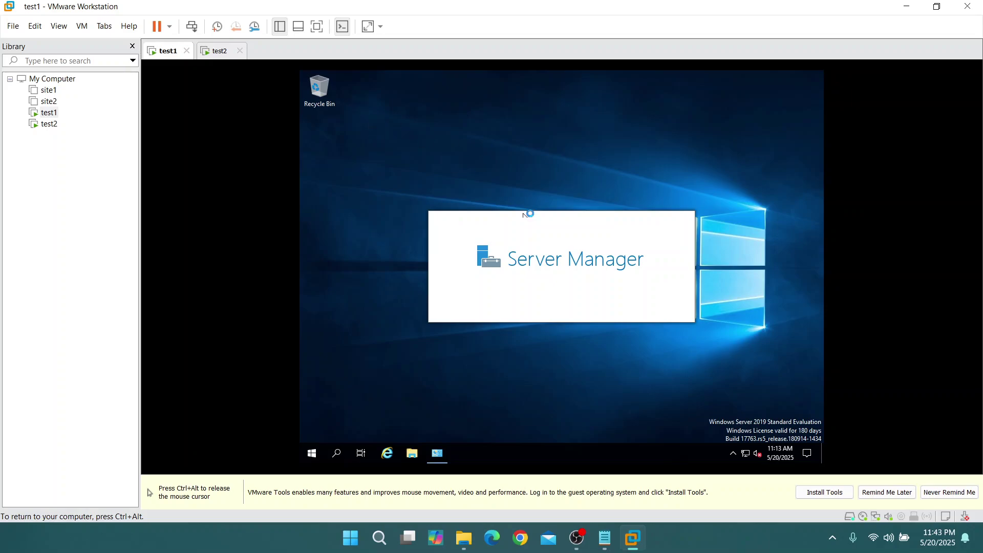
key("ctrl+alt")
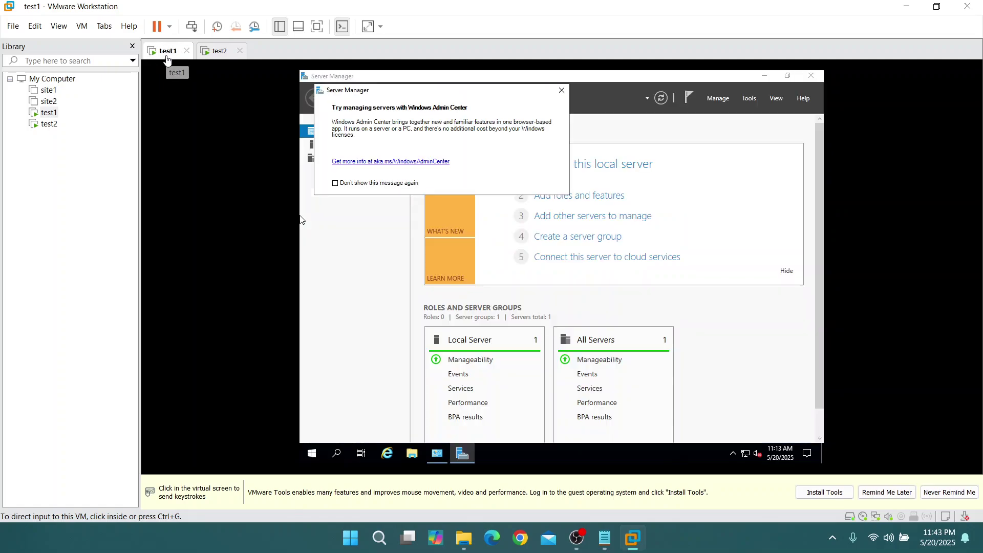
left_click(165, 54)
left_click(562, 91)
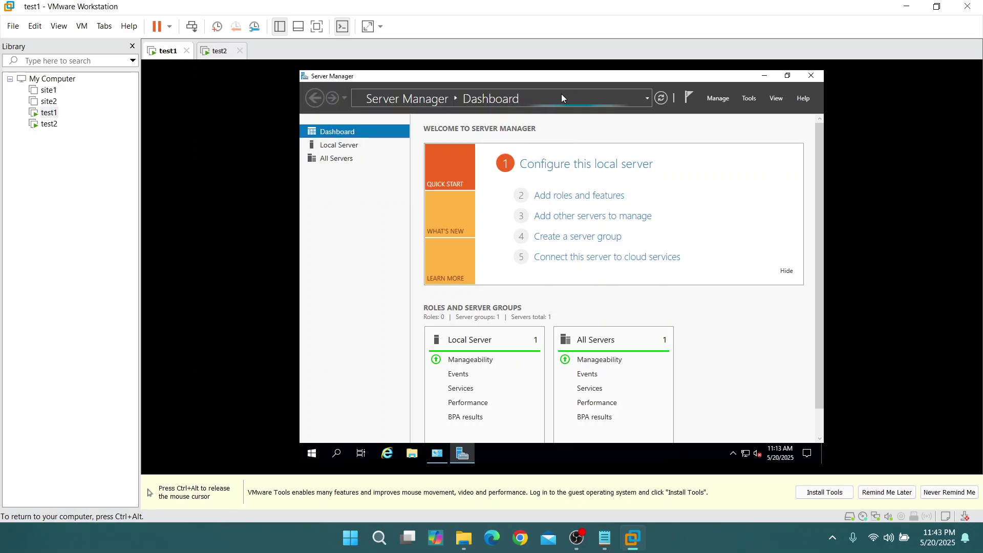
left_click(811, 76)
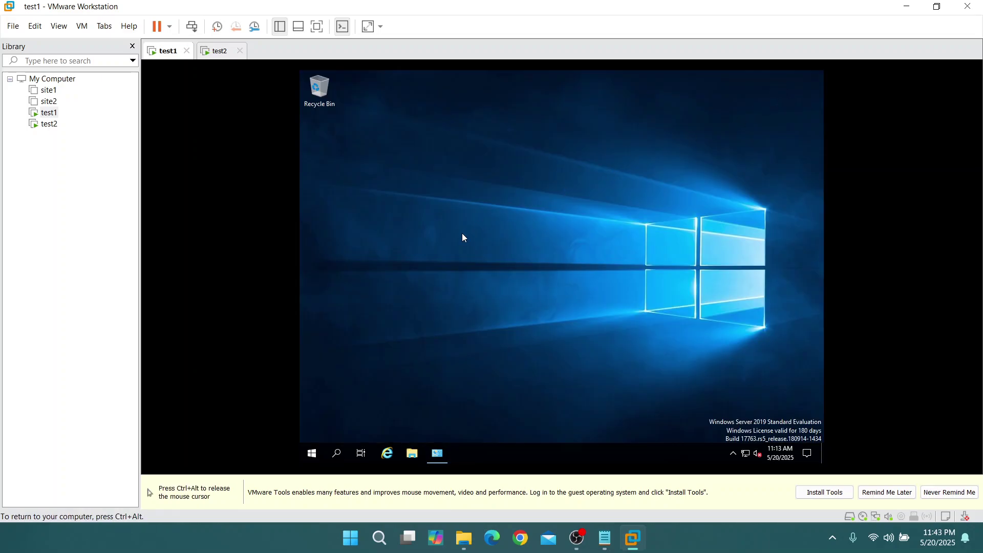
left_click(437, 453)
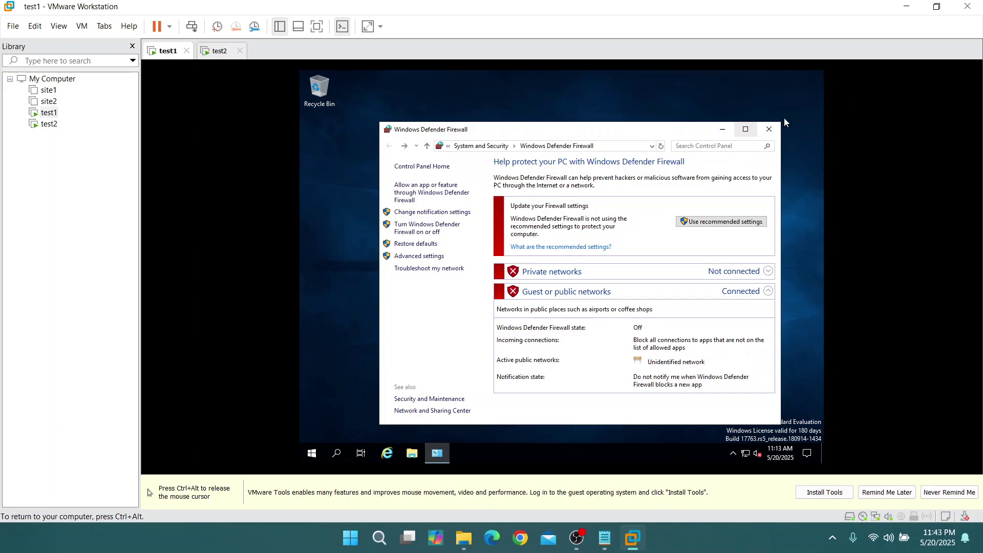
left_click(769, 130)
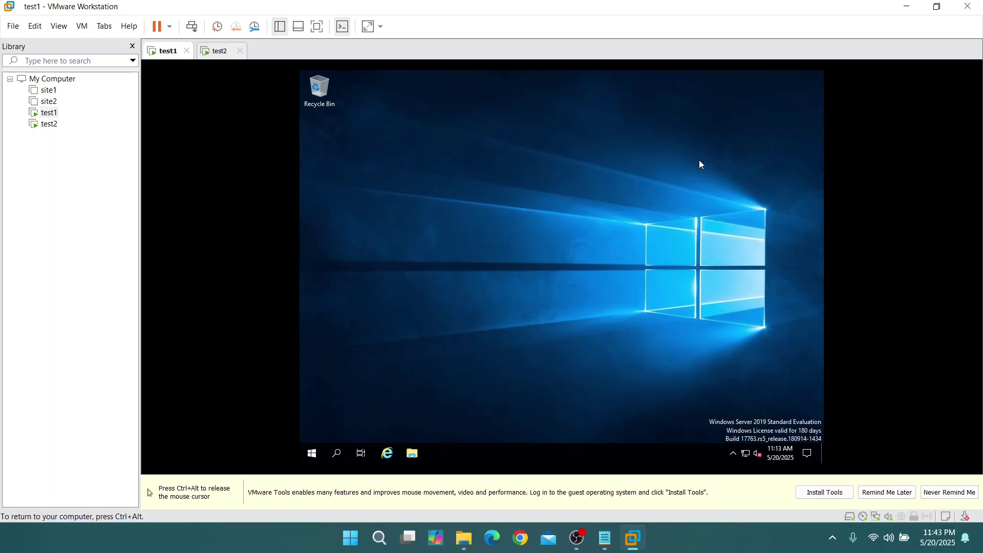
Rename test1's computer to test1 through This PC's system properties
left_click(420, 453)
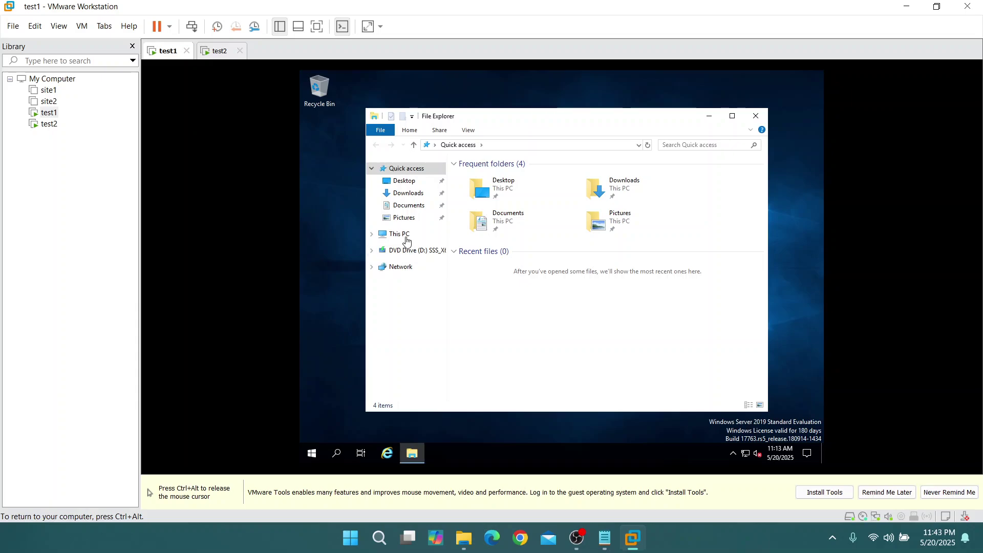
left_click(400, 234)
right_click(542, 364)
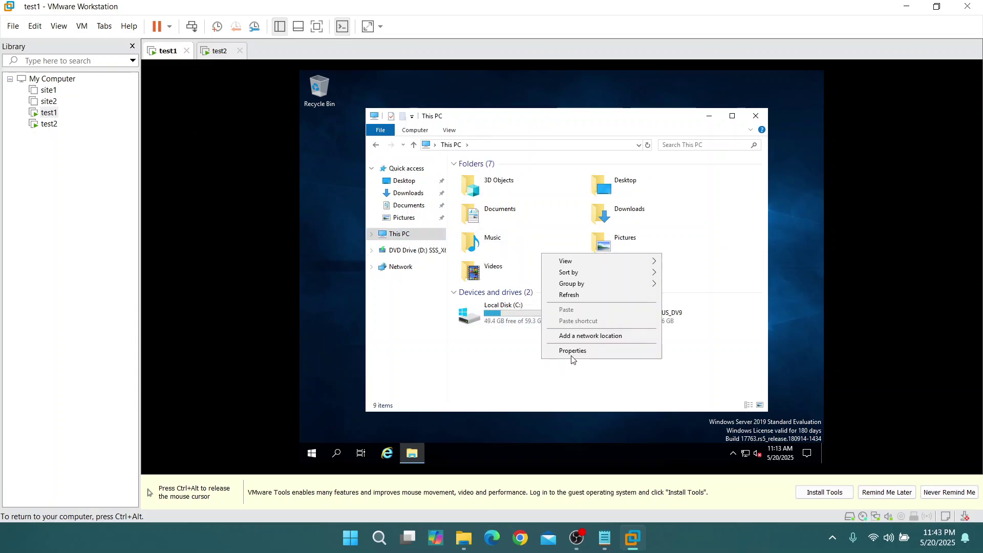
left_click(571, 359)
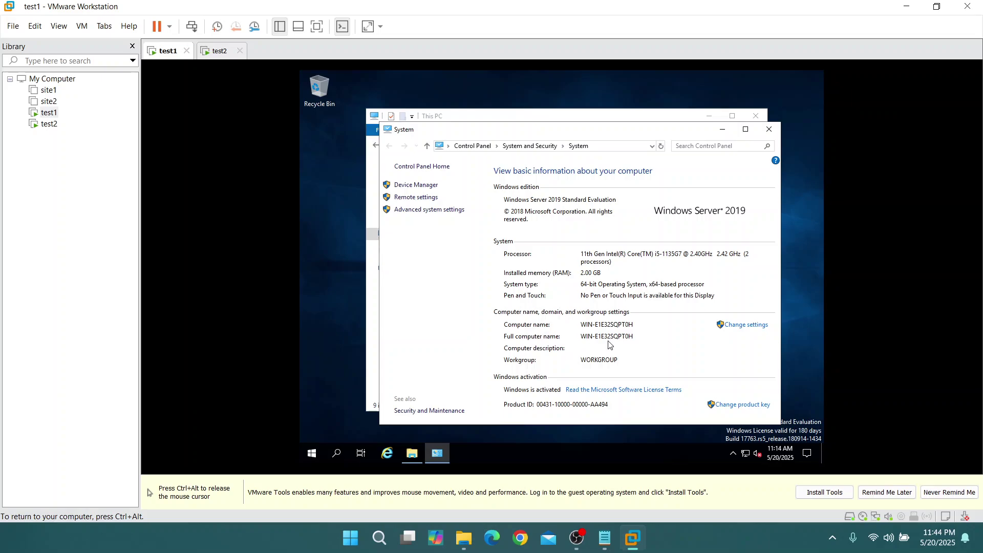
left_click(738, 326)
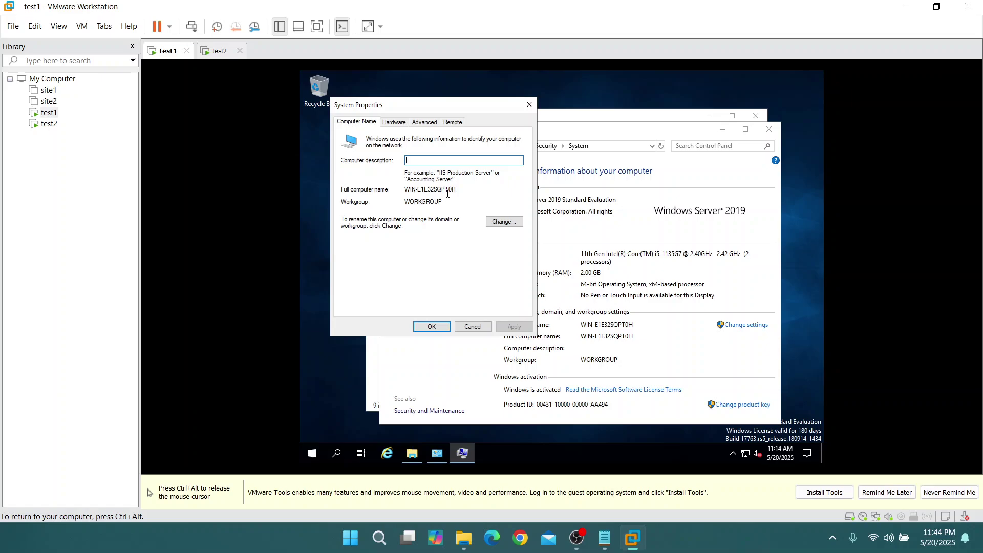
left_click(505, 221)
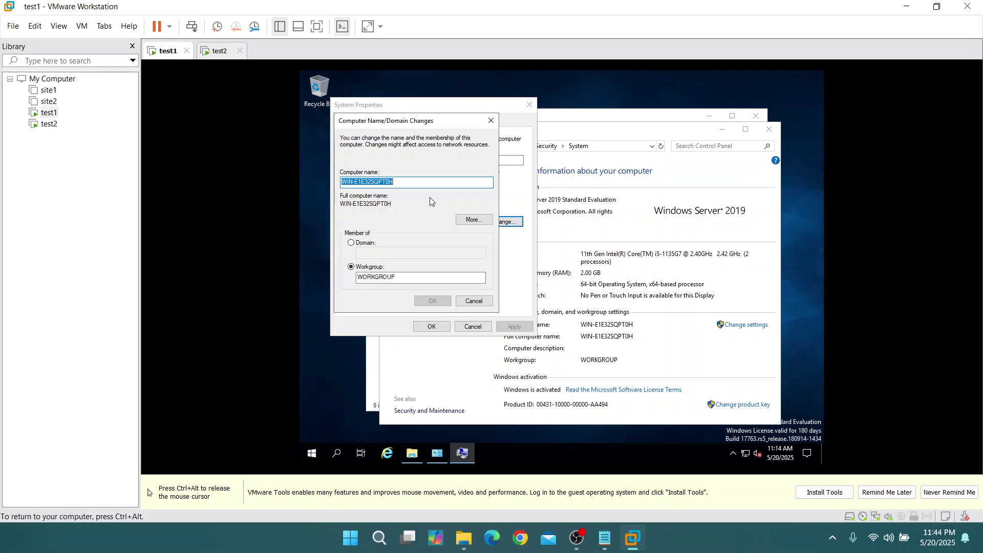
type("test1")
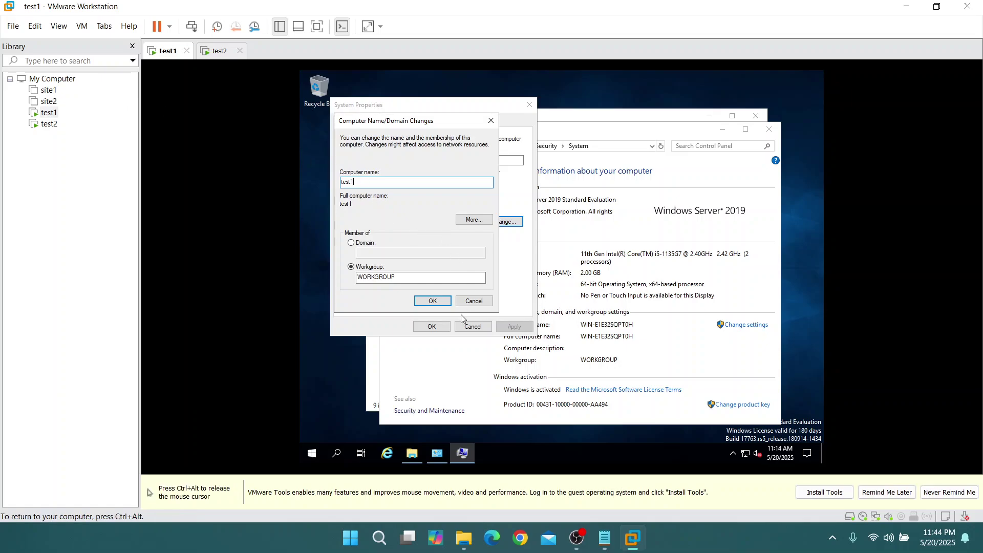
left_click(434, 300)
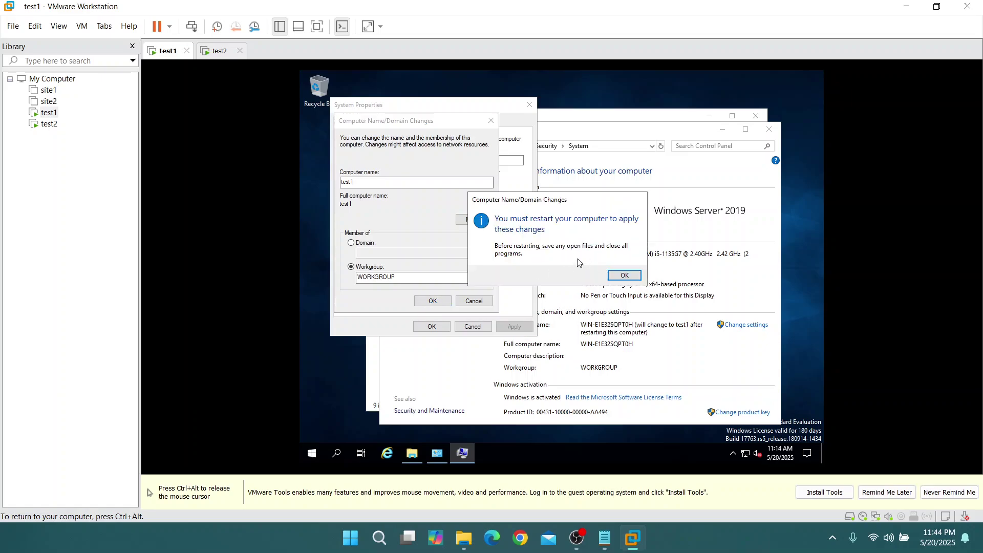
Restart test1 to apply the new name and switch to the test2 VM
left_click(626, 276)
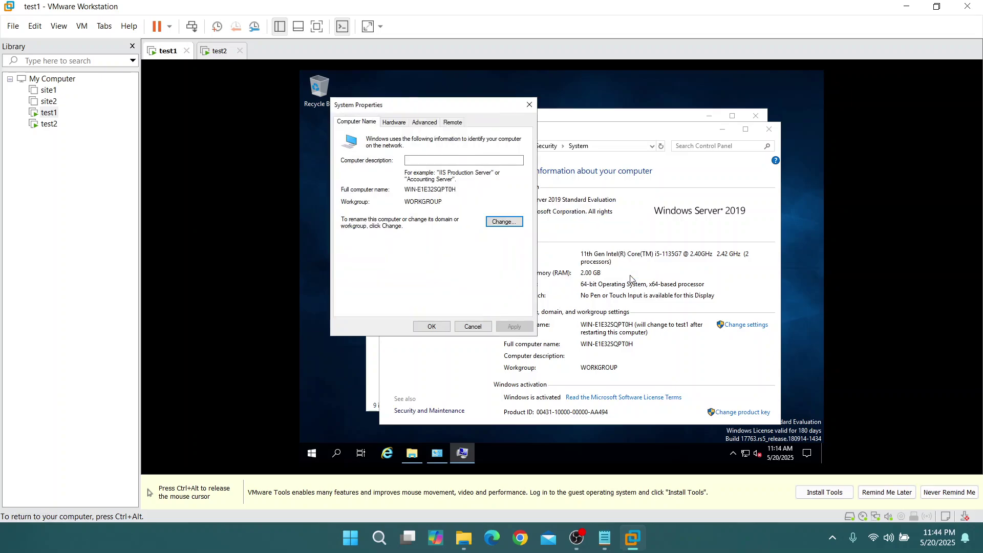
left_click(431, 327)
left_click(568, 276)
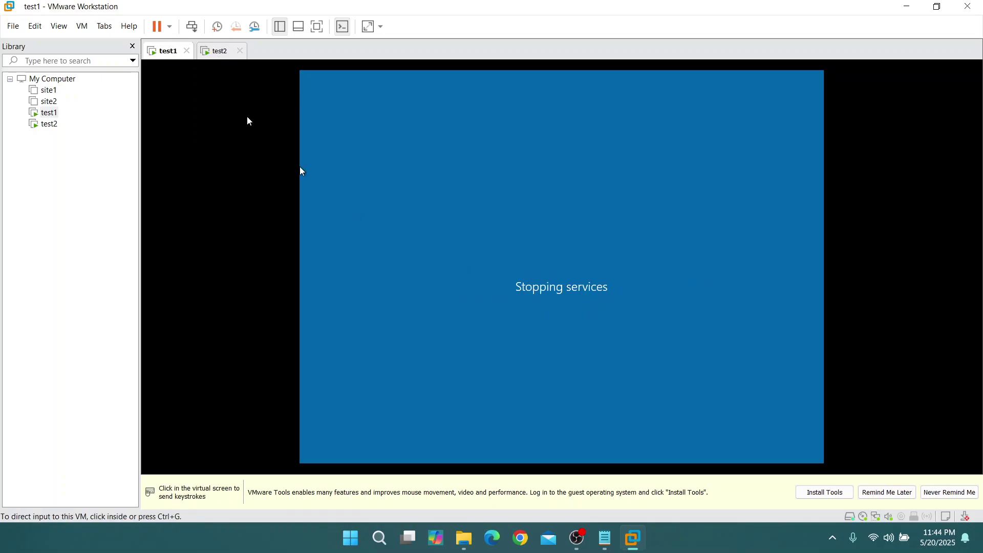
left_click(211, 51)
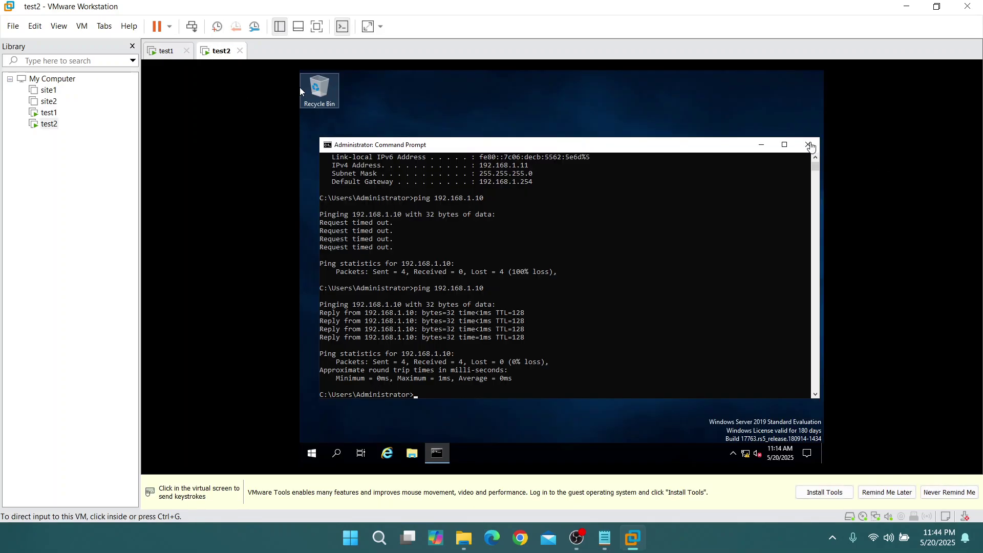
On test2, close Command Prompt and open This PC's system properties
left_click(811, 154)
left_click(808, 144)
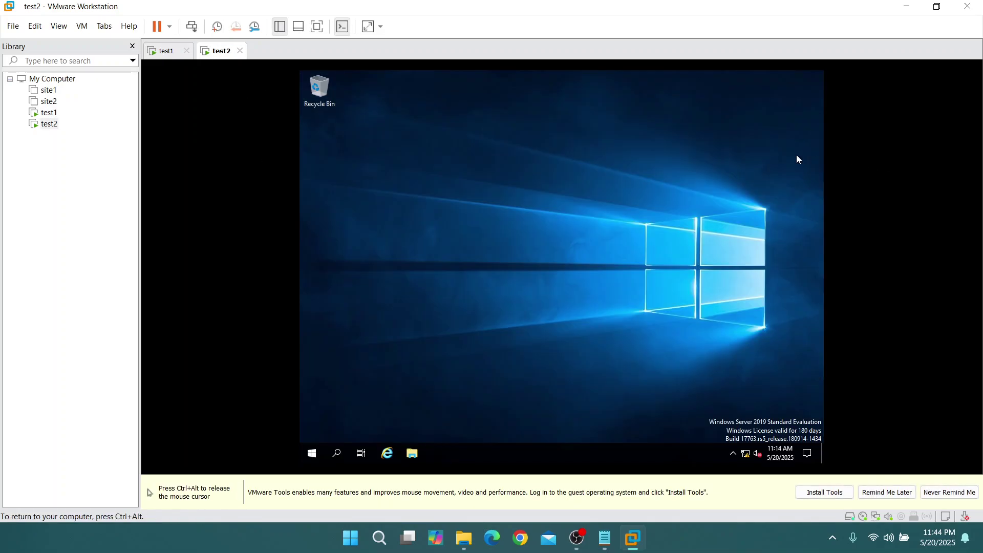
left_click(412, 454)
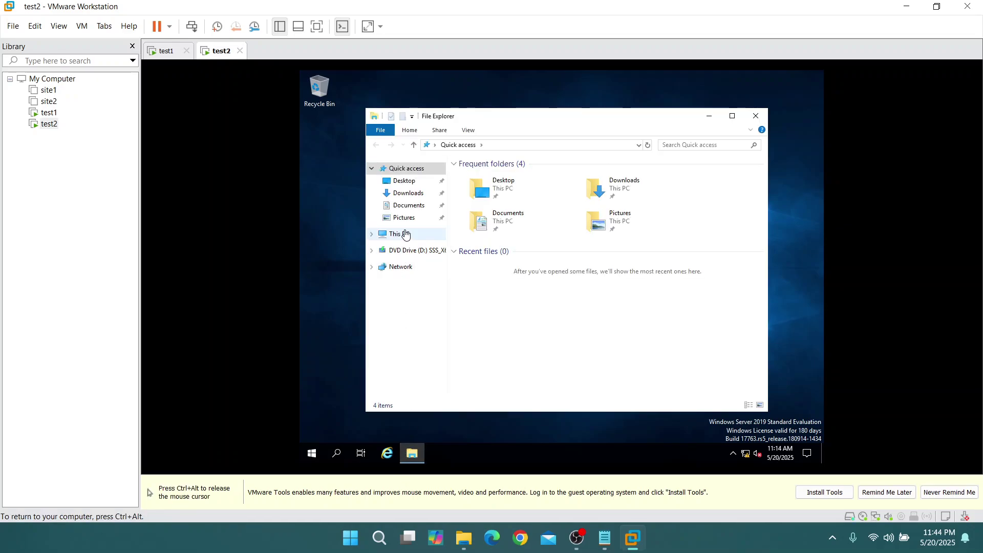
left_click(400, 234)
right_click(540, 367)
left_click(568, 354)
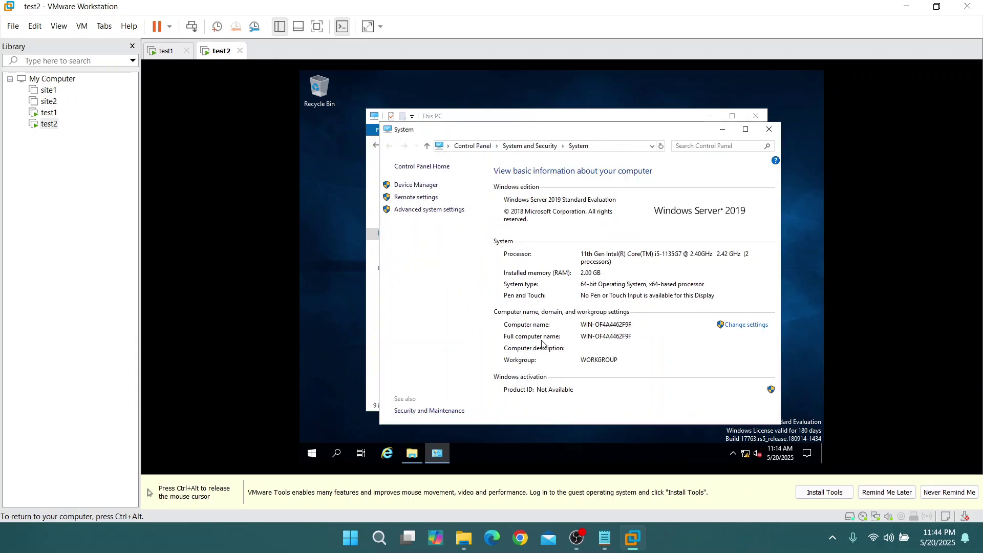
Open System Configuration from a 'syste' search and close it again
left_click(343, 453)
type("system")
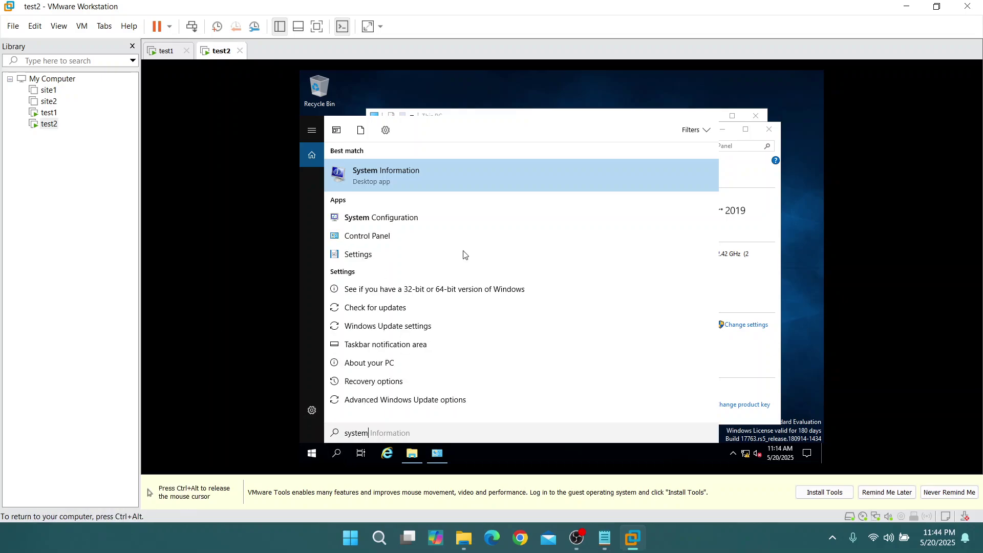
left_click(453, 215)
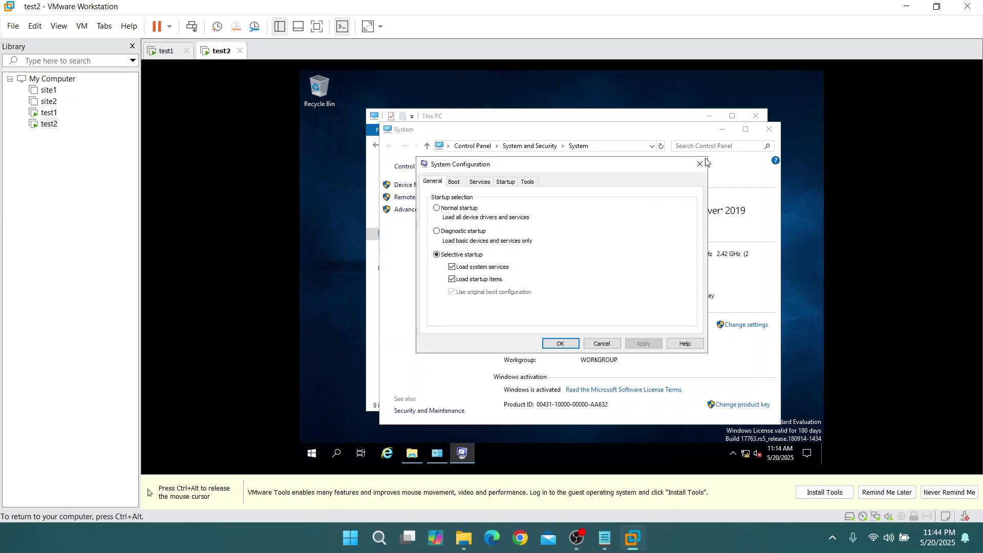
left_click(700, 164)
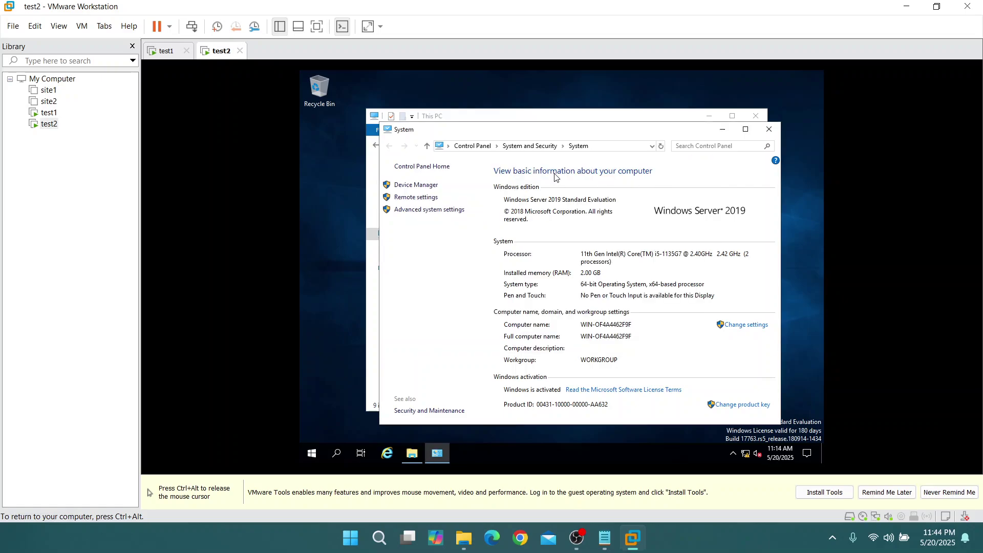
Change the second server's computer name to test2
left_click(742, 326)
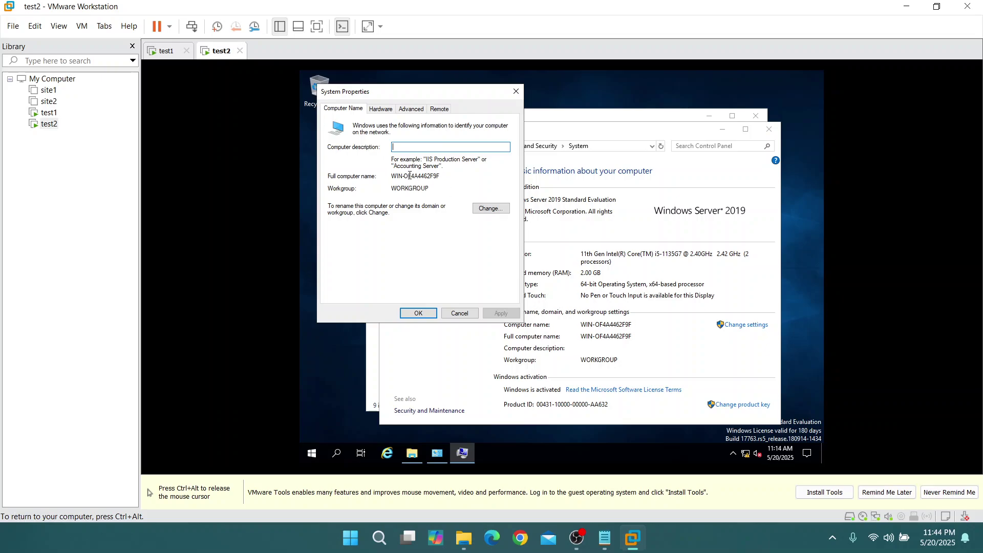
left_click(482, 208)
type("test2")
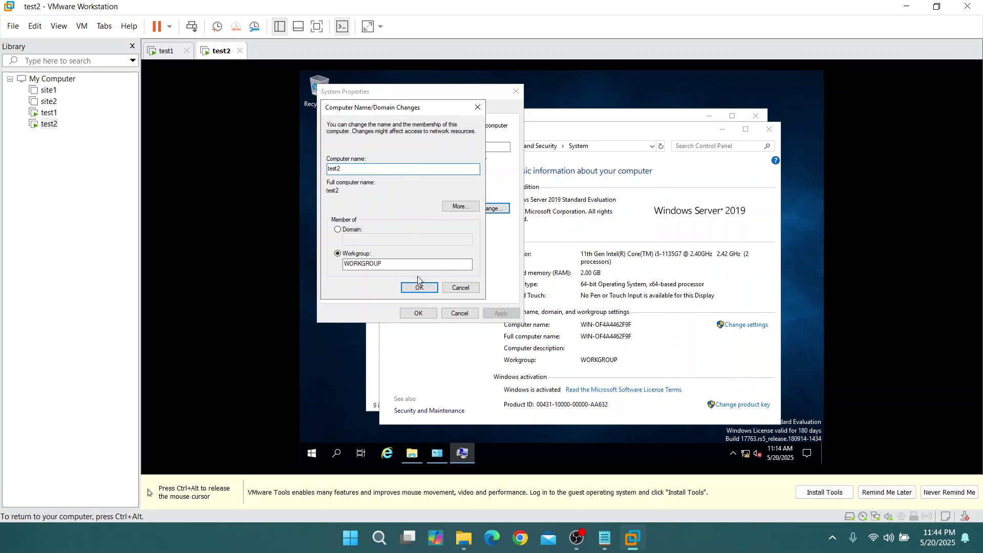
left_click(423, 288)
Restart test2 to apply the name and switch back to the test1 VM
left_click(617, 279)
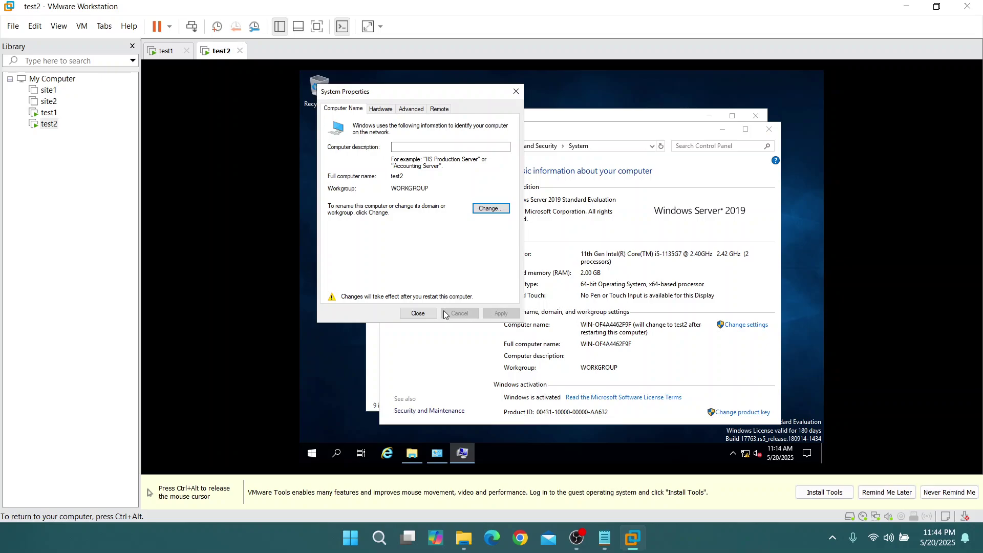
left_click(418, 312)
left_click(563, 276)
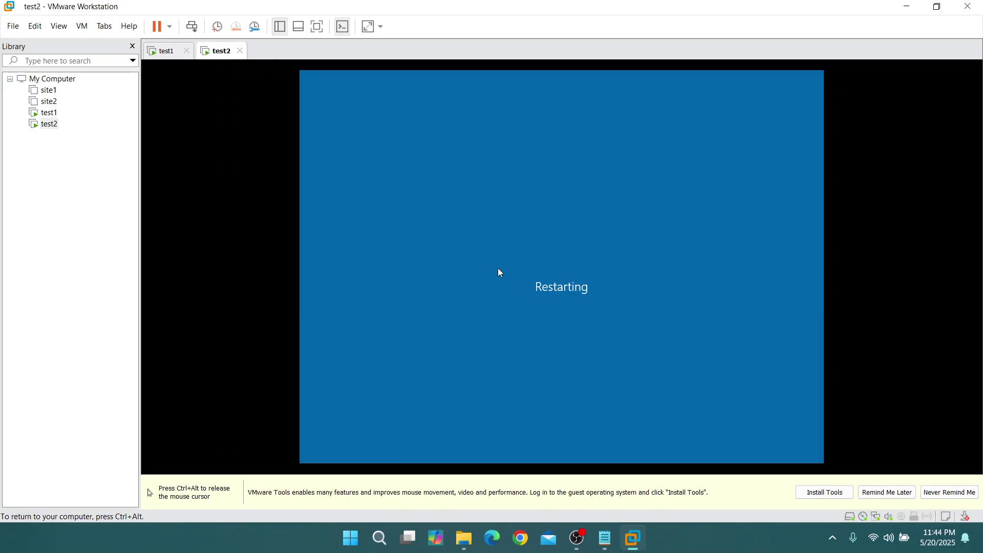
key("ctrl+alt")
left_click(177, 56)
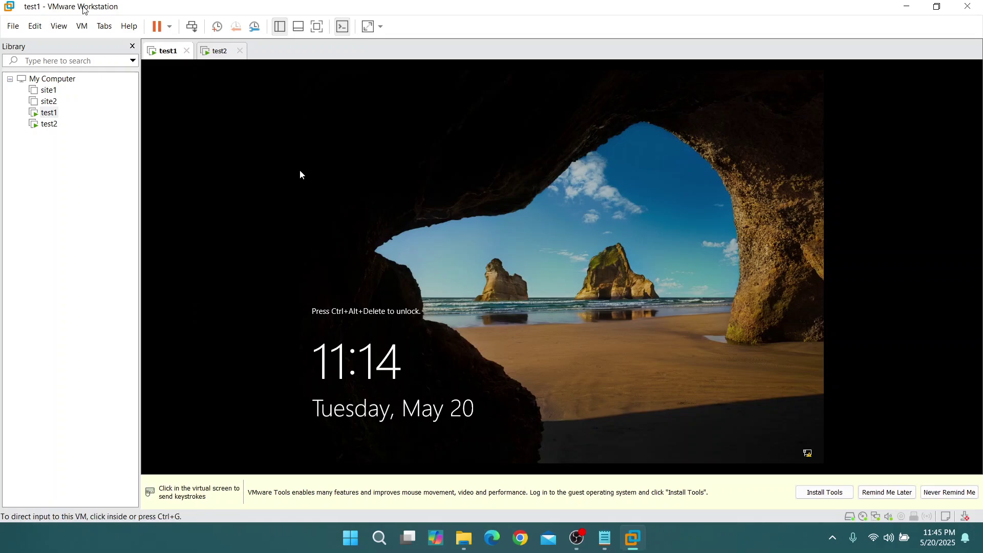
Send Ctrl+Alt+Del to test1 and sign in with the Administrator password
left_click(82, 27)
left_click(117, 91)
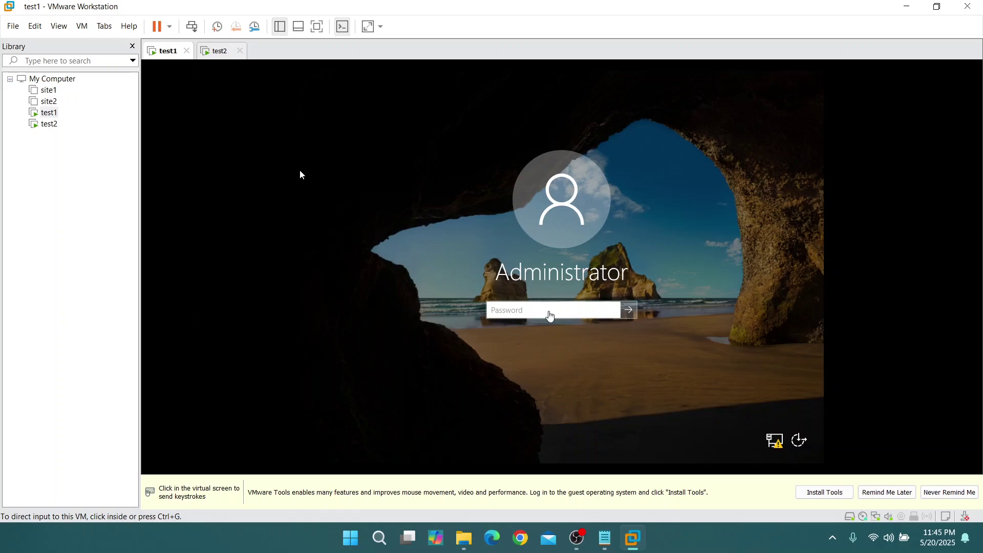
left_click(301, 175)
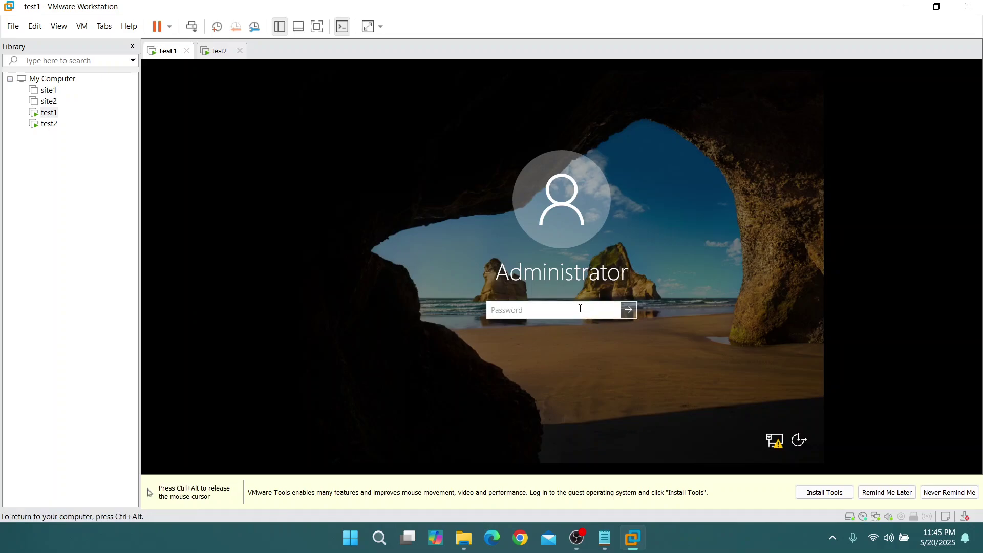
type("P")
type("••••••••")
left_click(613, 312)
left_click(629, 310)
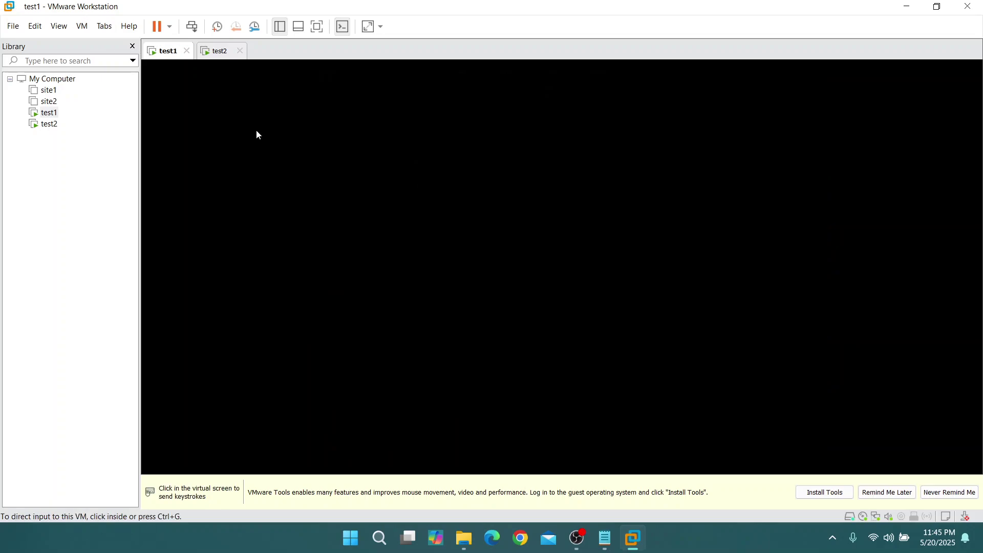
Switch to test2 and send Ctrl+Alt+Del to its lock screen from the VM menu
left_click(210, 53)
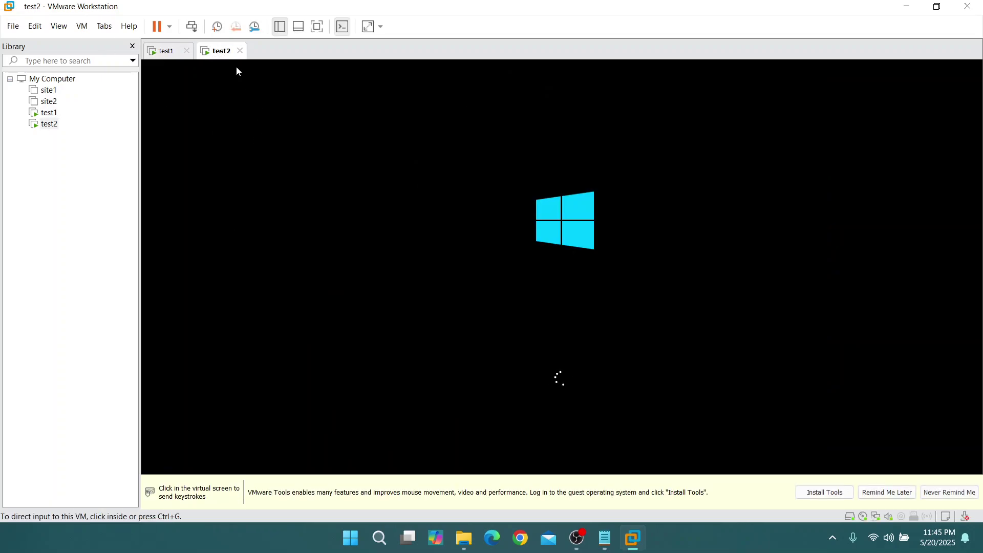
left_click(165, 56)
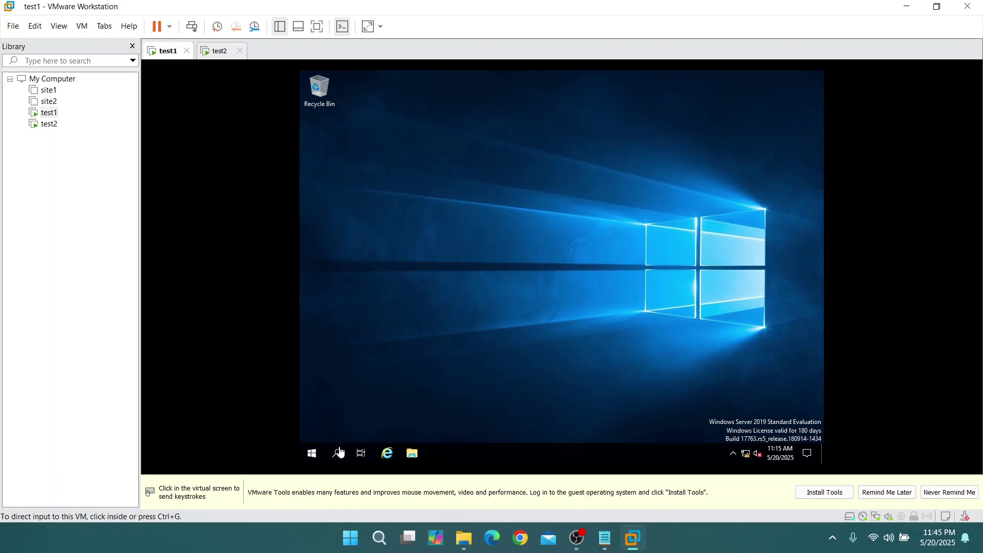
left_click(207, 51)
left_click(525, 286)
key("ctrl+alt")
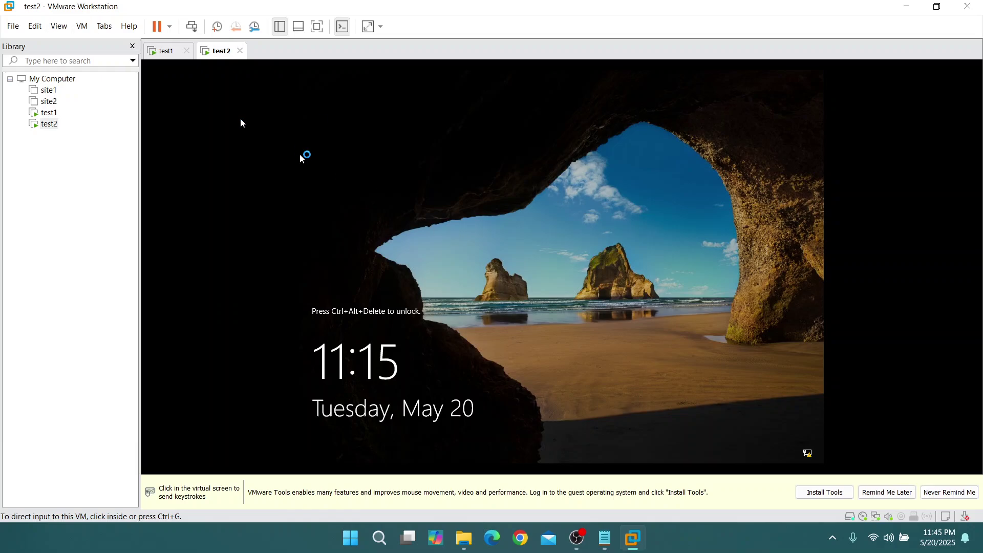
left_click(60, 26)
left_click(89, 30)
left_click(89, 30)
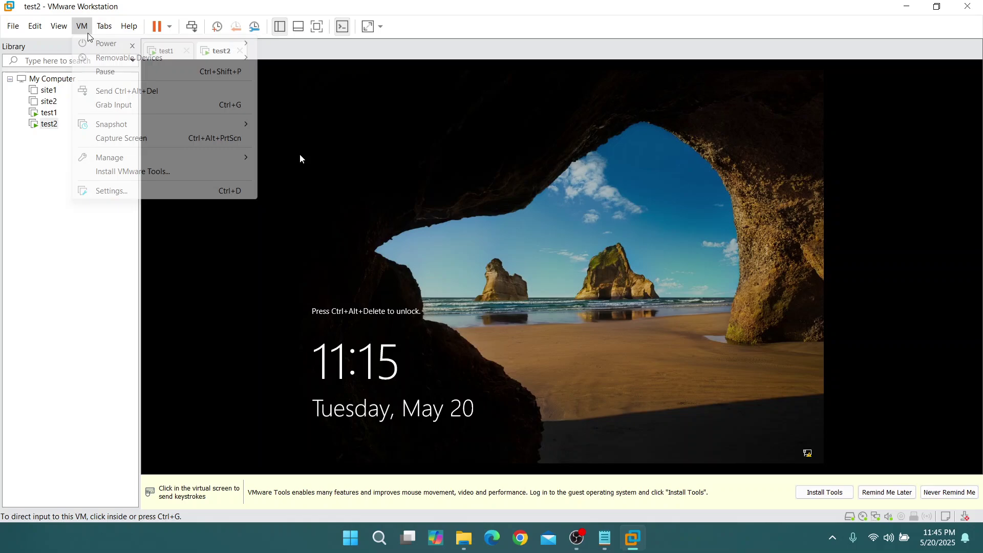
left_click(100, 94)
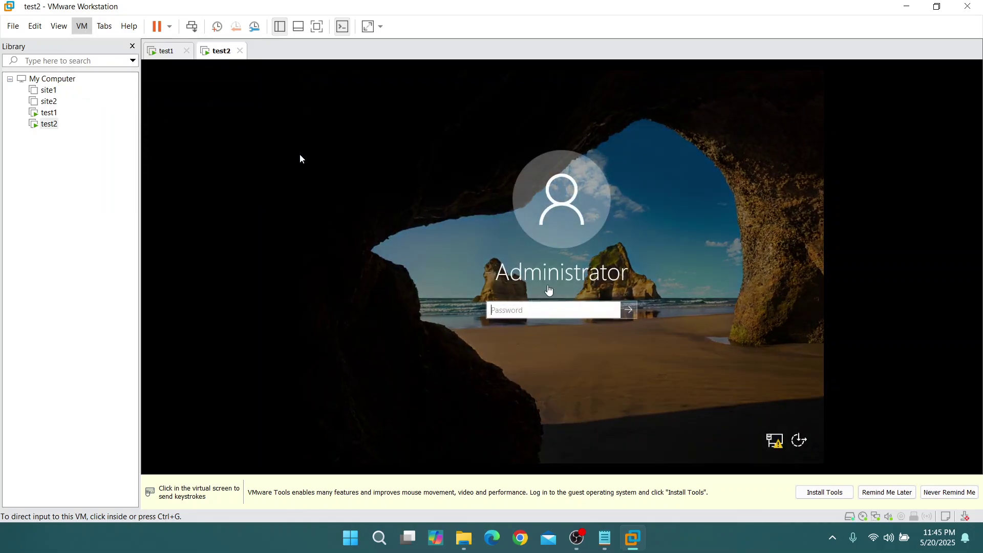
Sign in to test2 with the Administrator password, then return to test1
left_click(300, 155)
type("a")
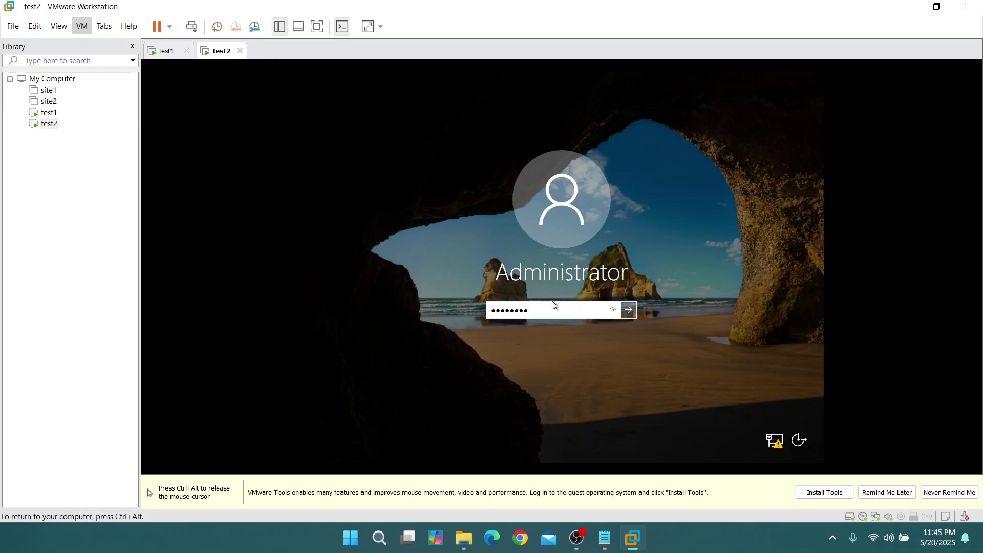
left_click(629, 309)
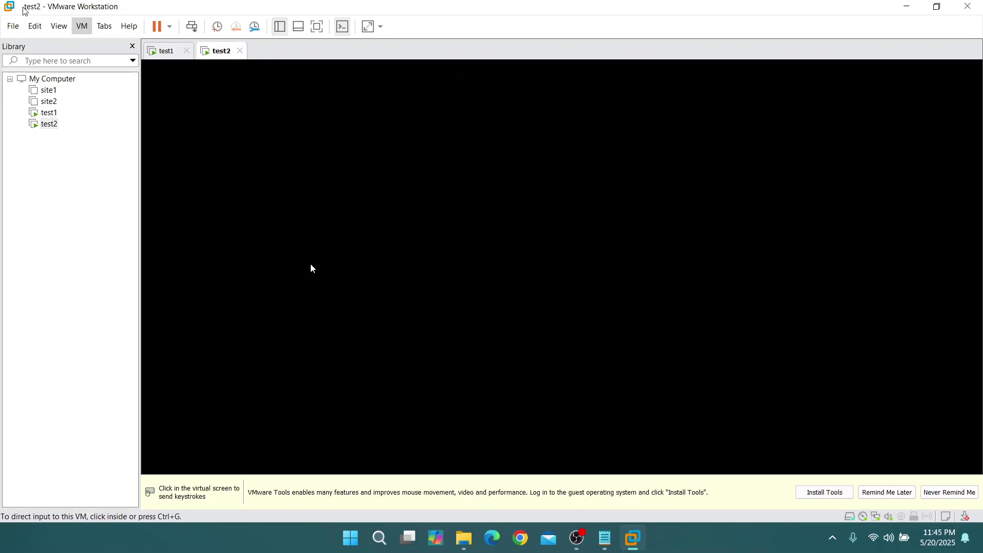
left_click(163, 51)
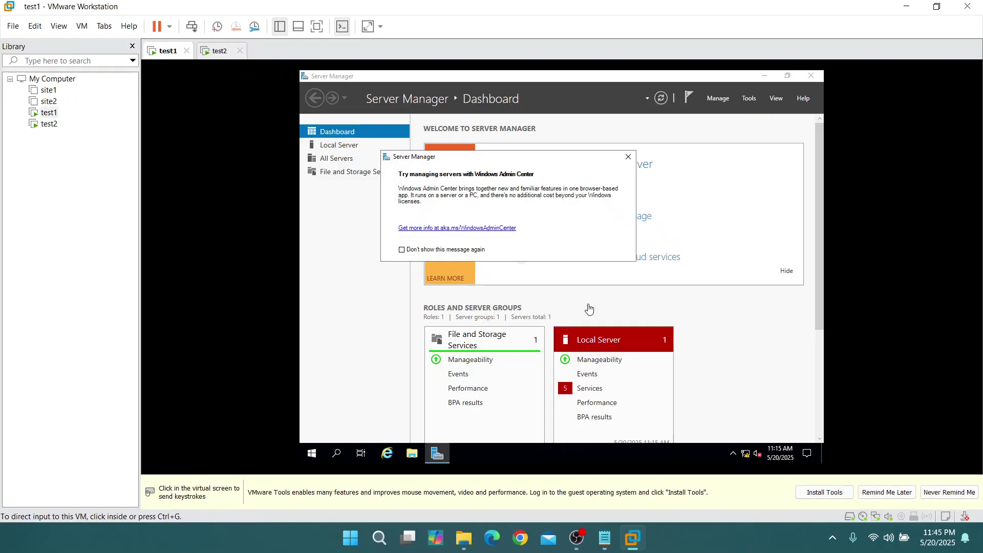
Start the Add Roles and Features wizard for a role-based install on test1
left_click(628, 157)
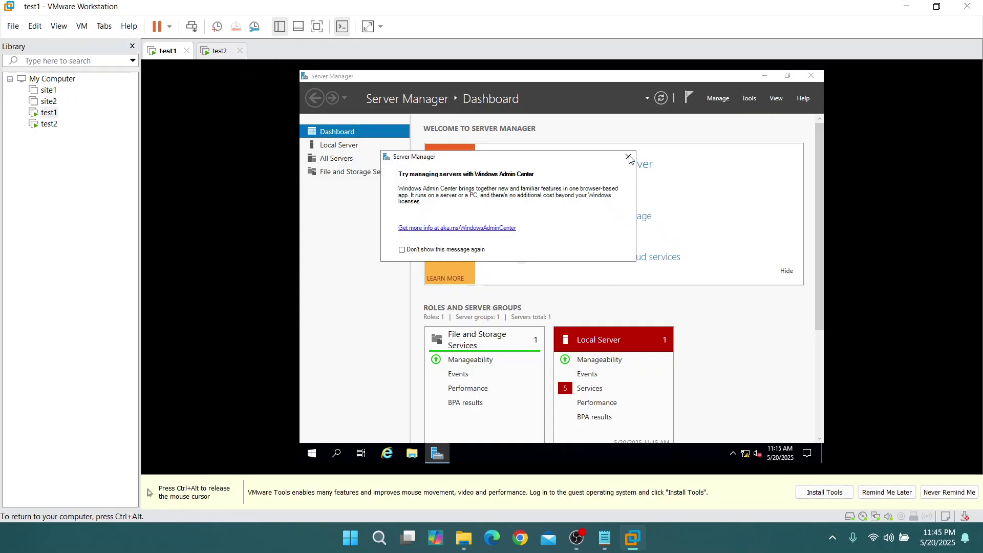
left_click(719, 99)
left_click(737, 110)
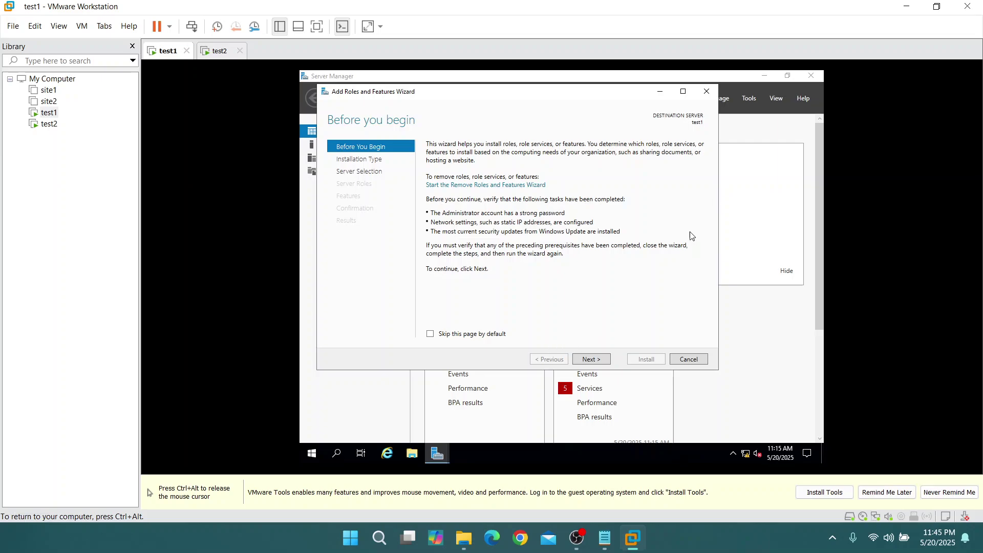
left_click(707, 92)
left_click(716, 98)
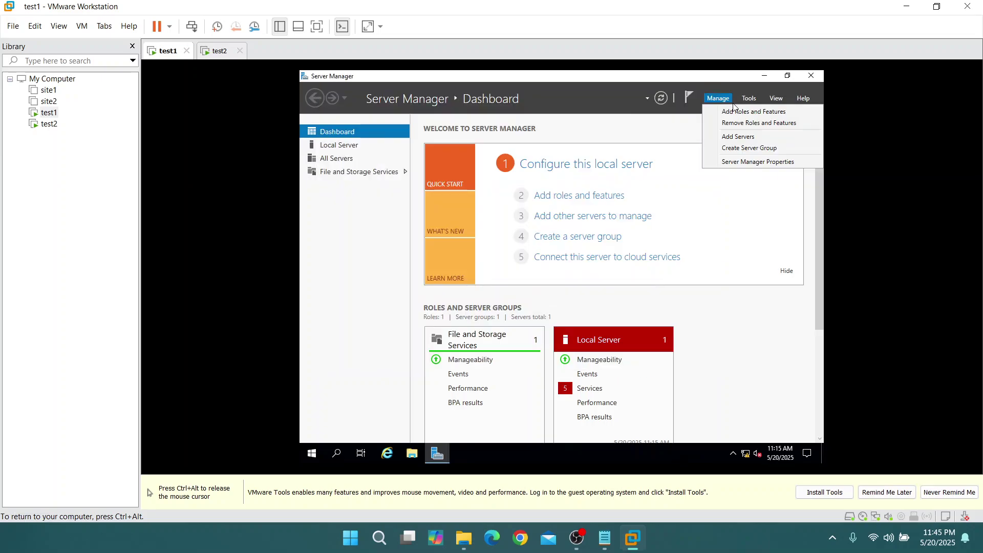
left_click(738, 110)
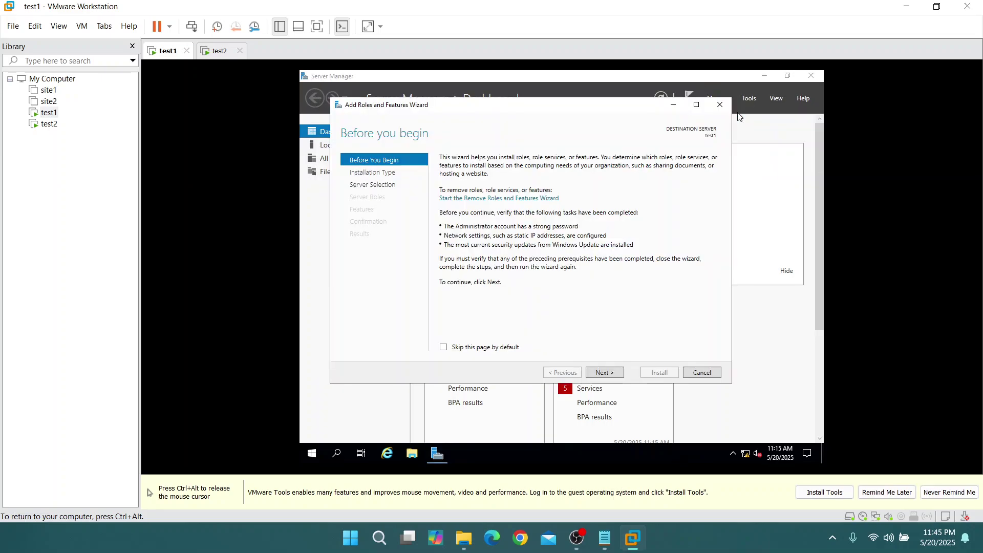
left_click(609, 374)
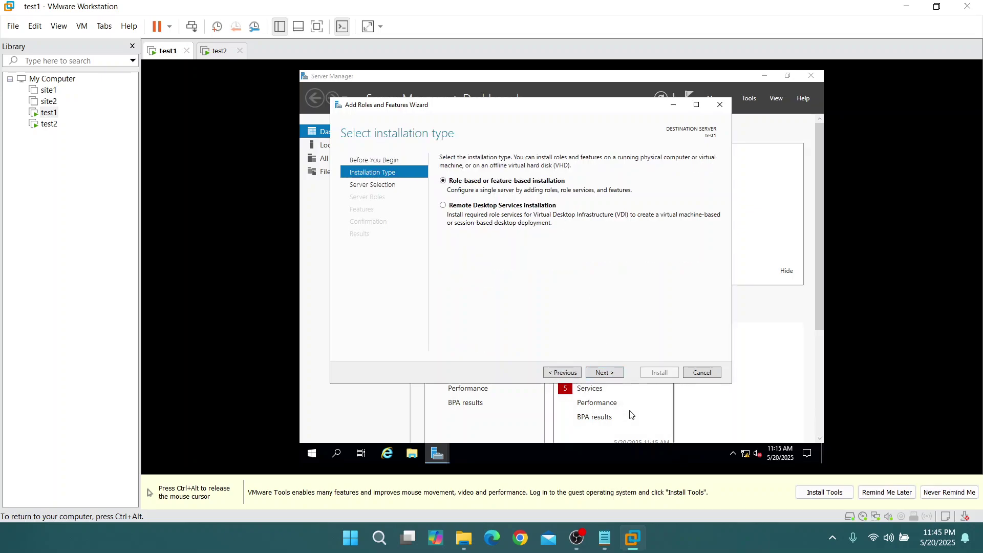
left_click(616, 375)
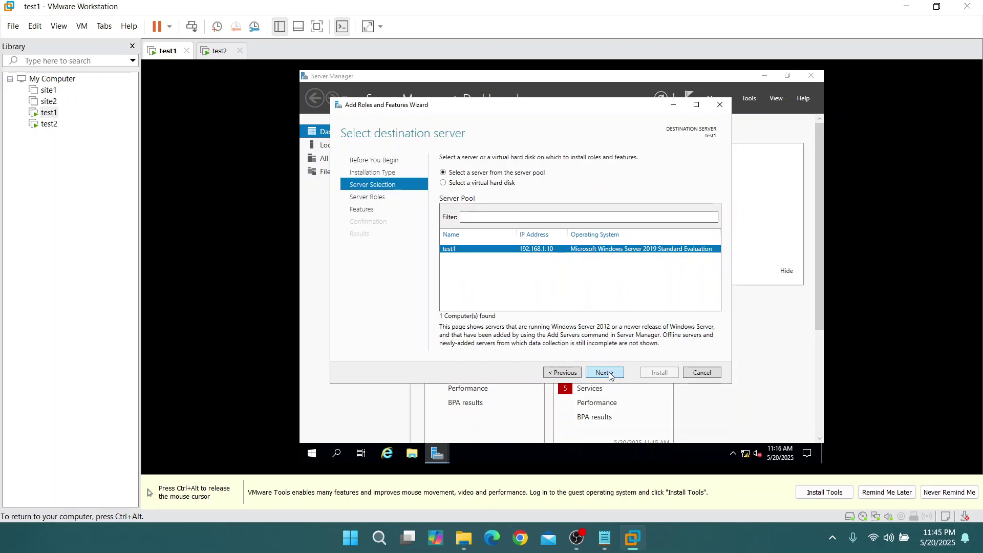
left_click(612, 373)
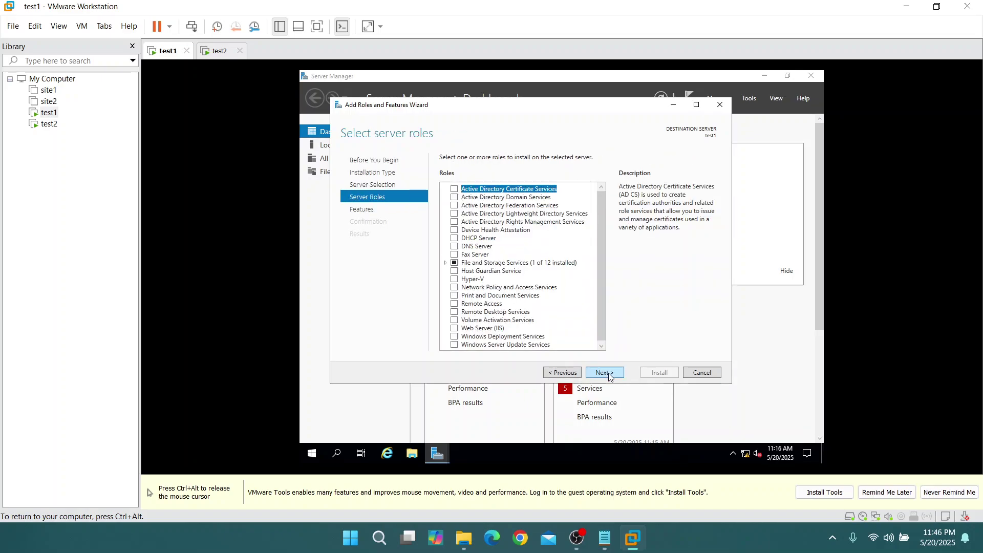
Select Active Directory Domain Services, DFS Namespaces and DFS Replication with their required features
left_click(456, 198)
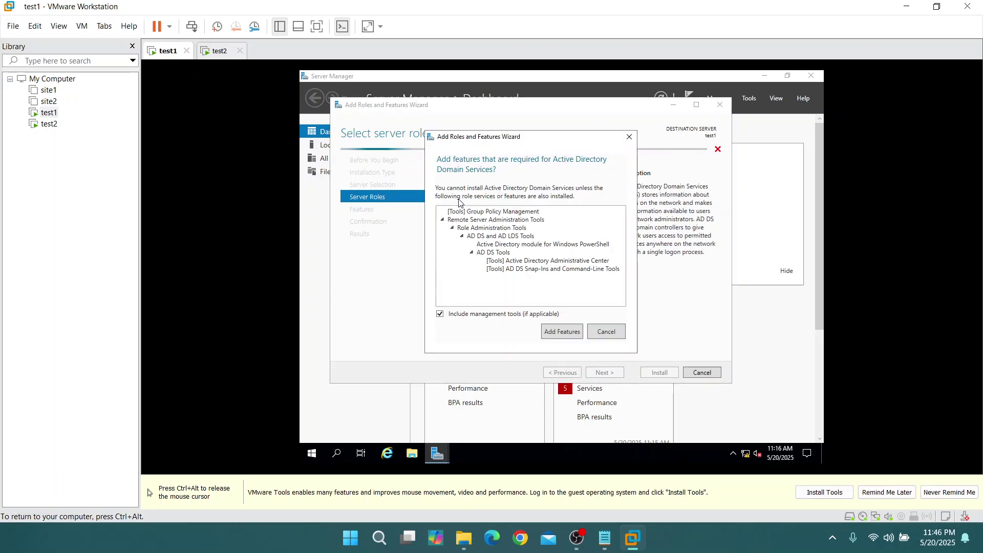
left_click(561, 334)
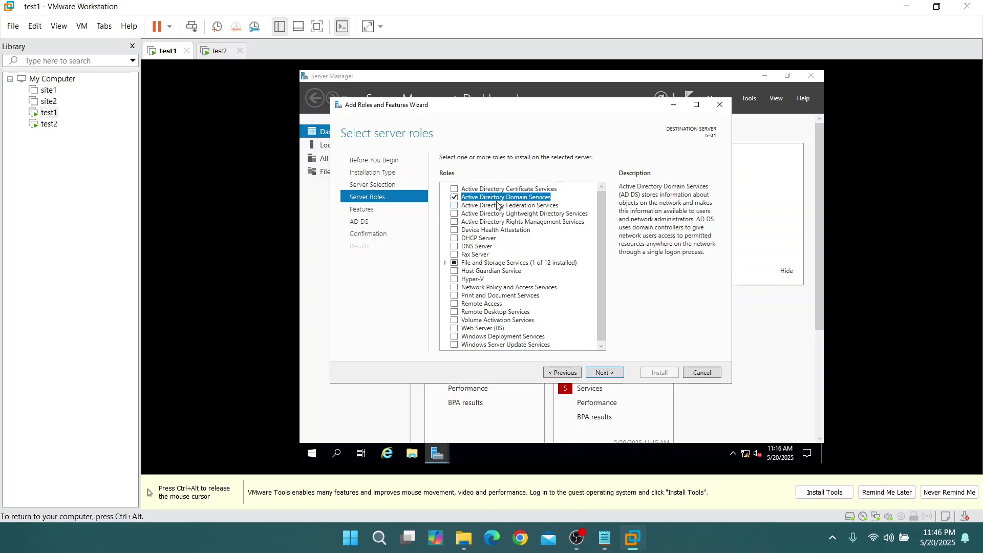
left_click(445, 264)
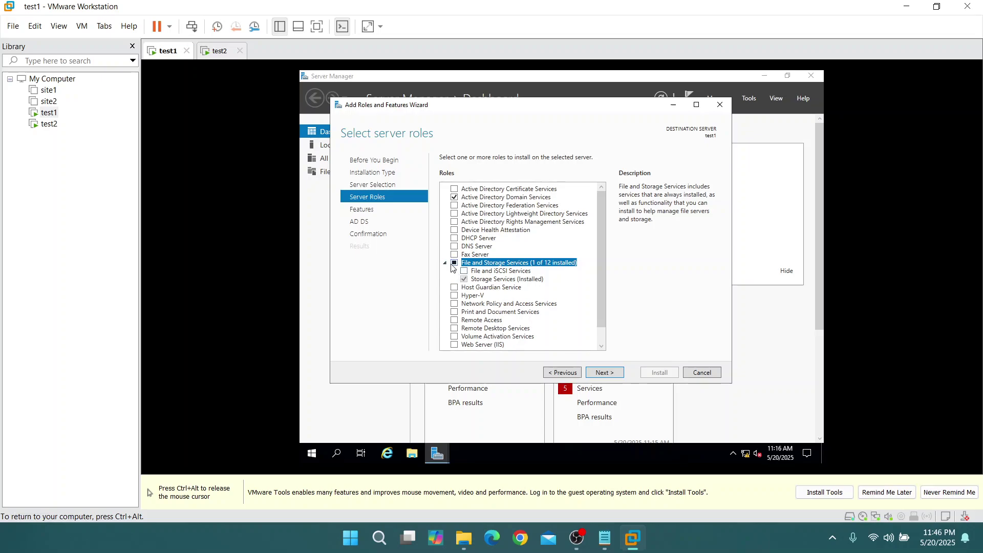
left_click(455, 272)
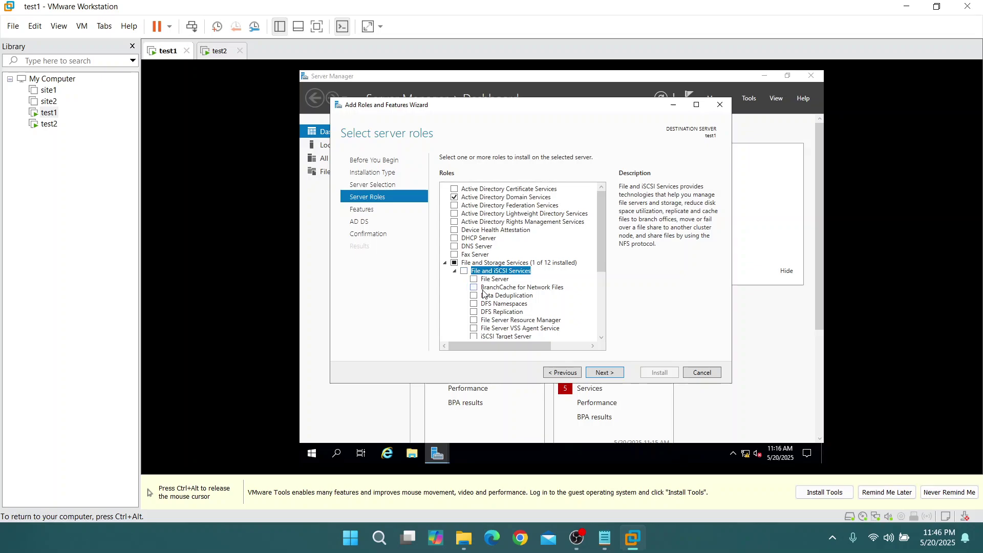
left_click(474, 305)
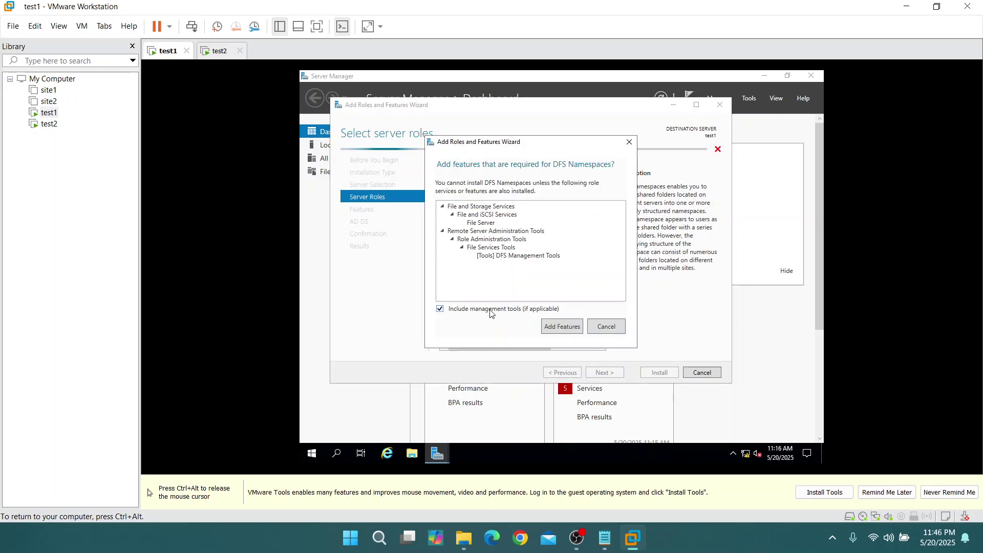
left_click(554, 328)
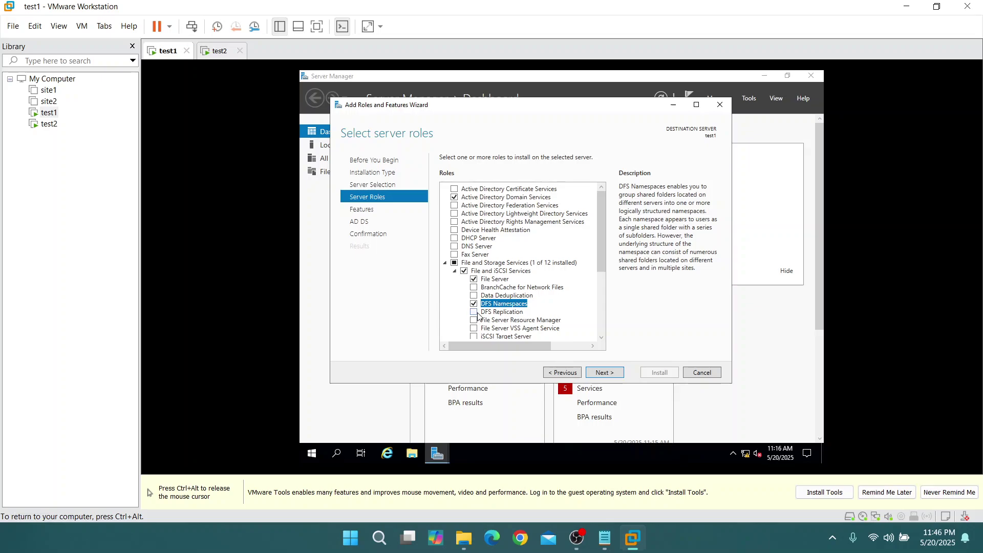
left_click(474, 312)
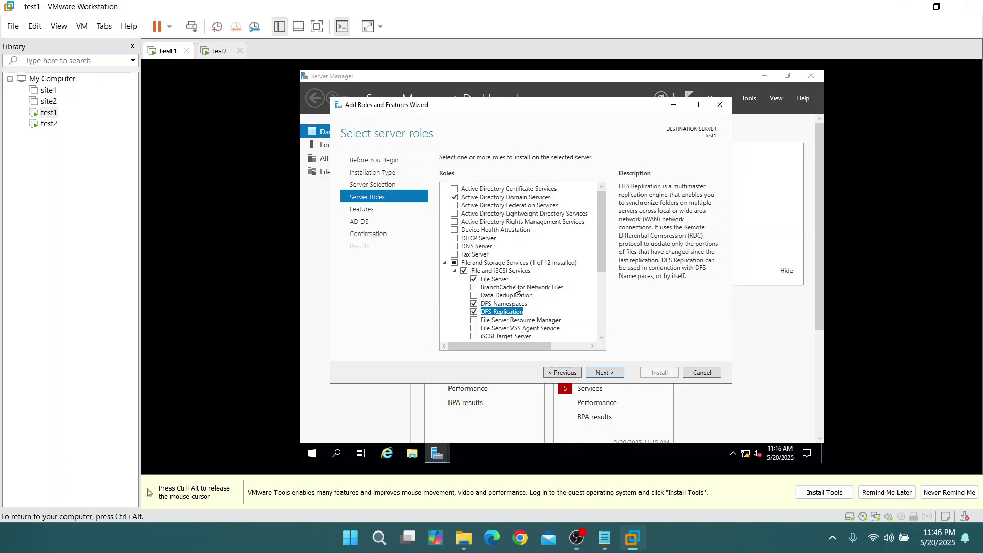
Skip the features page unchanged and start the installation on test1
left_click(619, 376)
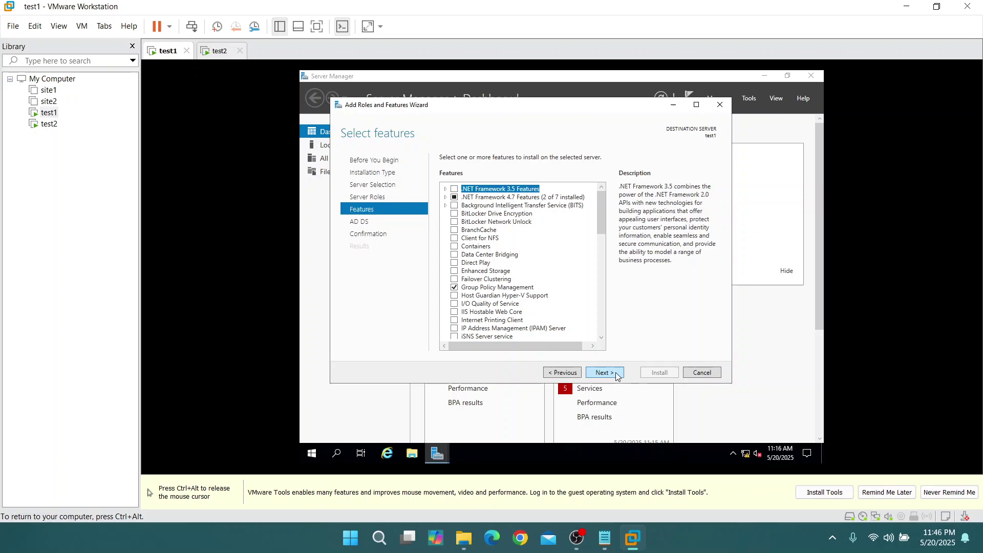
left_click(619, 375)
left_click(618, 376)
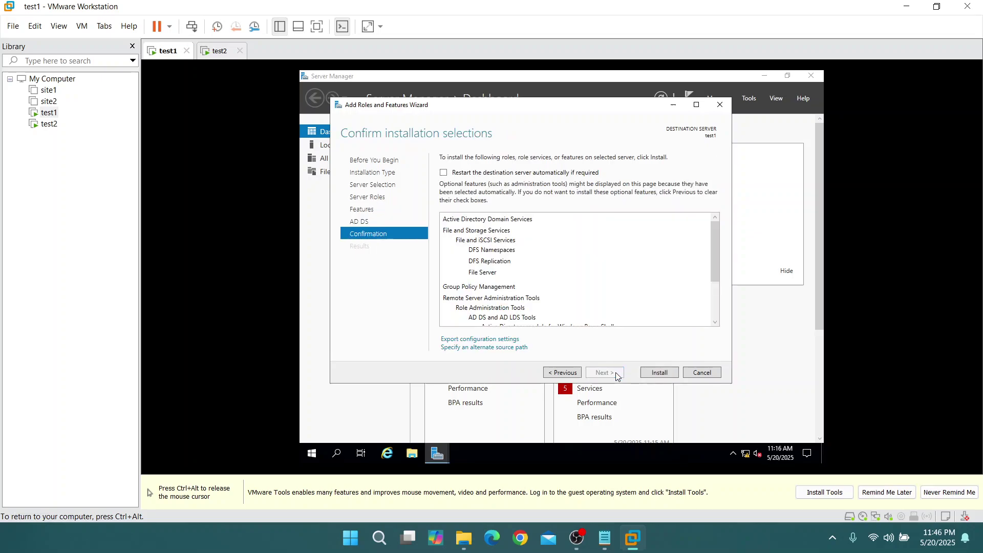
left_click(658, 373)
On test2, dismiss the Windows Admin Center notice, then close the wizard and Server Manager
key("ctrl+alt")
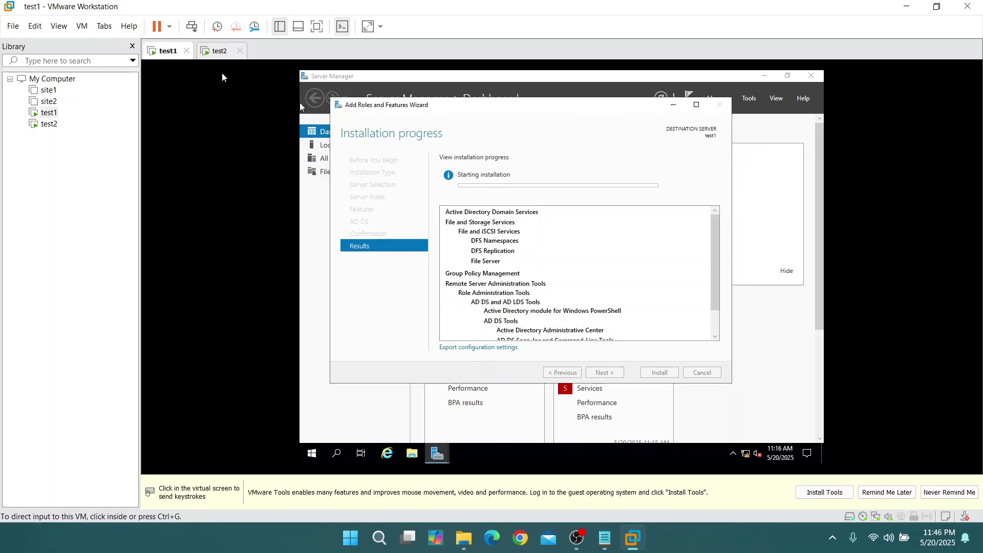
left_click(221, 51)
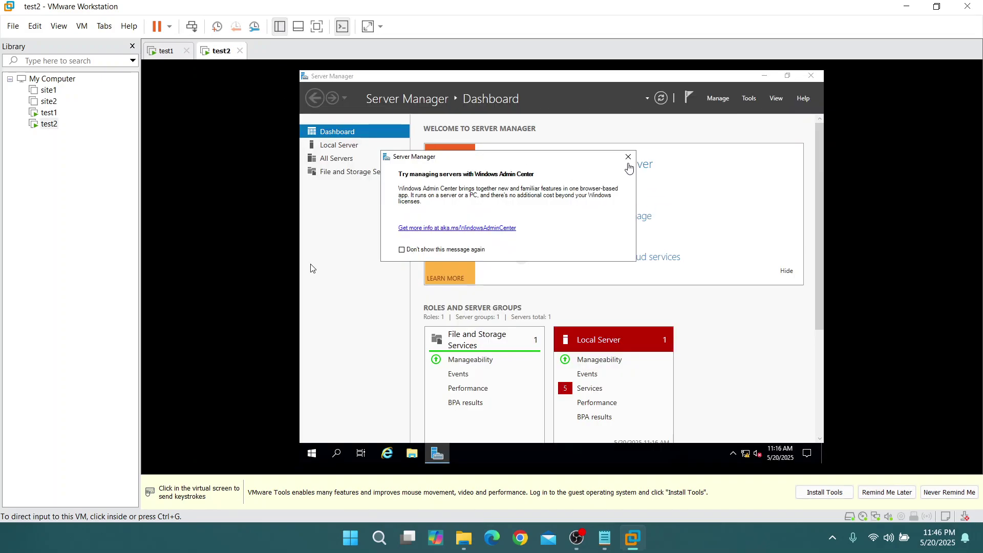
left_click(630, 162)
left_click(629, 159)
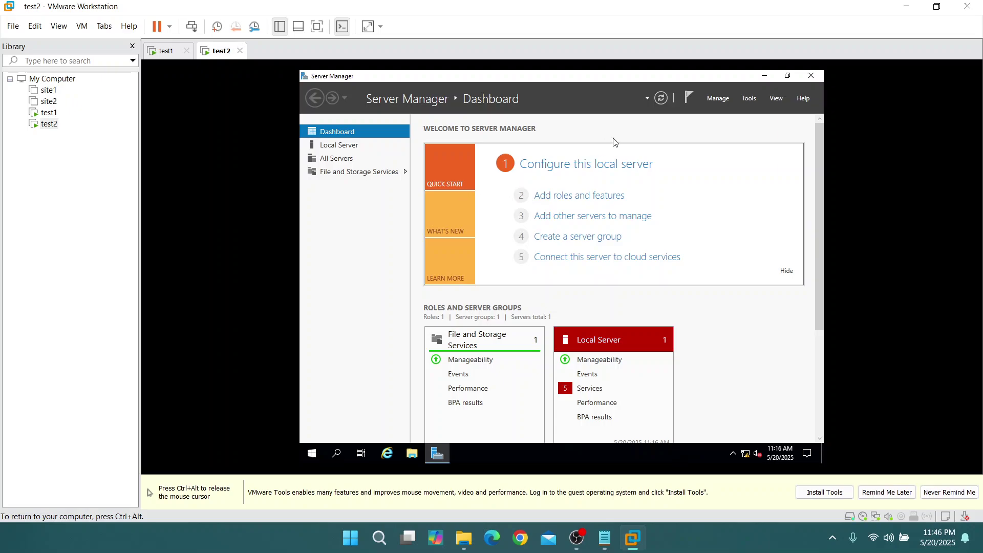
left_click(719, 100)
left_click(730, 112)
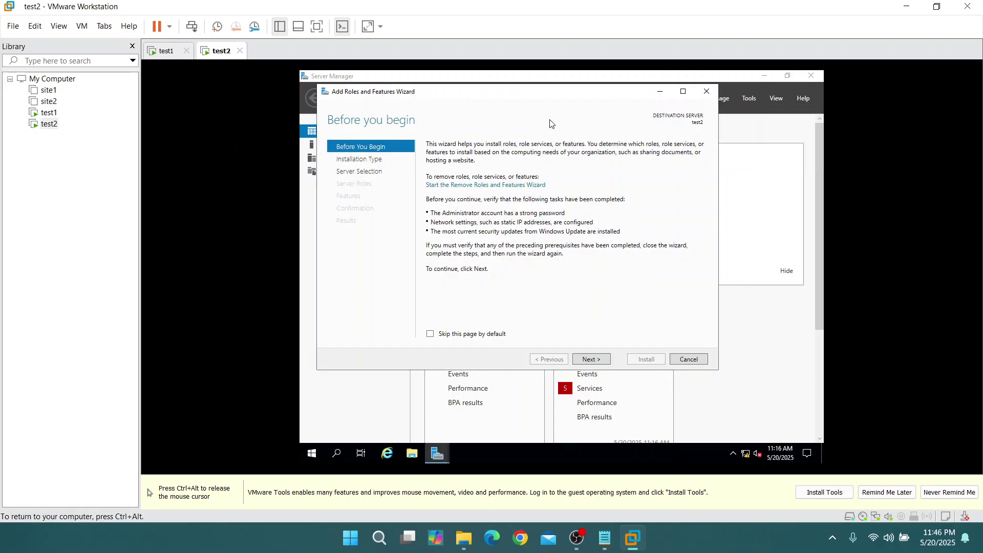
left_click(706, 91)
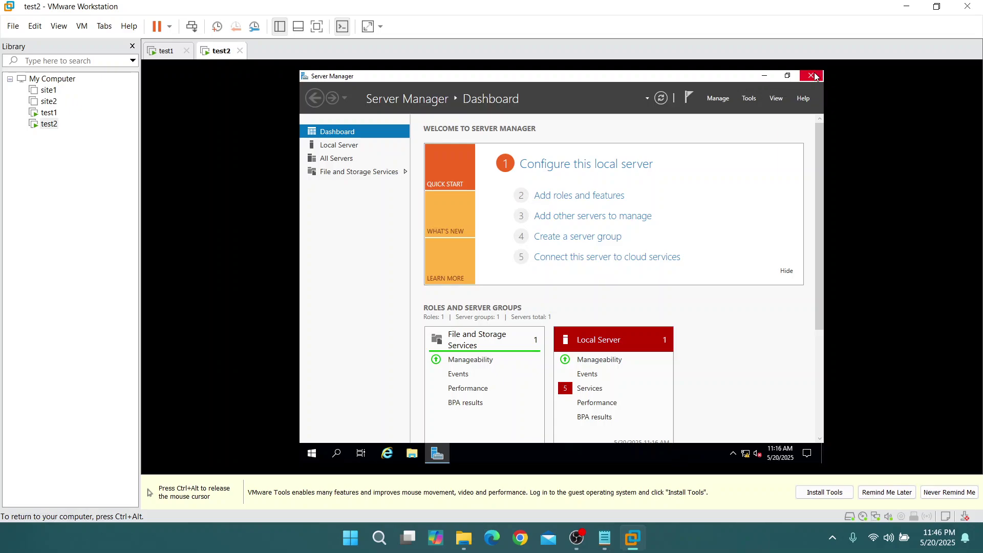
left_click(811, 76)
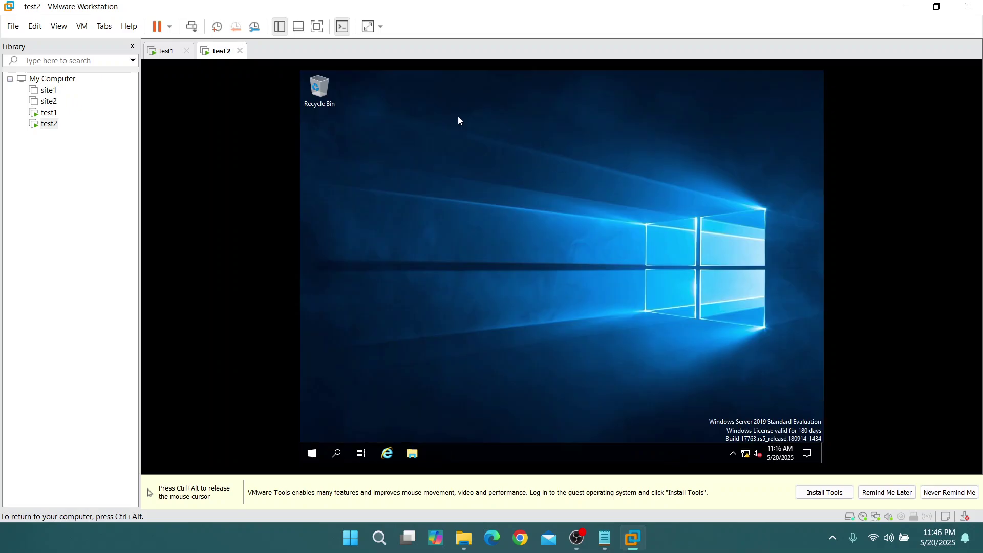
Relaunch Server Manager on test2 from a 'serv' Windows search
left_click(345, 460)
type("serv")
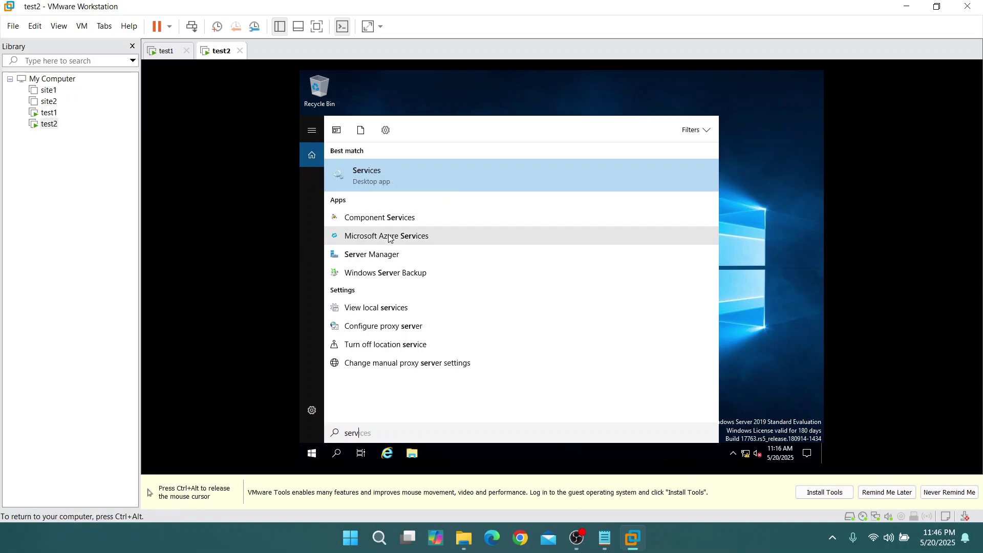
left_click(393, 255)
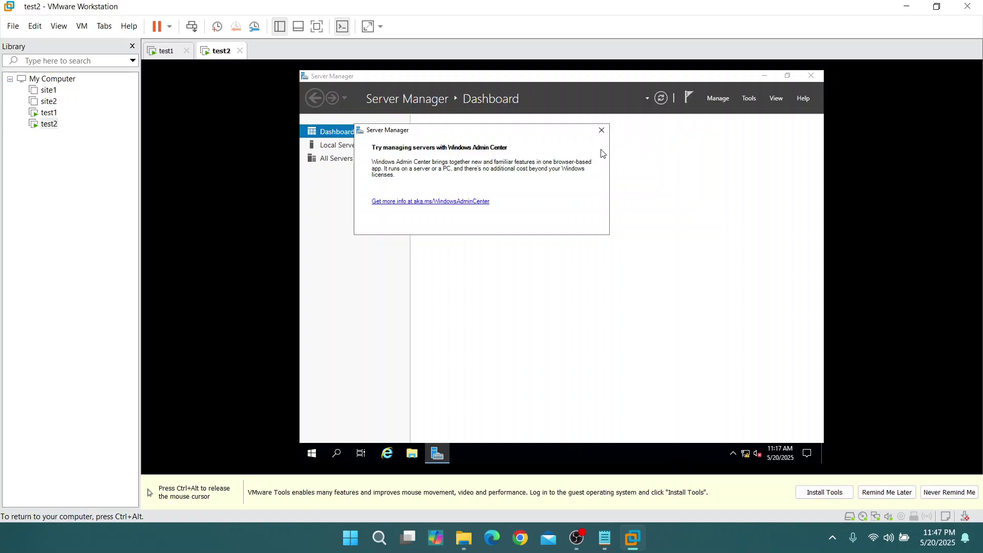
Start the Add Roles and Features wizard for a role-based install targeting test2
left_click(601, 131)
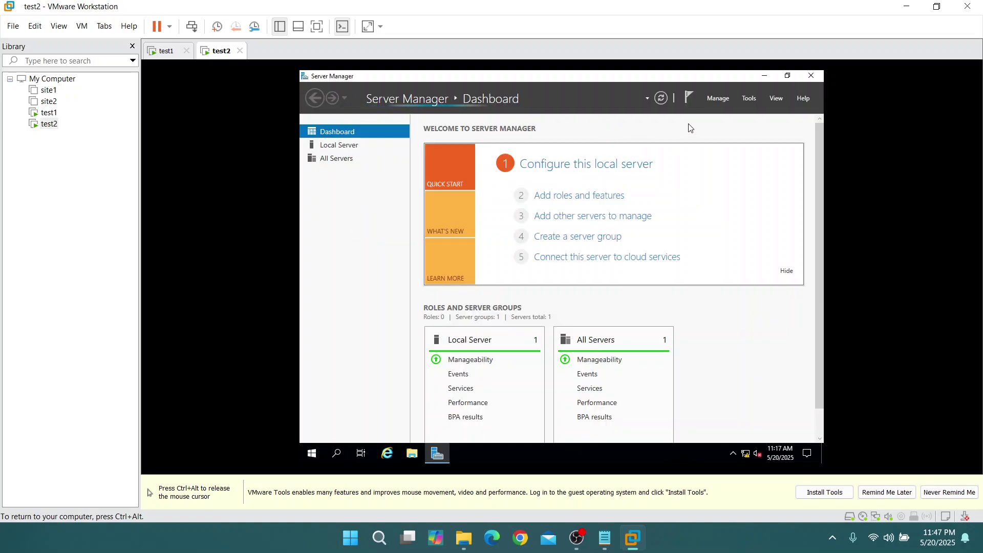
left_click(712, 98)
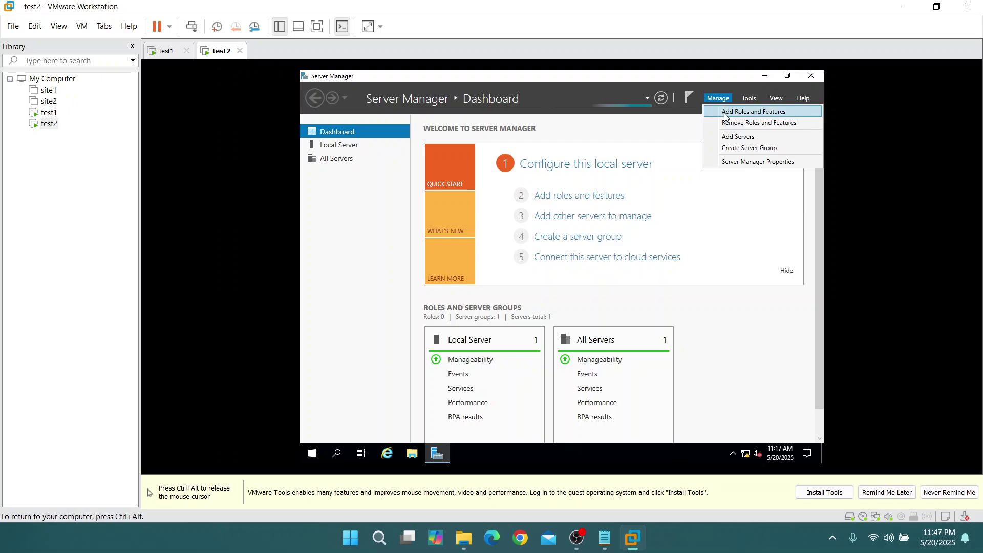
left_click(726, 113)
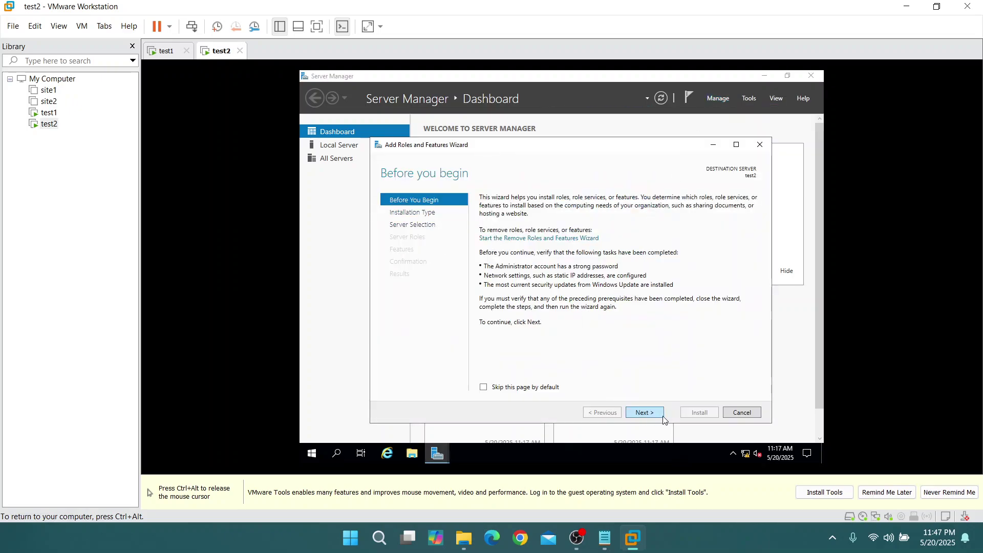
left_click(651, 413)
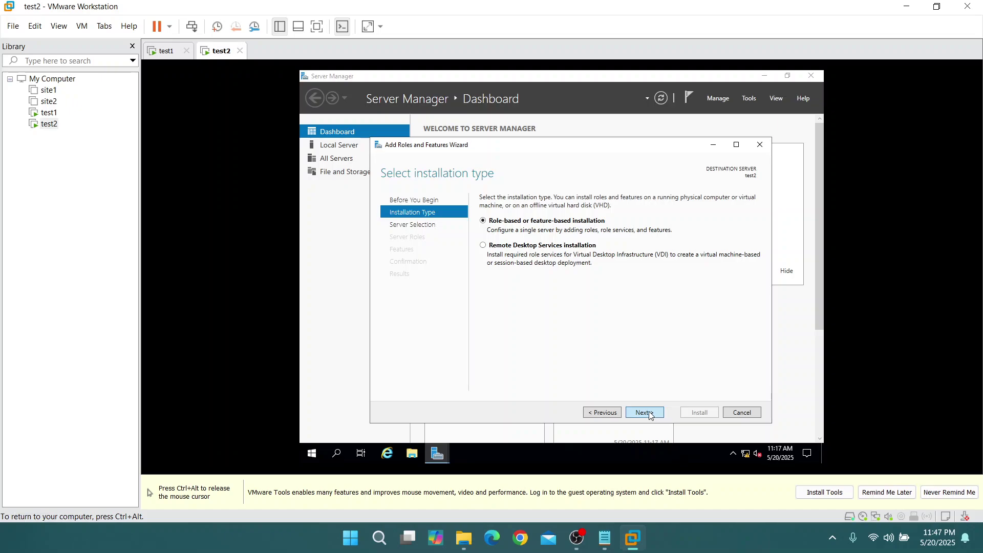
left_click(650, 414)
left_click(653, 415)
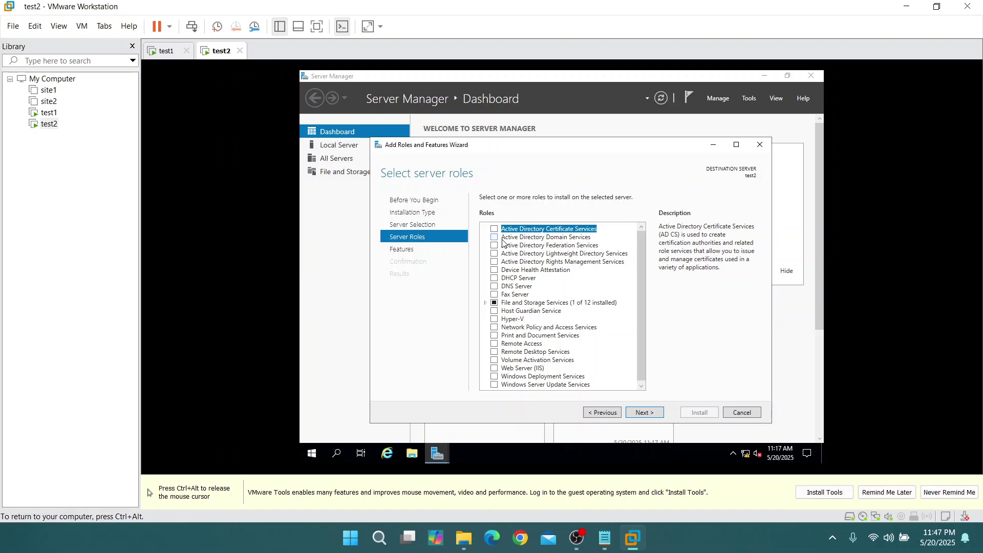
Select DFS Namespaces with its required features, plus DFS Replication, under File and iSCSI Services
left_click(486, 303)
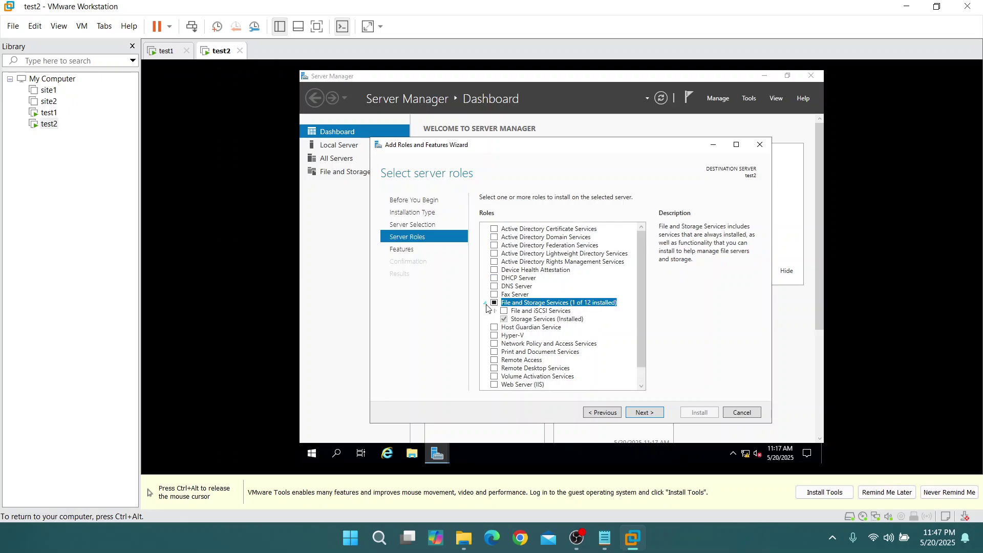
left_click(495, 311)
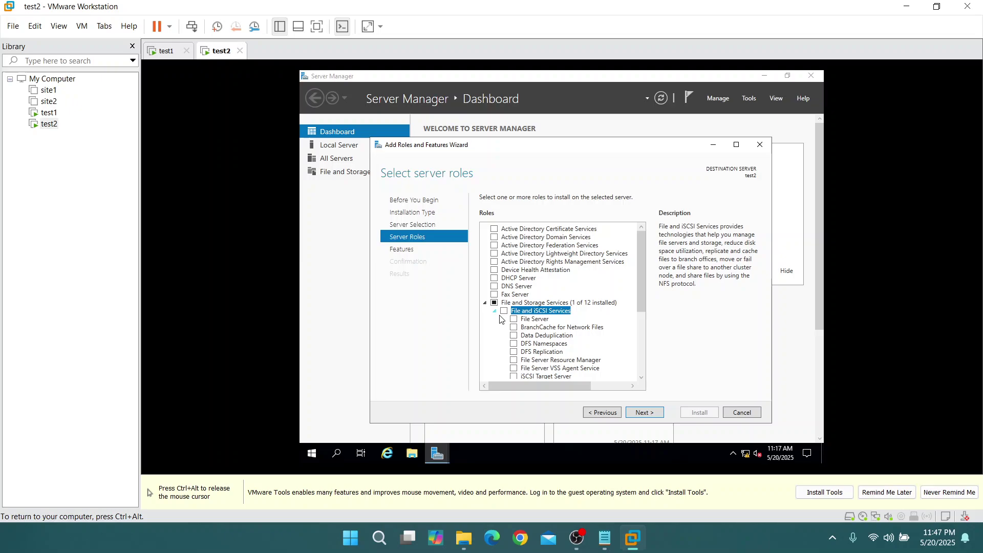
left_click(515, 343)
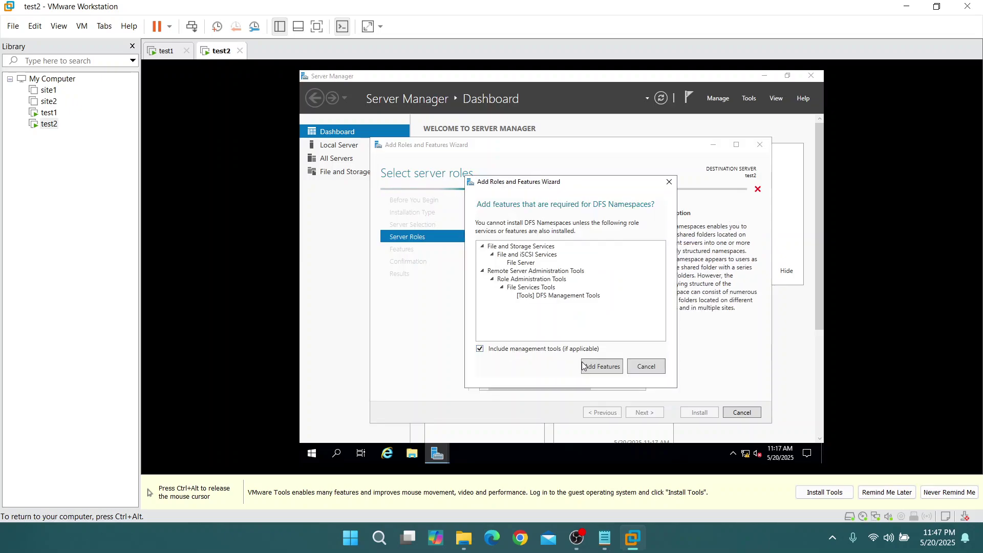
left_click(584, 366)
left_click(514, 353)
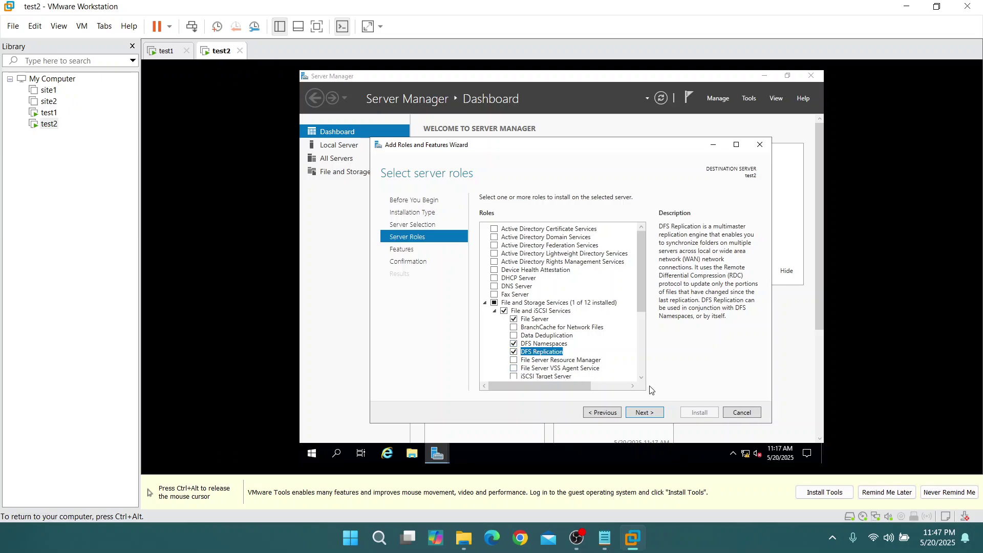
Continue past features to the summary and start the installation on test2
left_click(651, 414)
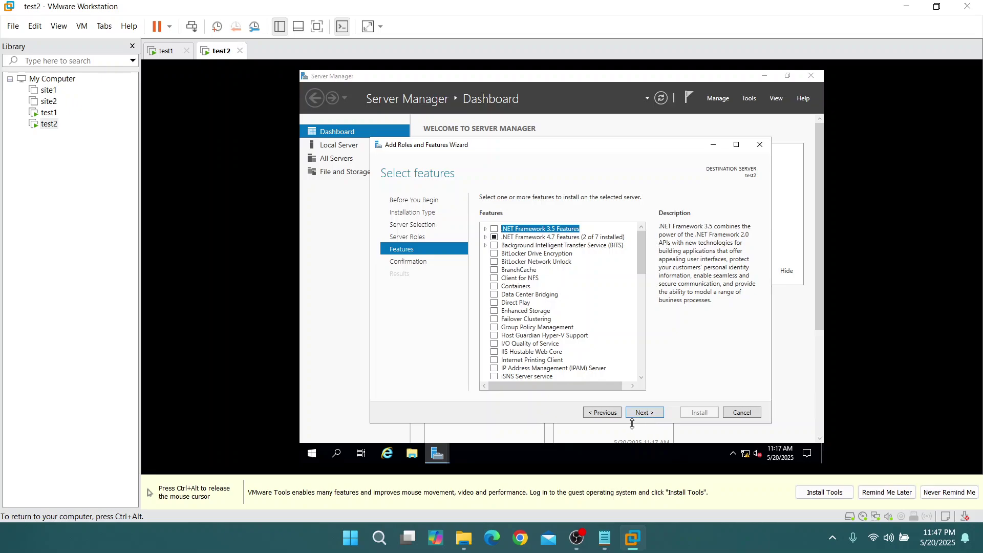
left_click(644, 414)
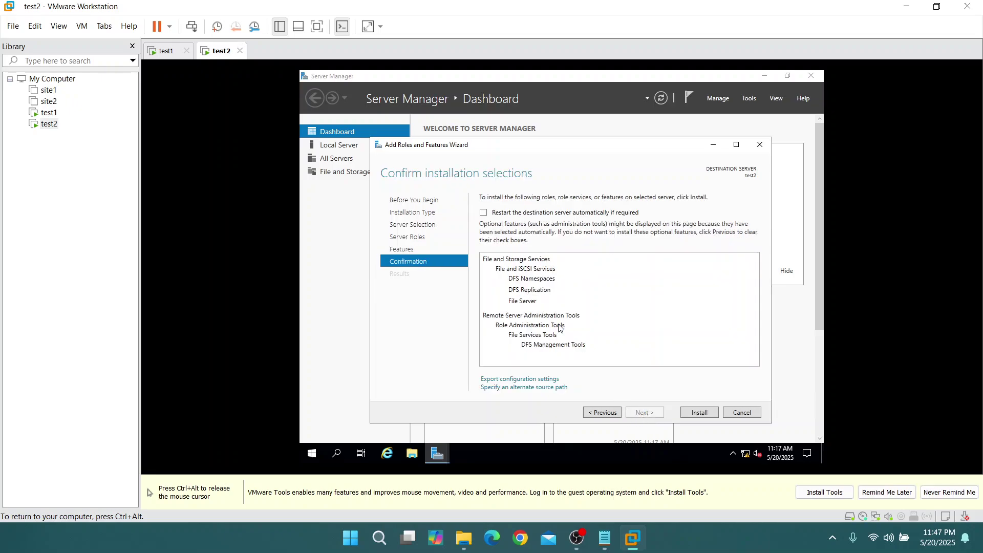
left_click(700, 413)
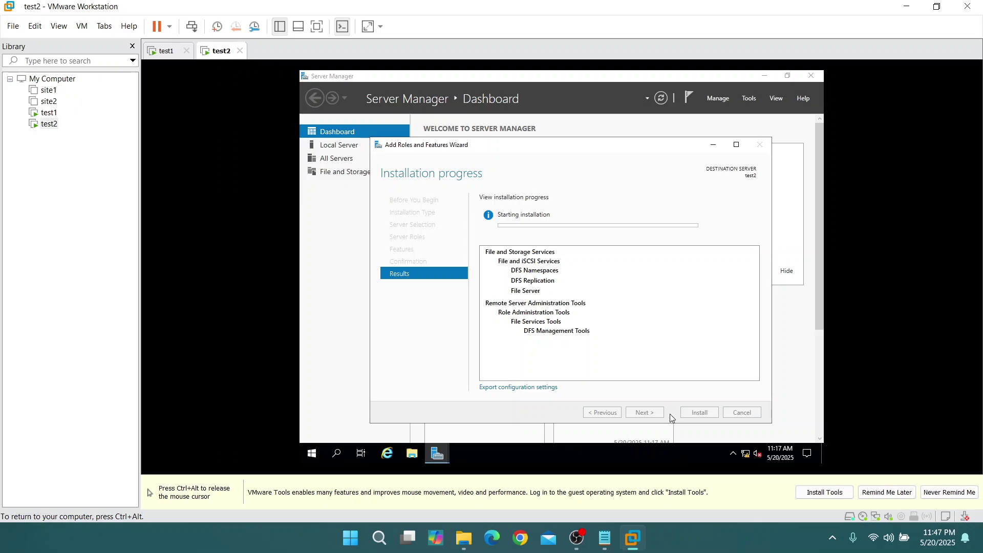
key("ctrl+alt")
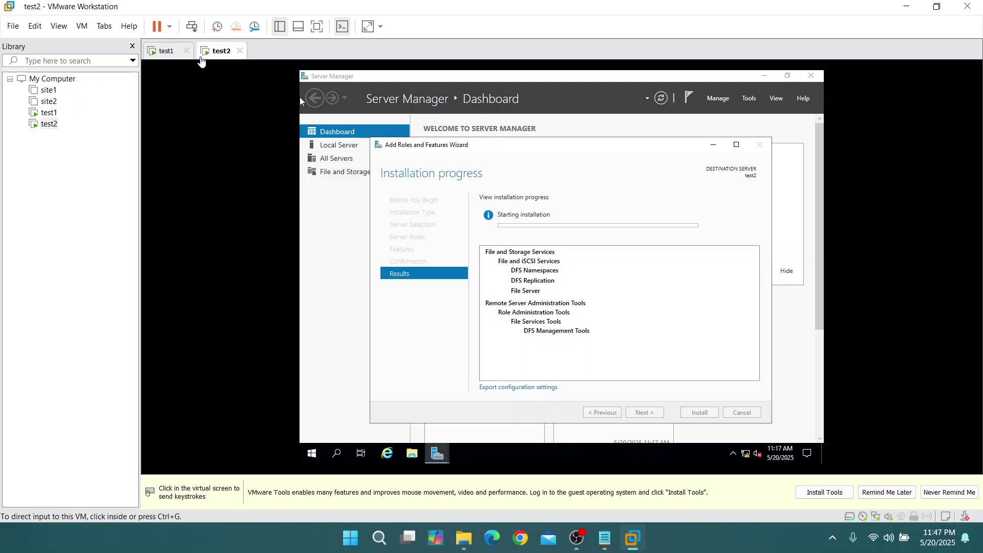
Check installation progress on test1 and test2, then close test1's completed install wizard
left_click(161, 53)
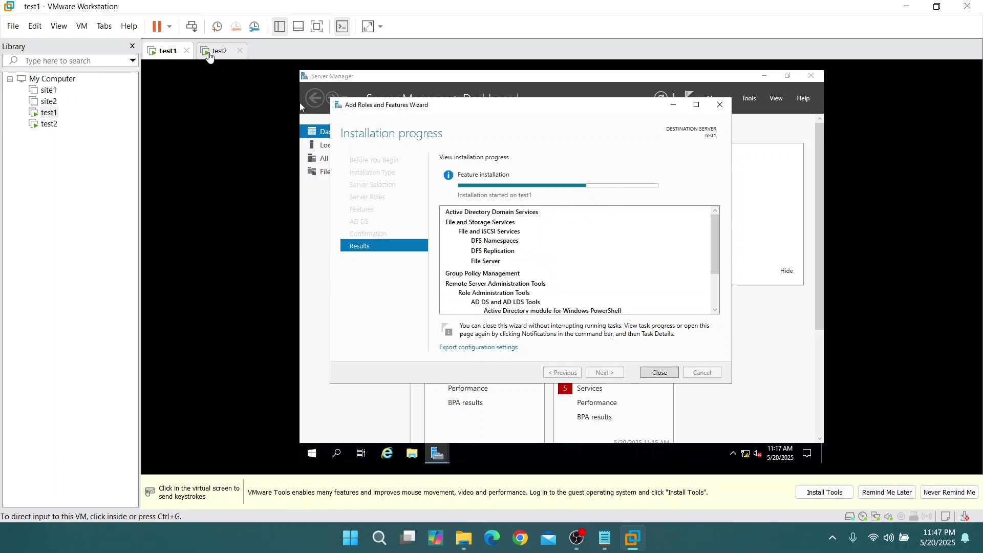
left_click(220, 51)
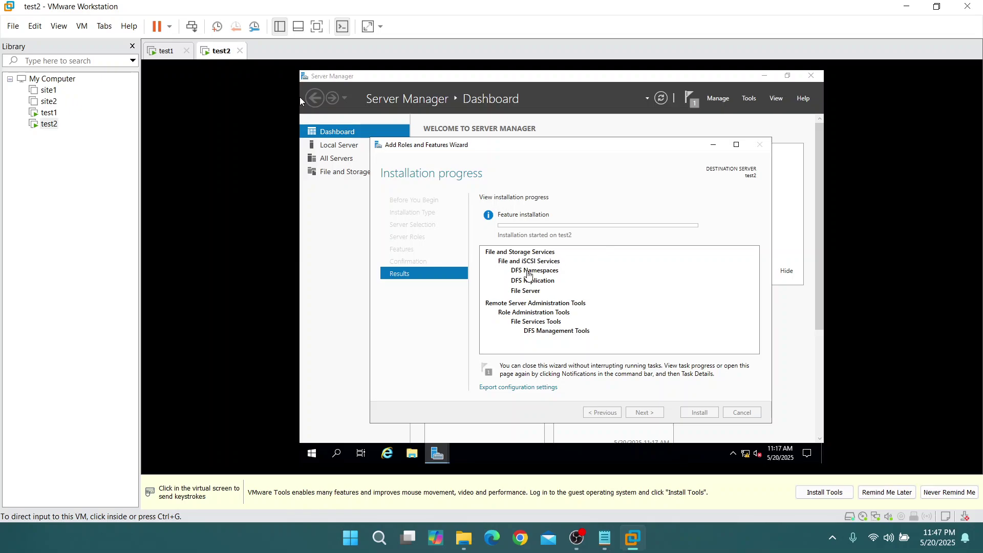
left_click(167, 53)
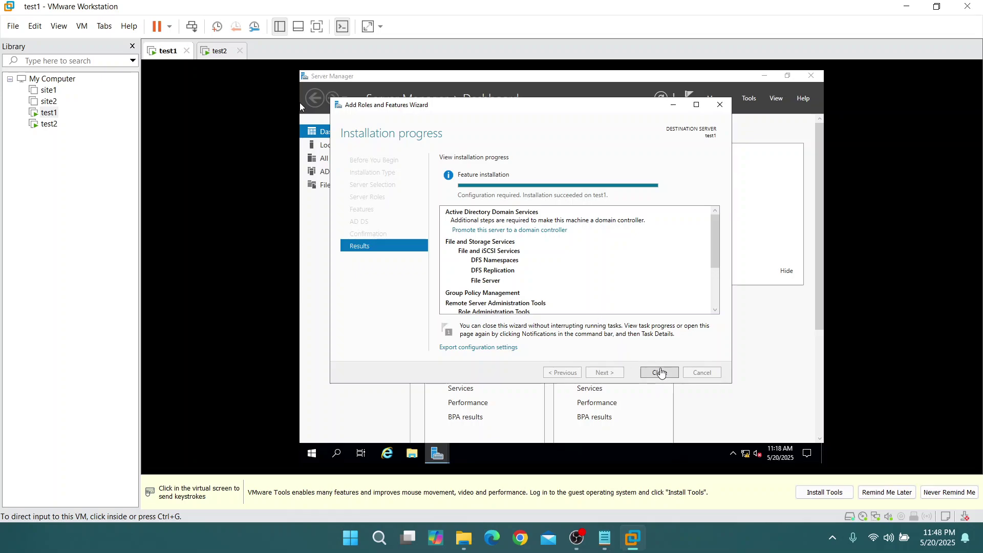
left_click(660, 376)
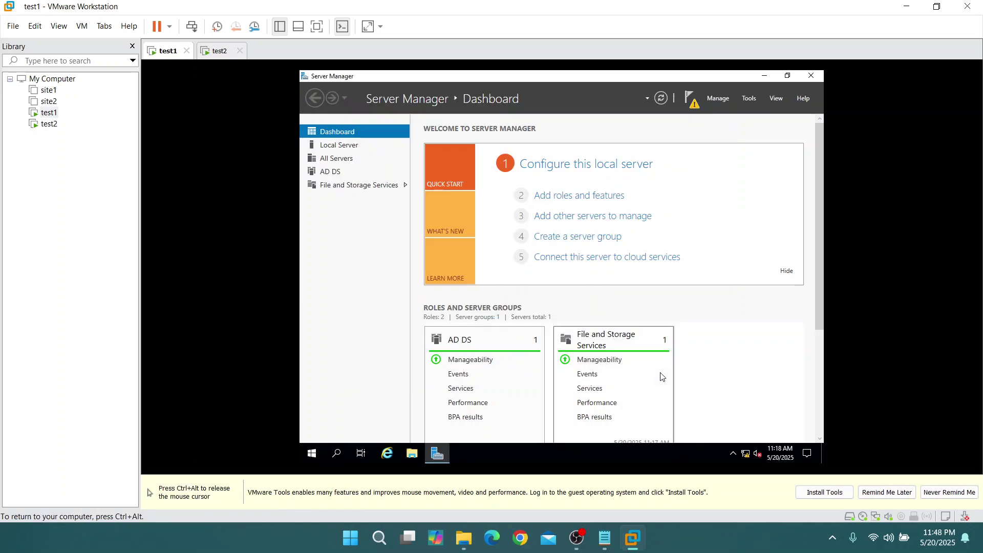
From the notifications flag, promote test1 to a new forest with root domain admin.local
left_click(691, 98)
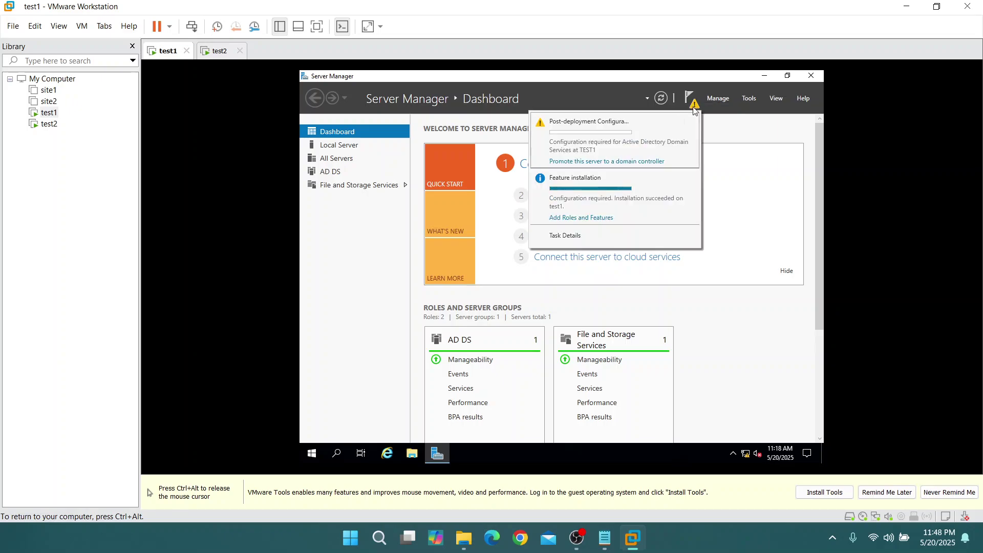
left_click(633, 162)
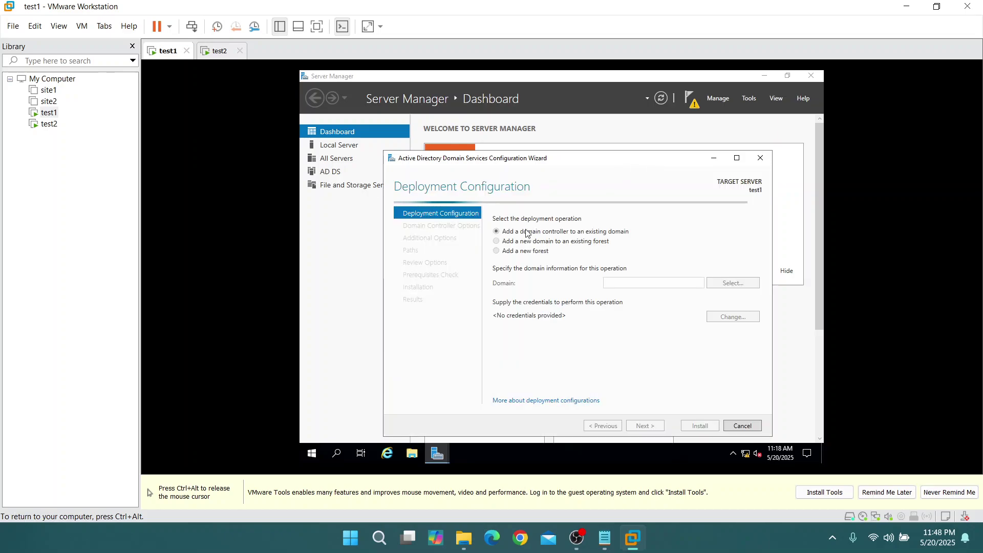
left_click(512, 253)
left_click(633, 281)
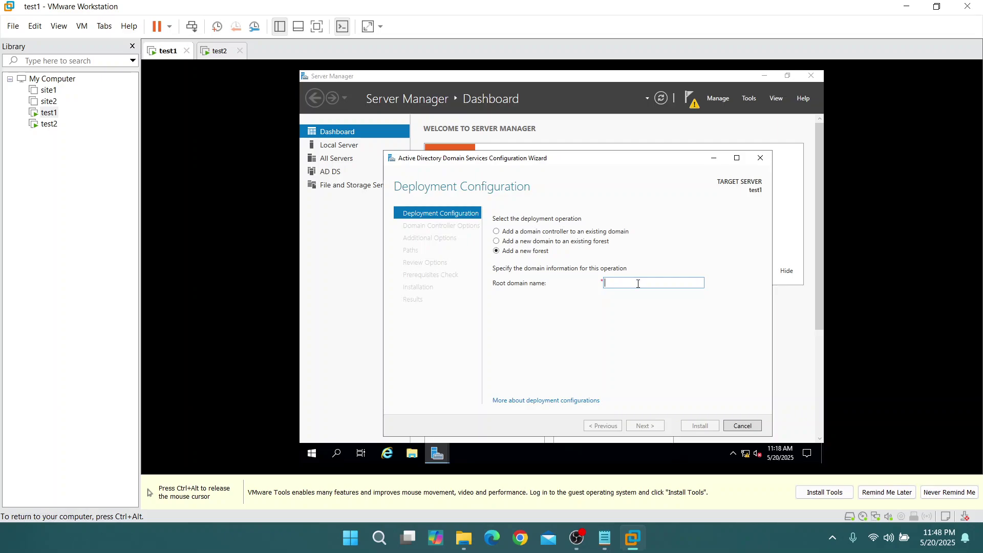
type("admin.local")
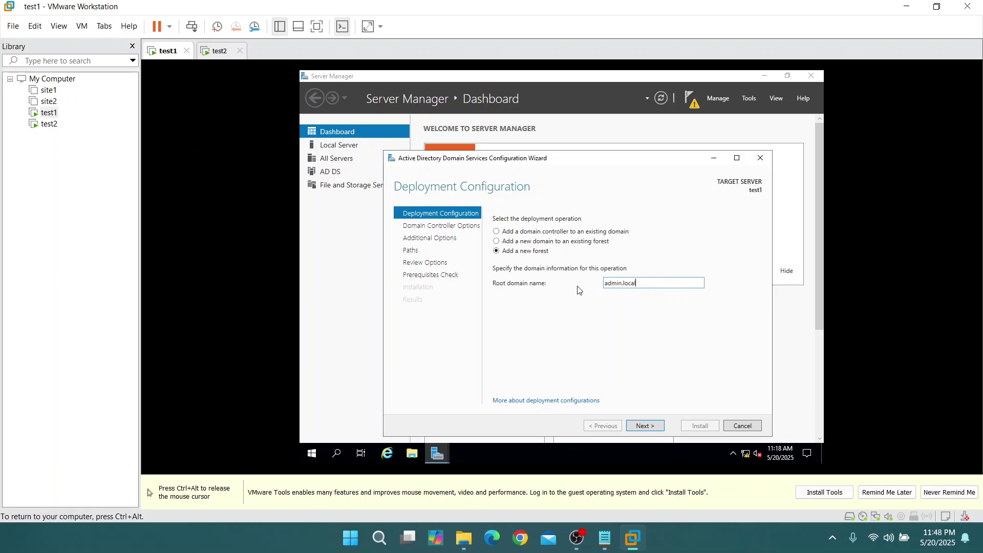
left_click_drag(606, 285, 604, 285)
key("shift+Home")
type("ad")
left_click(652, 429)
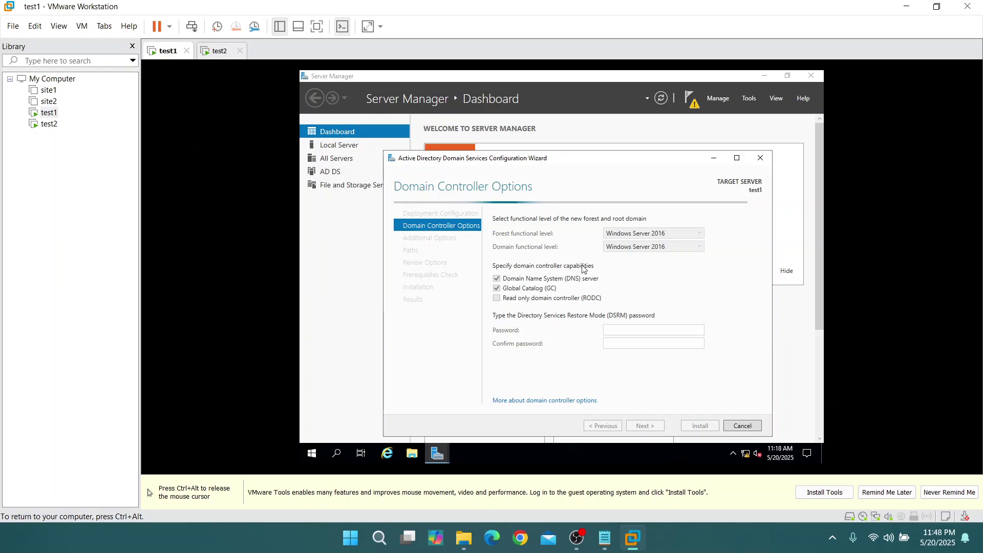
Enter and confirm the Directory Services Restore Mode password, then continue
left_click(633, 328)
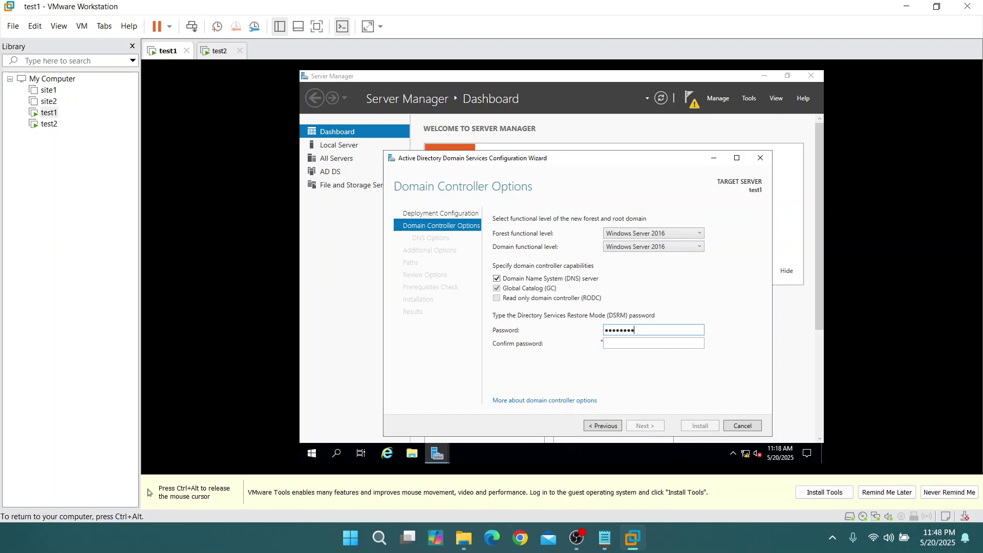
left_click(659, 344)
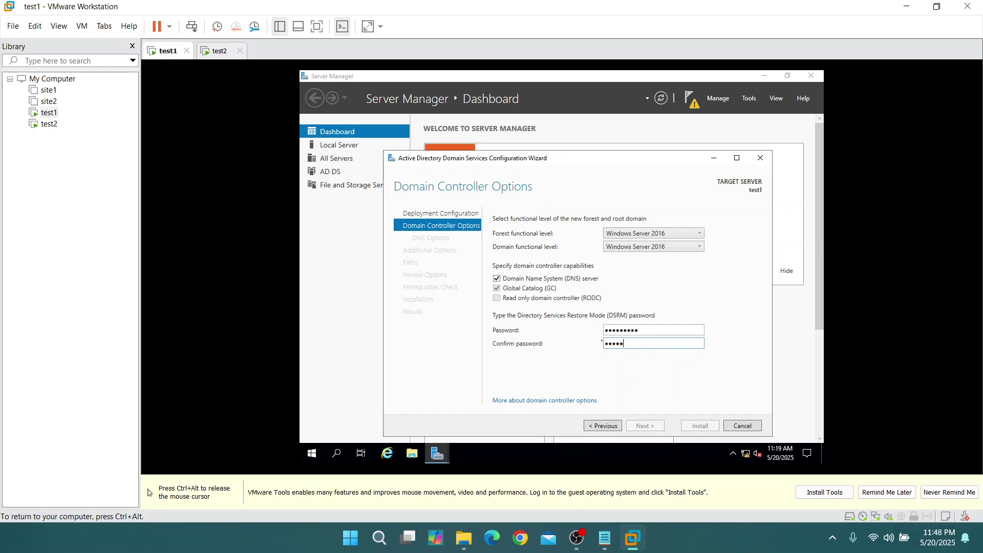
type("•••••••••")
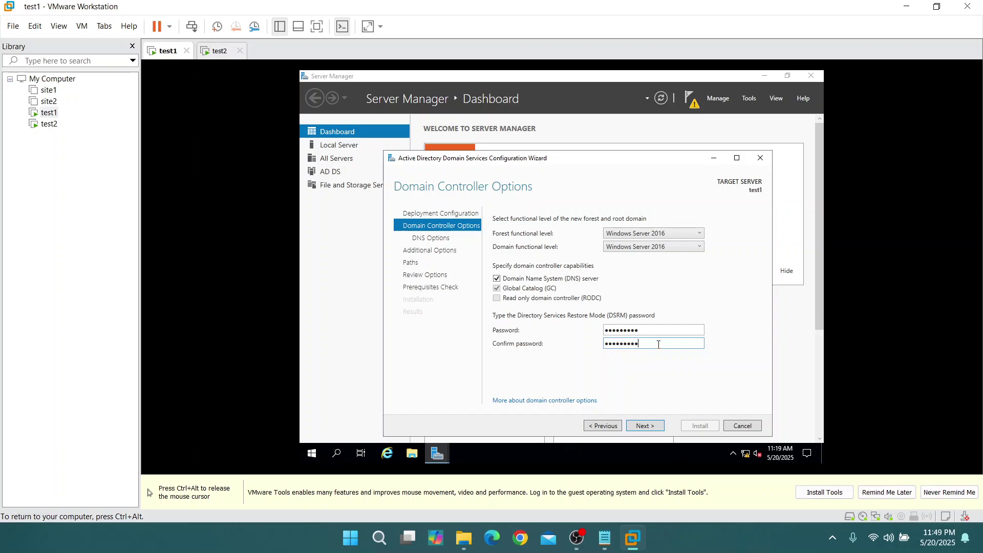
left_click(644, 427)
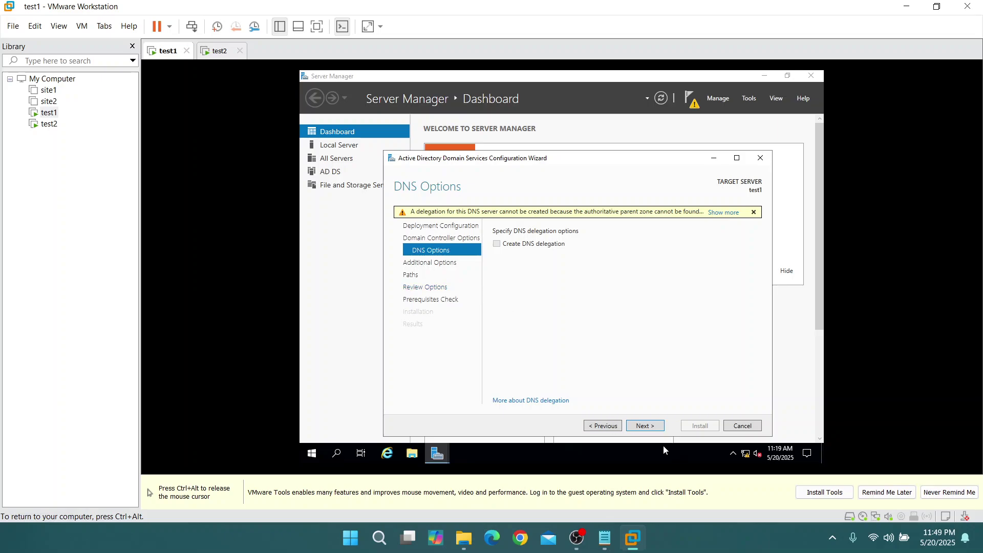
Accept the DNS options, NetBIOS name ADMIN and default folder paths, then run the prerequisites check
left_click(649, 426)
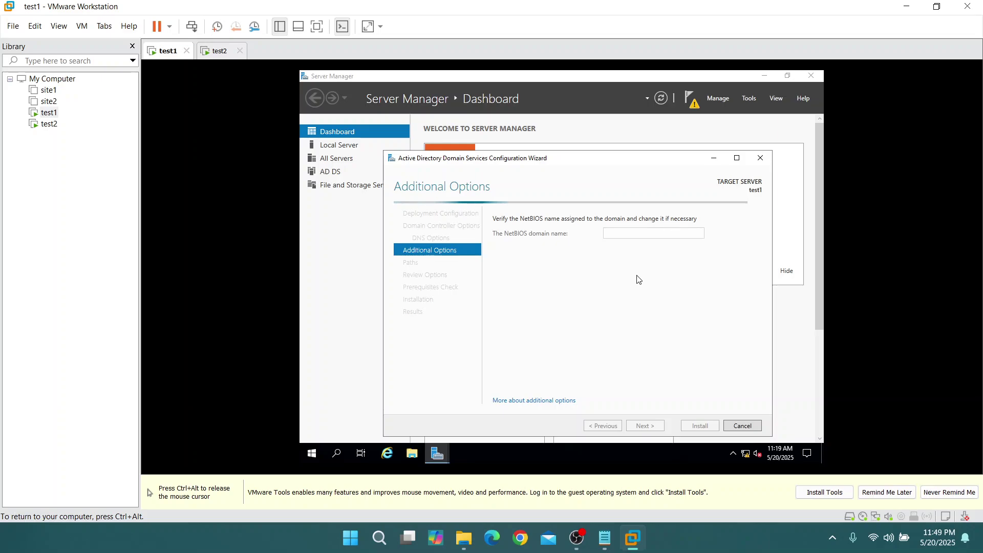
key("ctrl+alt")
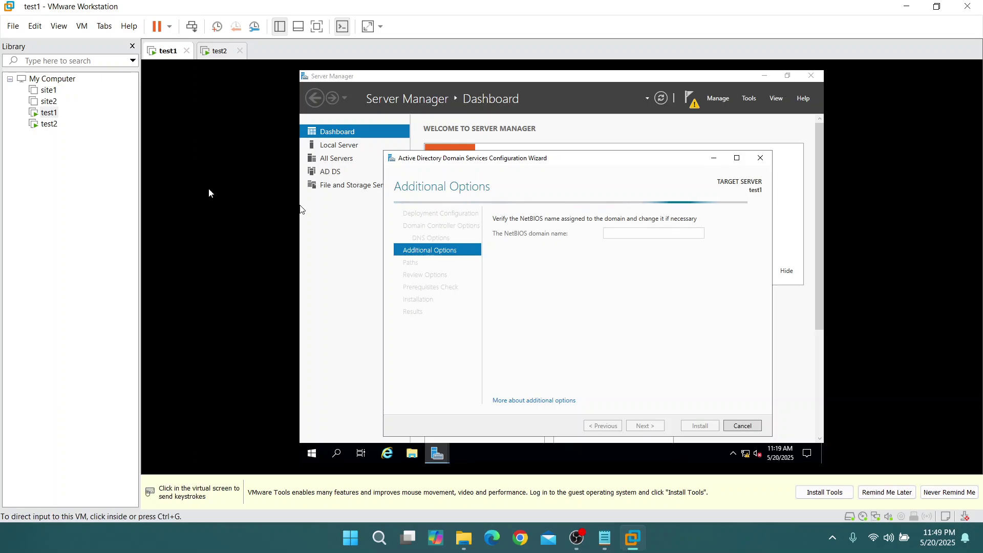
left_click(634, 331)
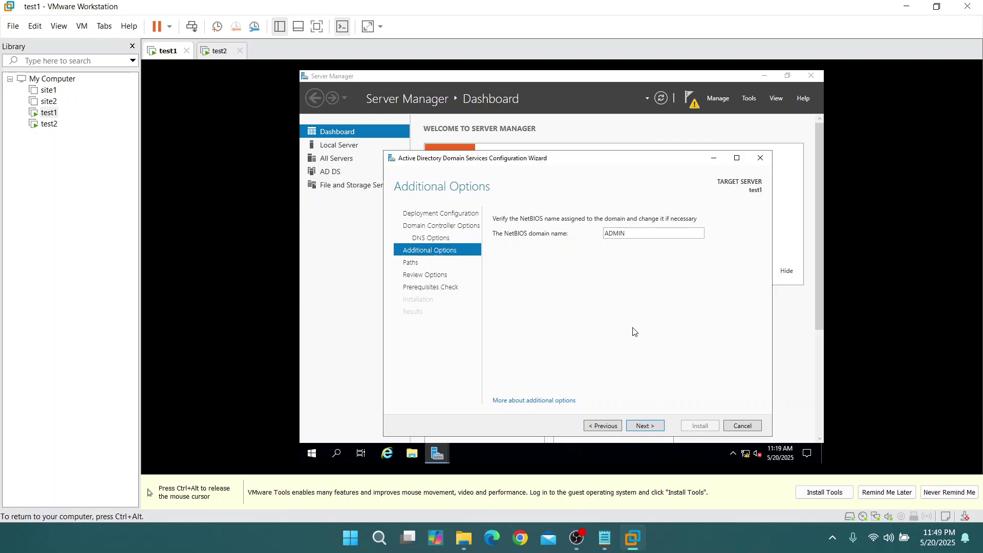
left_click(647, 428)
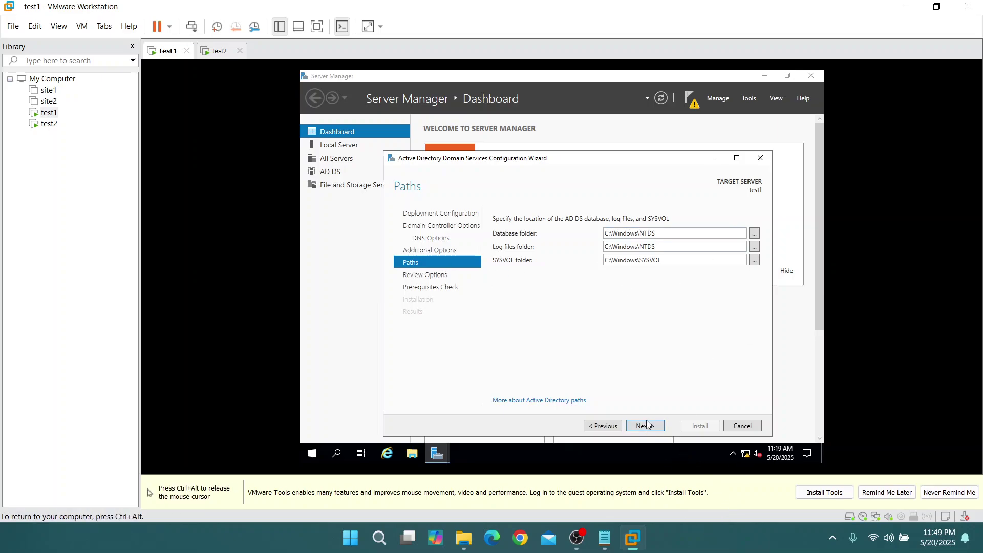
left_click(659, 430)
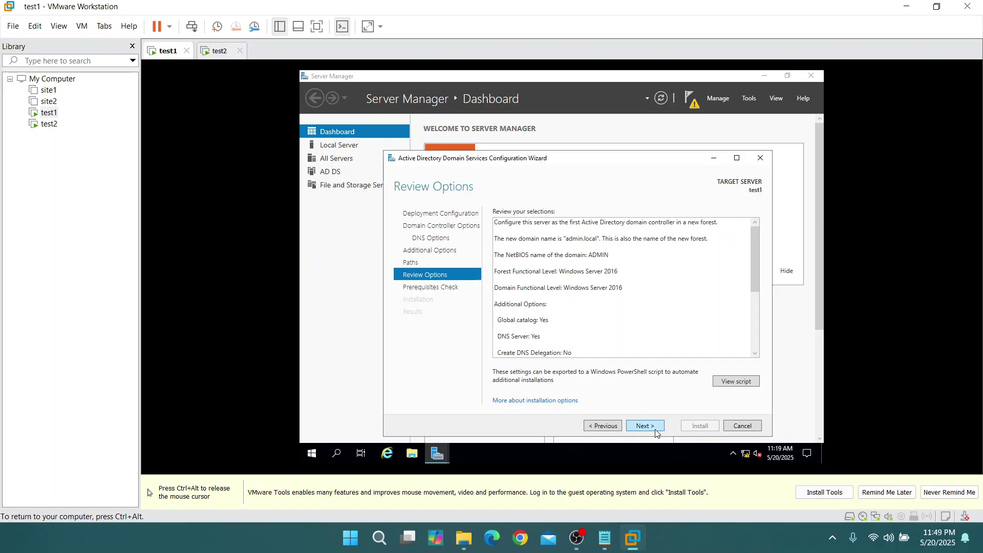
left_click(650, 429)
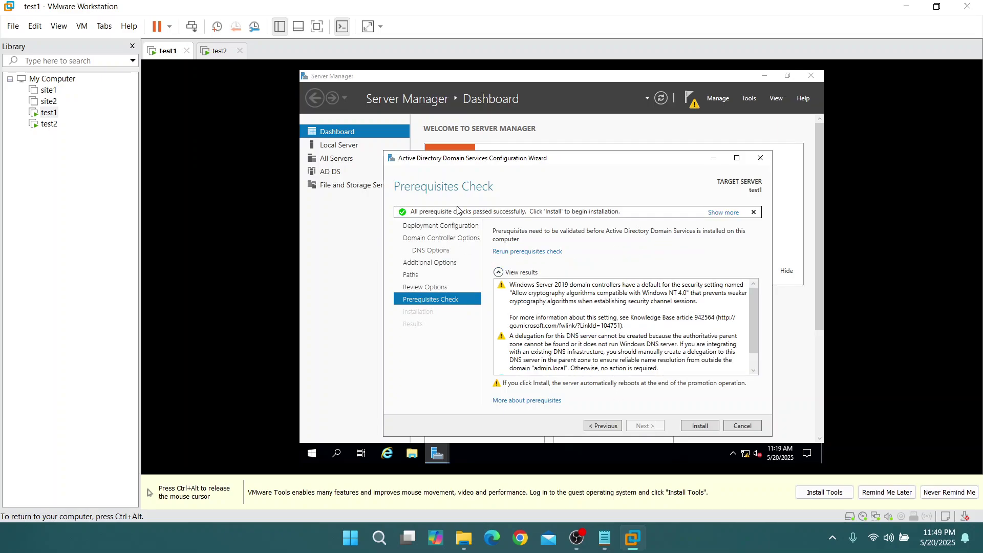
Start the domain controller installation on test1 and switch to test2
left_click(700, 427)
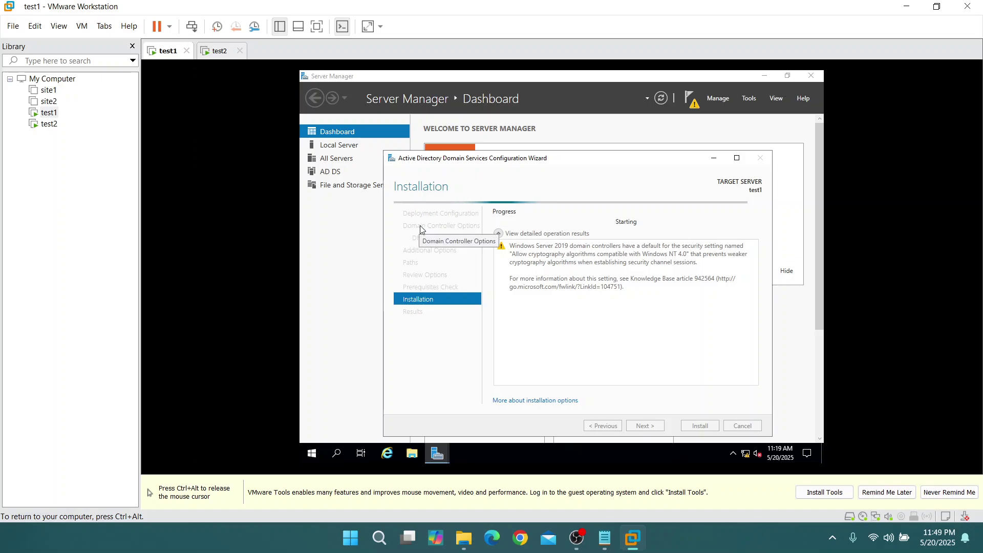
key("ctrl+alt")
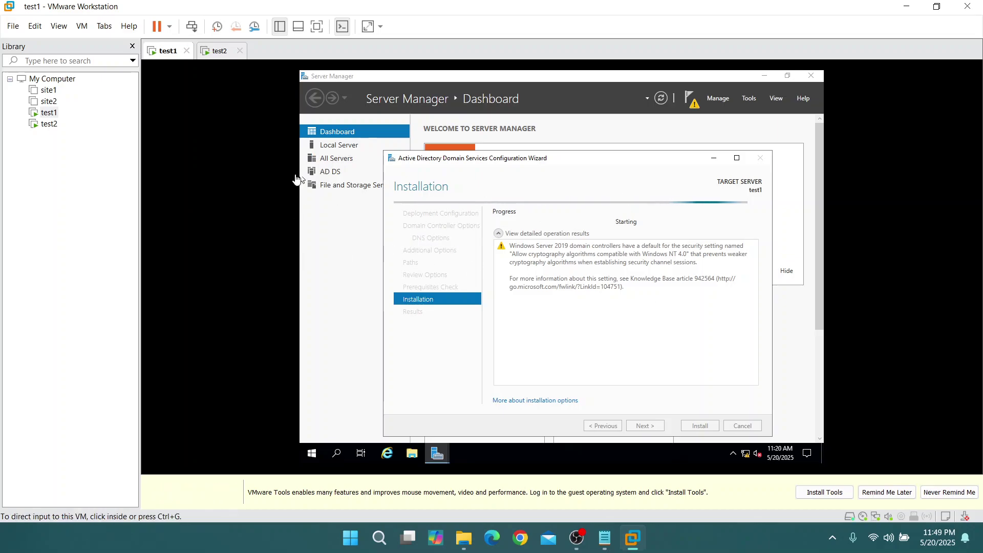
left_click(219, 50)
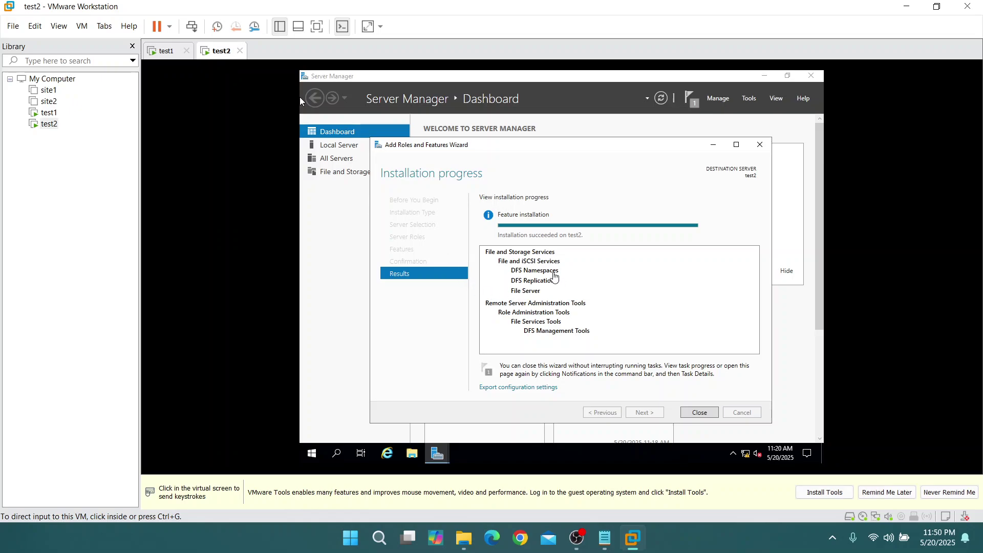
Close test2's completed feature wizard and Server Manager, then return to the test1 tab
left_click(700, 412)
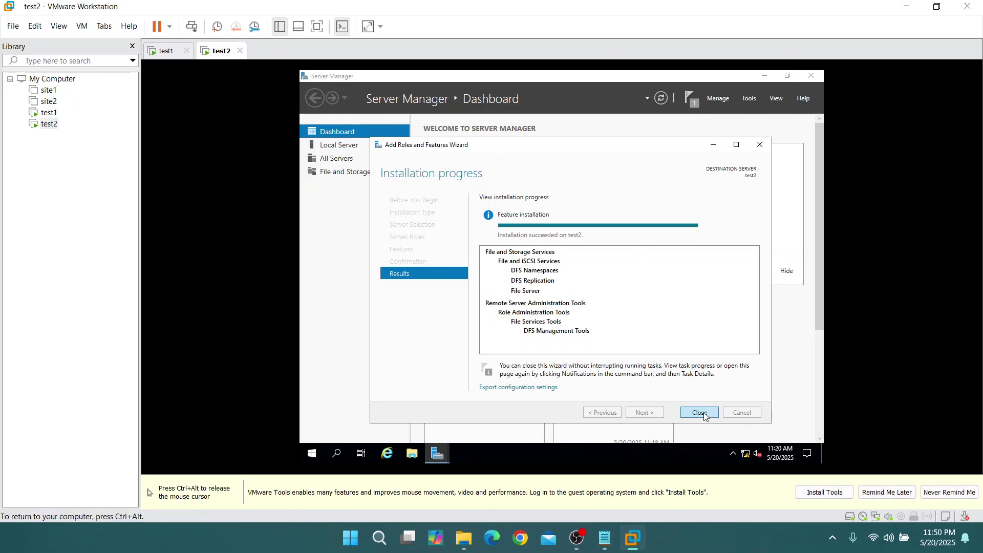
left_click(811, 77)
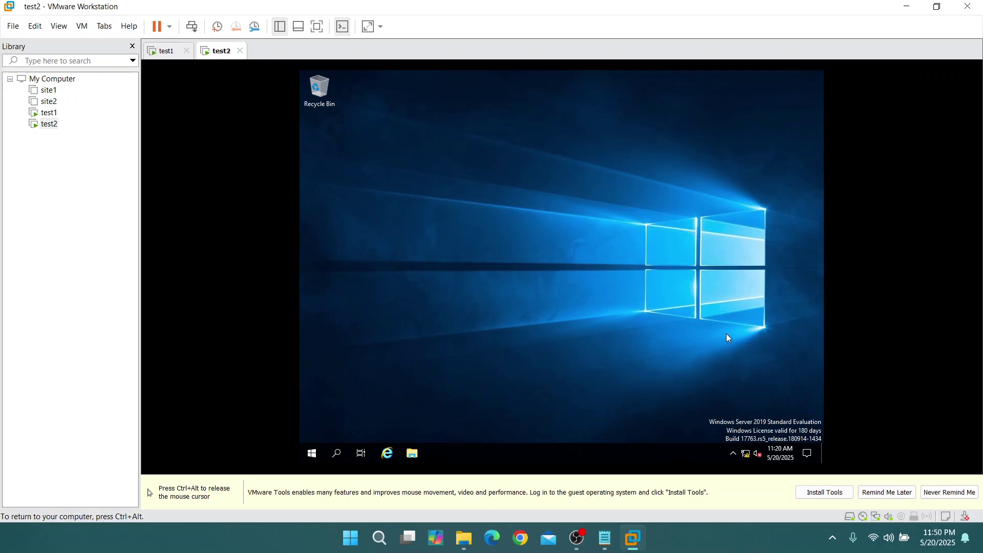
left_click(167, 51)
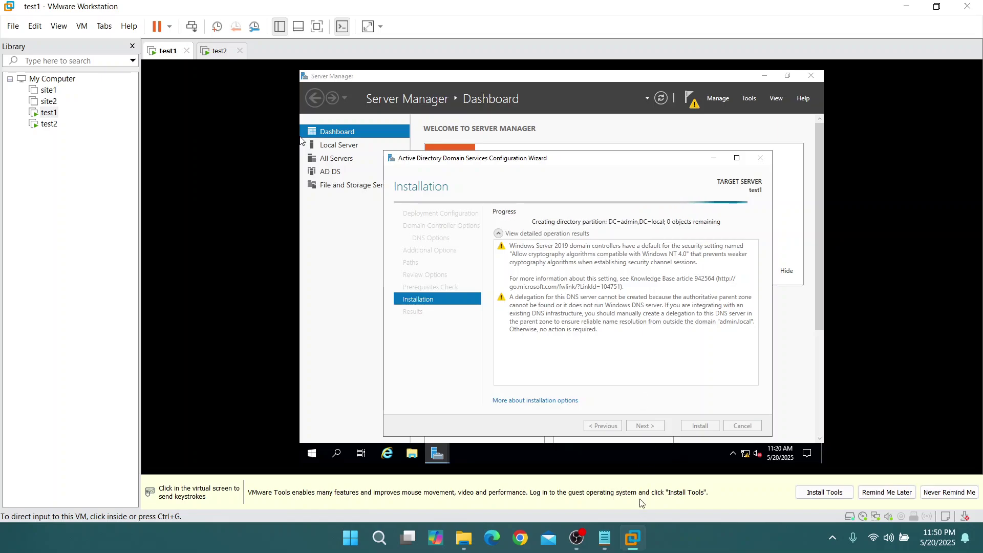
Dismiss test1's 'You're about to be signed out' notice so it restarts after AD DS installation
left_click(583, 544)
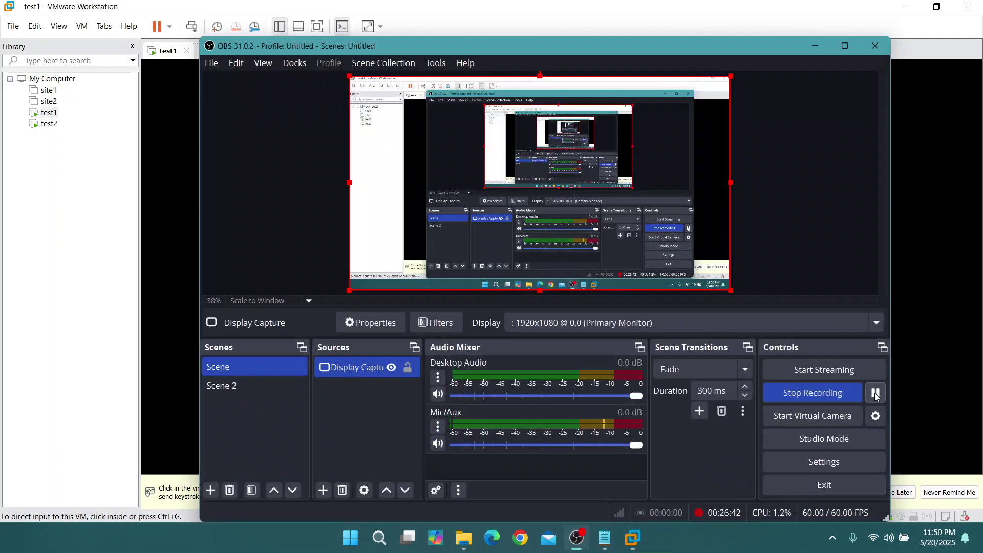
left_click(818, 47)
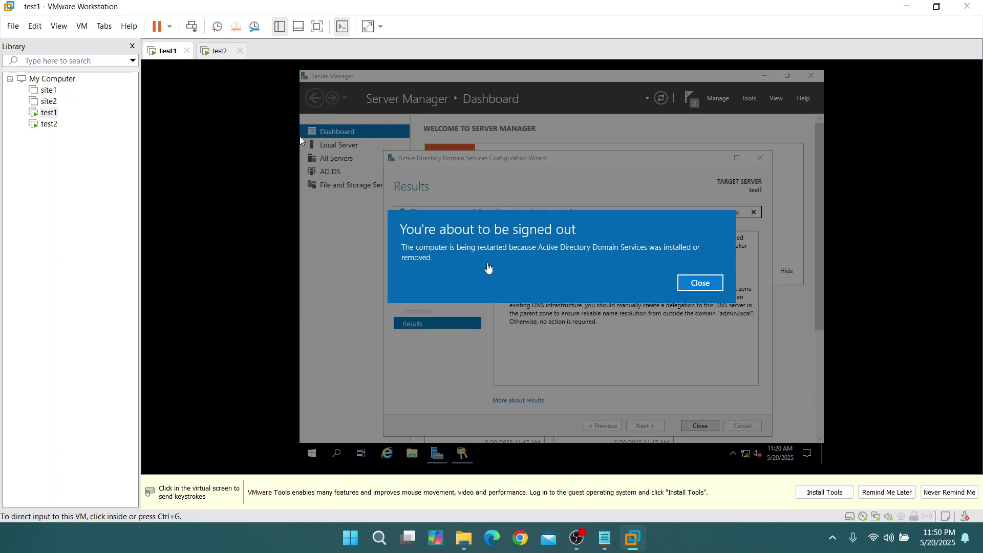
left_click(706, 285)
left_click(706, 285)
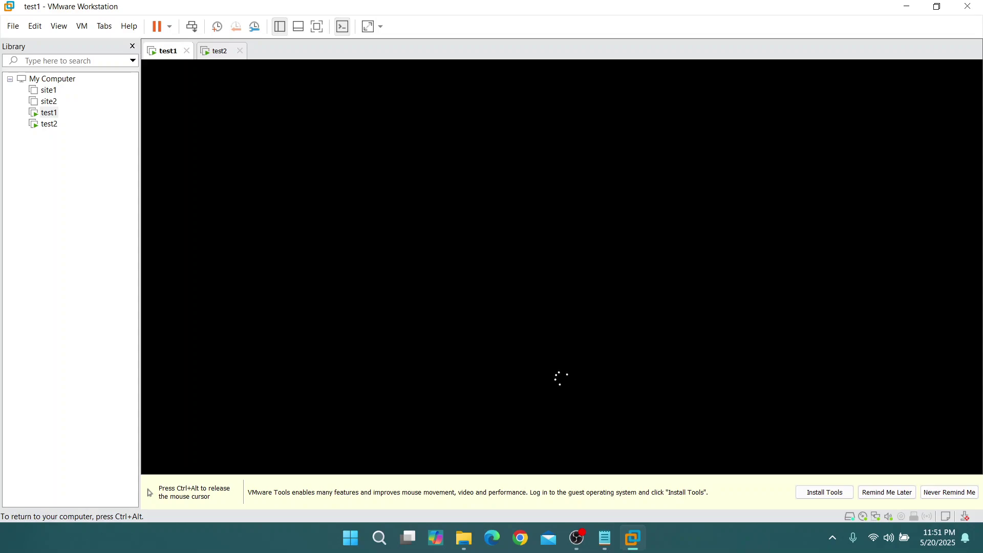
Review the Notepad task checklist, minimize it, and wait for test1 to reach its lock screen
key("ctrl+alt")
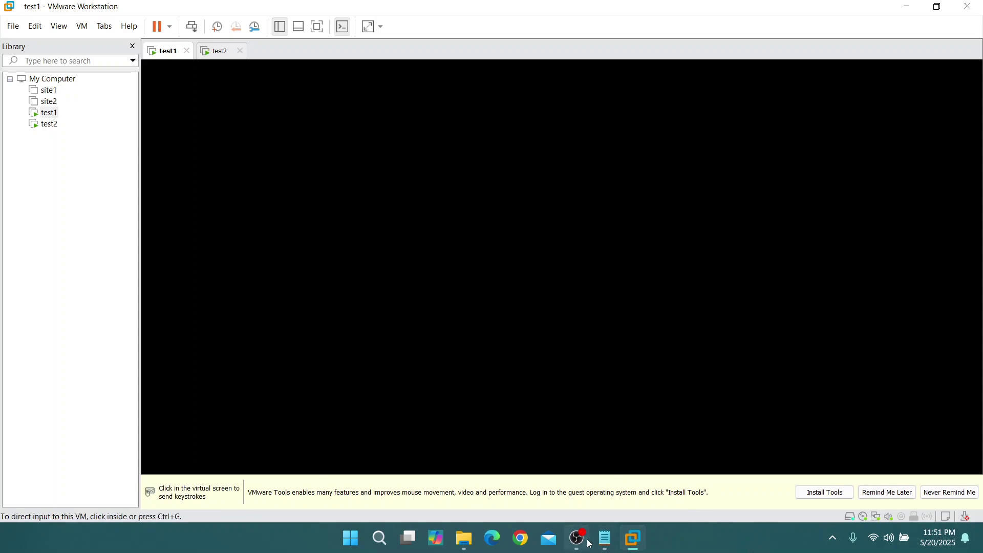
mouse_move(582, 542)
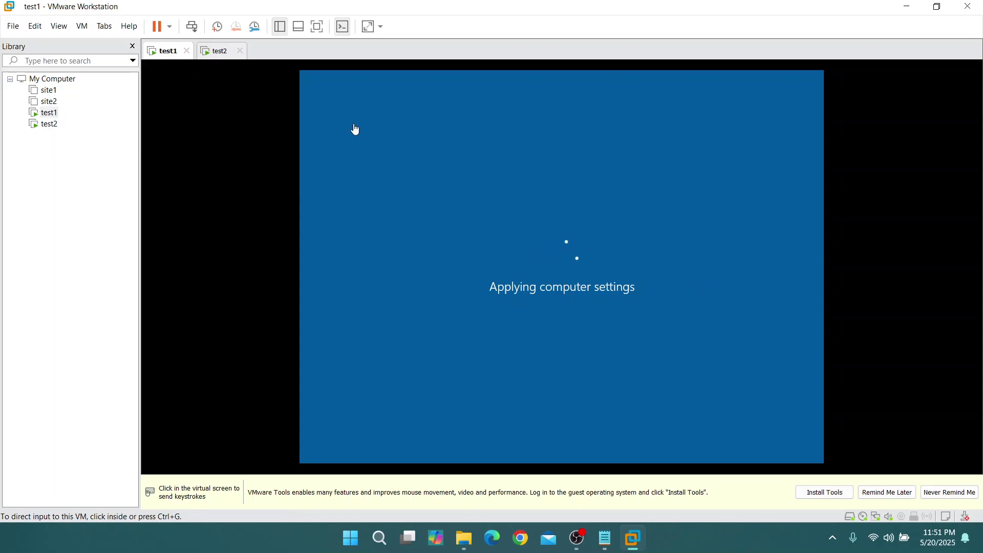
left_click(605, 548)
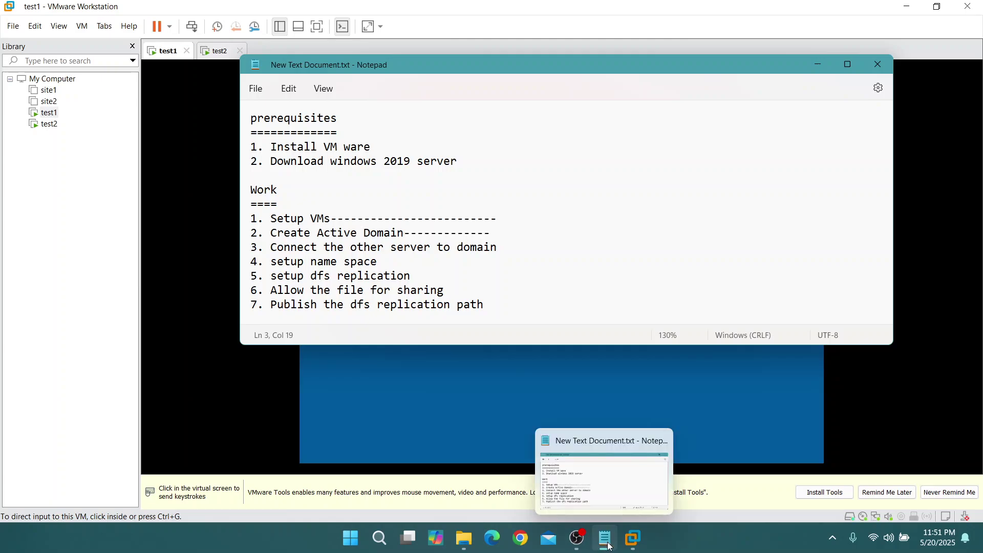
left_click(606, 546)
left_click(487, 291)
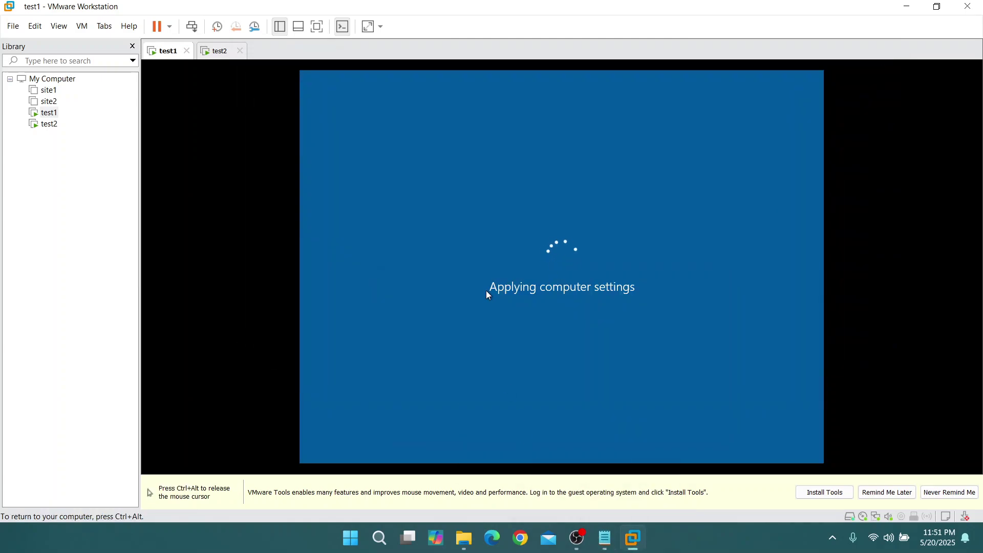
key("ctrl+alt")
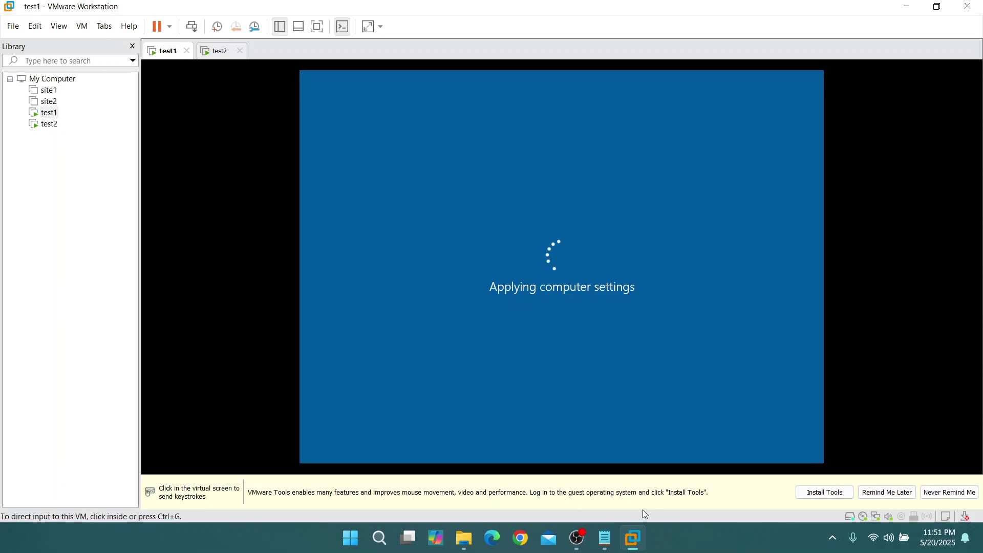
mouse_move(608, 542)
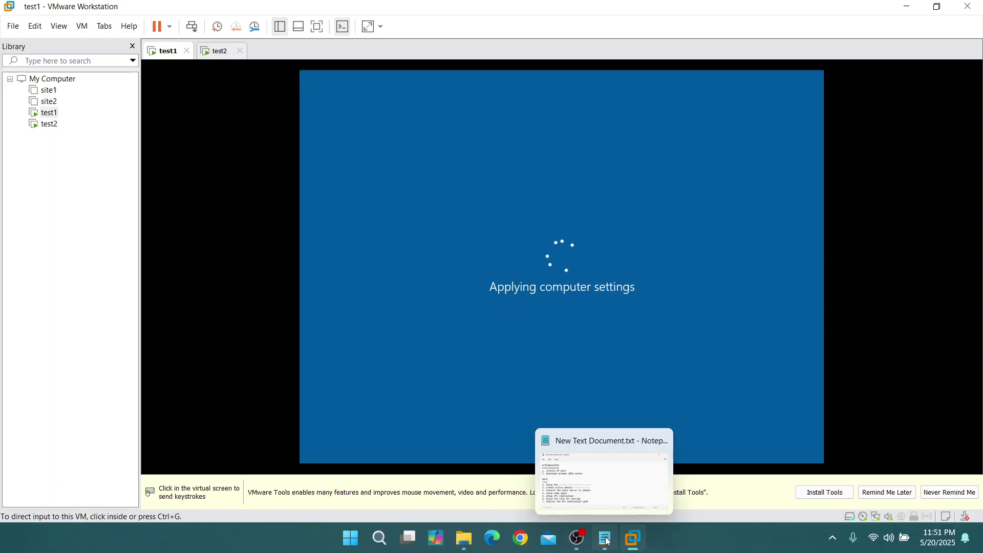
left_click(577, 539)
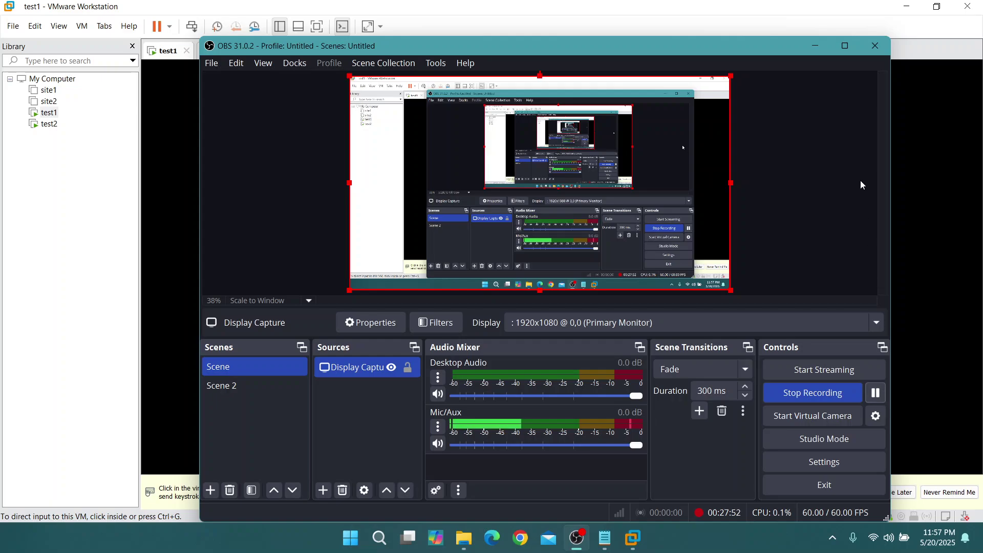
left_click(816, 52)
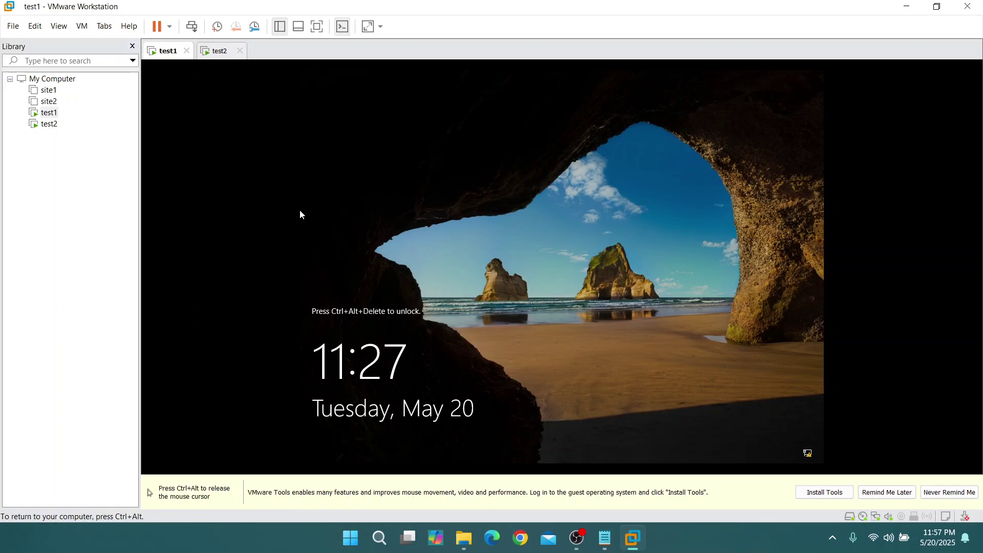
Send Ctrl+Alt+Del to test1 and sign in with the domain Administrator password
left_click(83, 27)
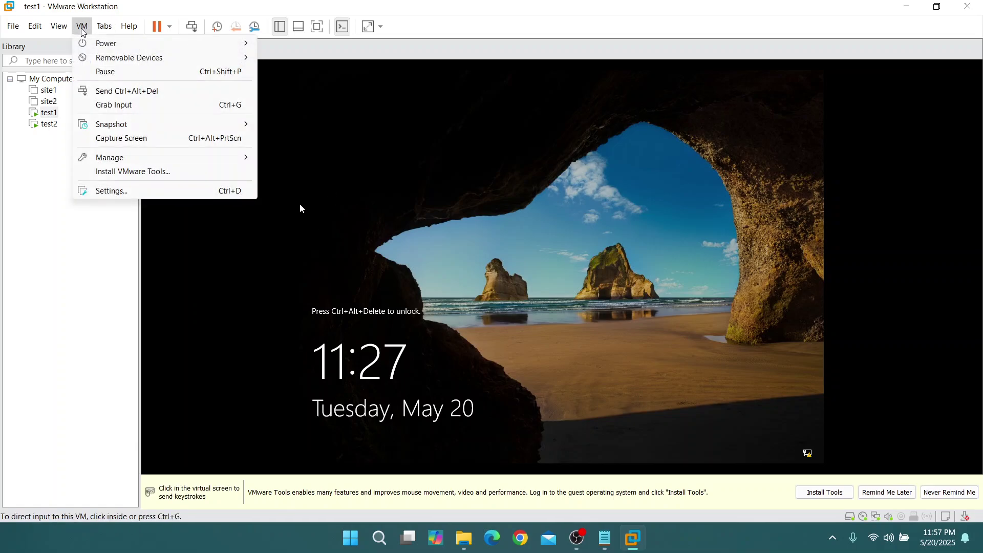
left_click(143, 95)
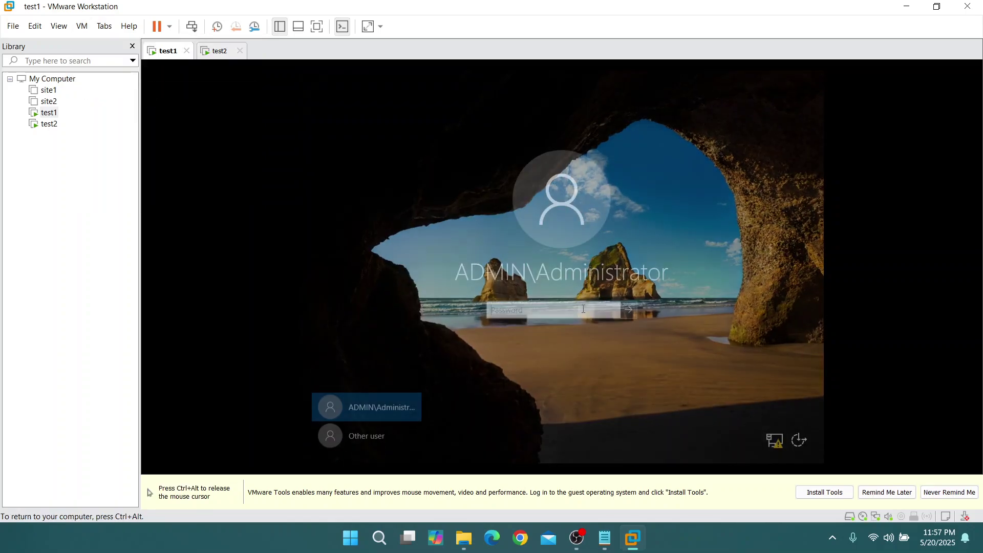
type("••")
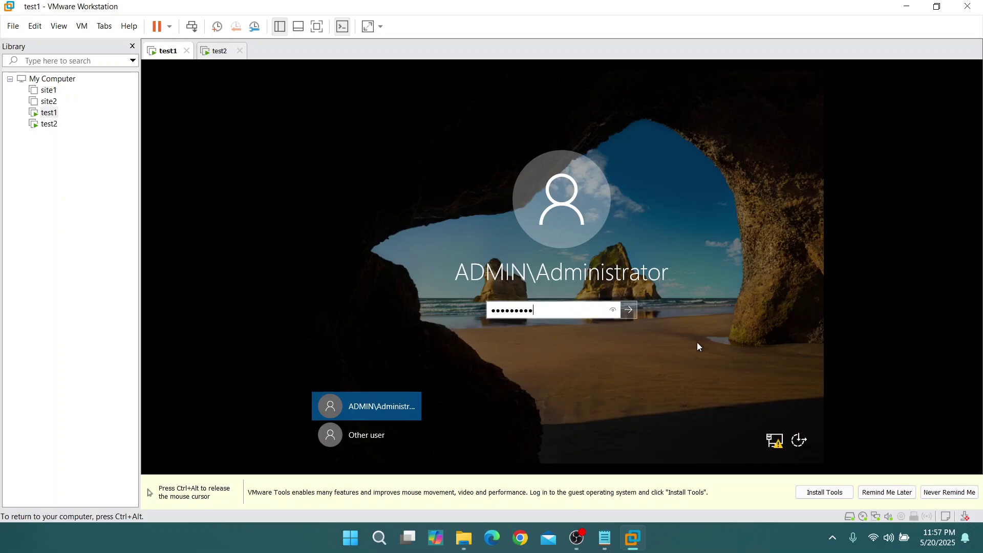
key("Return")
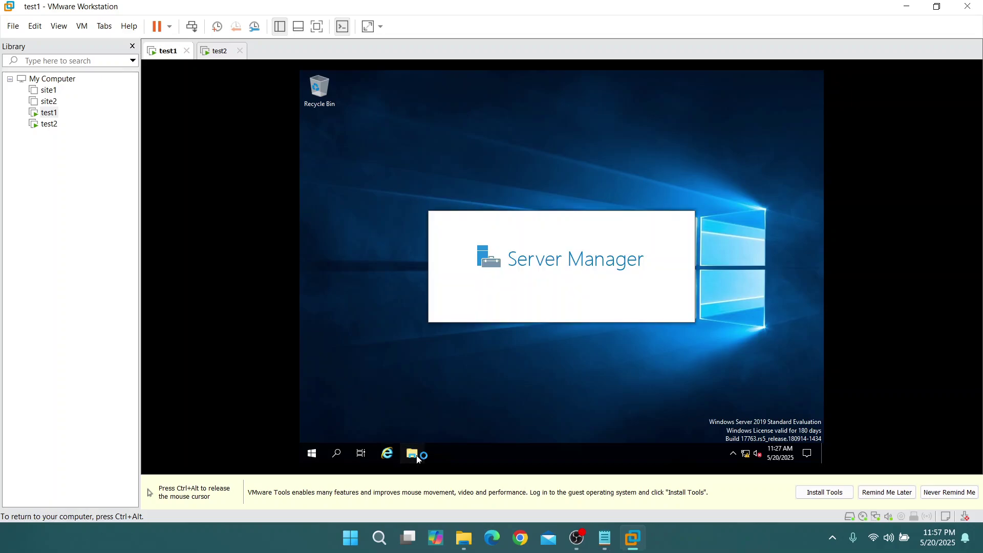
Open This PC's system properties on test1 to confirm it is test1.admin.local
left_click(416, 456)
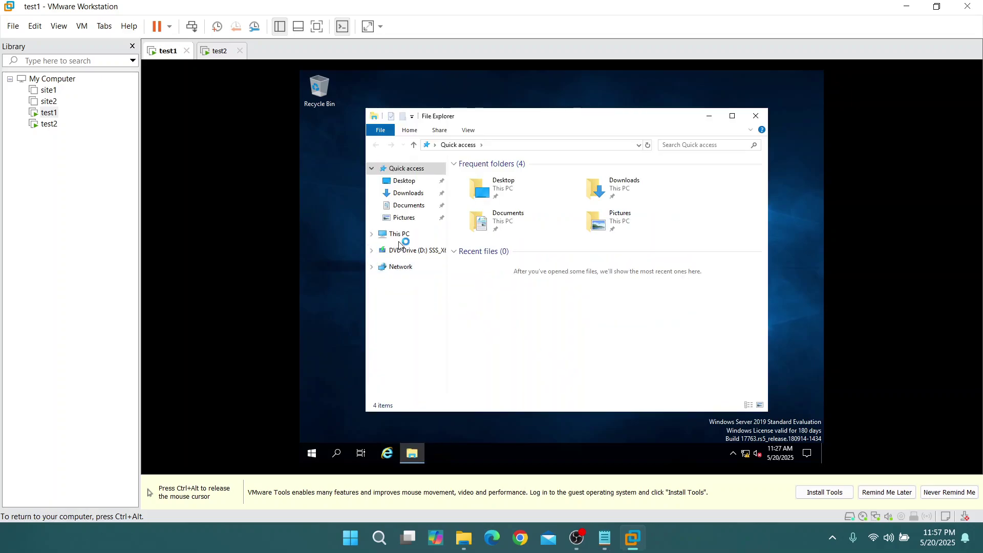
left_click(400, 236)
right_click(588, 357)
left_click(610, 353)
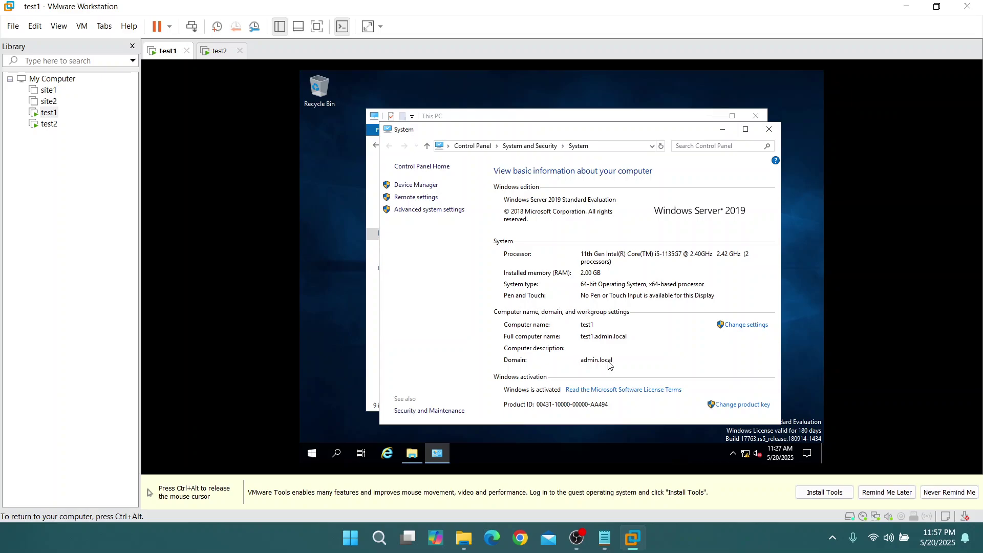
Close test1's Server Manager, glance at the checklist notes, and switch to test2
key("ctrl+alt")
left_click(718, 114)
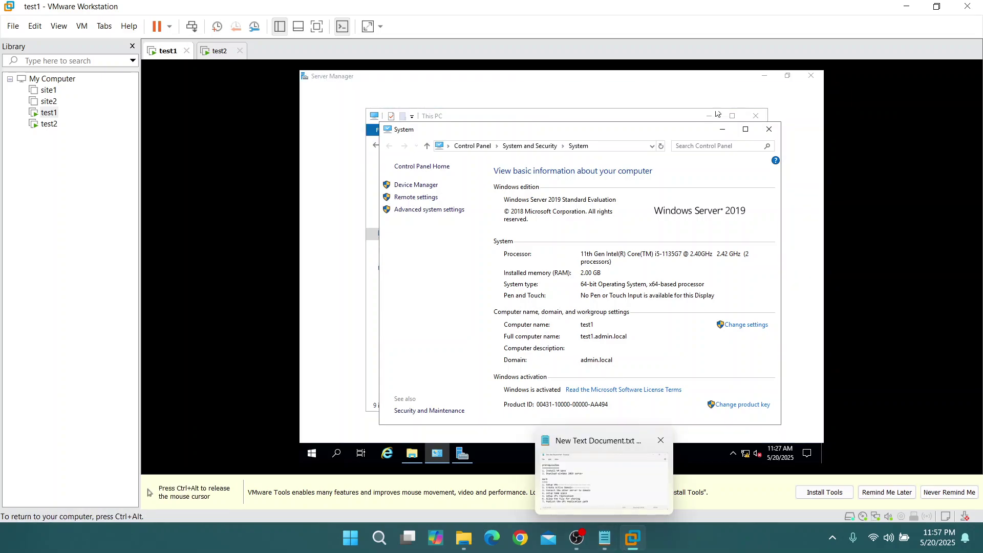
left_click(811, 76)
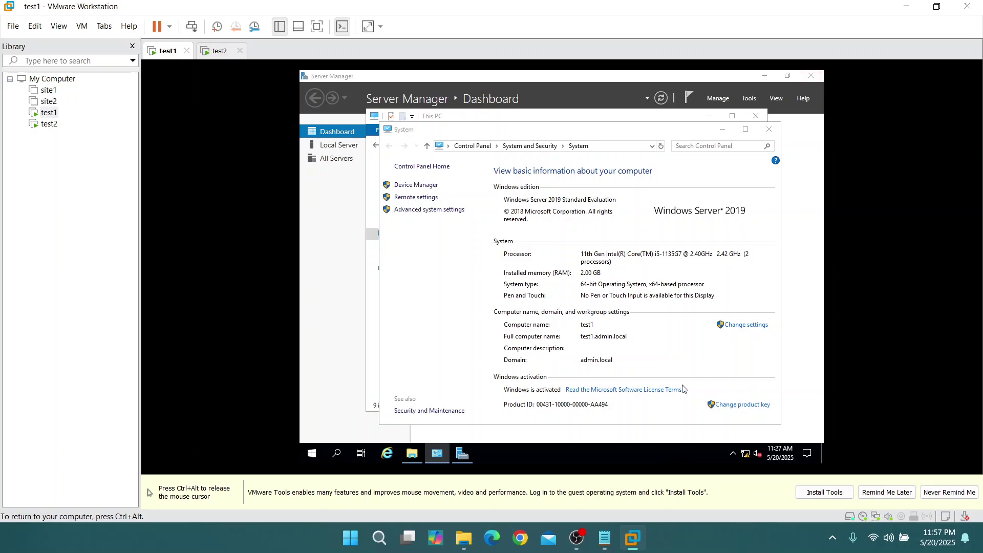
key("ctrl+alt")
left_click(605, 538)
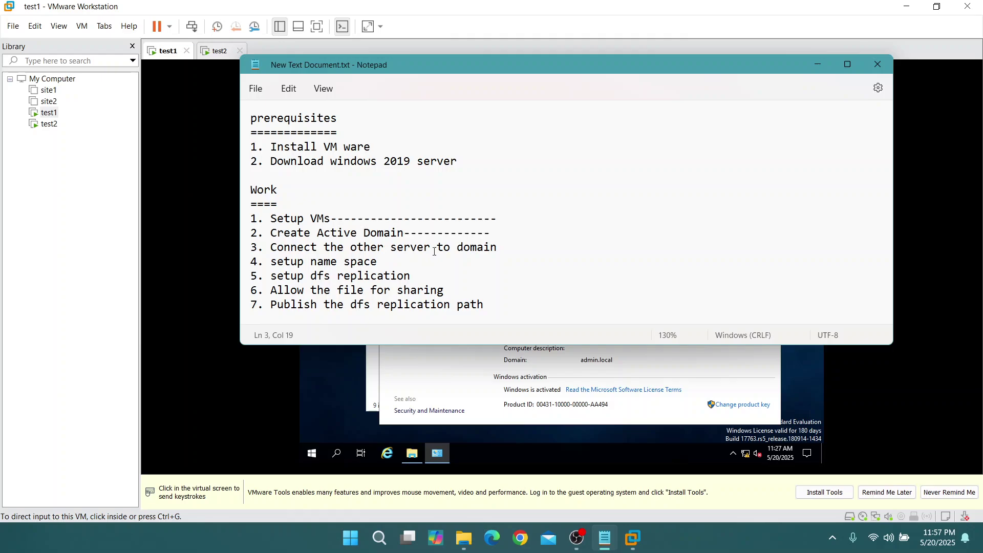
left_click(819, 68)
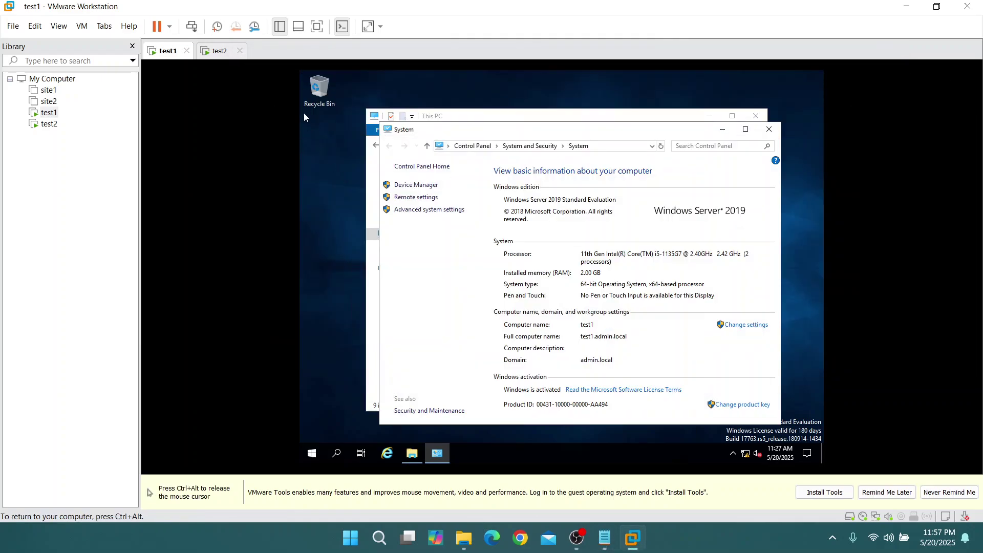
left_click(218, 52)
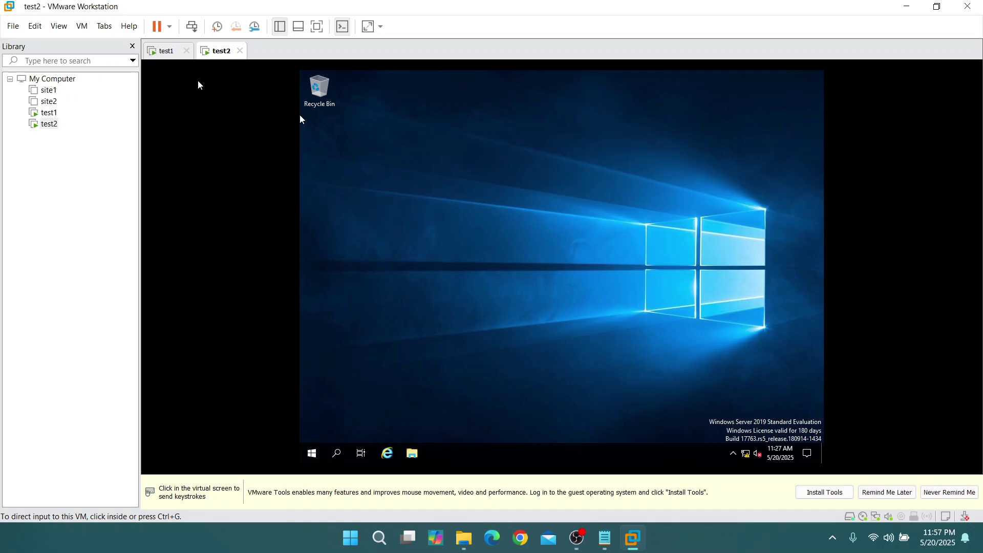
Open test2's system properties from This PC in File Explorer
left_click(160, 53)
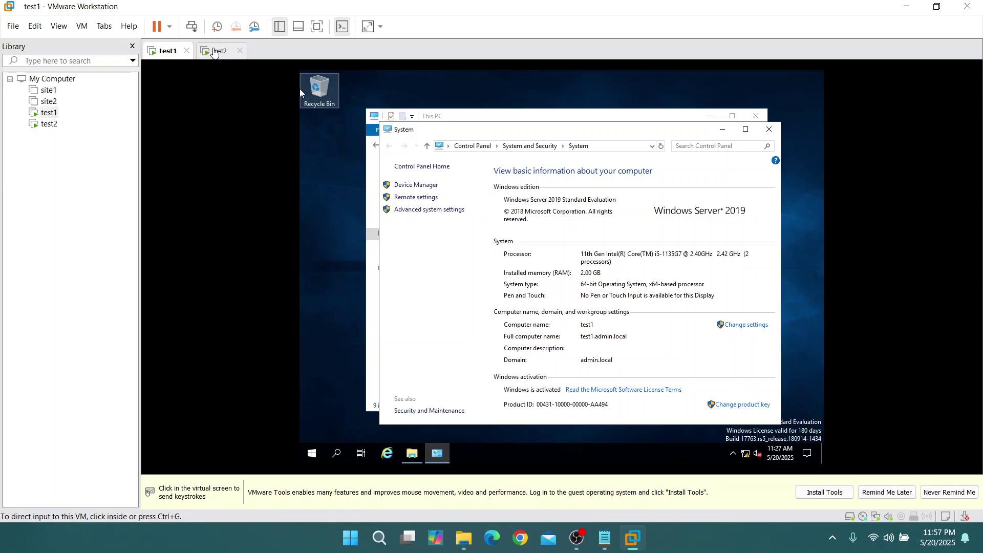
left_click(219, 51)
left_click(301, 120)
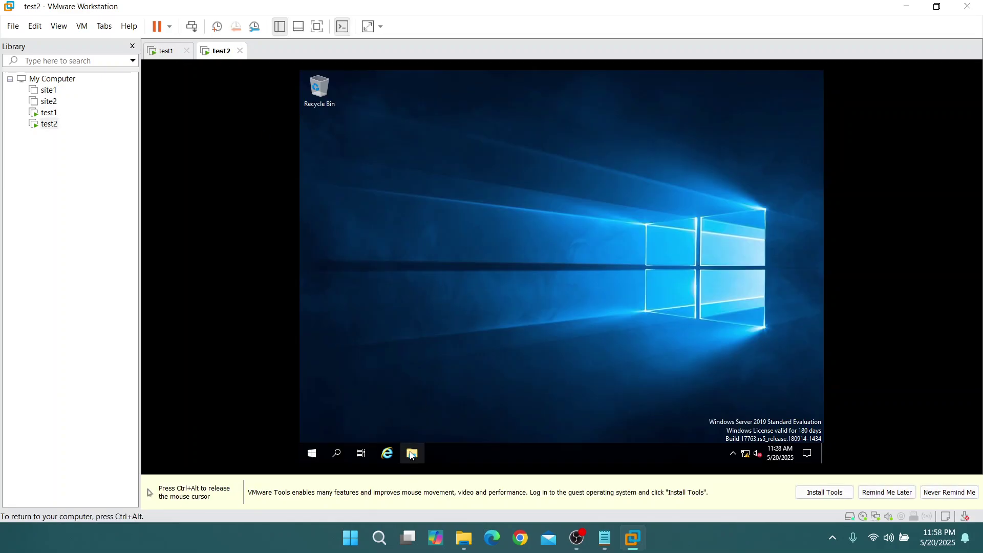
left_click(412, 454)
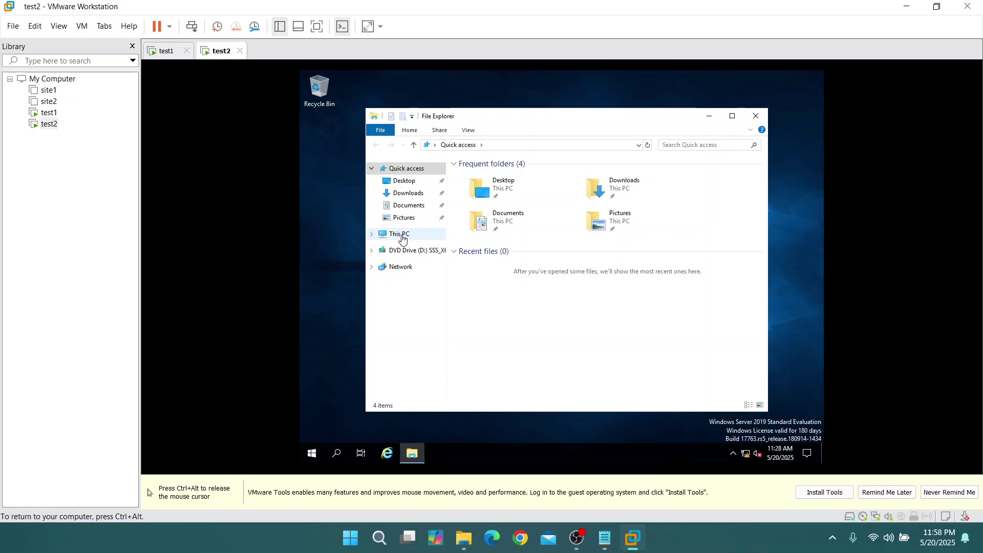
left_click(403, 238)
right_click(569, 364)
left_click(582, 359)
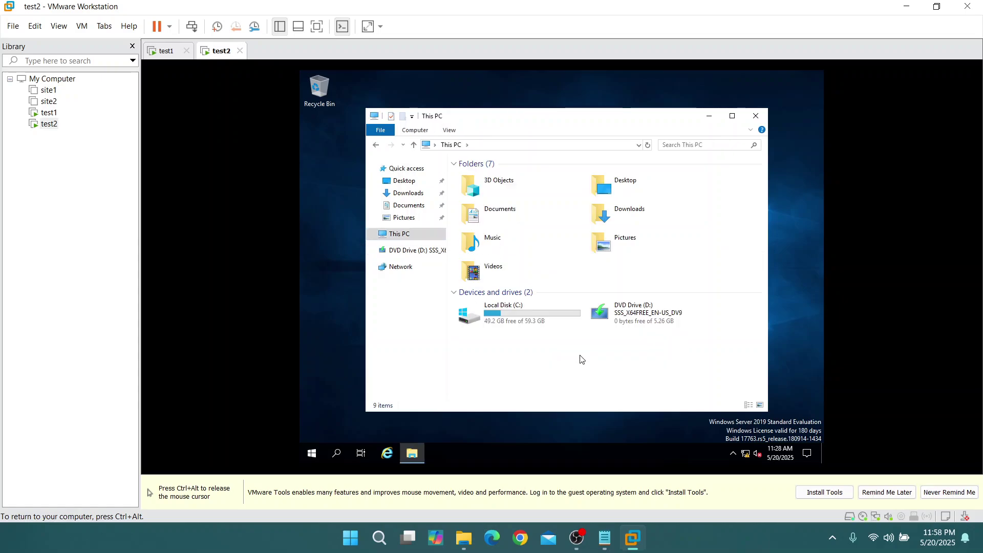
Change test2's membership to the admin.local domain
left_click(722, 328)
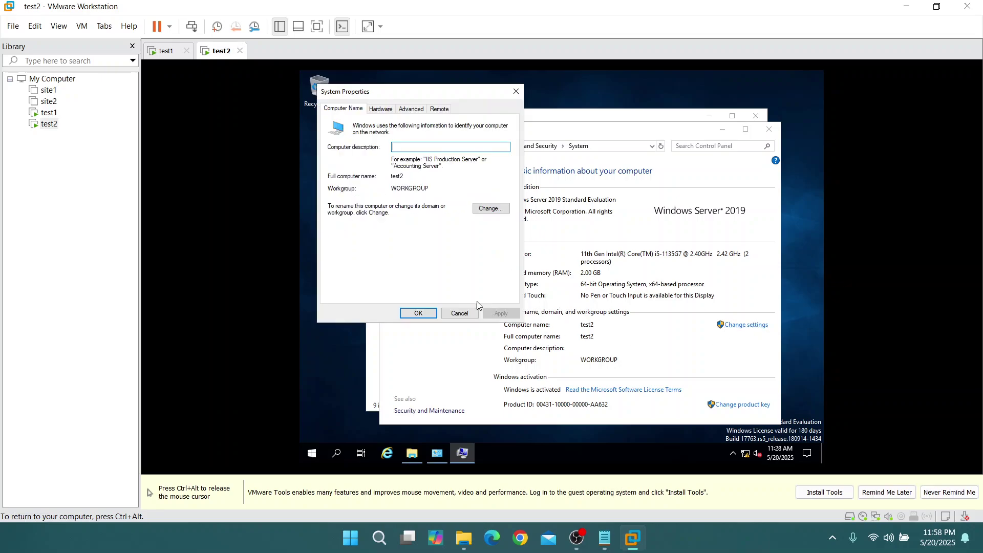
left_click(493, 209)
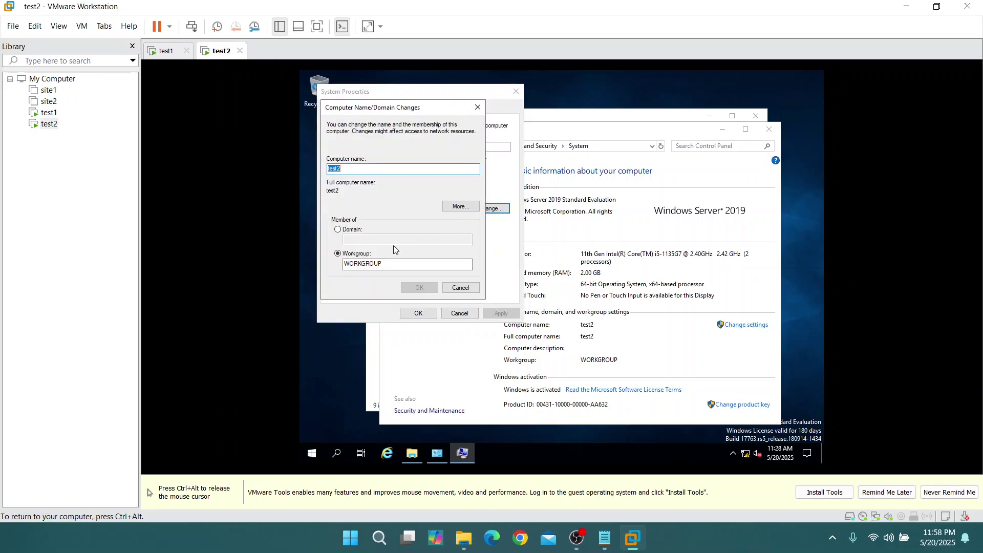
left_click(342, 229)
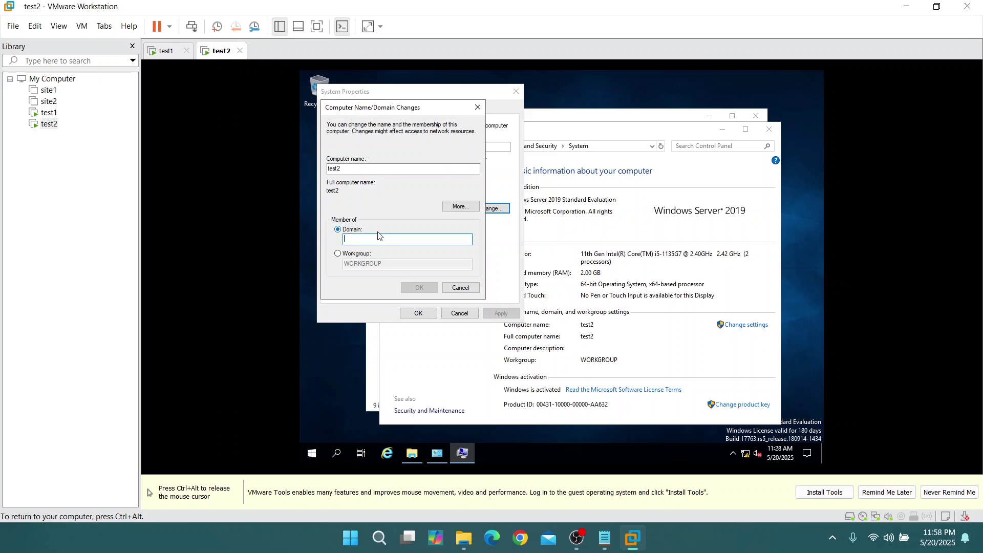
type("admin.local")
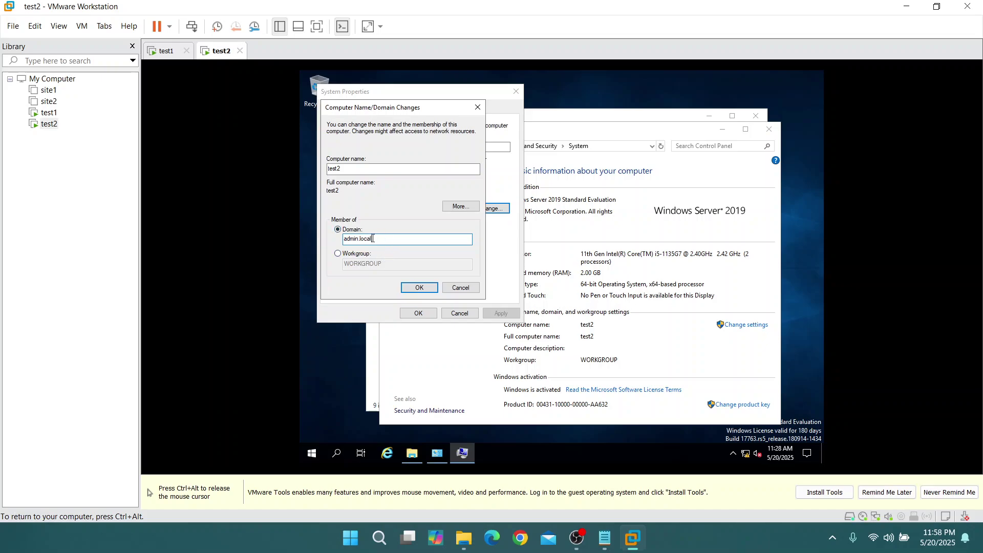
left_click(417, 288)
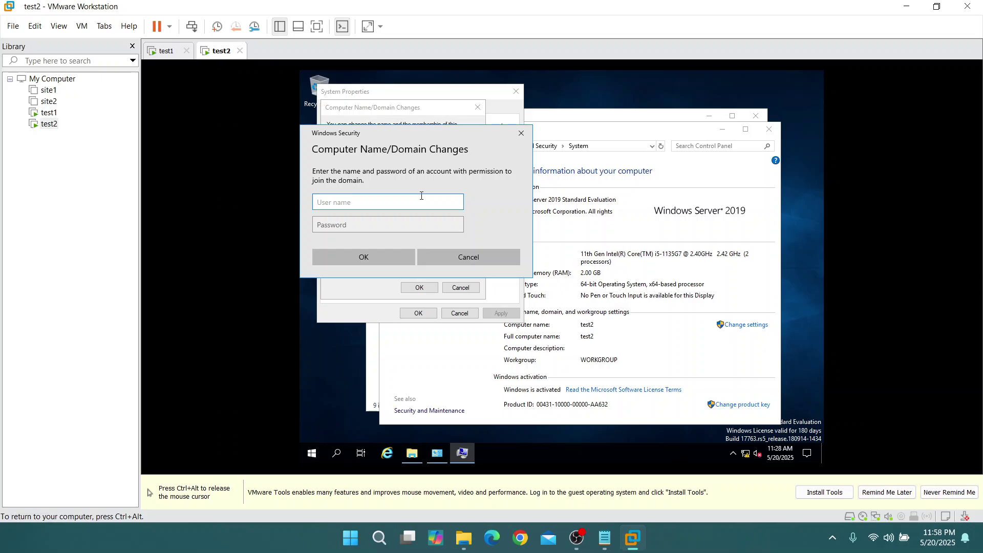
Authorize the domain join with the Administrator account and its password
type("Administrator")
key("Tab")
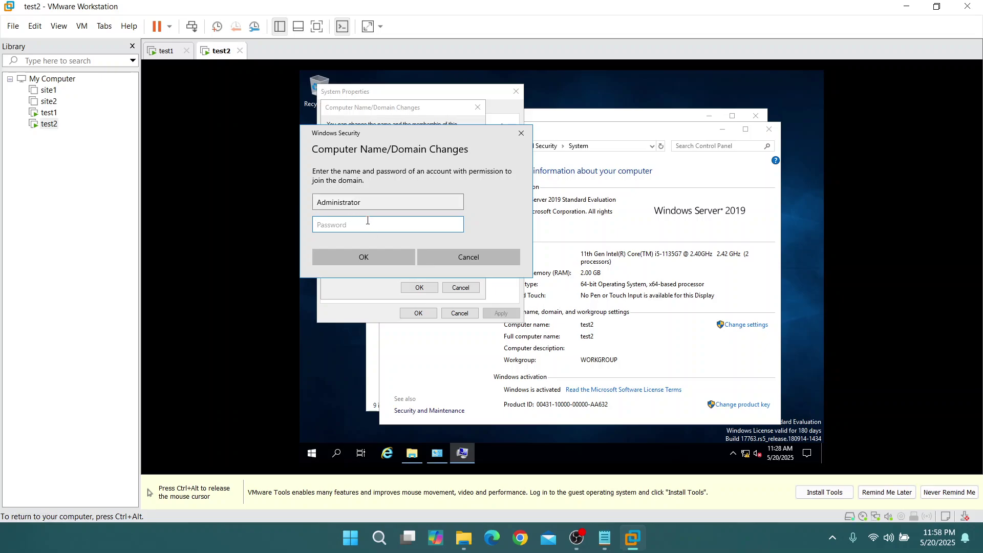
type("•••")
left_click(461, 226)
left_click(383, 257)
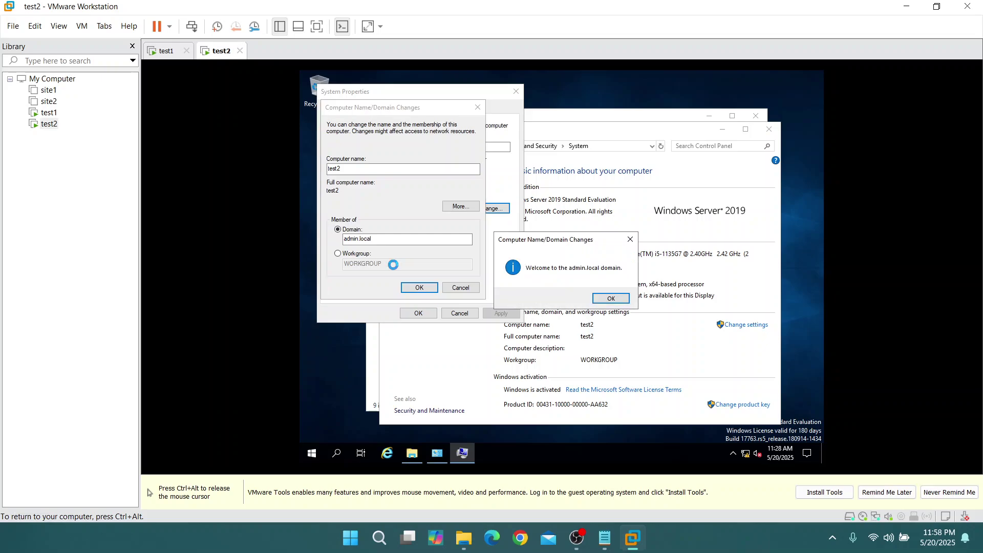
Acknowledge the welcome to admin.local and restart notices, then restart test2 now
left_click(622, 301)
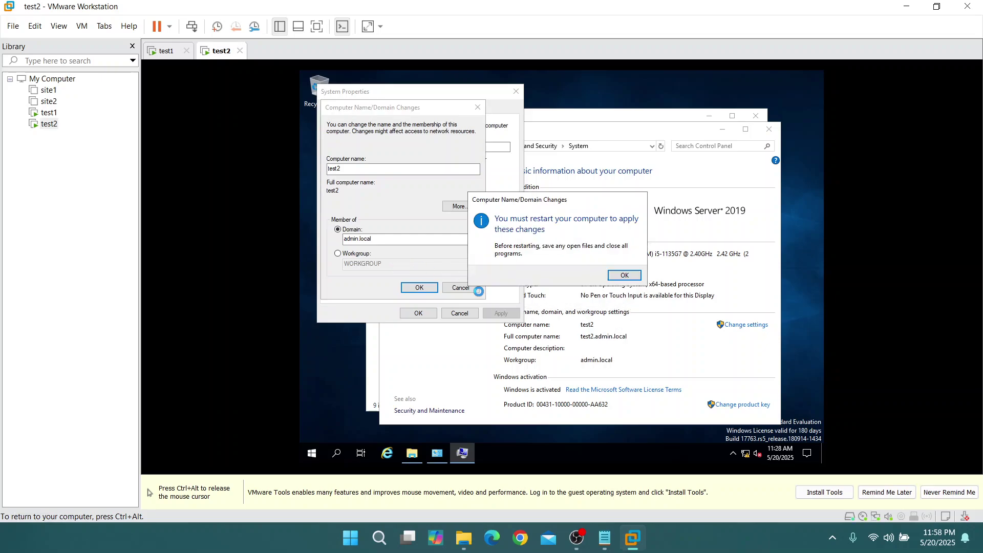
left_click(624, 277)
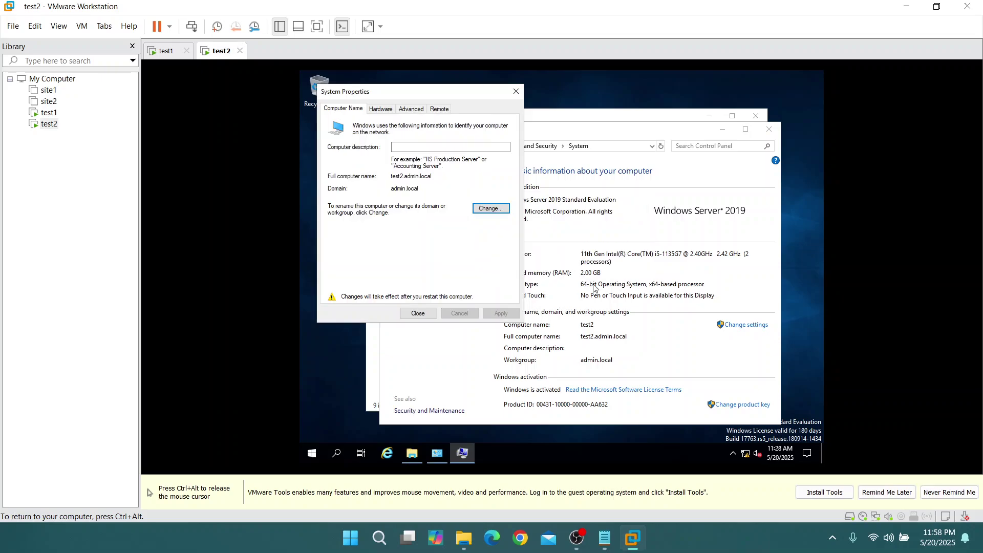
left_click(430, 314)
left_click(568, 272)
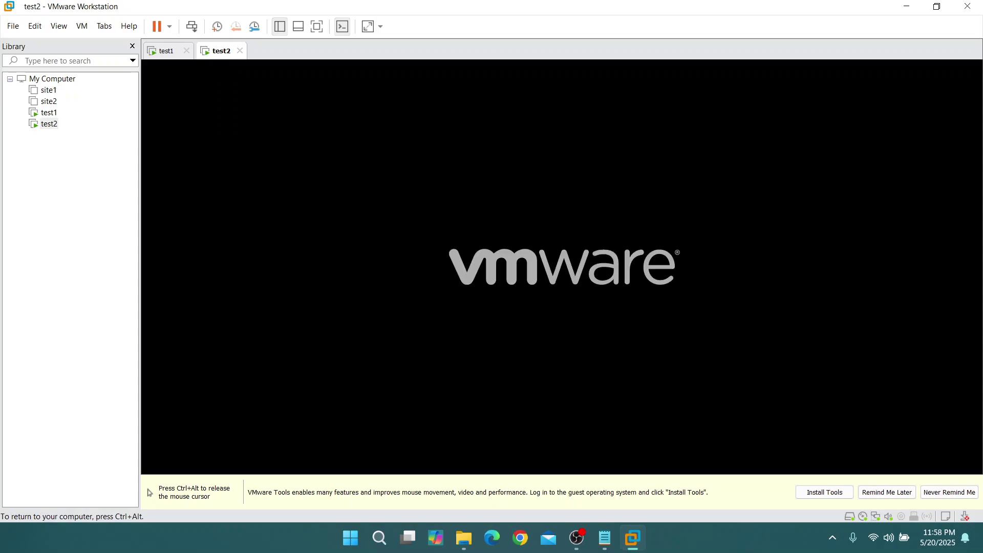
Close test1's system information and This PC windows, then switch to test2
key("ctrl+alt")
left_click(167, 53)
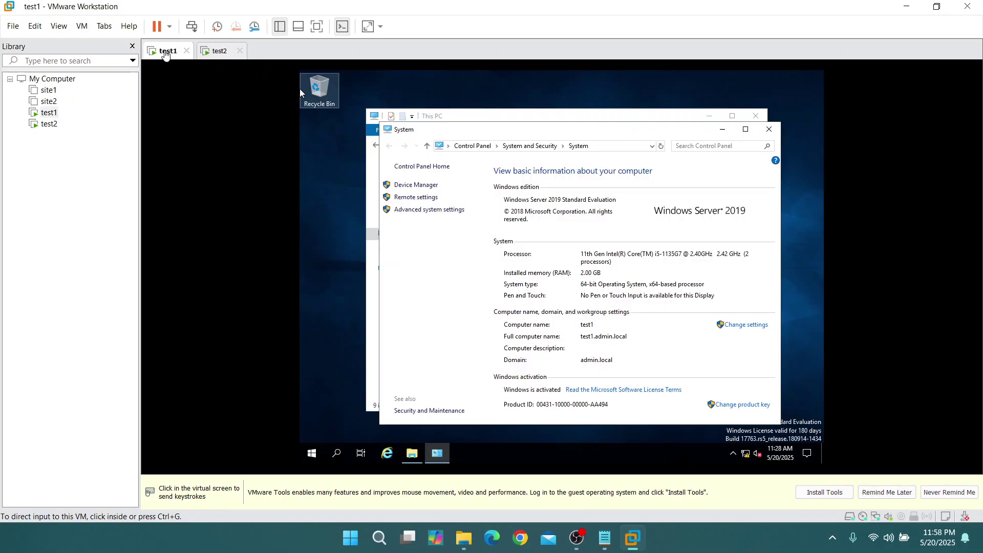
left_click(771, 132)
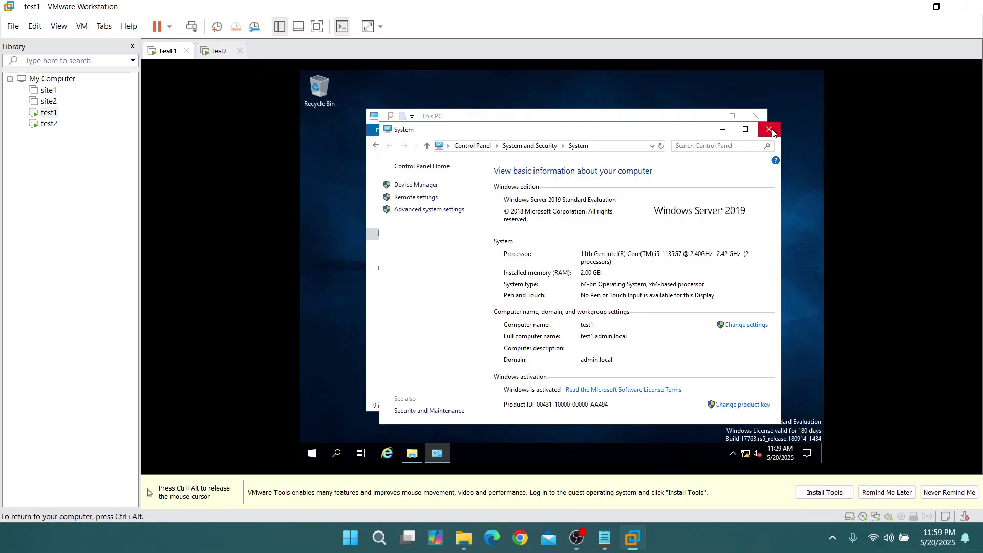
left_click(771, 131)
left_click(756, 117)
key("ctrl+alt")
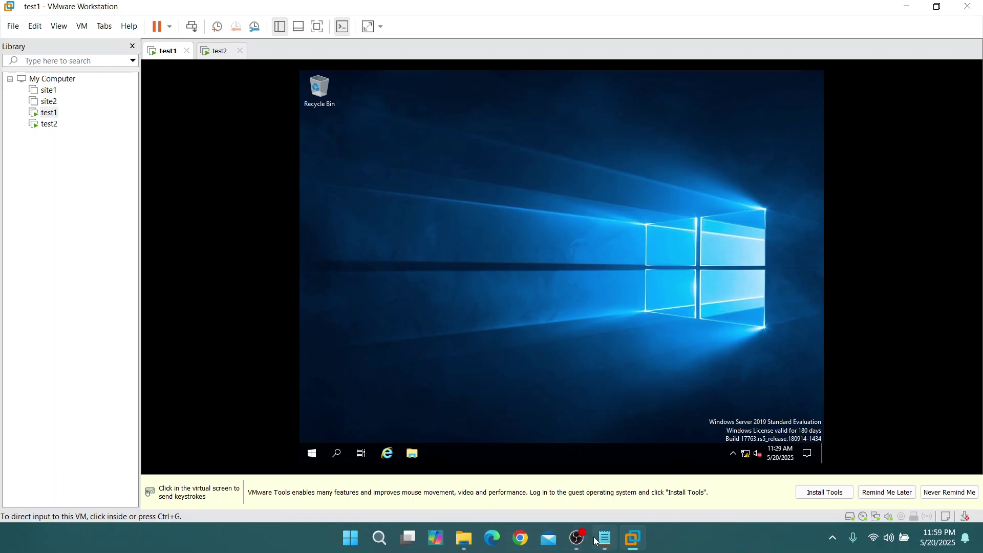
left_click(215, 52)
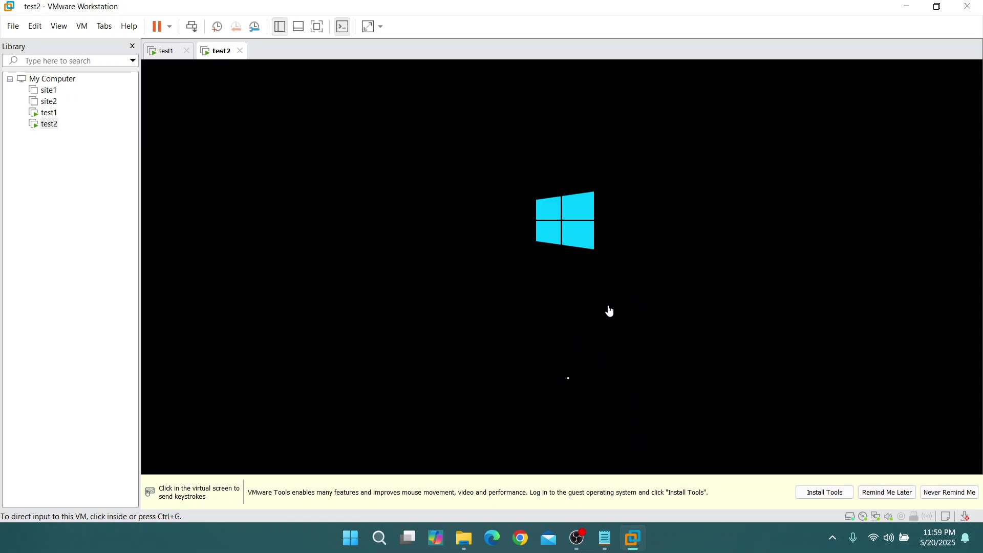
Send Ctrl+Alt+Del to the restarted test2 and start entering the Administrator password
left_click(578, 538)
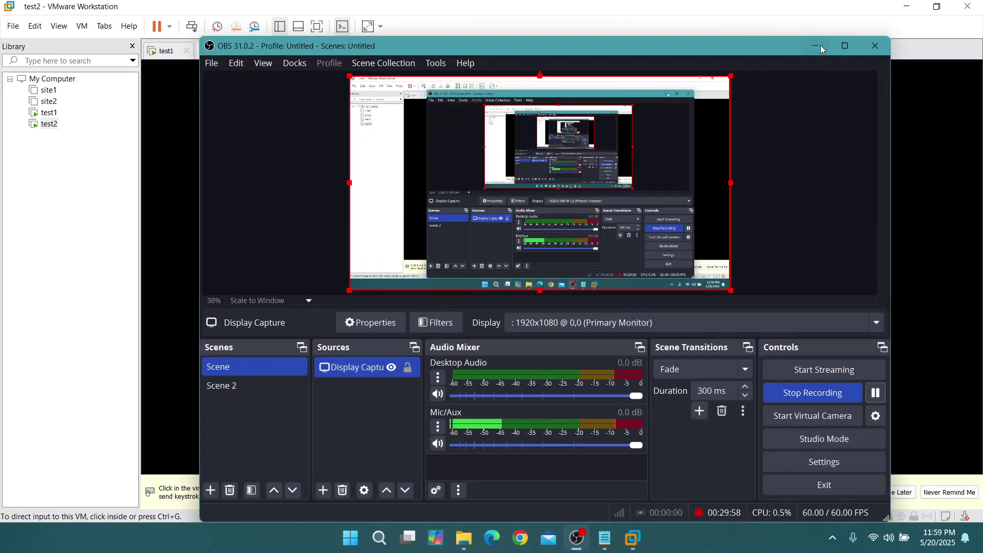
left_click(819, 45)
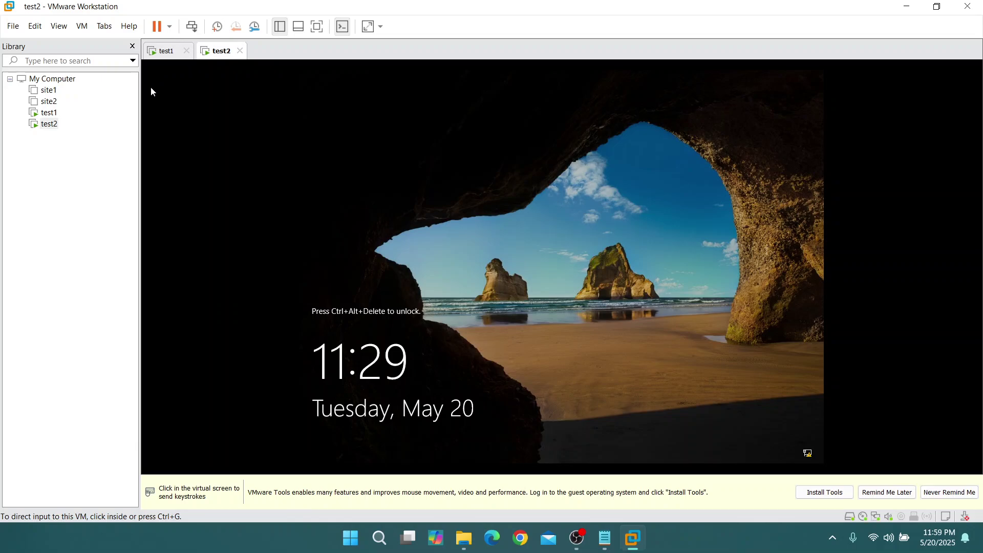
left_click(77, 25)
left_click(169, 93)
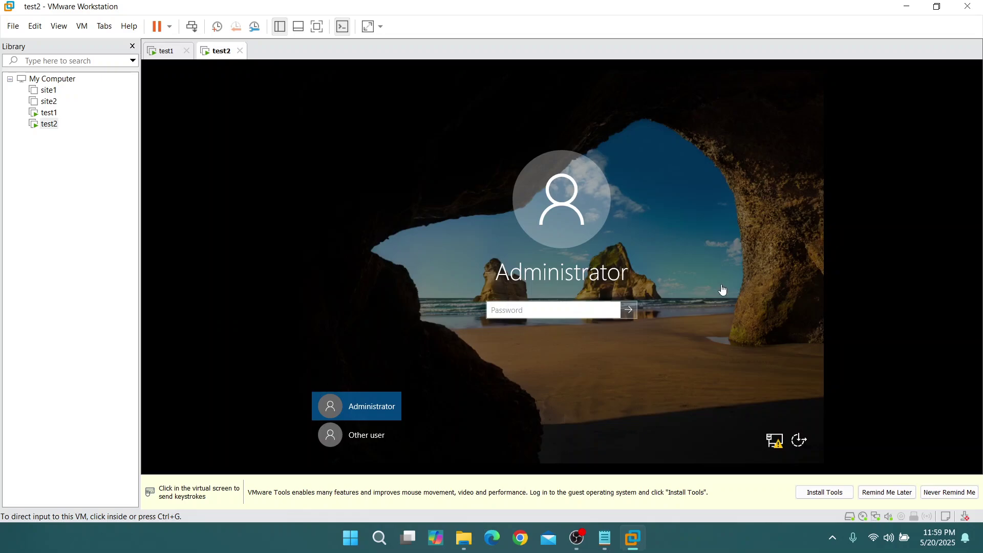
left_click(562, 312)
type("P")
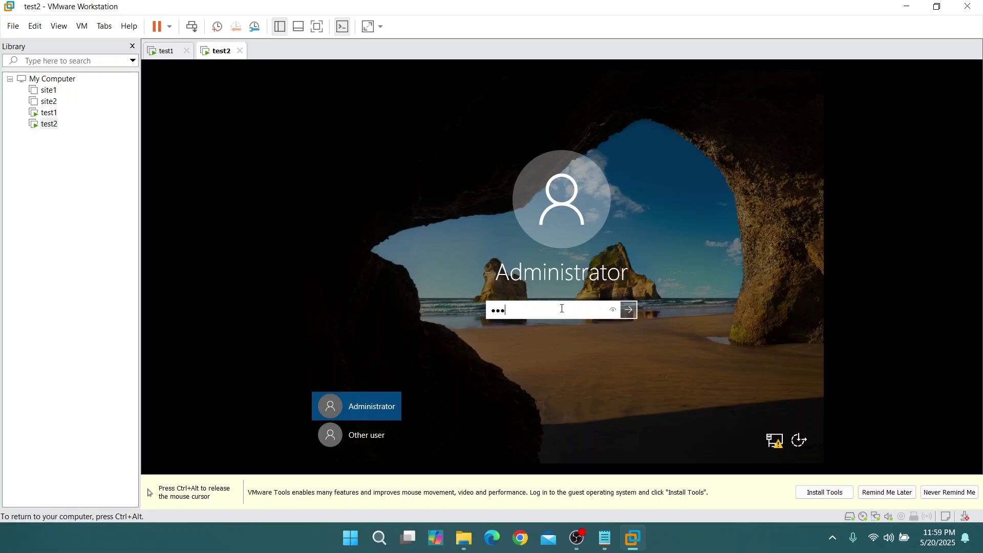
type("••••••••")
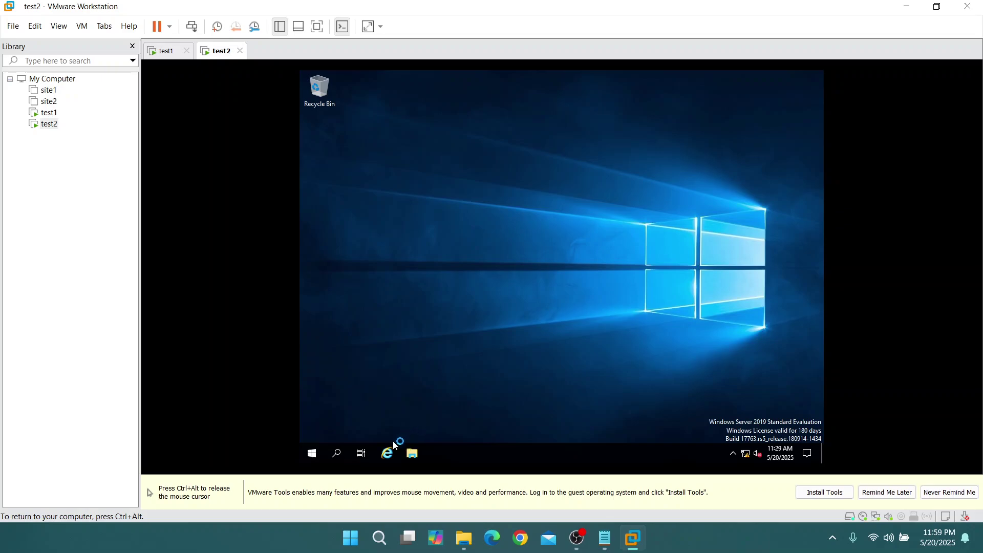
Sign in to test2, dismiss the Admin Center popup, and close Server Manager
key("ctrl+alt")
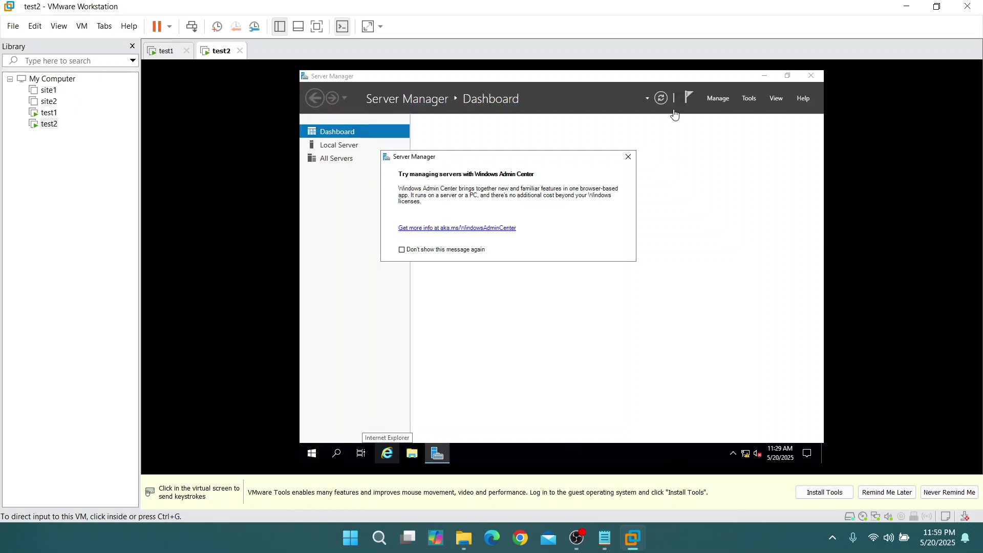
left_click(629, 157)
left_click(629, 157)
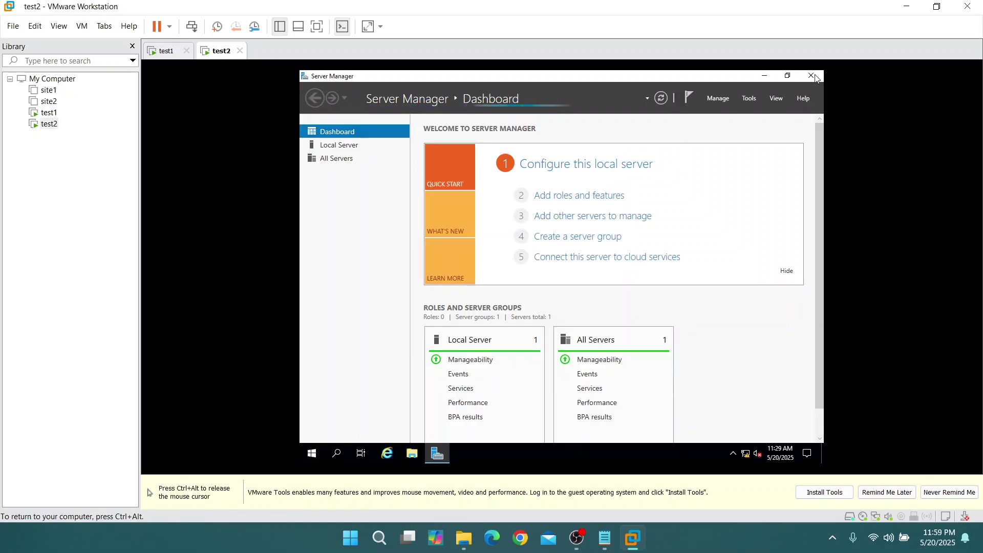
left_click(817, 76)
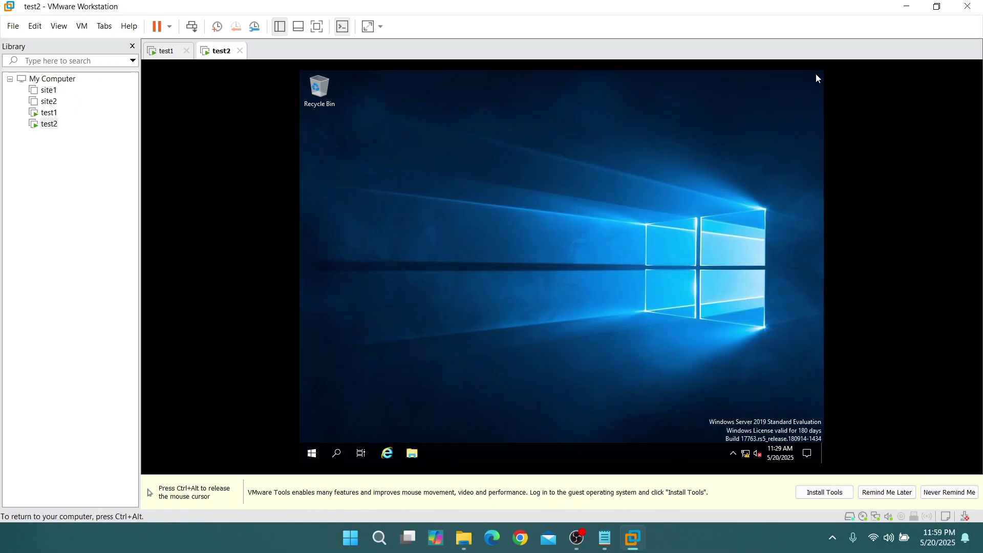
Check This PC properties showing test2.admin.local, close the windows, and return to test1
left_click(420, 449)
left_click(410, 239)
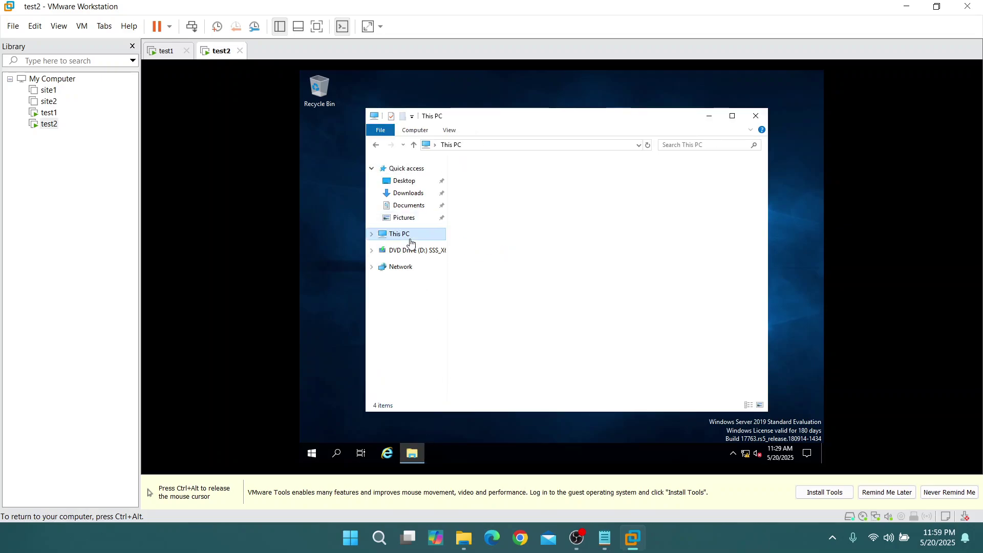
right_click(552, 365)
left_click(577, 362)
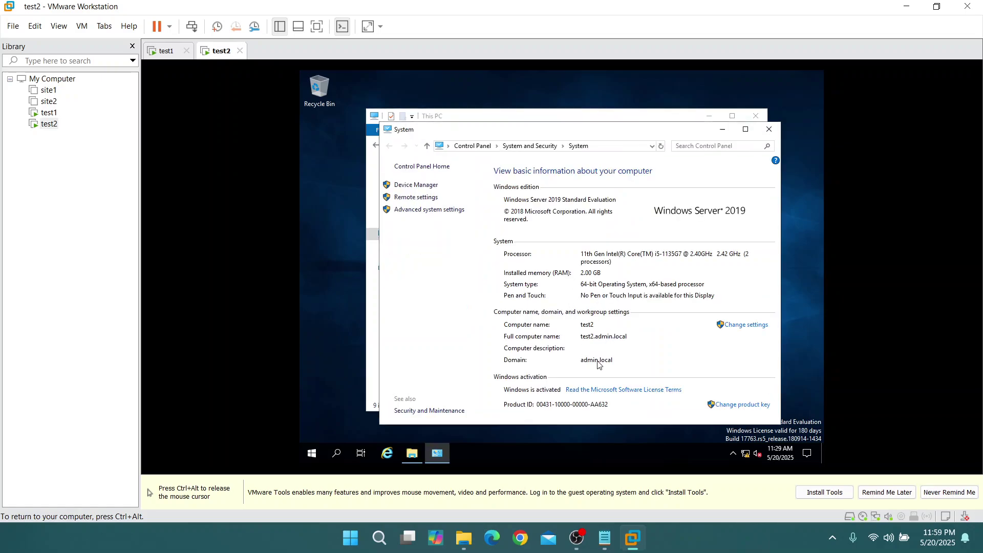
left_click(769, 129)
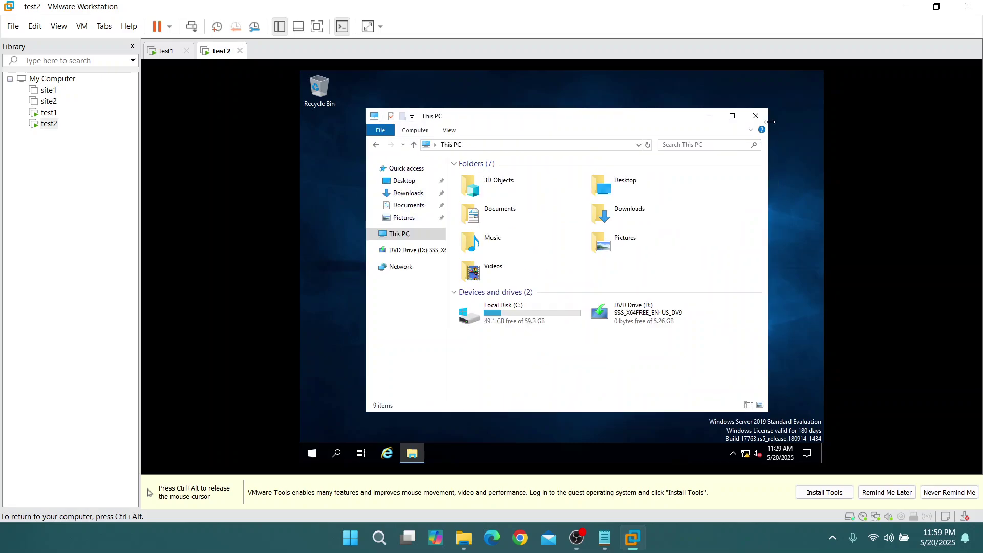
left_click(756, 116)
key("ctrl+alt")
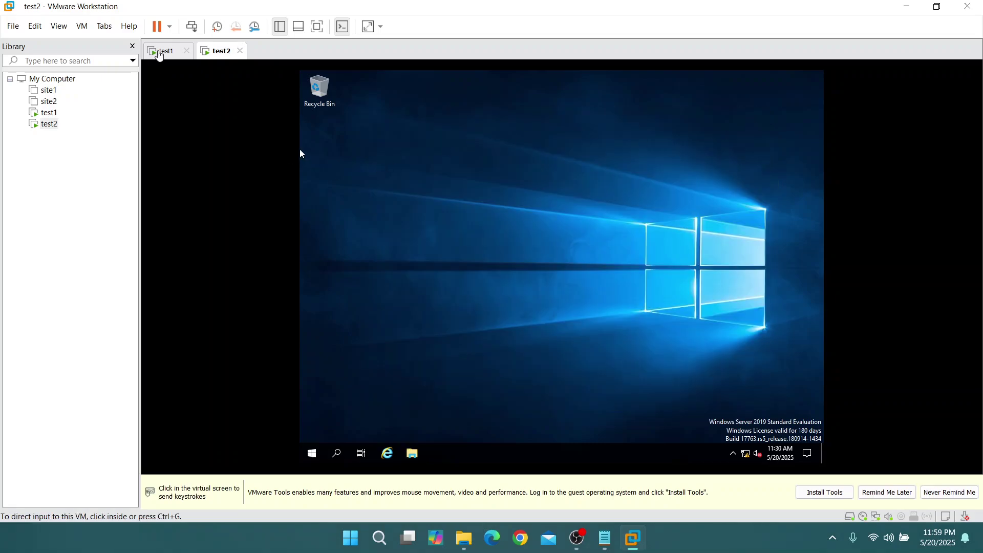
left_click(158, 51)
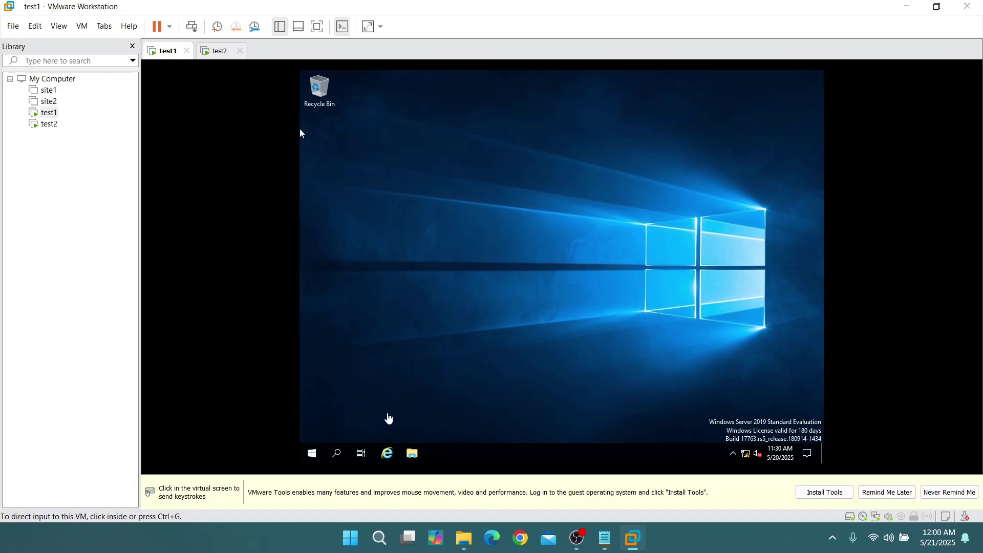
Mark step 3 done with a dash, change step 4 to 'setup dfs name space', and save the checklist
left_click(605, 538)
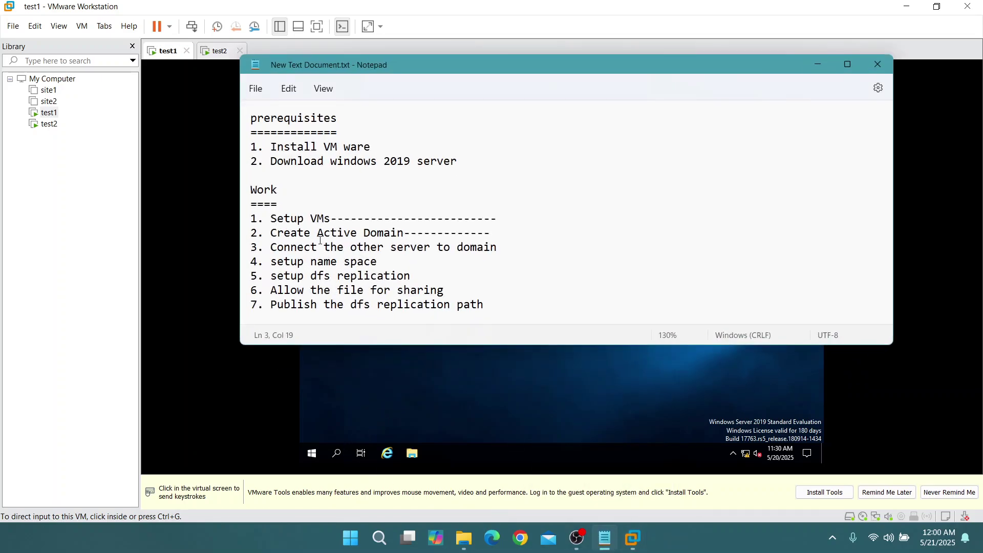
left_click(499, 248)
type("----")
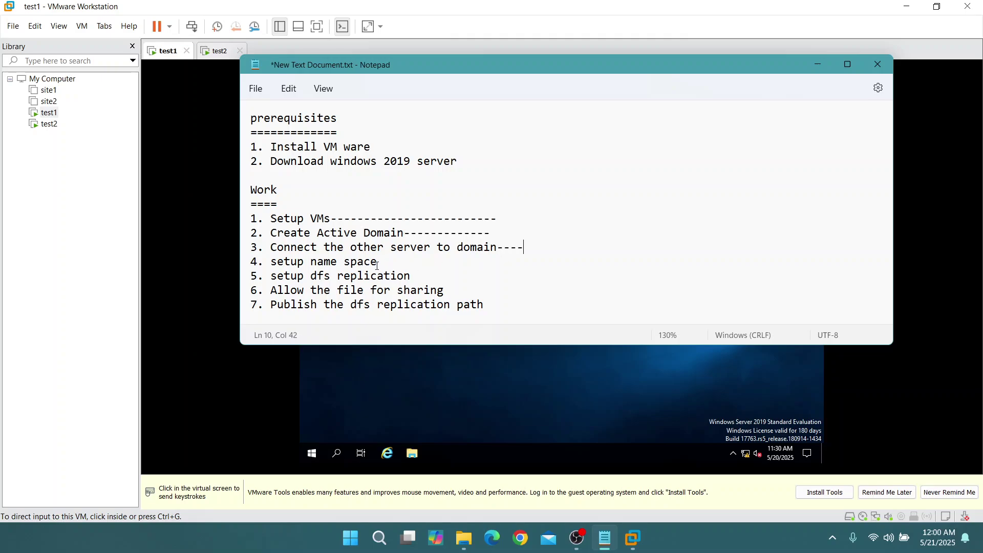
left_click(378, 262)
type("dfs")
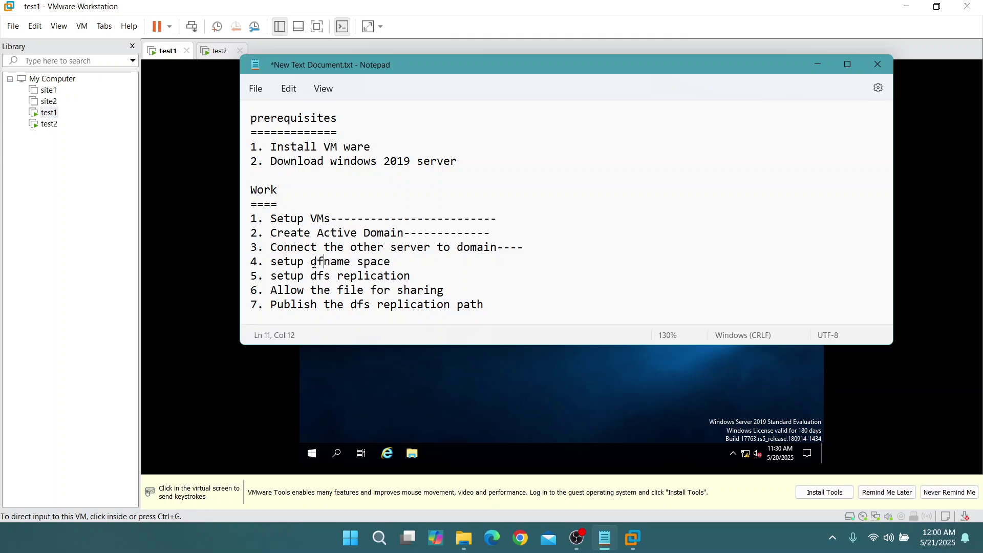
key("ctrl+s")
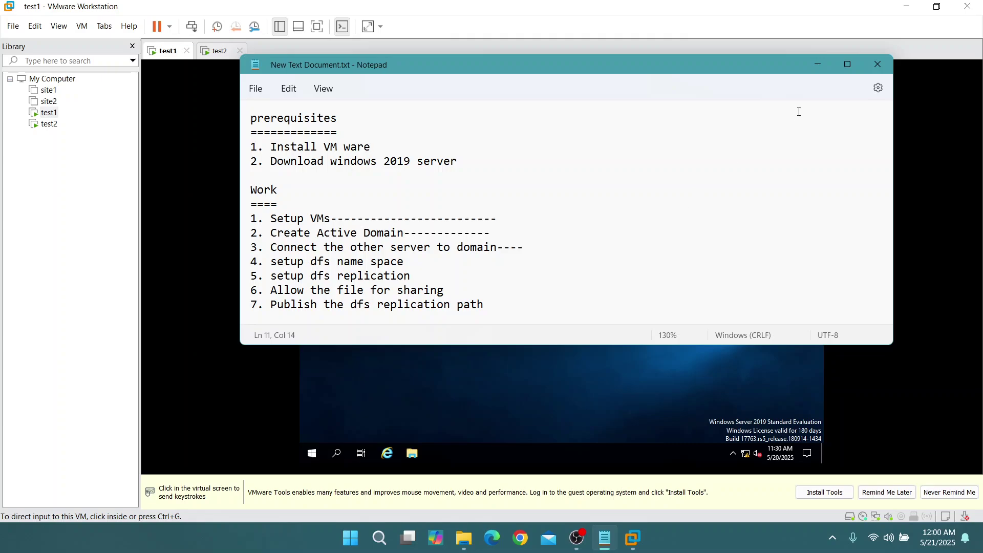
left_click(877, 64)
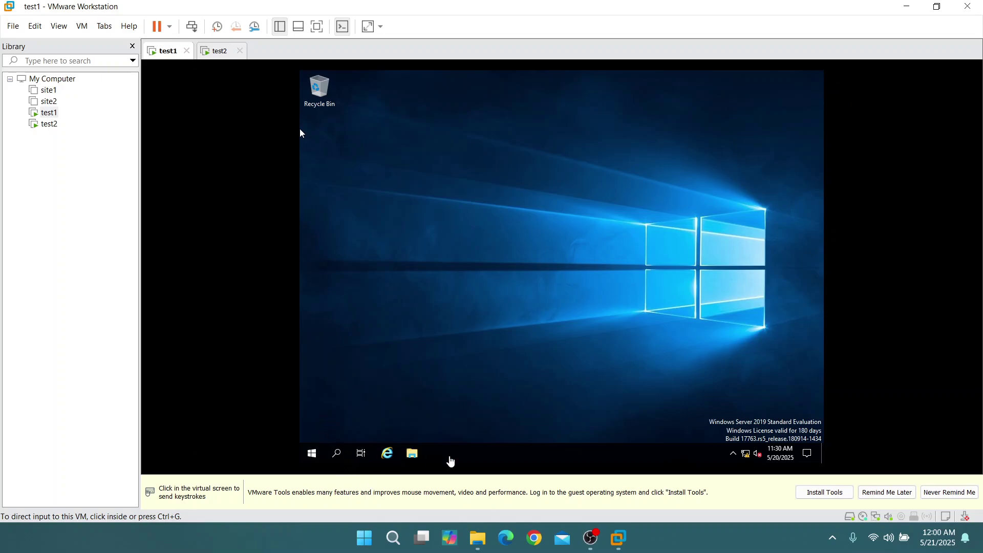
Search 'server' on test1 and open Server Manager
left_click(333, 455)
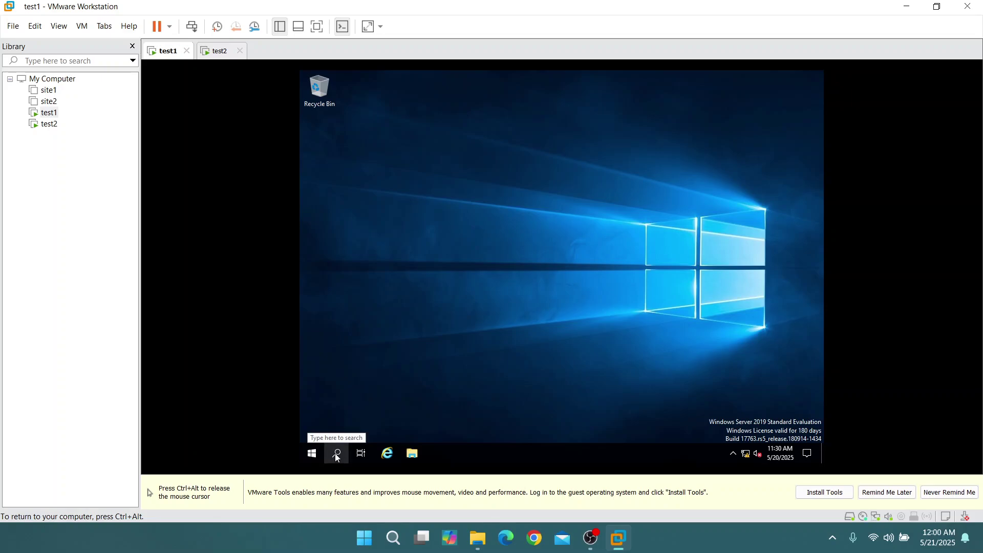
left_click(335, 456)
type("server")
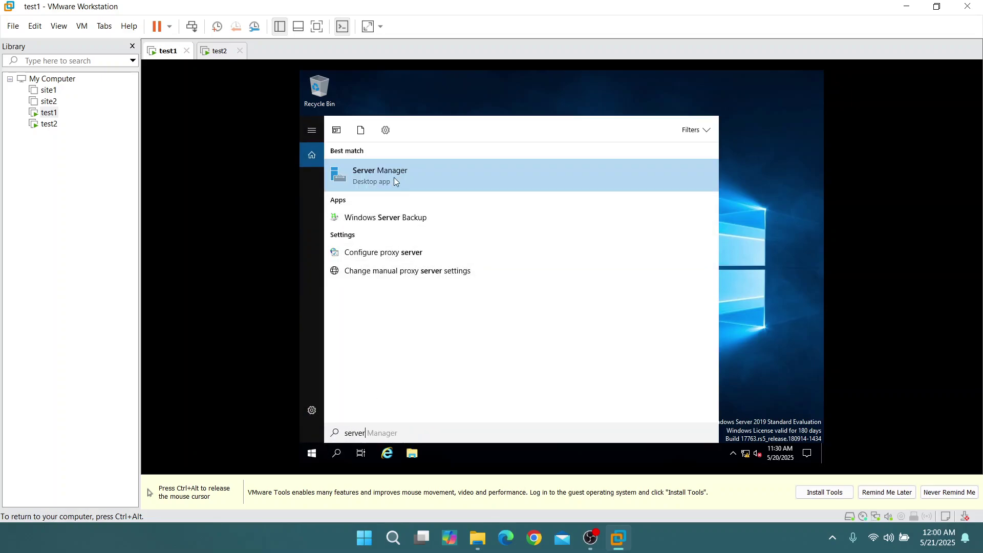
left_click(394, 180)
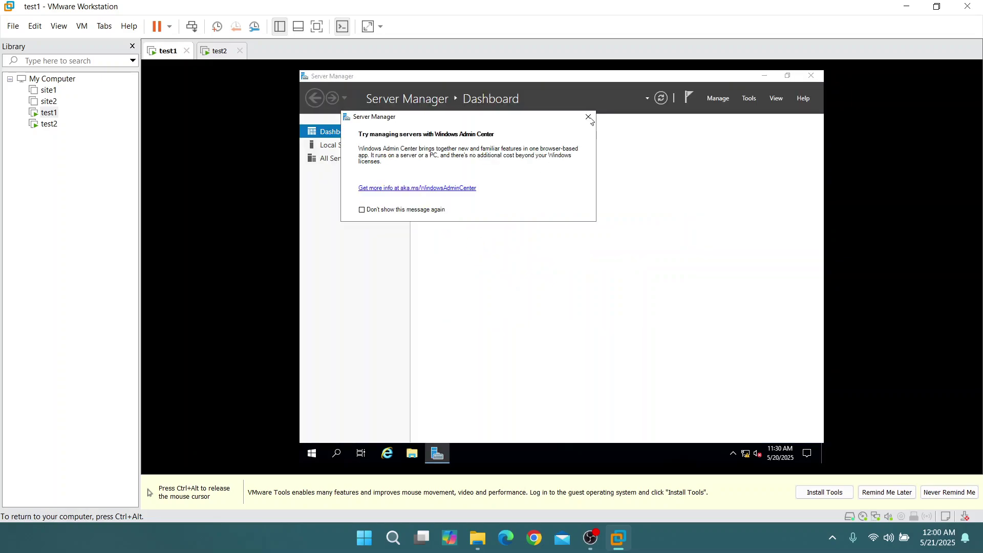
Launch Add Roles and Features, then close the wizard and Server Manager and open Start search
left_click(588, 118)
left_click(717, 97)
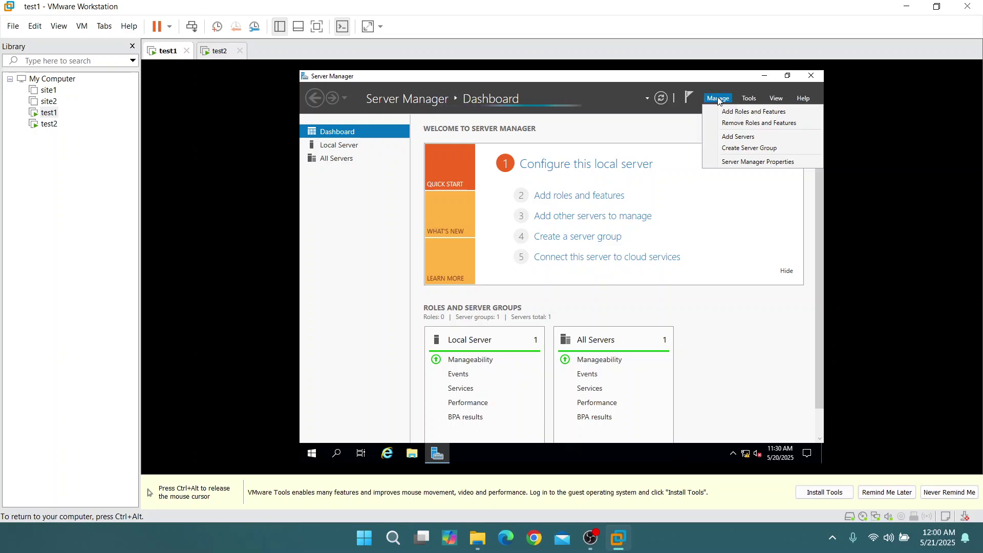
left_click(753, 112)
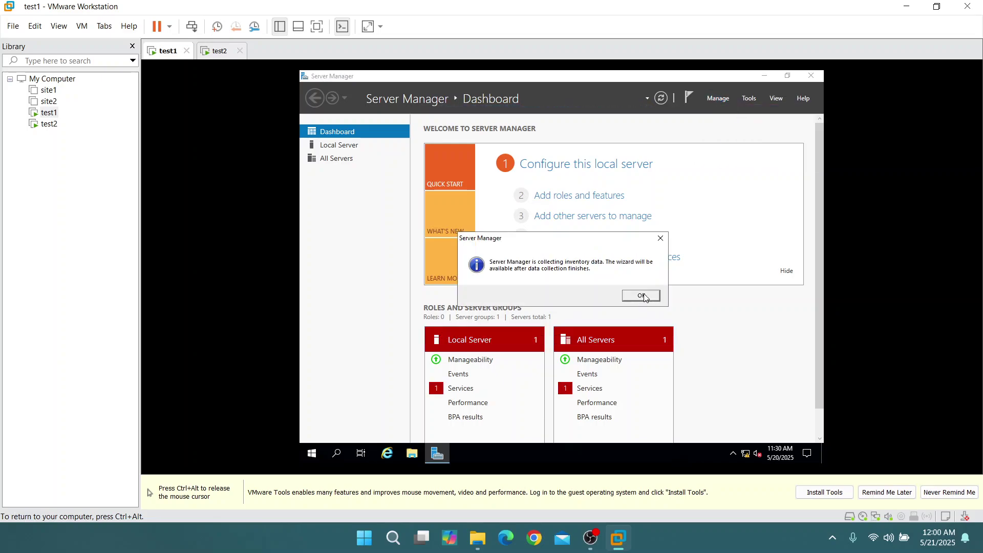
left_click(641, 296)
left_click(719, 97)
left_click(724, 119)
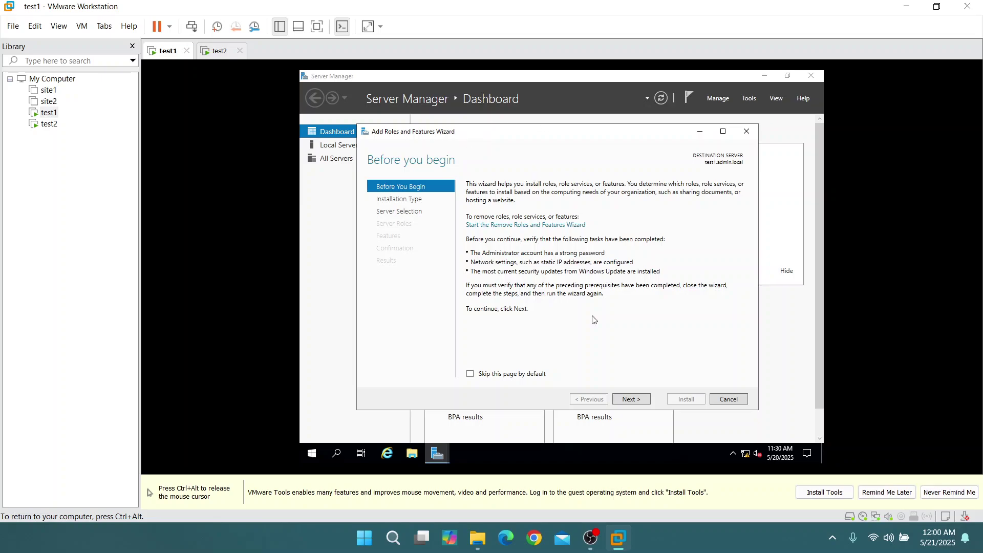
left_click(746, 131)
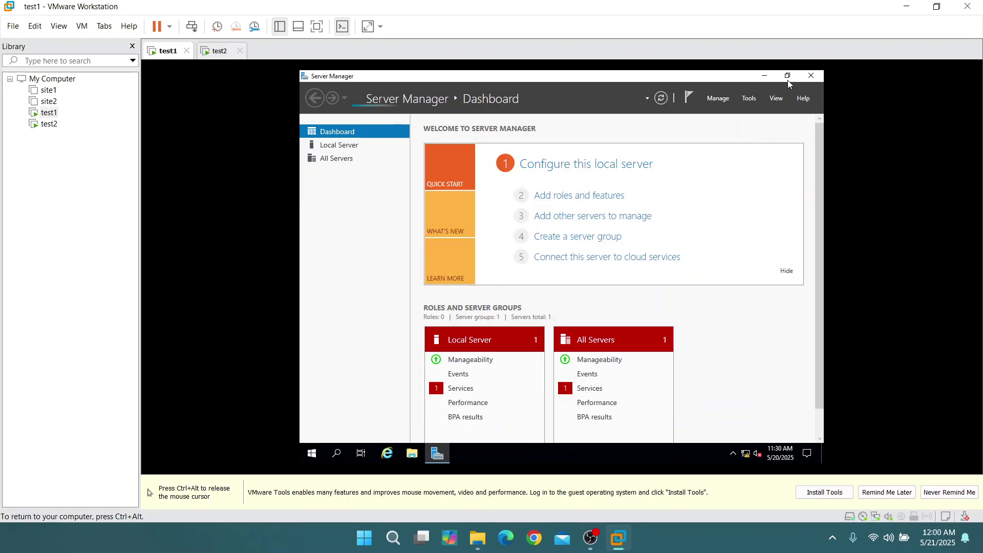
key("alt+F4")
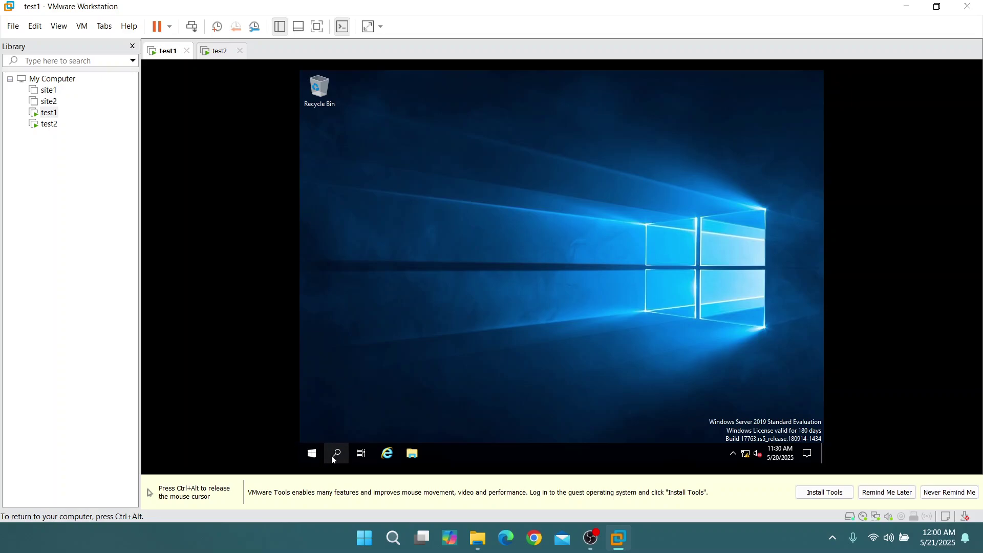
left_click(335, 454)
Launch DFS Management and start a New Namespace wizard from Namespaces
type("dfs management")
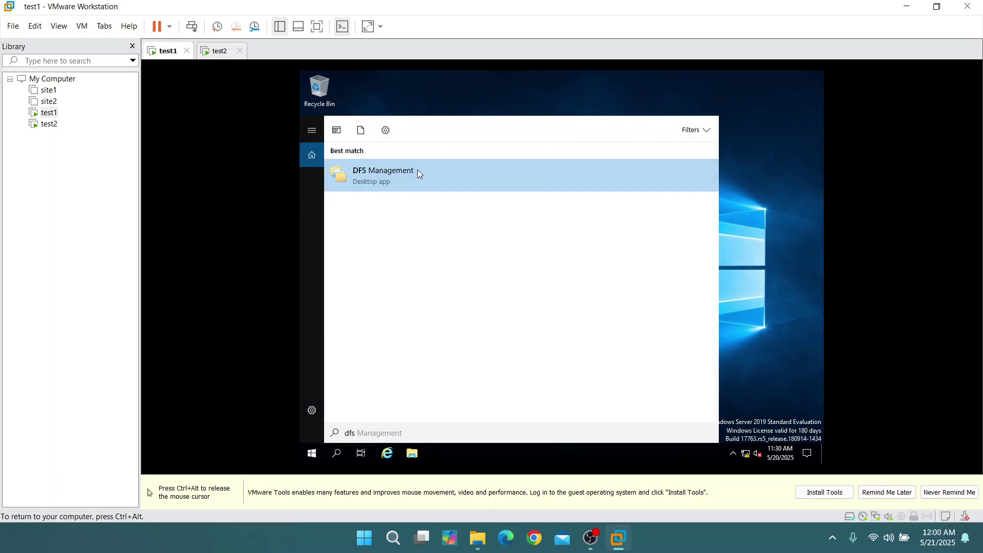
left_click(417, 170)
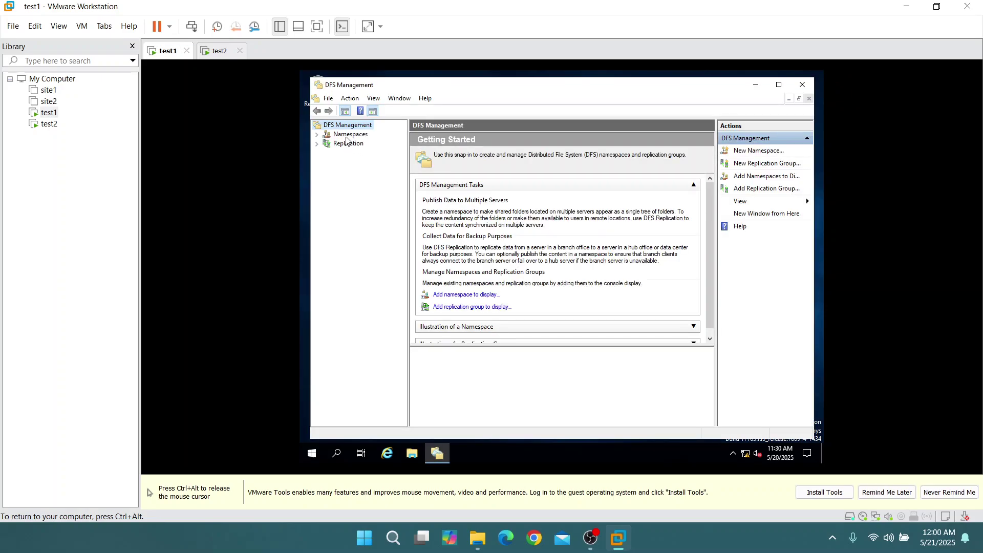
left_click(349, 135)
right_click(350, 136)
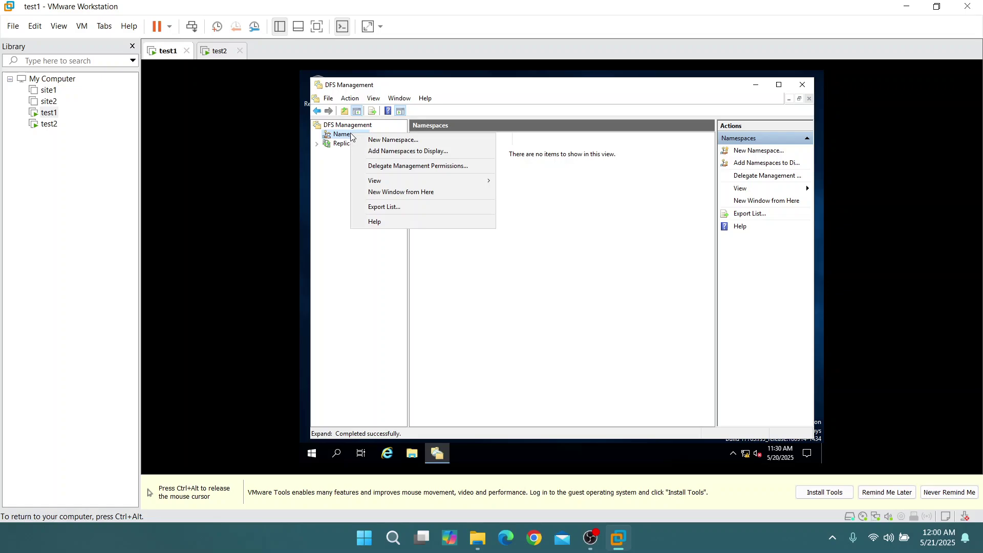
left_click(383, 146)
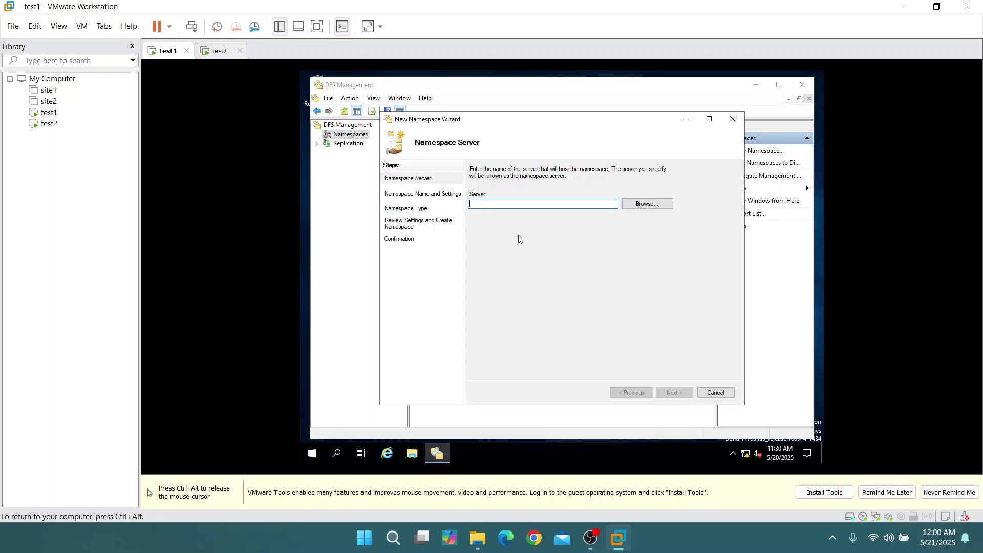
Set the namespace server to test1, correcting the mistyped server name
type("TEST")
left_click_drag(543, 207, 397, 207)
key("BackSpace")
key("ctrl+alt")
left_click(516, 234)
type("test1")
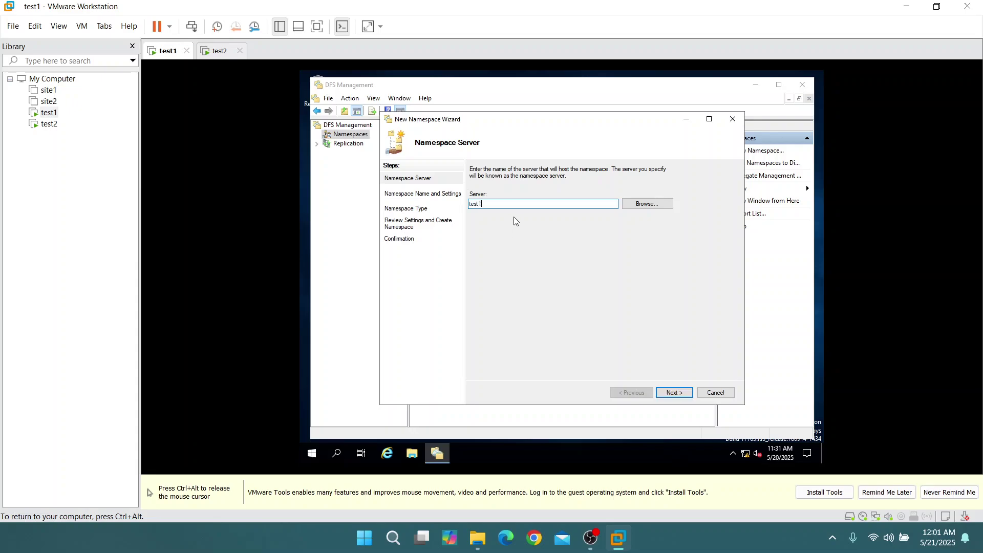
key("ctrl+alt")
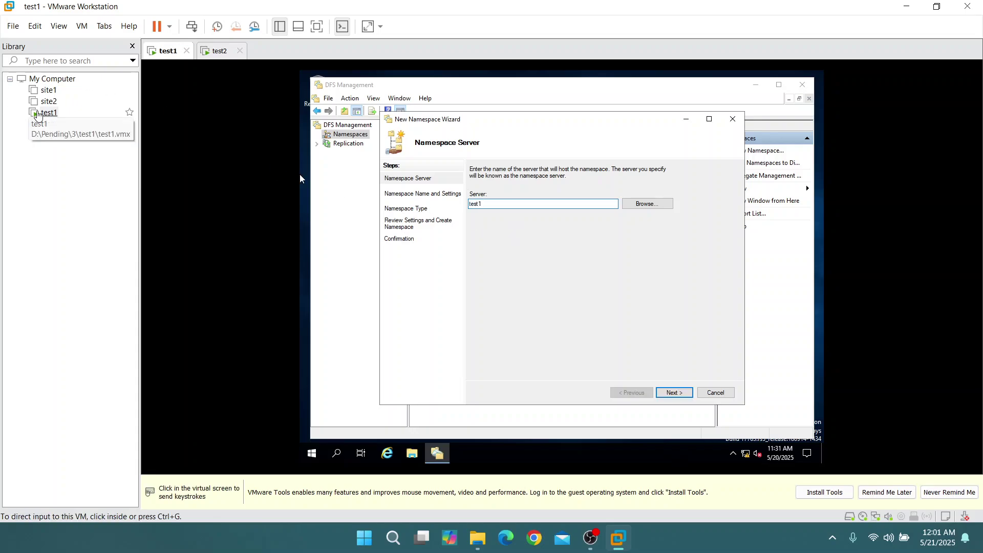
left_click(656, 244)
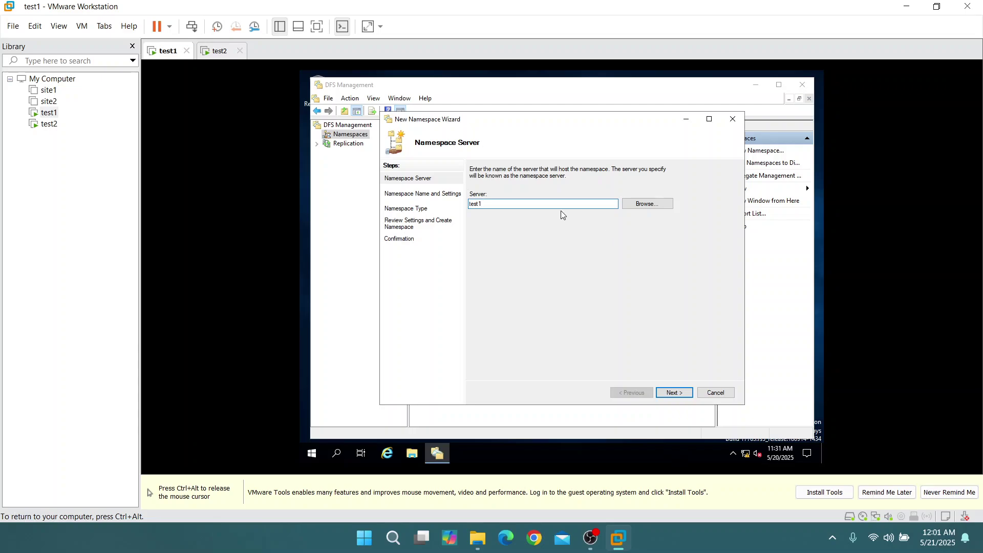
Name the namespace TEST, keep Domain-based, and create it
left_click(668, 392)
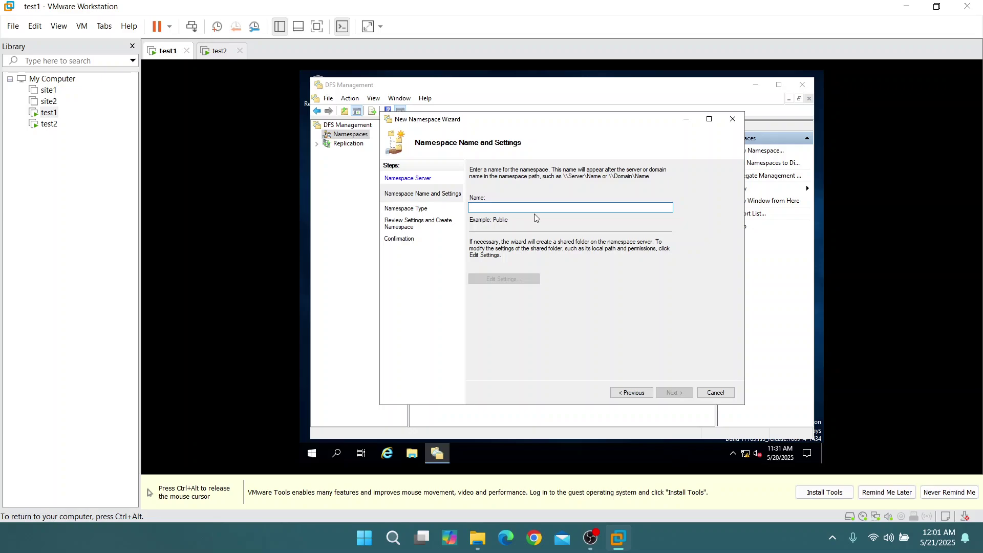
type("TEST")
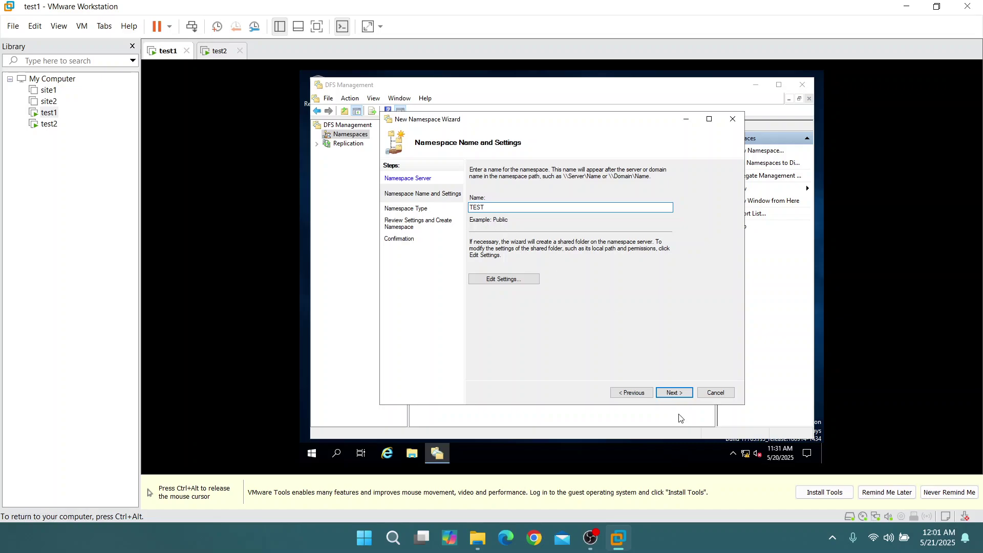
left_click(669, 393)
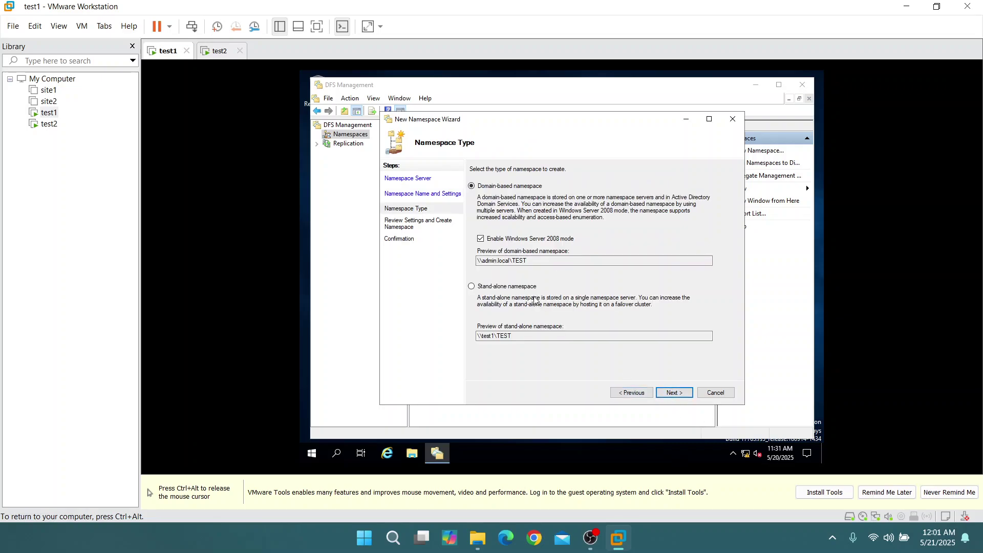
left_click(674, 393)
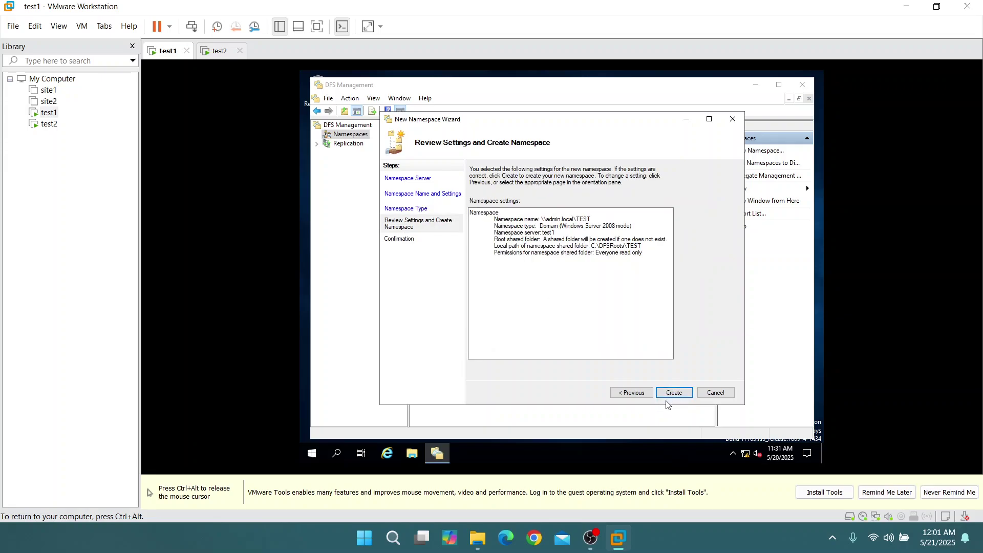
left_click(675, 393)
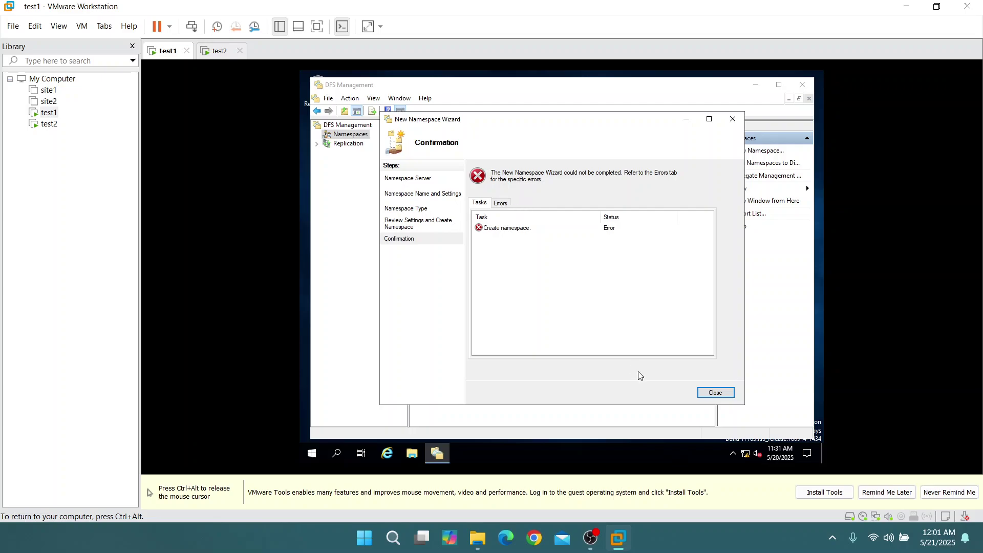
Close the failed wizard and start another New Namespace wizard
left_click(714, 393)
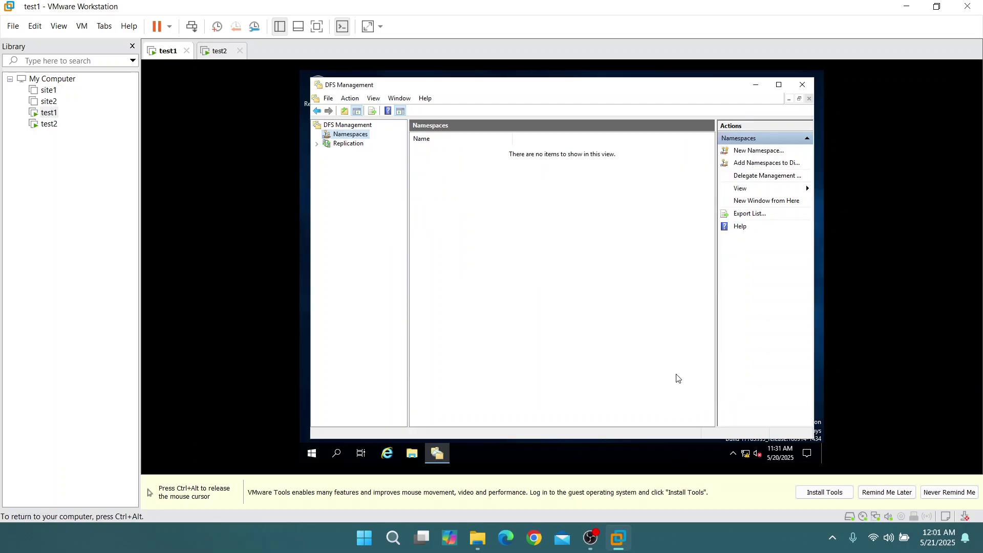
right_click(364, 139)
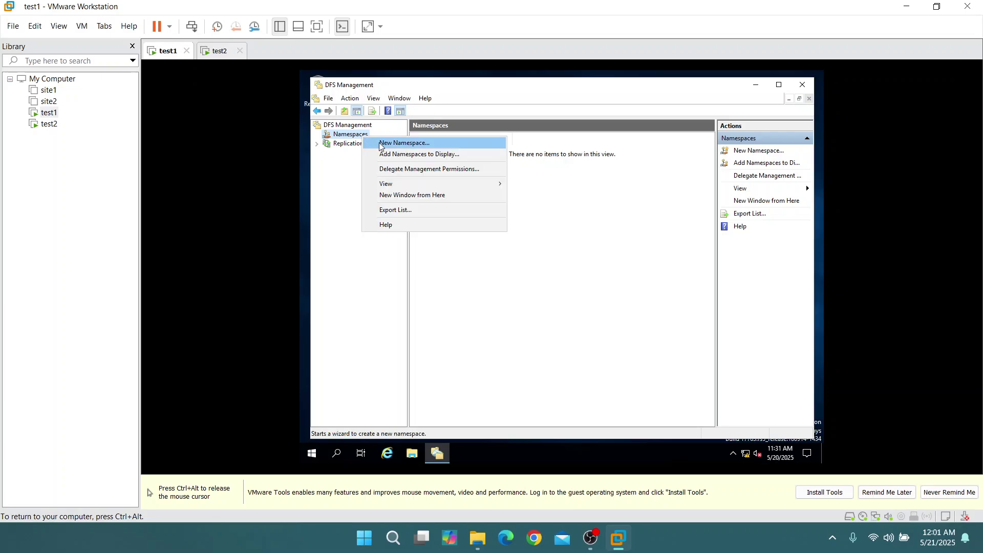
left_click(381, 145)
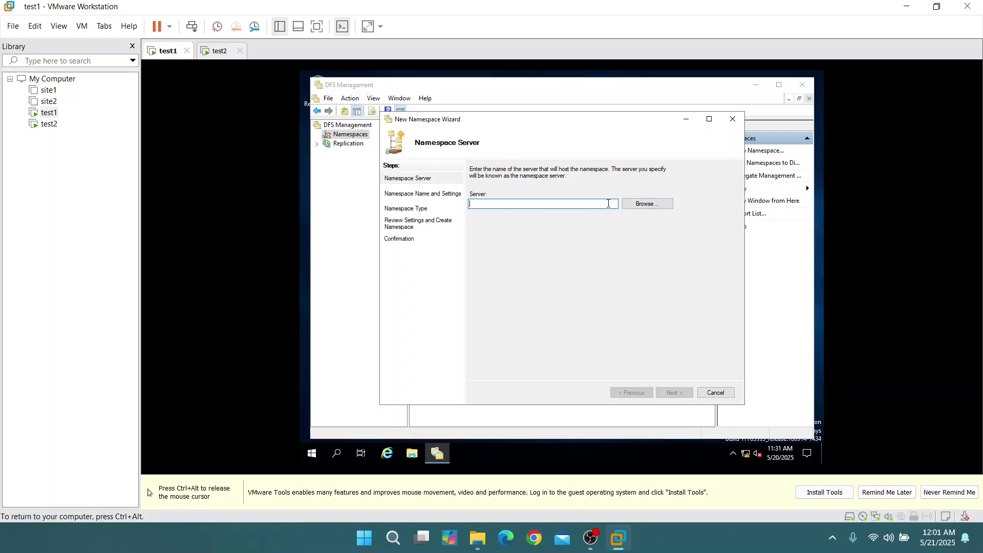
Enter test1 as the server and Public as the namespace name
left_click(635, 206)
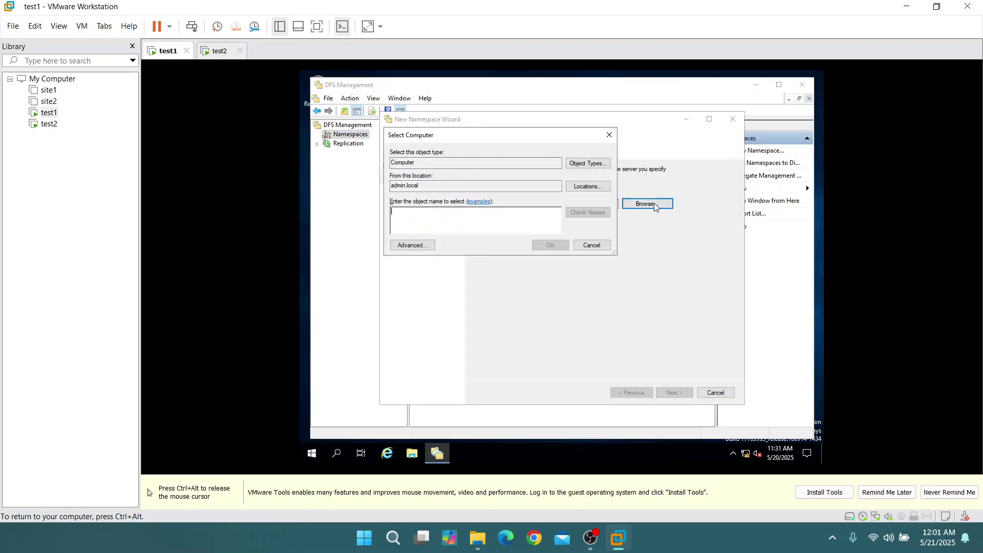
left_click(609, 135)
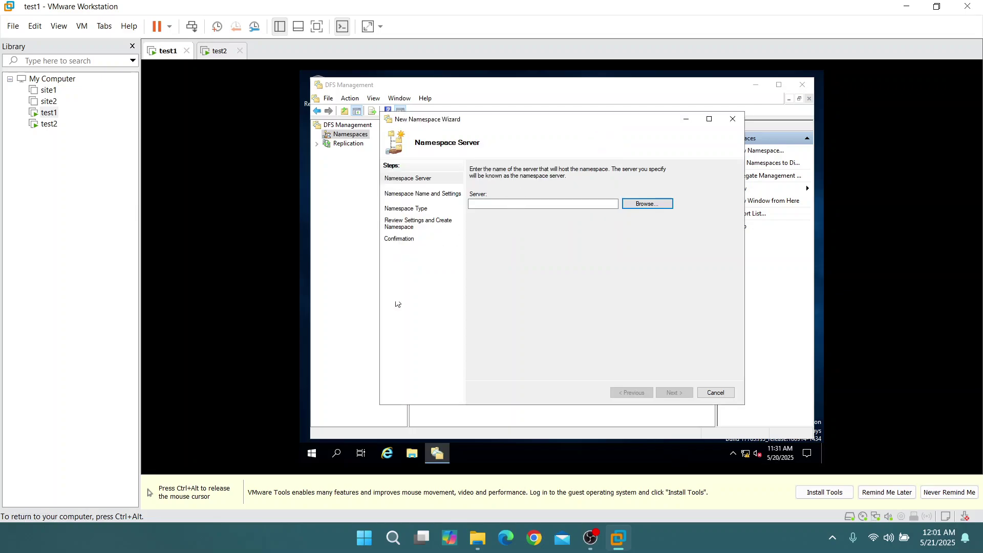
left_click(522, 203)
type("tr")
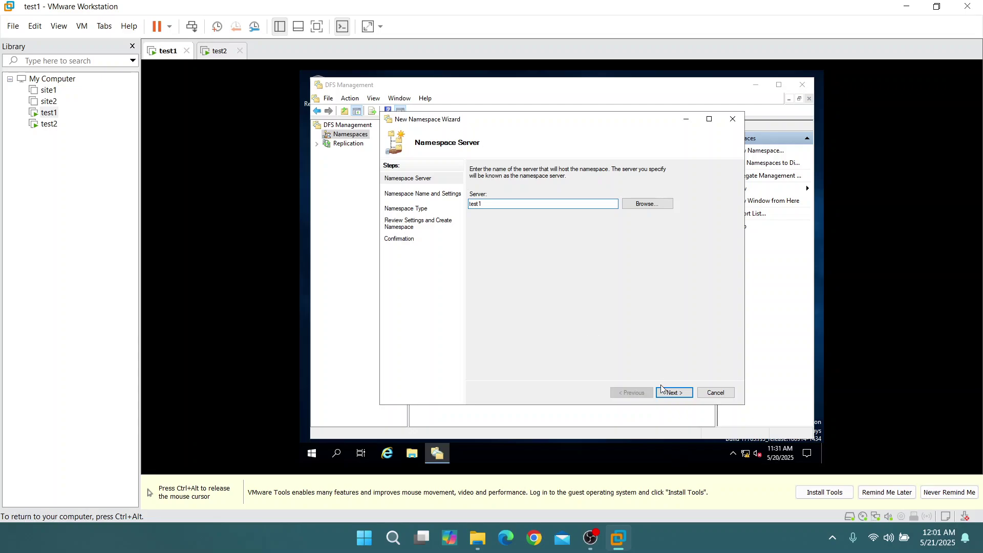
left_click(676, 393)
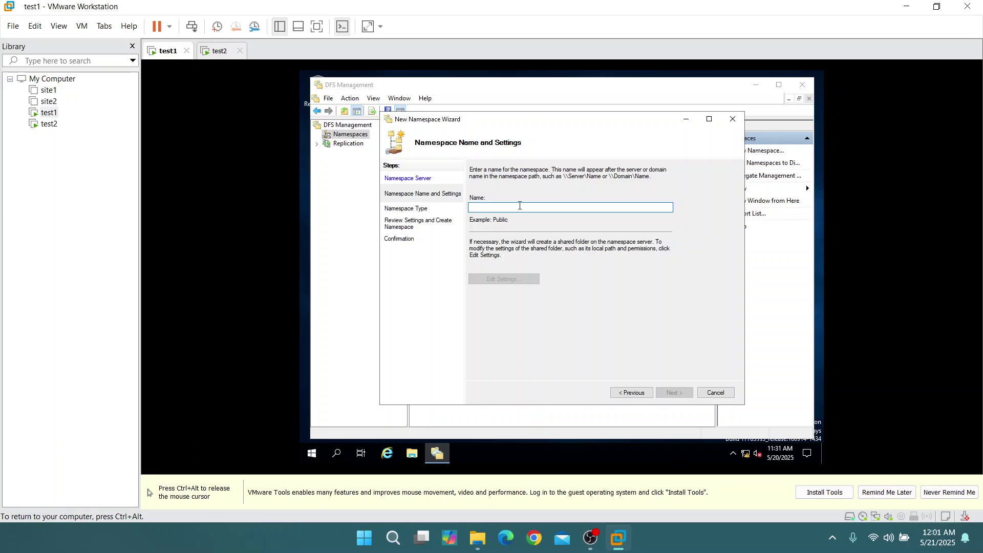
type("Public")
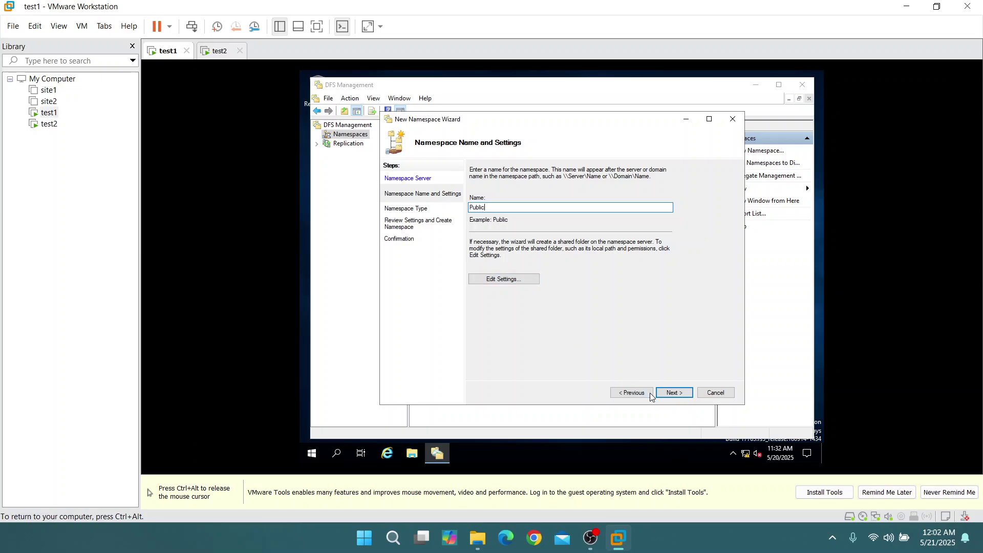
left_click(675, 392)
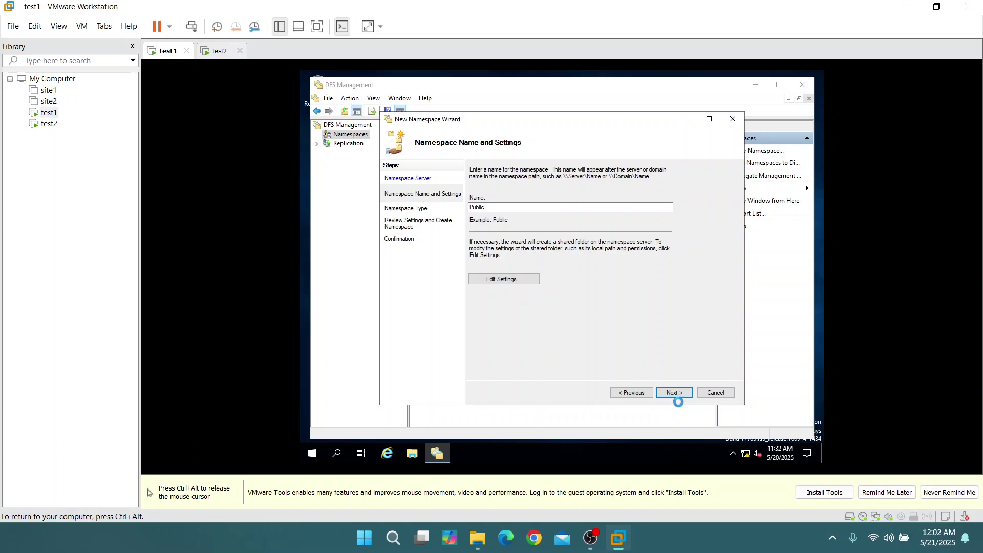
key("ctrl+alt")
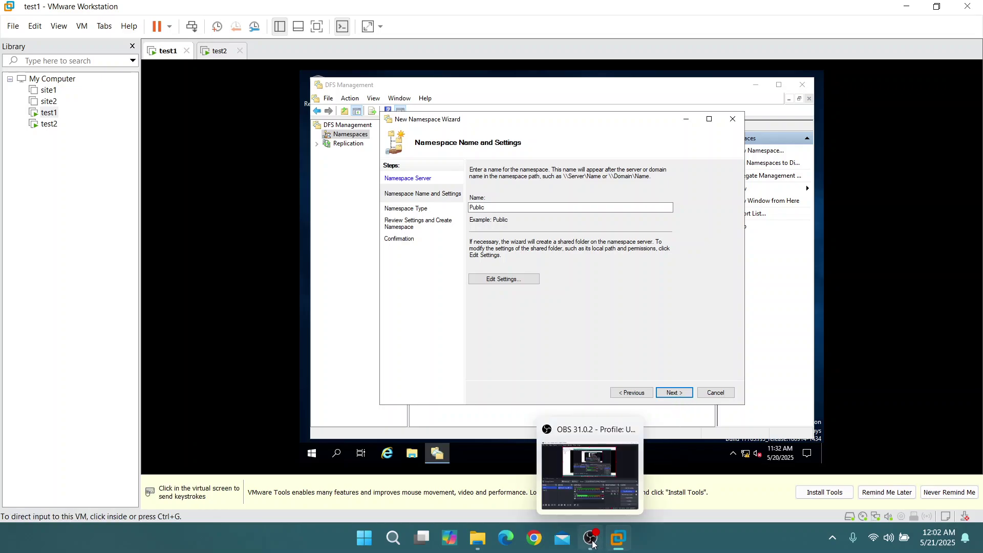
Minimize the recording software and cancel the New Namespace Wizard
left_click(594, 545)
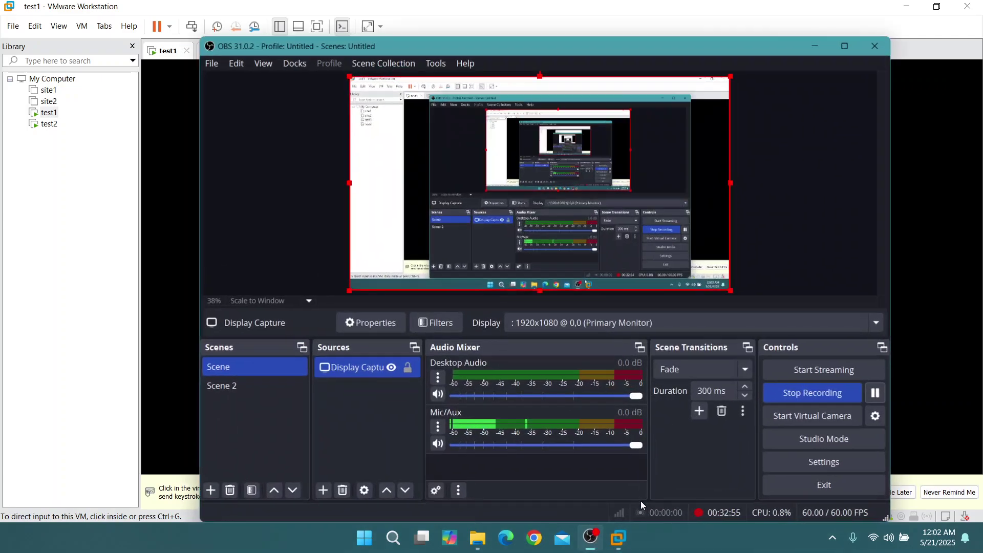
left_click(819, 48)
left_click(733, 119)
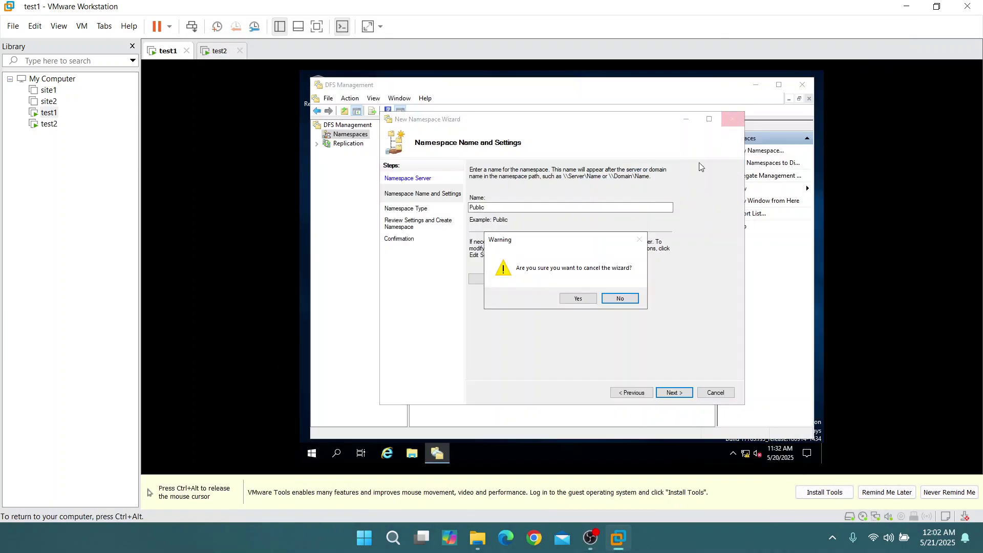
left_click(578, 299)
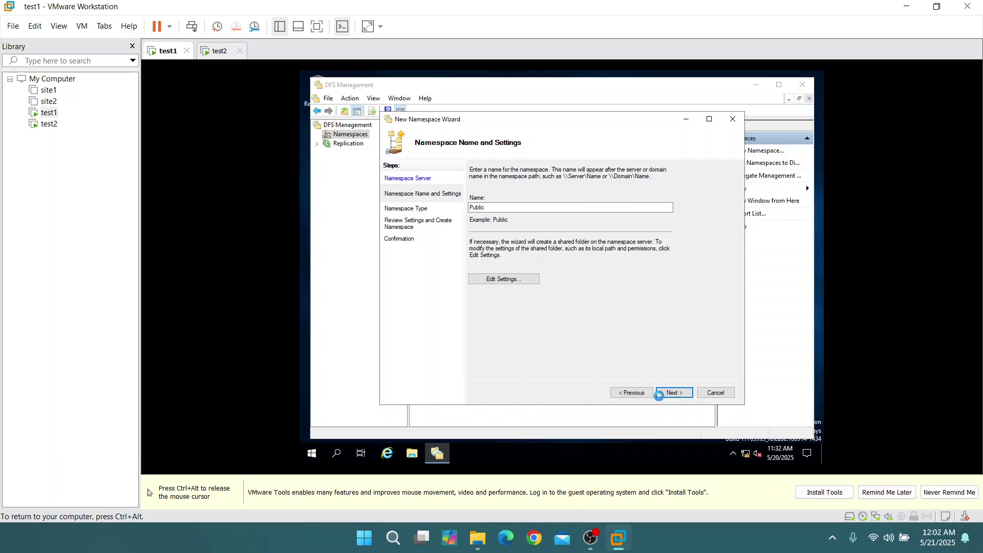
Release the mouse from the VM and close the stuck wizard with its X button
left_click(733, 122)
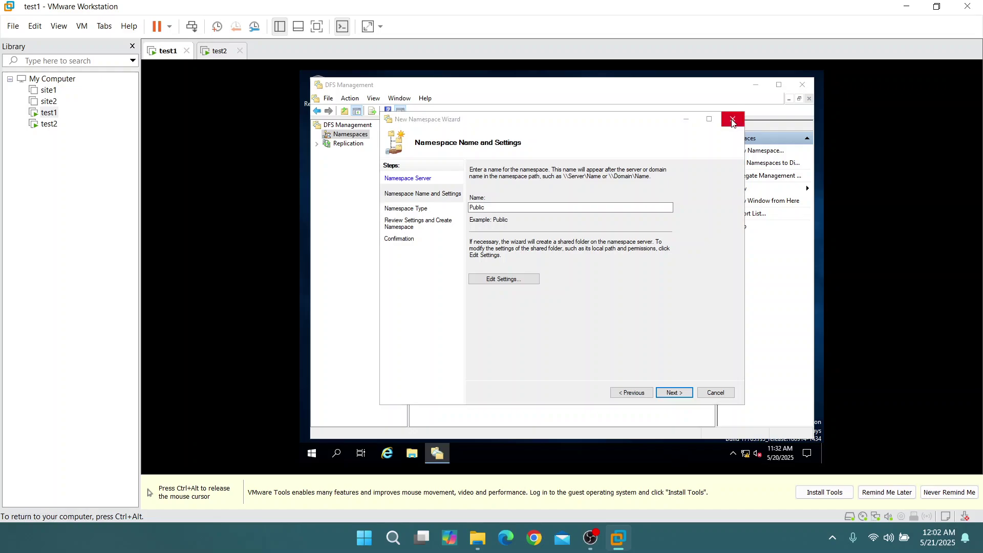
key("ctrl+alt")
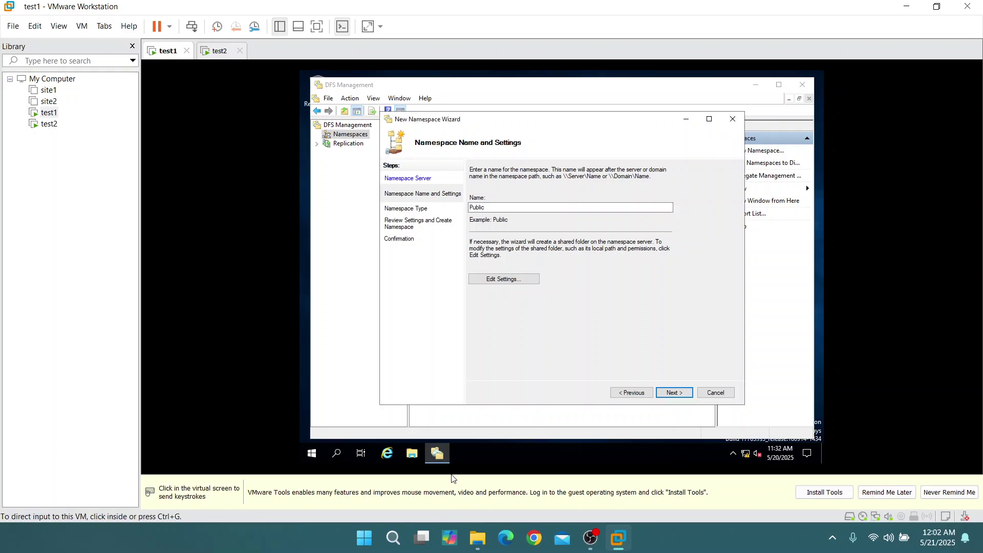
left_click(439, 456)
mouse_move(440, 456)
left_click(483, 361)
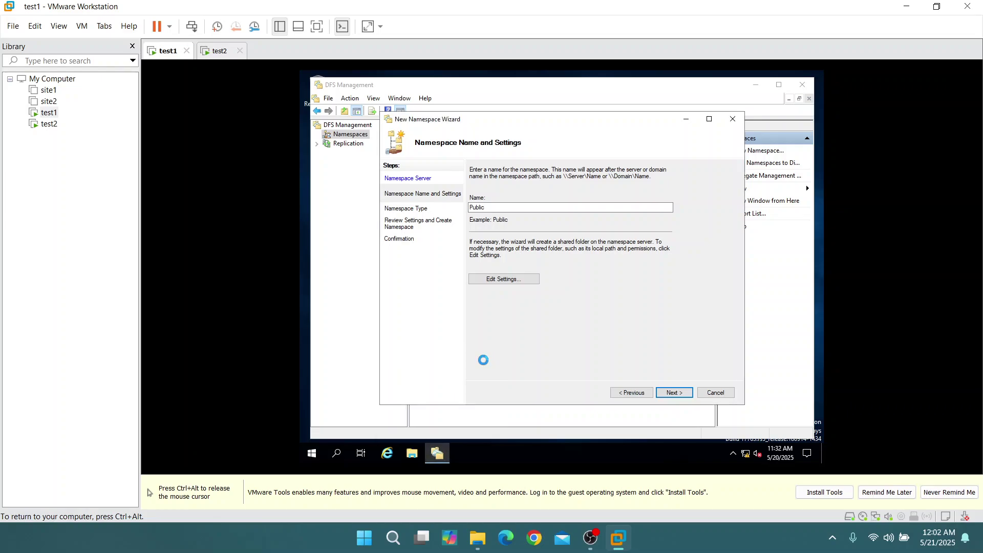
left_click(798, 88)
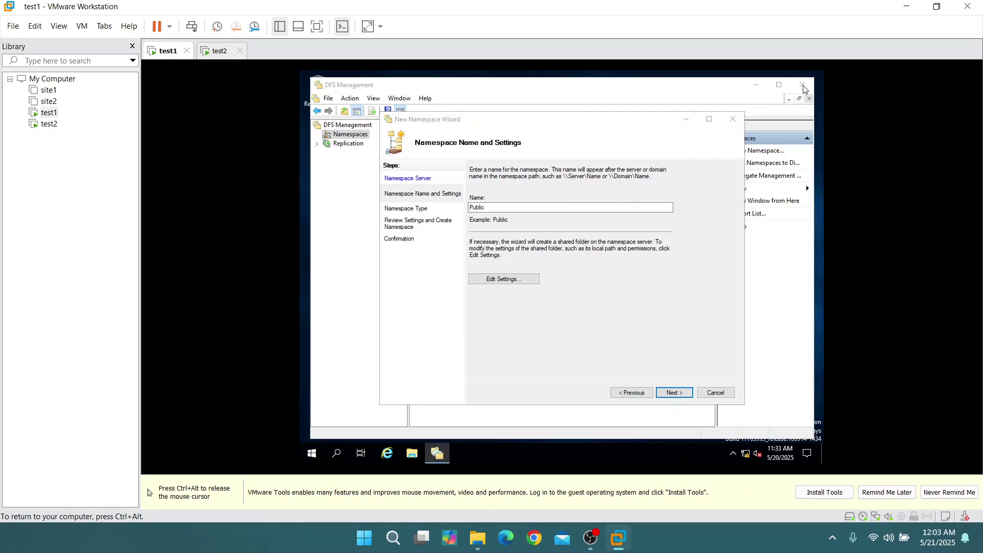
left_click(731, 123)
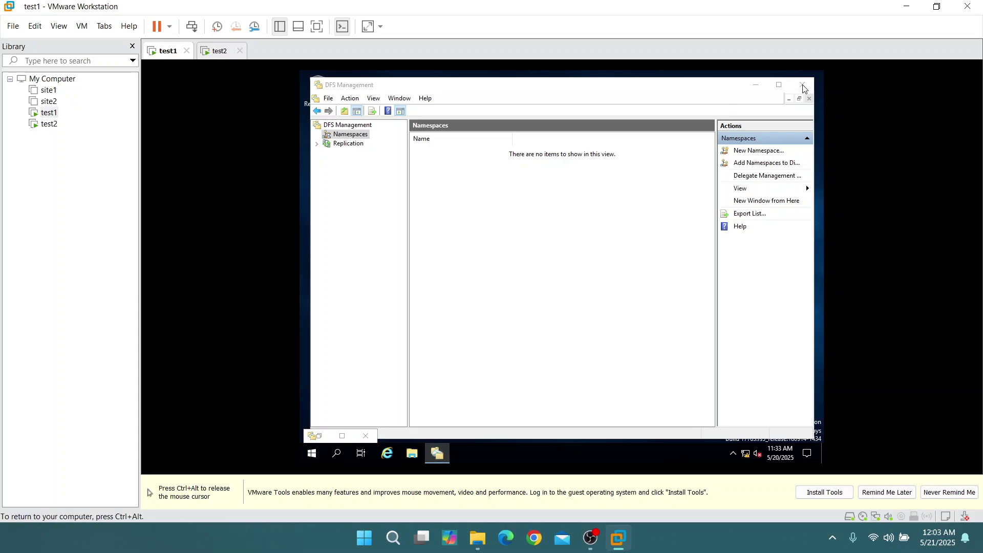
End the frozen Microsoft Management Console task in Task Manager
right_click(503, 454)
left_click(556, 405)
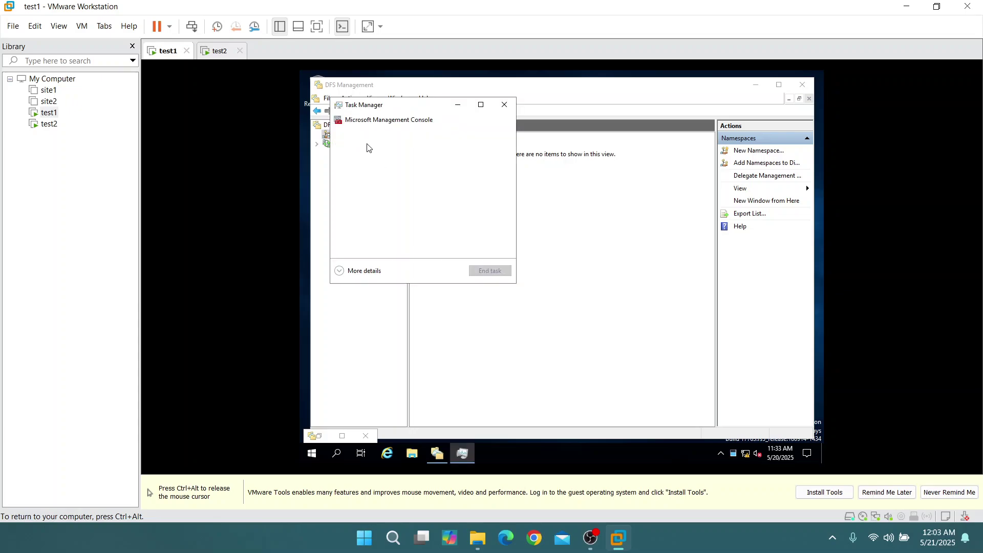
left_click(388, 123)
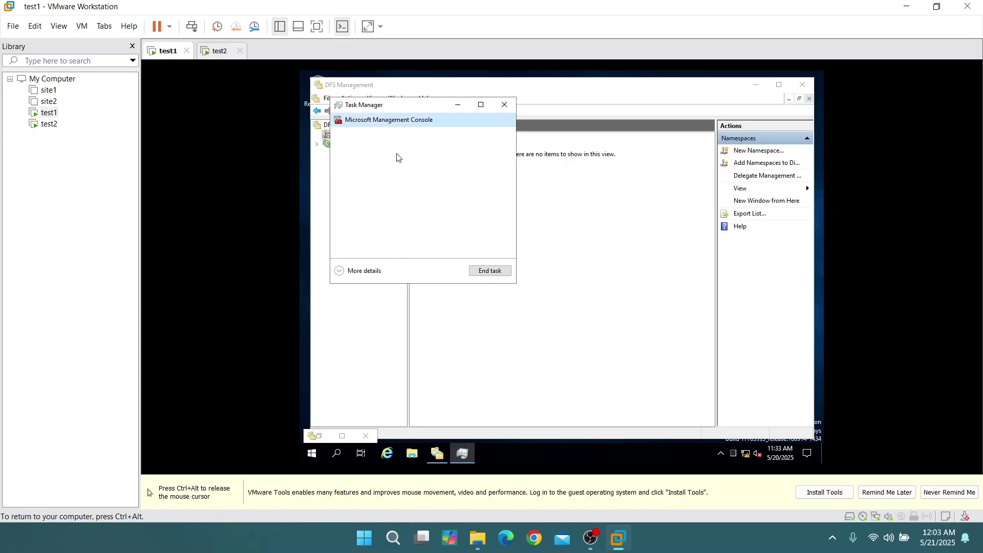
key("Delete")
left_click(506, 103)
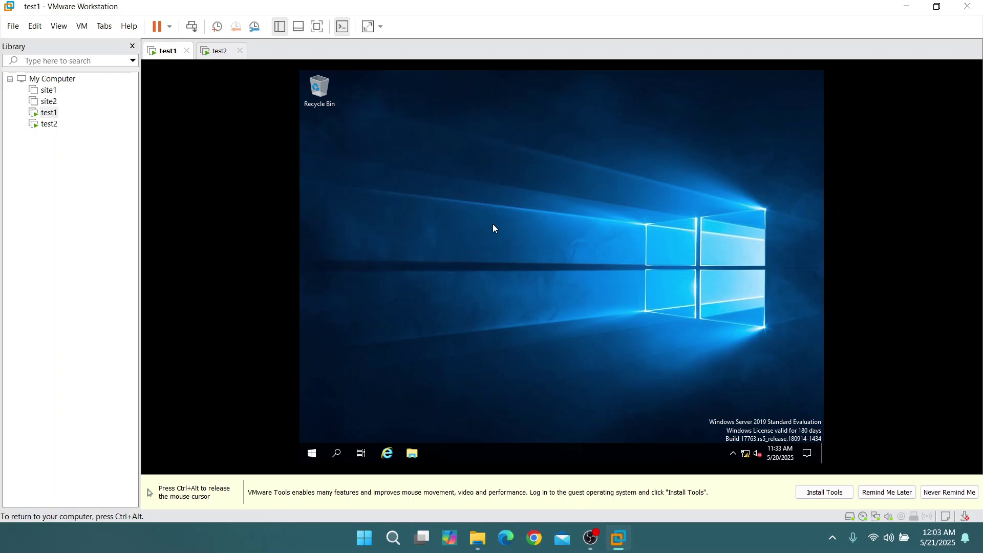
Open Server Manager from search, dismiss its notices, and close it
left_click(335, 453)
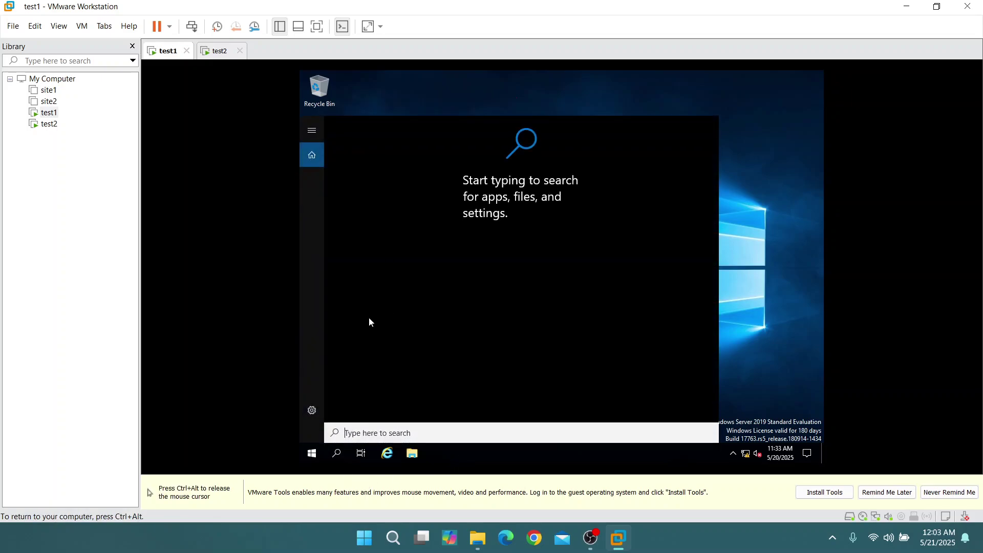
type("a")
key("BackSpace")
type("ser")
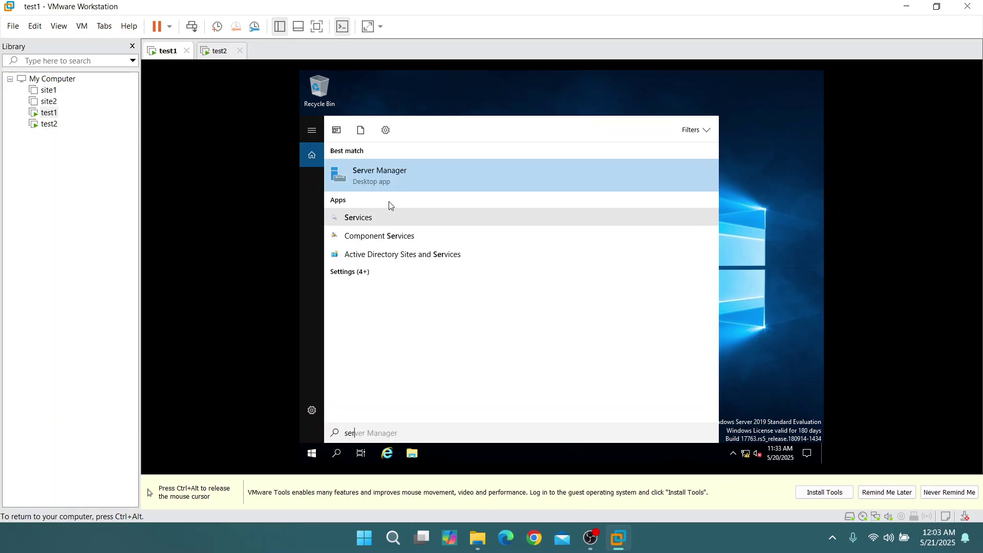
left_click(399, 175)
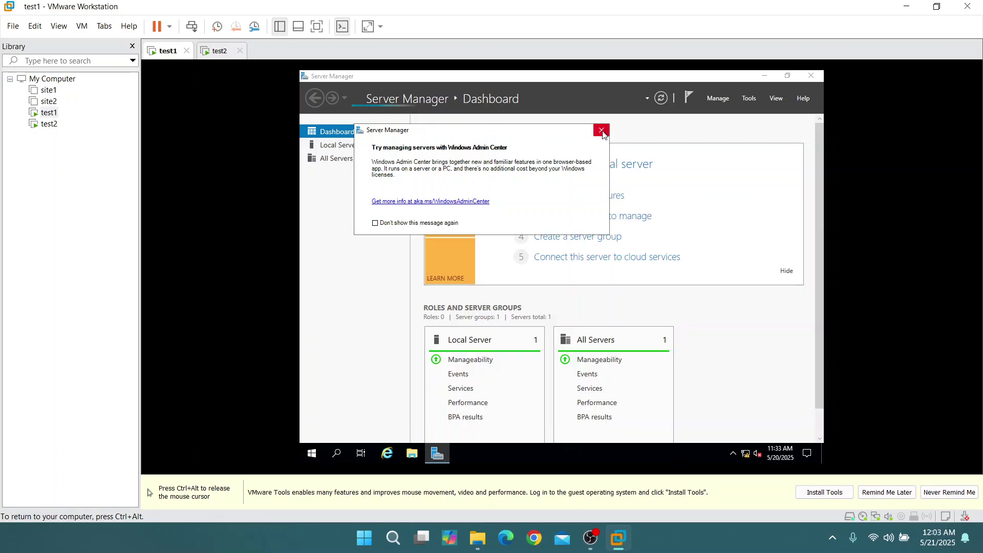
left_click(602, 131)
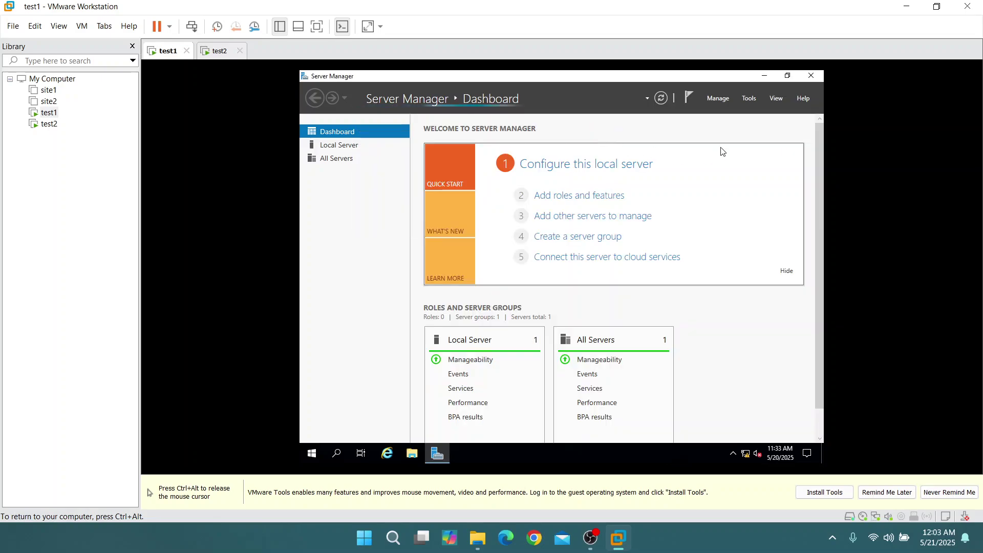
left_click(719, 98)
left_click(758, 244)
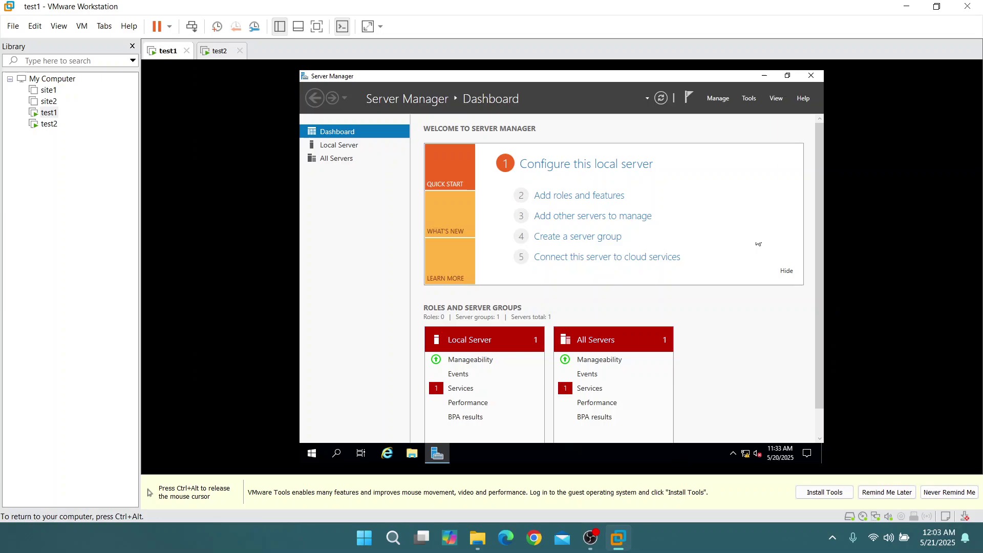
left_click(811, 75)
Search for dfs and relaunch DFS Management
left_click(338, 452)
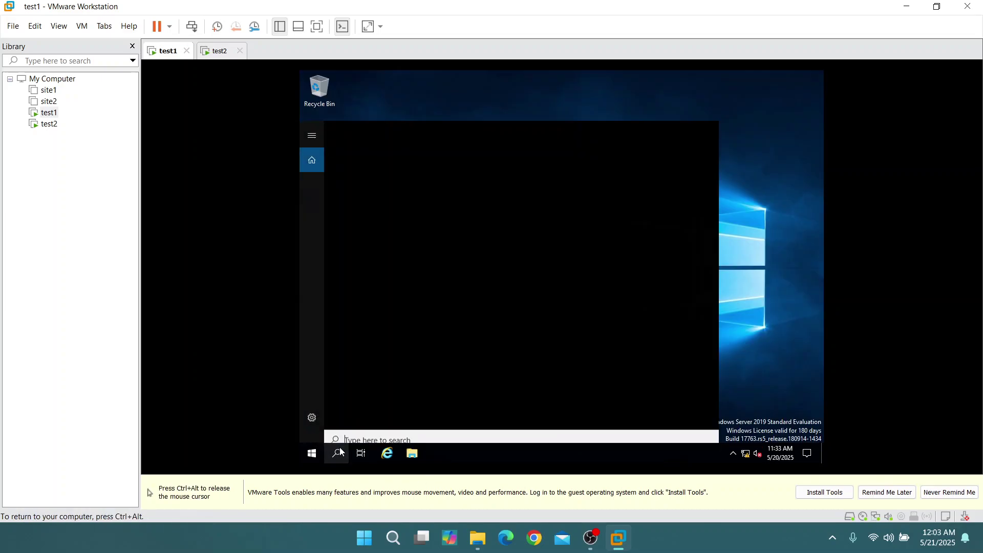
type("dfs")
left_click(396, 177)
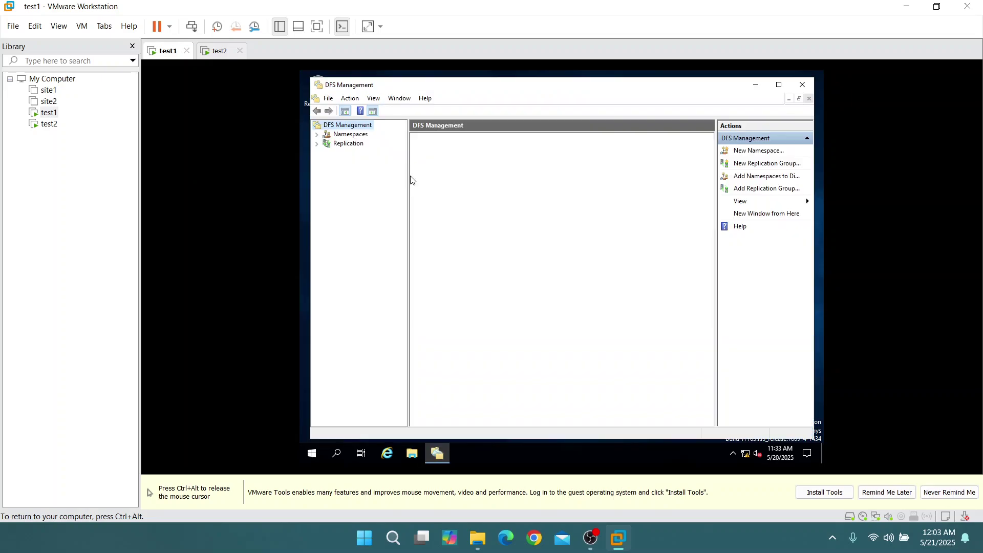
Start a New Namespace wizard on server test1 and enter TEST as the name
left_click(350, 135)
right_click(350, 135)
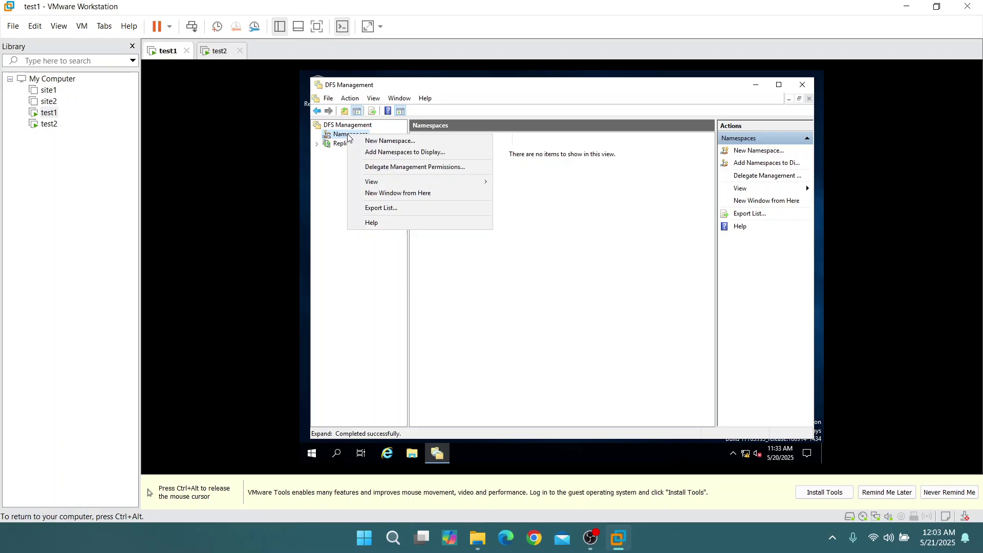
left_click(383, 141)
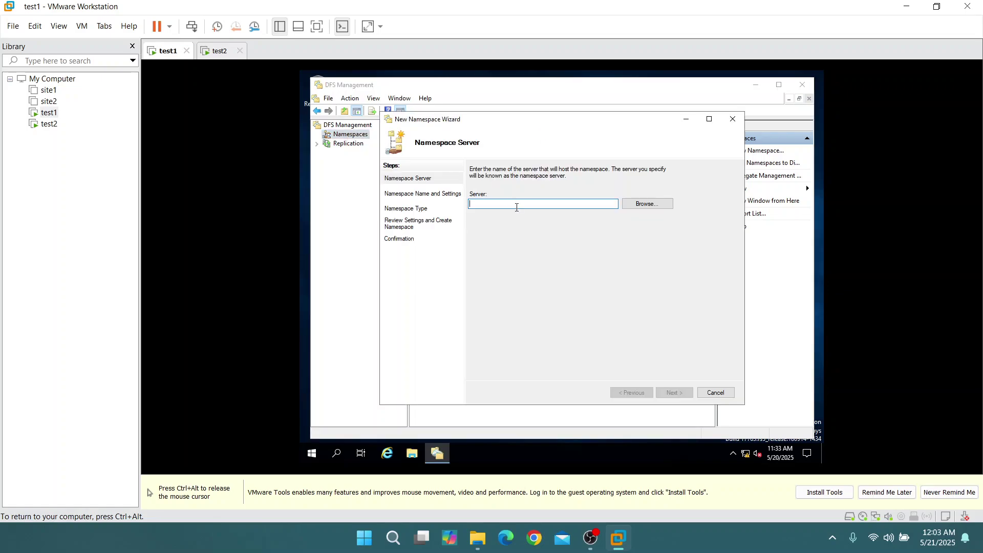
type("test1")
left_click(674, 394)
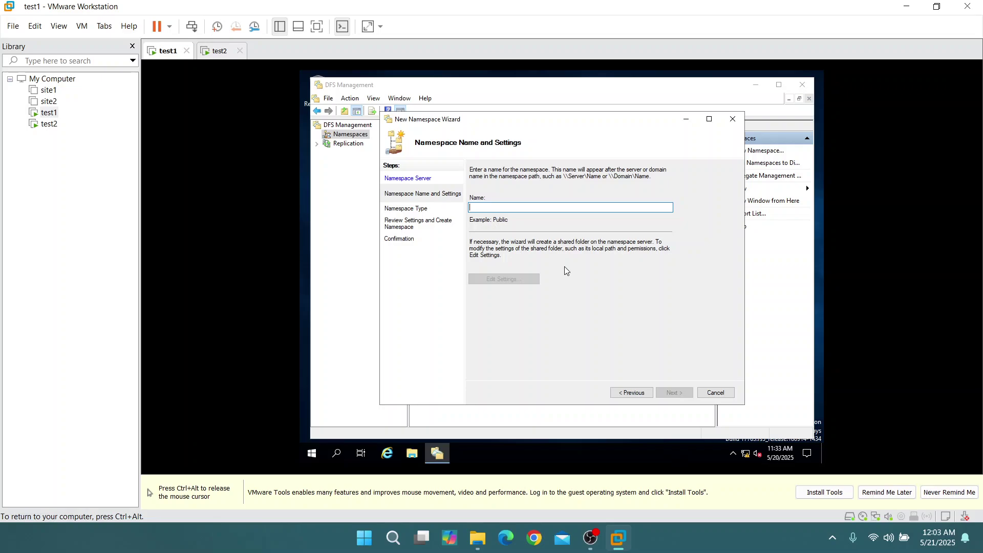
type("TEST")
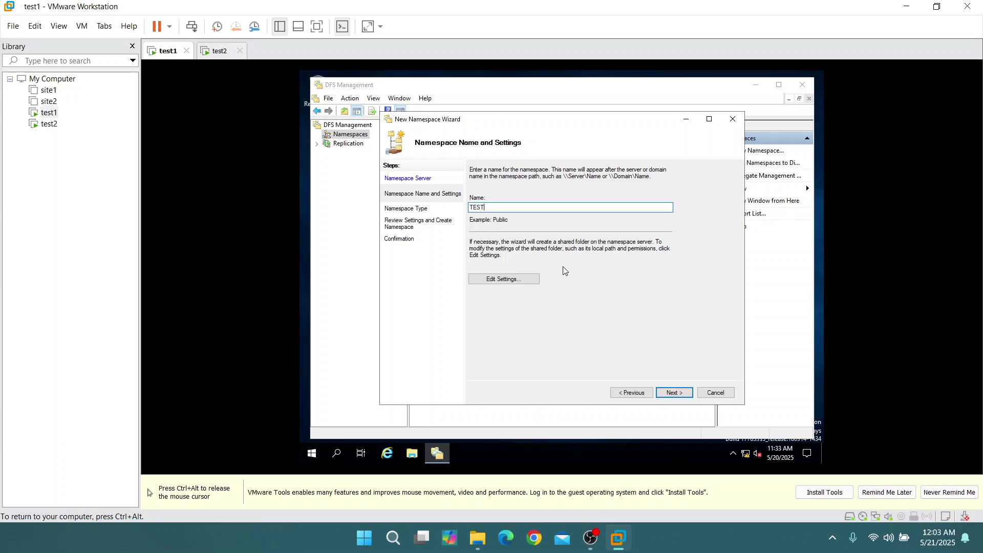
Check the shared folder settings, then decline reusing the existing TEST share
left_click(502, 279)
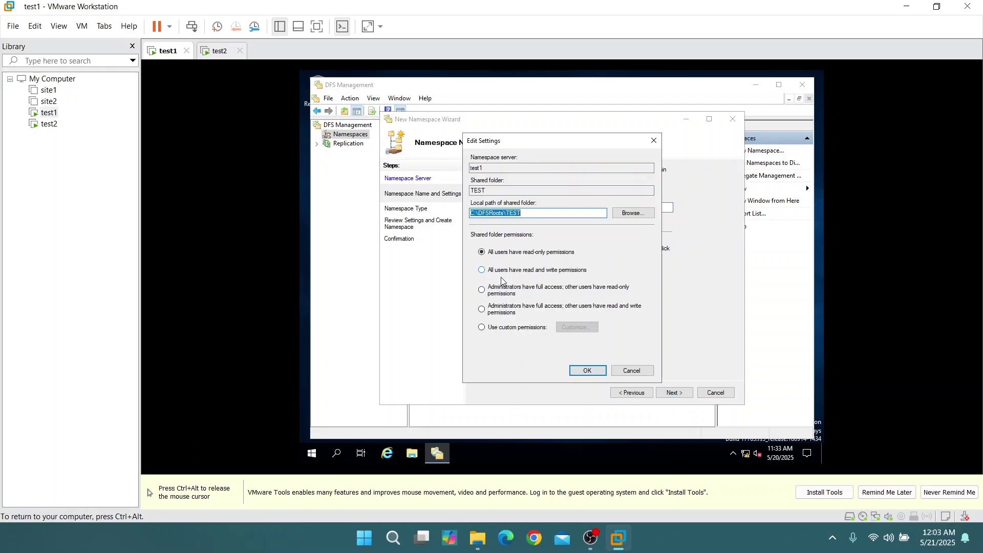
left_click(653, 141)
left_click(675, 392)
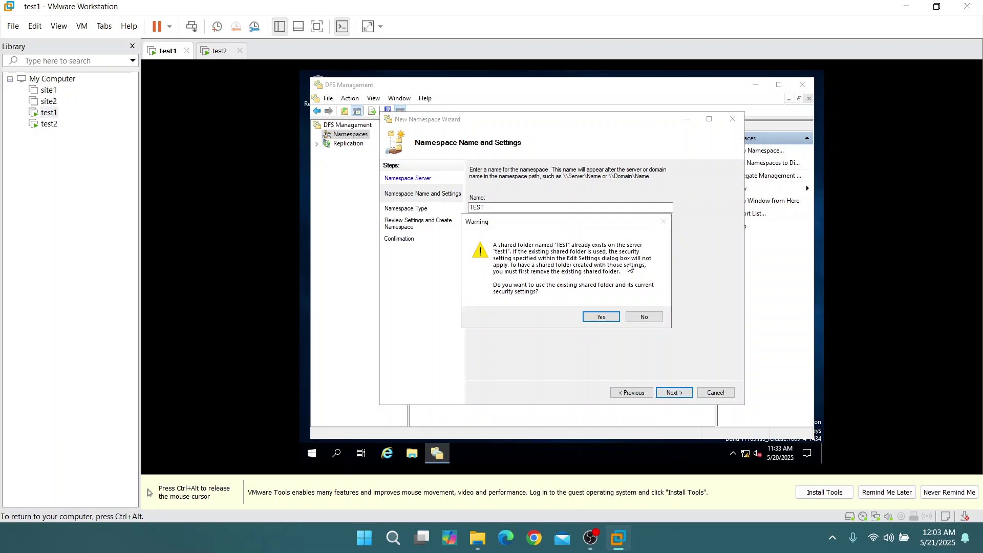
left_click(644, 317)
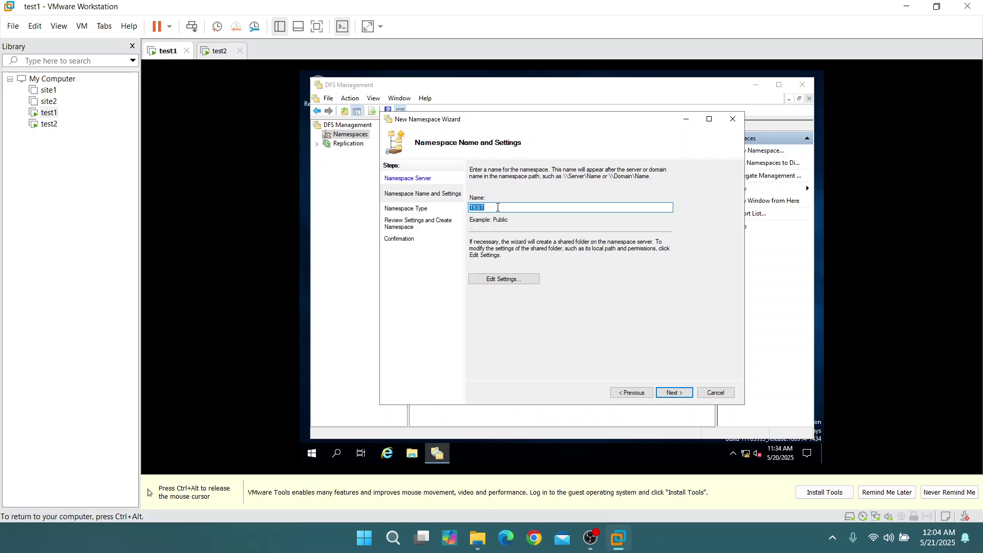
Rename the namespace REPO, create it as Domain-based, and view the functional-level error
type("REPO")
left_click(675, 392)
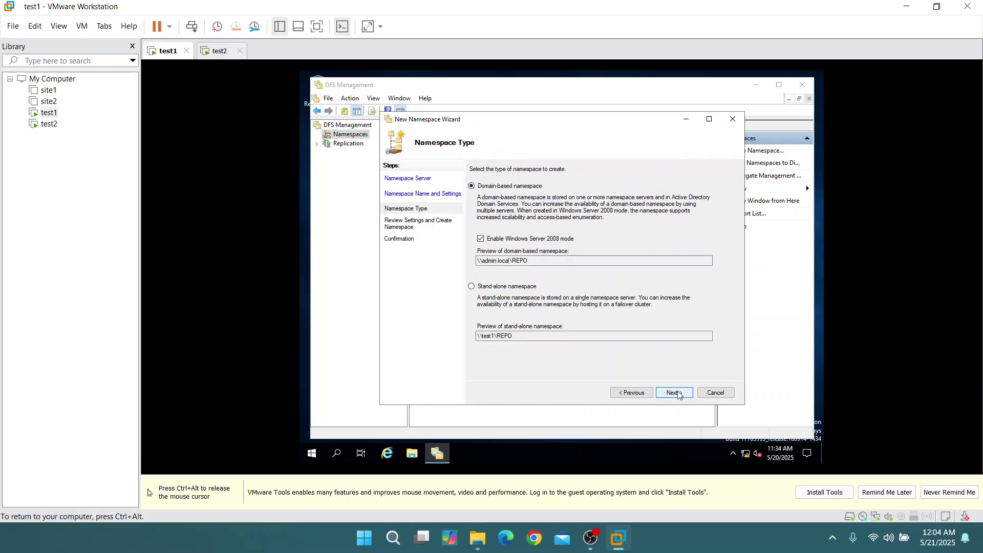
left_click(671, 395)
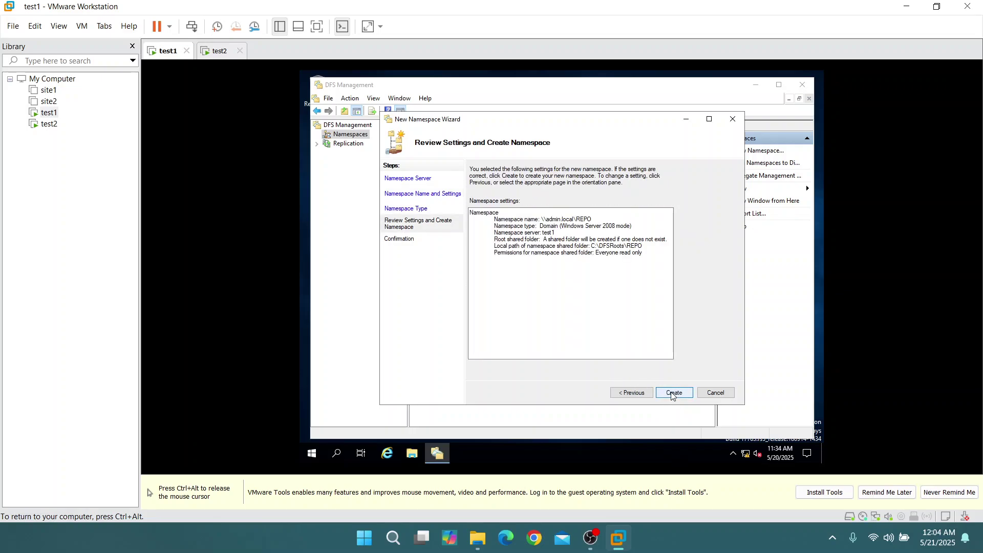
left_click(676, 394)
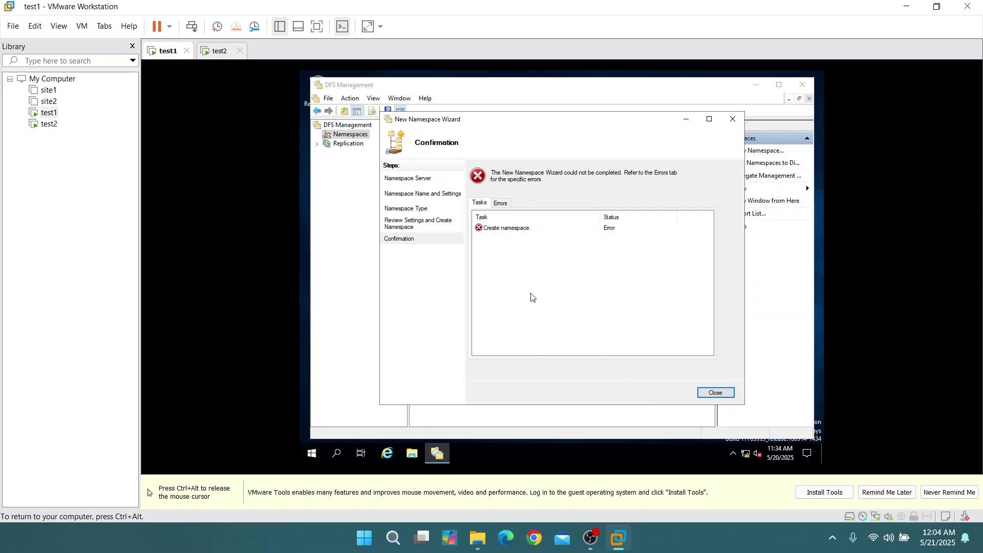
left_click(526, 230)
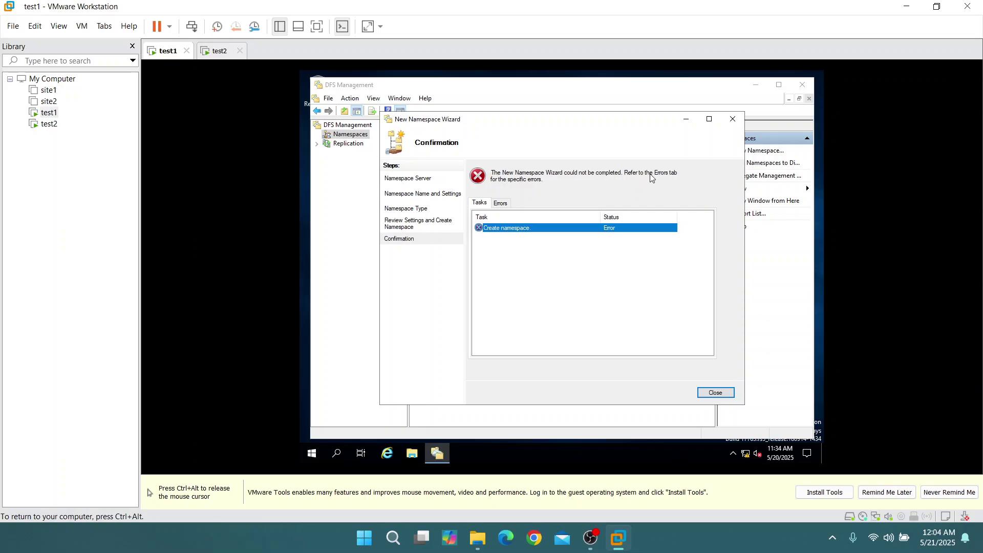
left_click(506, 205)
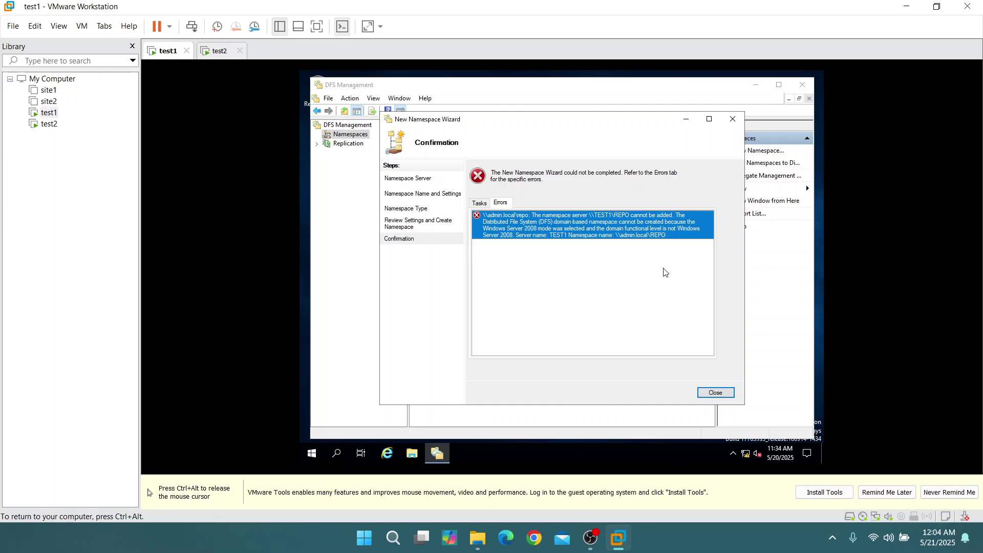
Minimize OBS and return to the test1 tab showing its plain desktop
key("ctrl+alt")
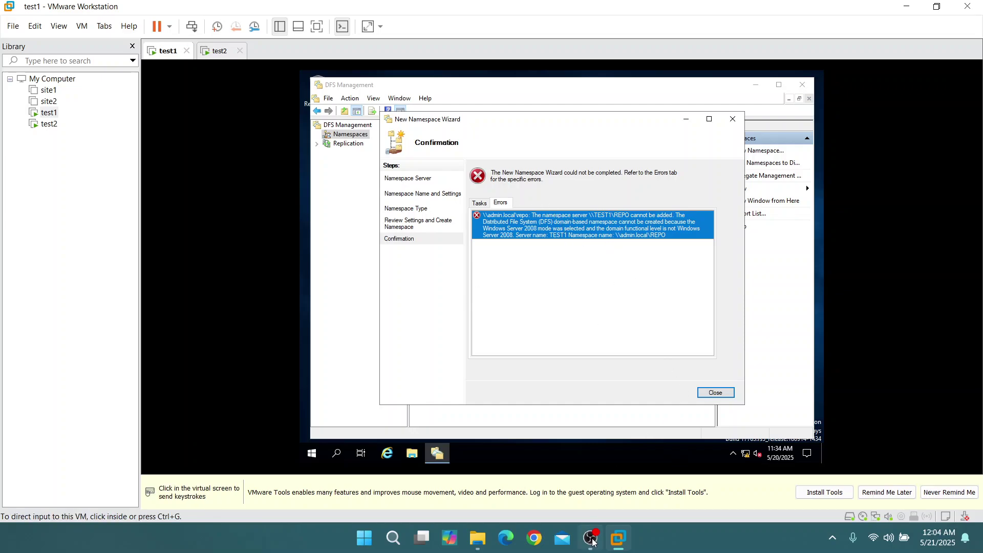
left_click(590, 538)
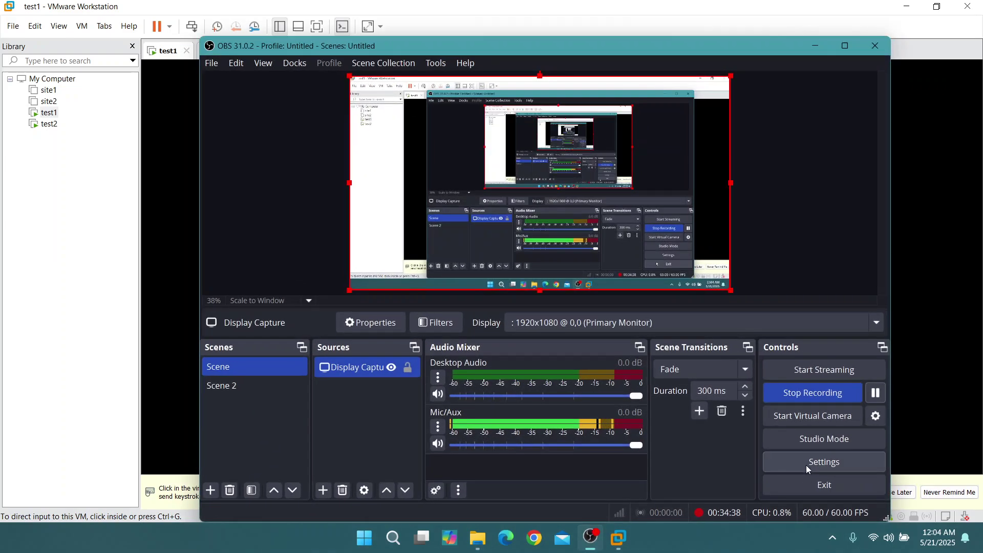
left_click(815, 46)
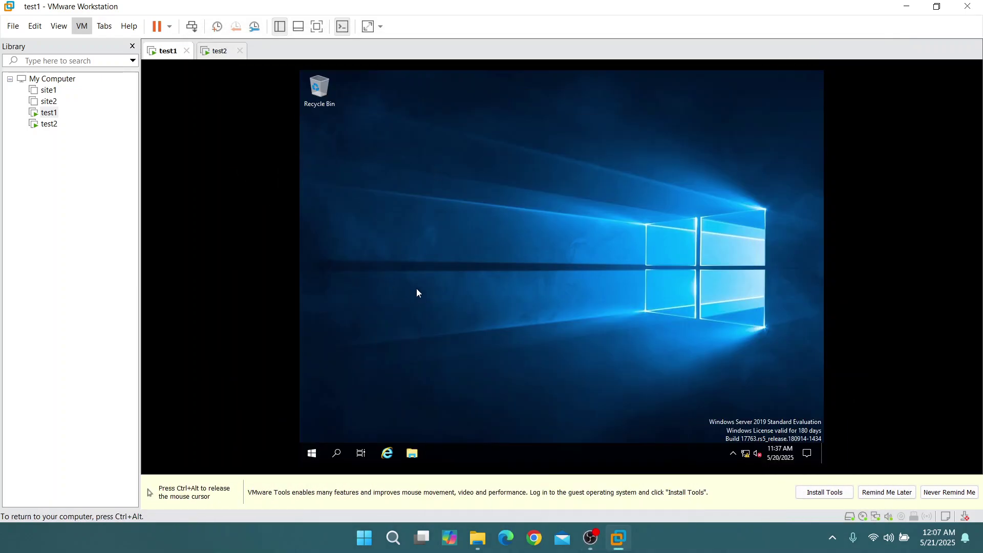
Launch DFS Management on test1 from the search panel
left_click(347, 454)
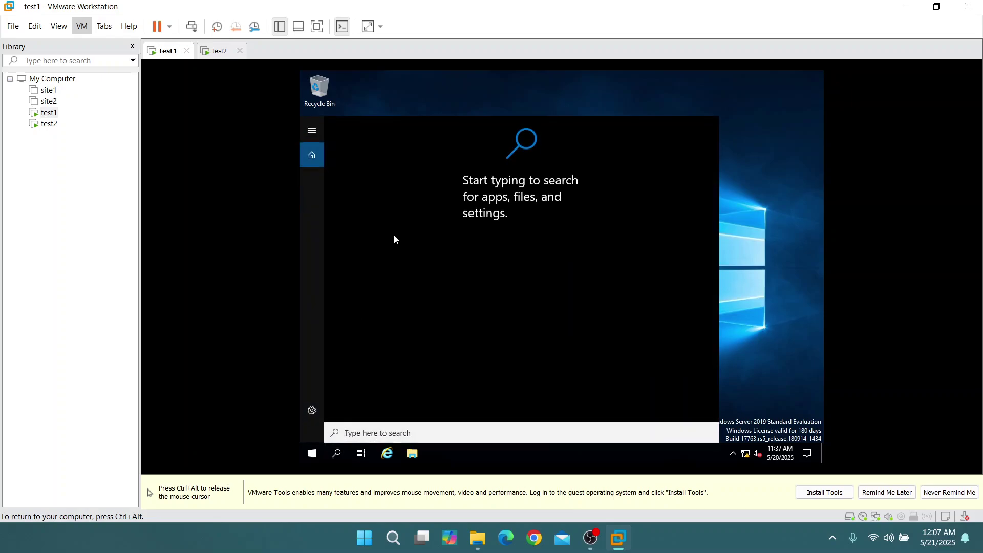
type("dns")
left_click(388, 174)
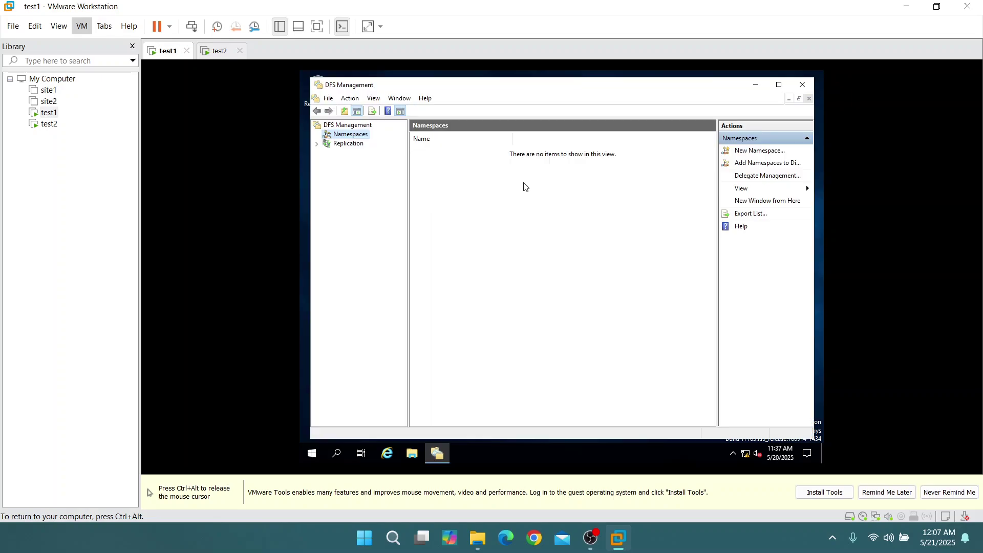
Create the domain-based namespace TEST on server test1, reusing the existing TEST share
right_click(356, 136)
left_click(379, 137)
type("t")
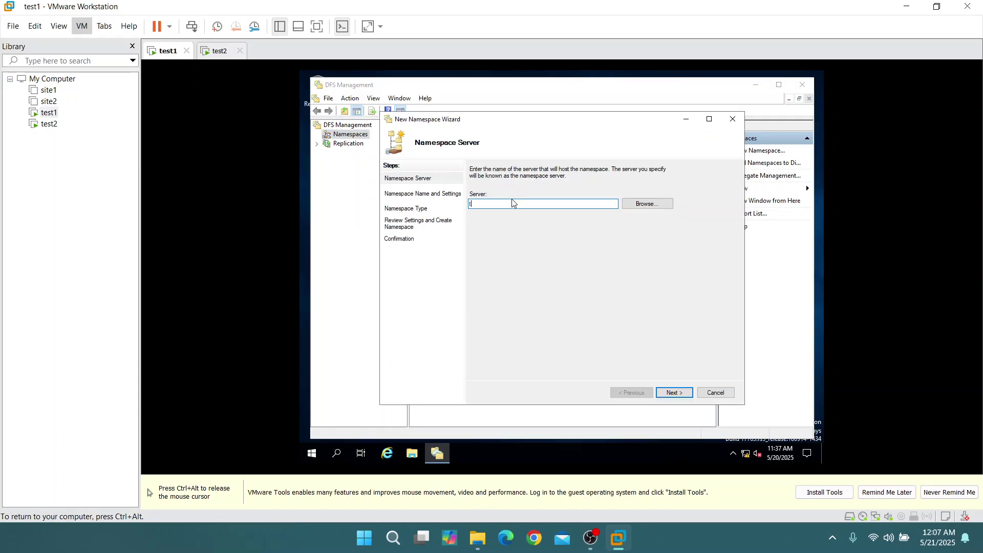
type("est1")
left_click(679, 391)
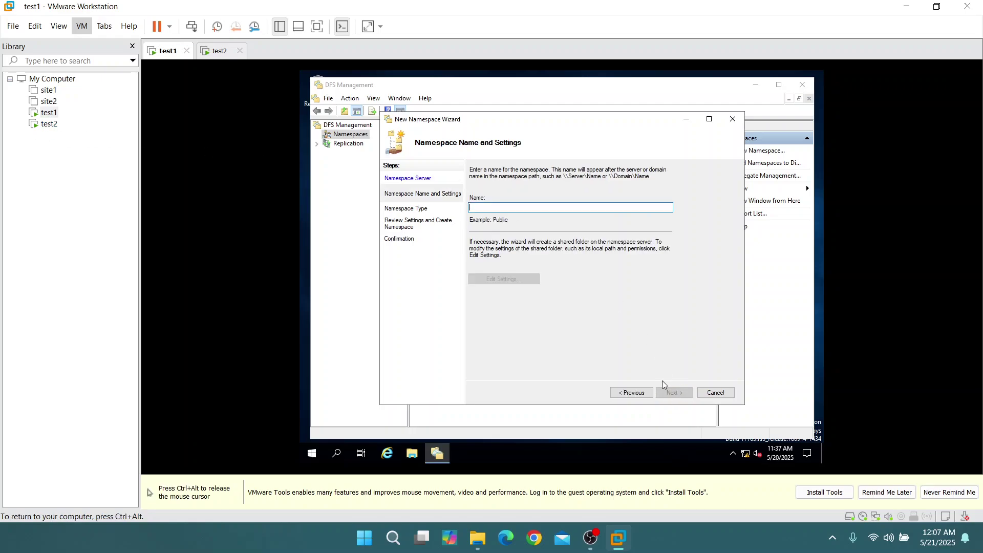
type("TEST")
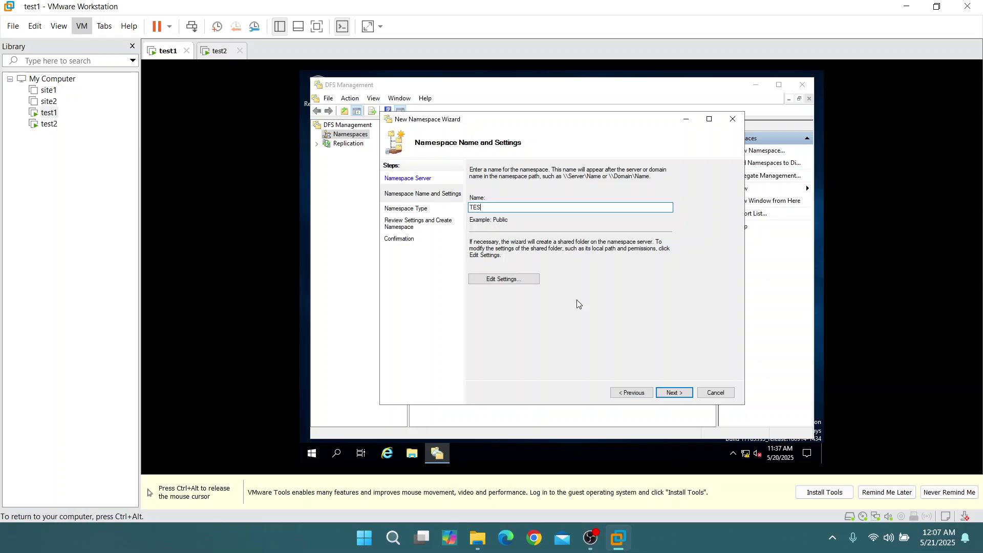
left_click(682, 392)
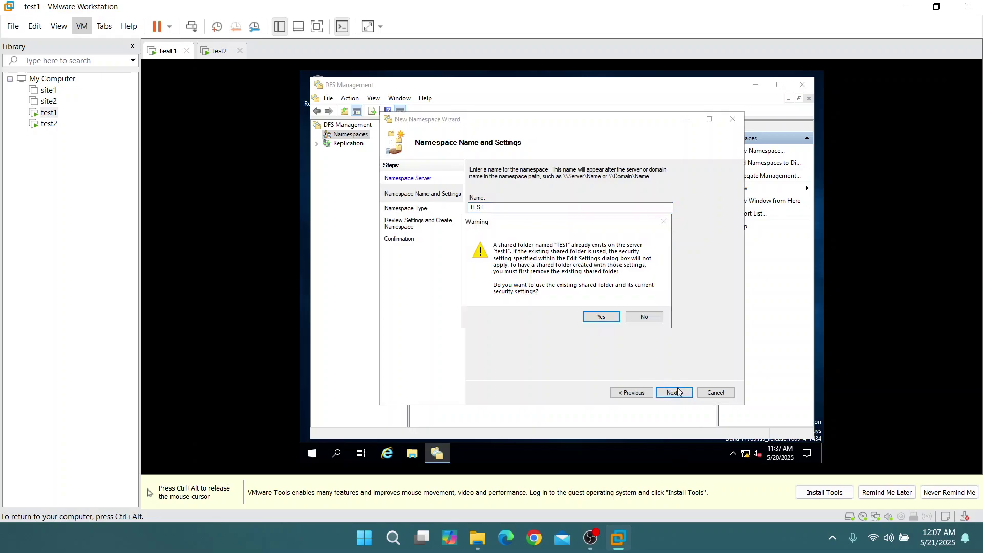
left_click(589, 318)
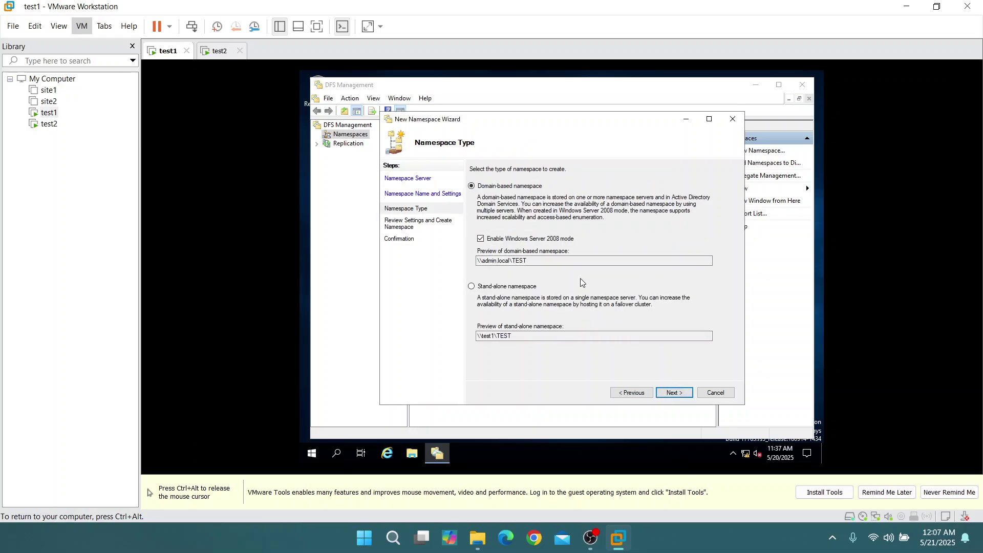
left_click(672, 393)
left_click(675, 393)
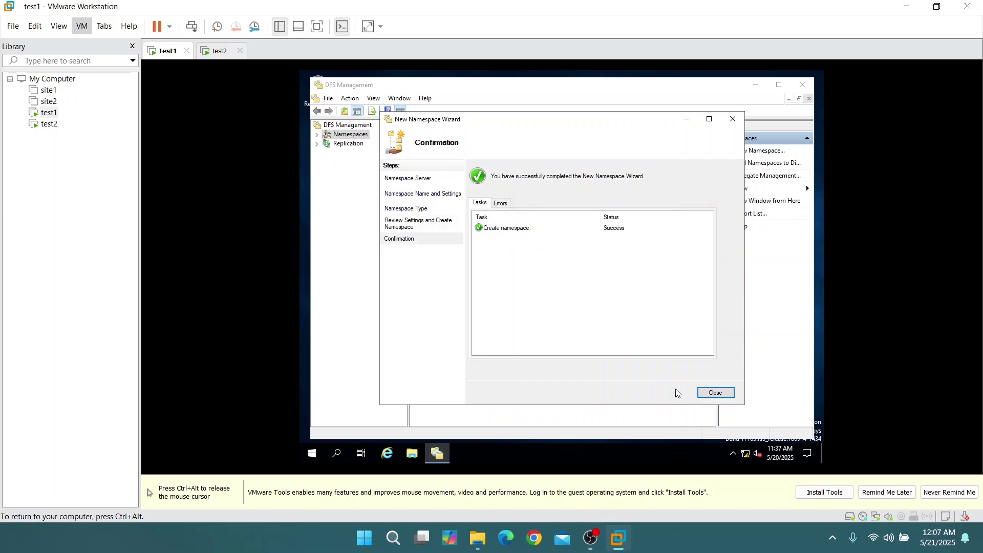
left_click(721, 398)
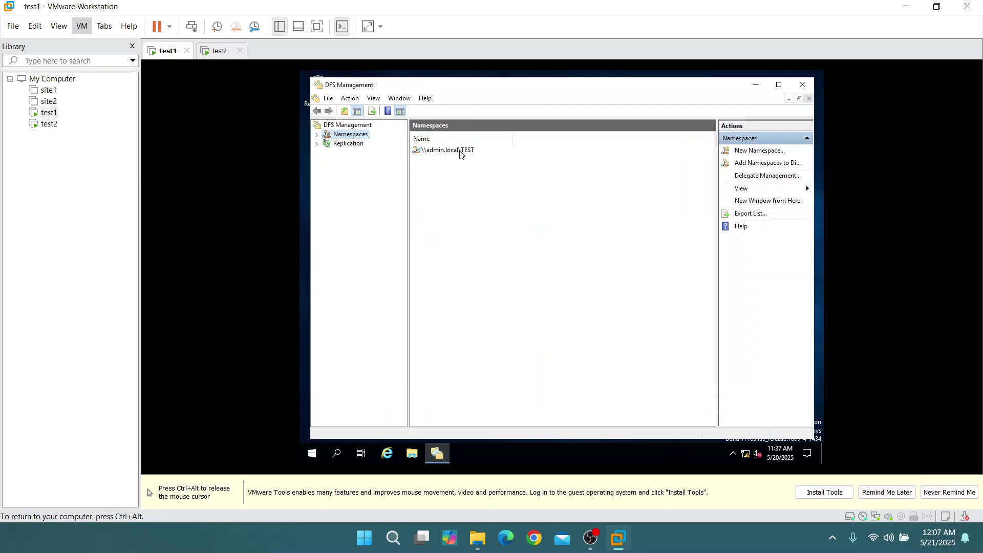
Switch to the test2 machine and launch DFS Management there
key("ctrl+alt")
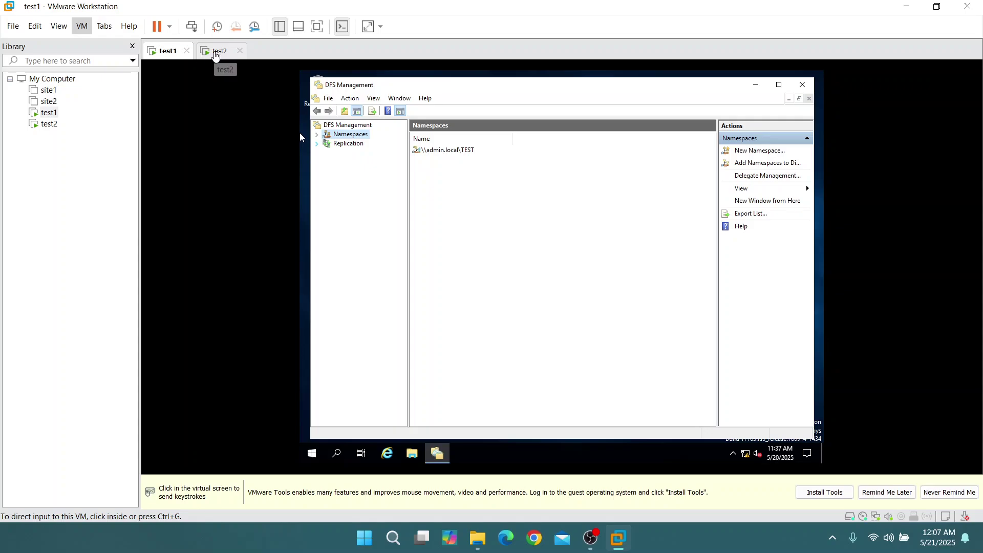
left_click(215, 51)
left_click(342, 455)
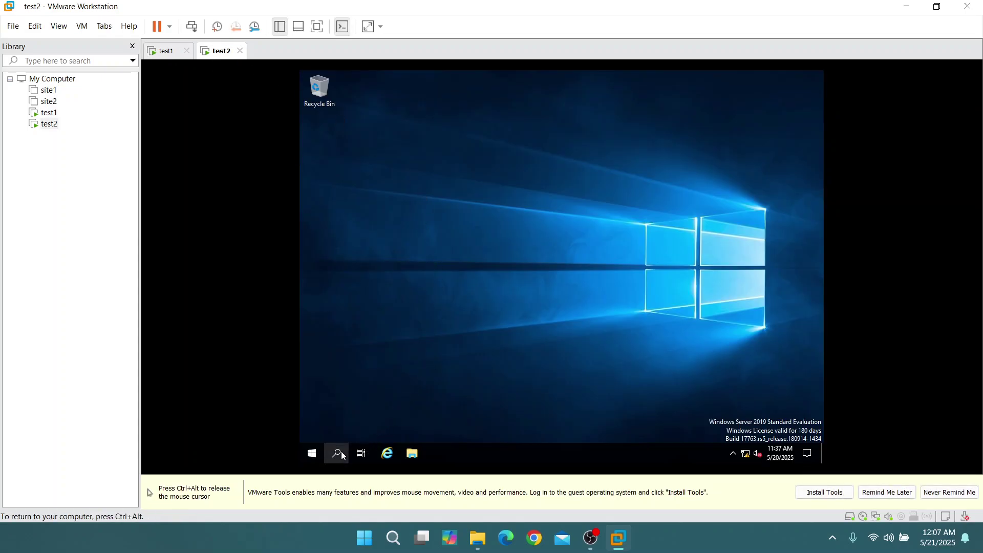
type("dfs")
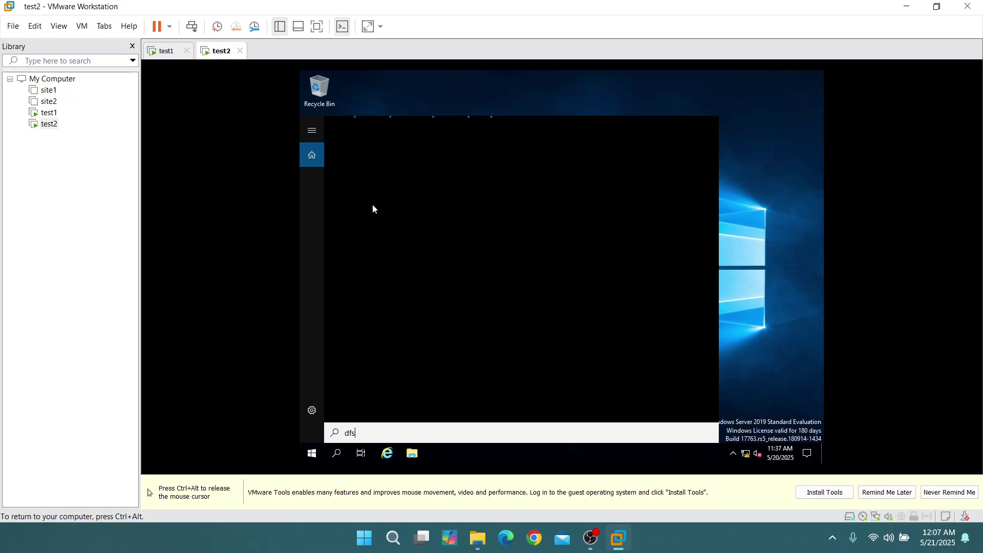
left_click(395, 178)
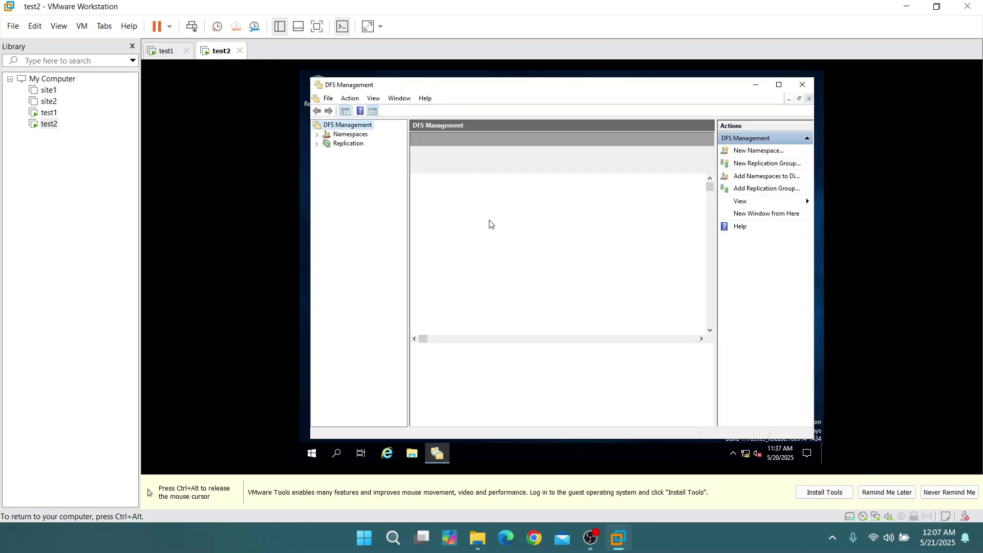
Attempt a new domain-based namespace named TEST on test2
left_click(350, 134)
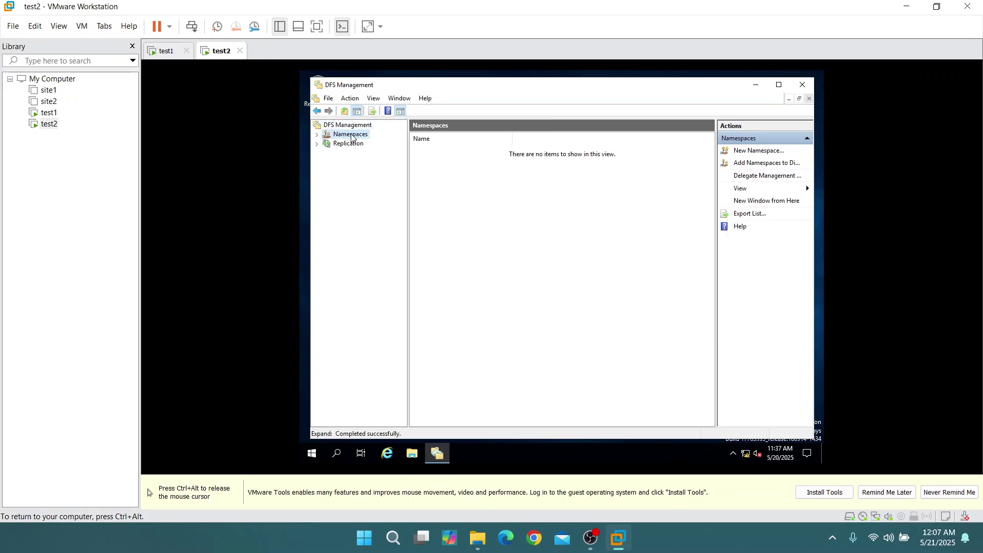
left_click(766, 151)
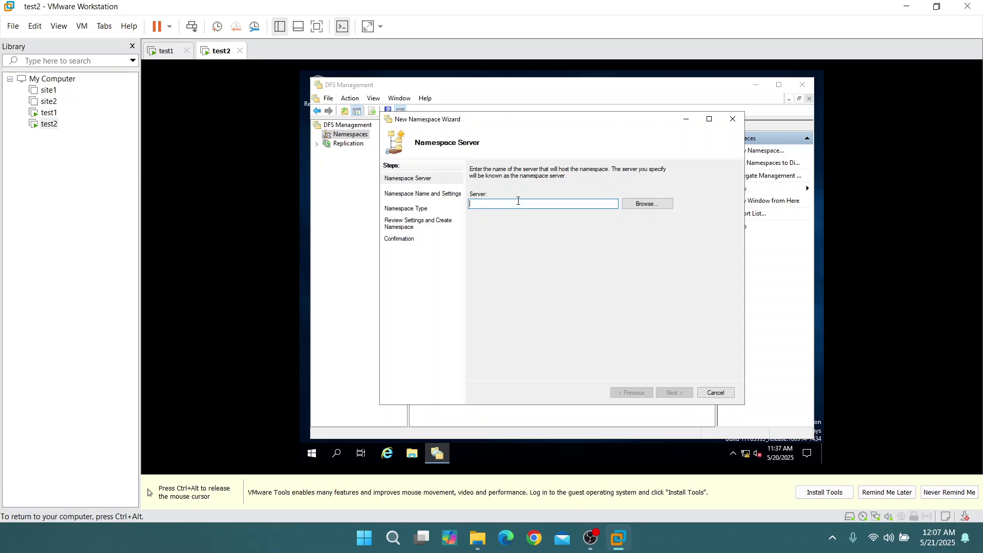
key("ctrl+alt")
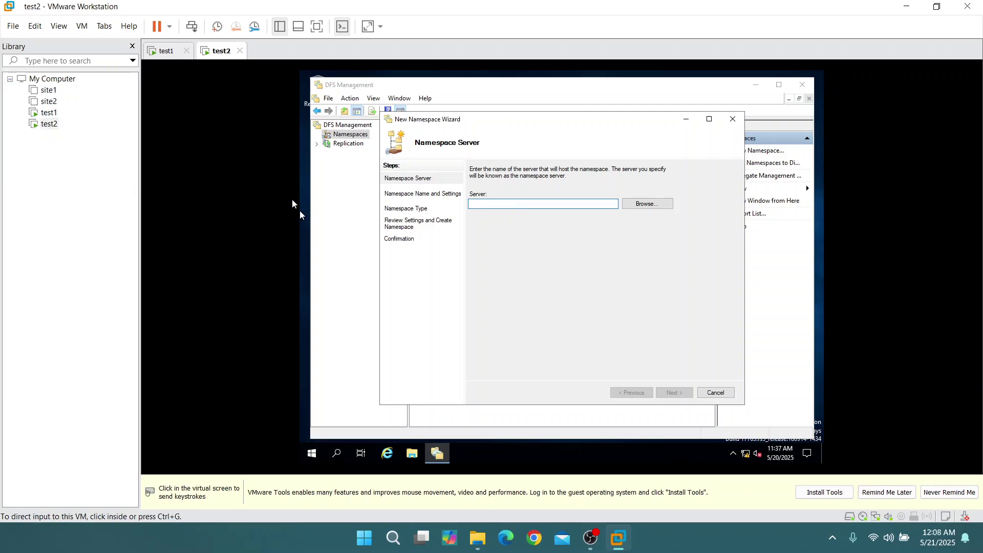
left_click(300, 210)
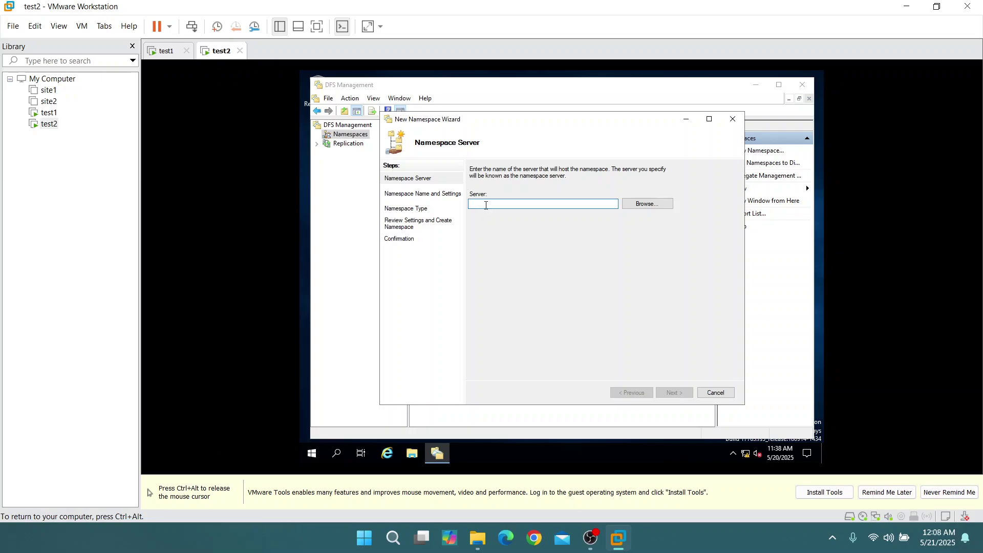
type("test2")
left_click(683, 394)
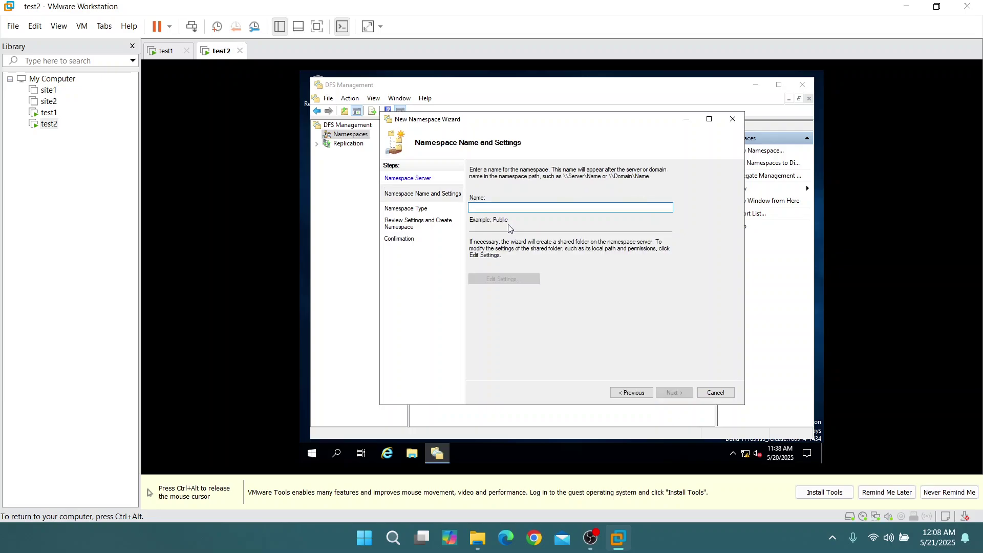
type("T")
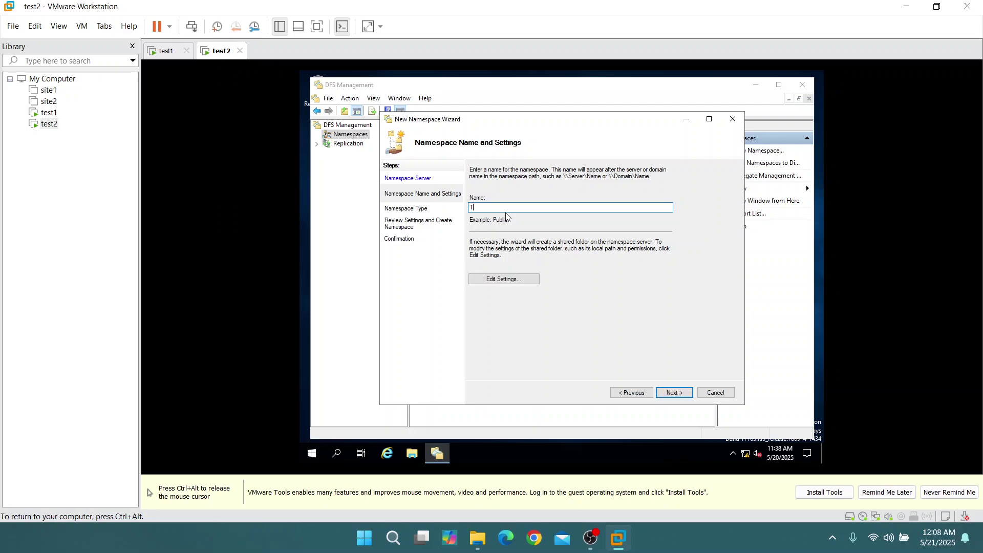
type("EST")
left_click(678, 394)
left_click(679, 393)
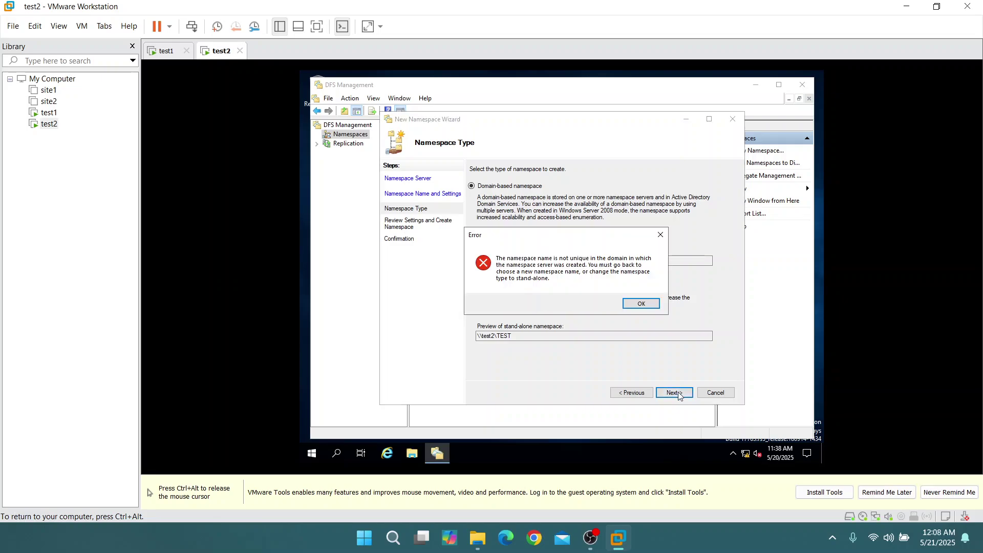
Dismiss the name-not-unique error, abandon the wizard, and close DFS Management
left_click(640, 304)
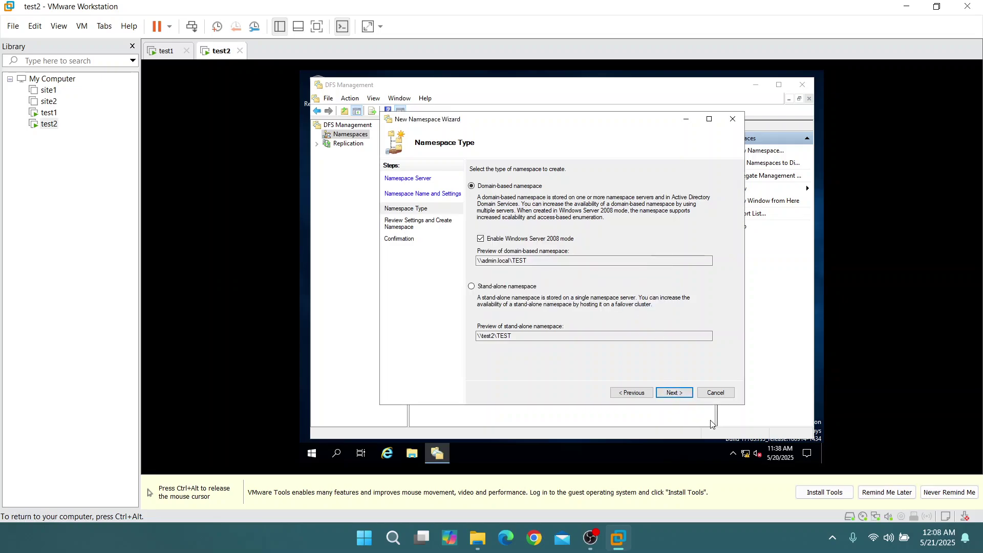
left_click(722, 394)
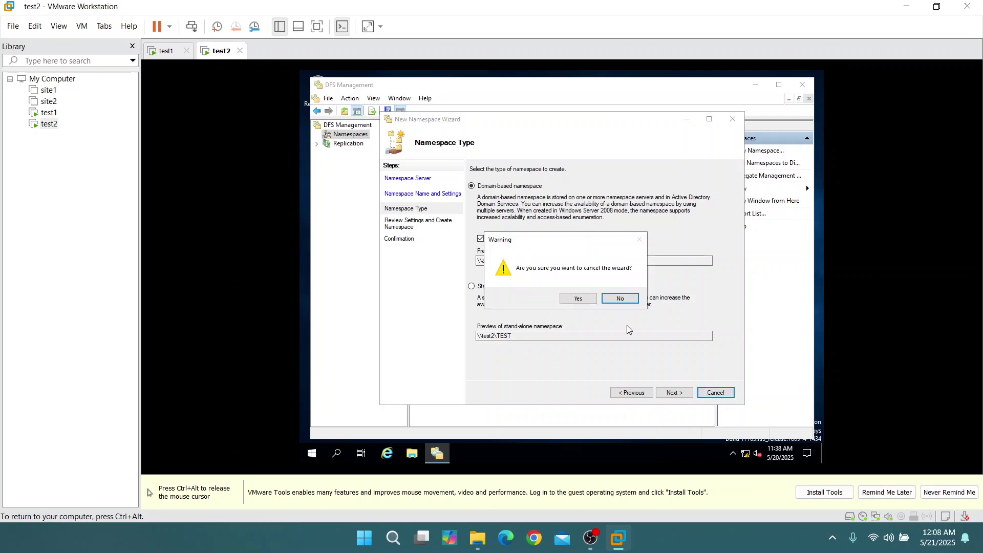
left_click(590, 303)
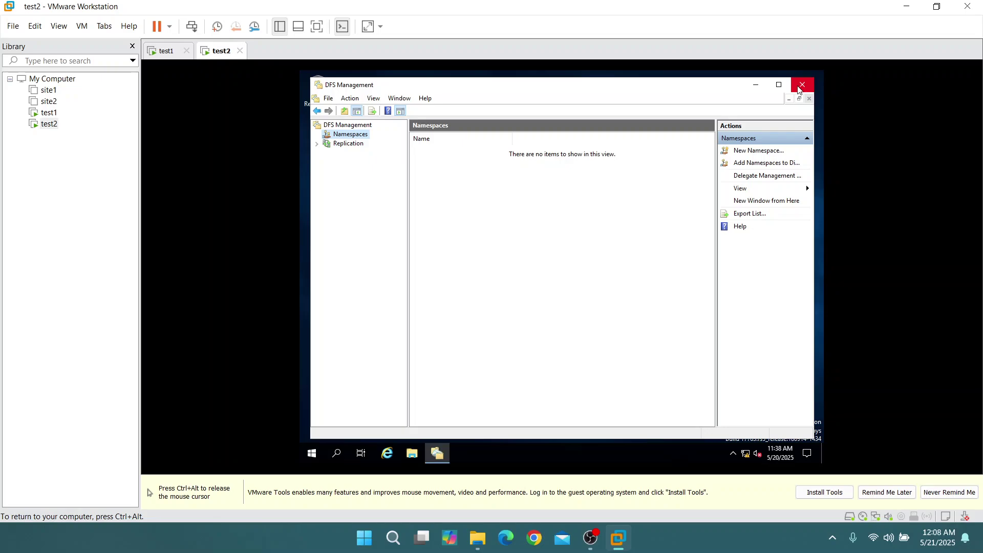
left_click(800, 88)
Switch back to the test1 virtual machine
key("ctrl+alt")
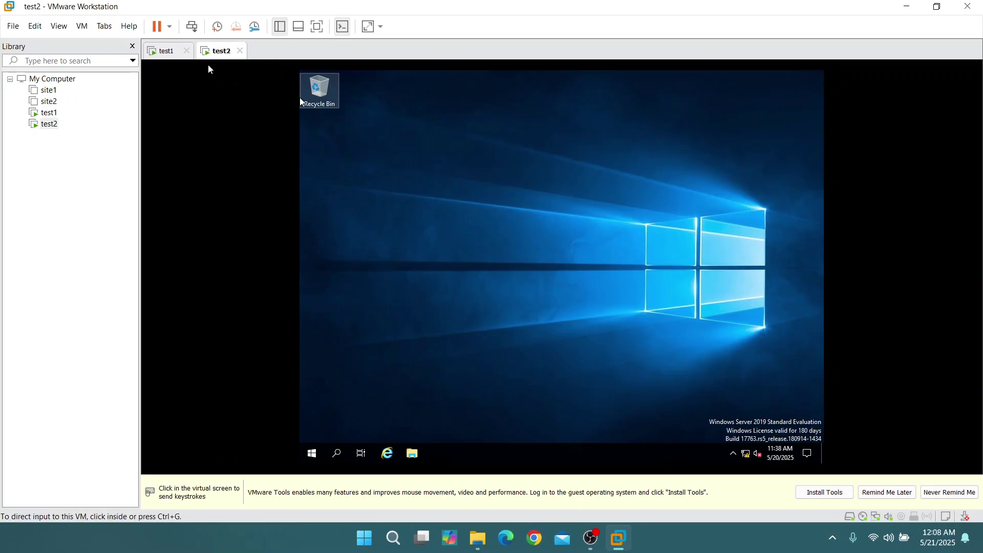
left_click(165, 54)
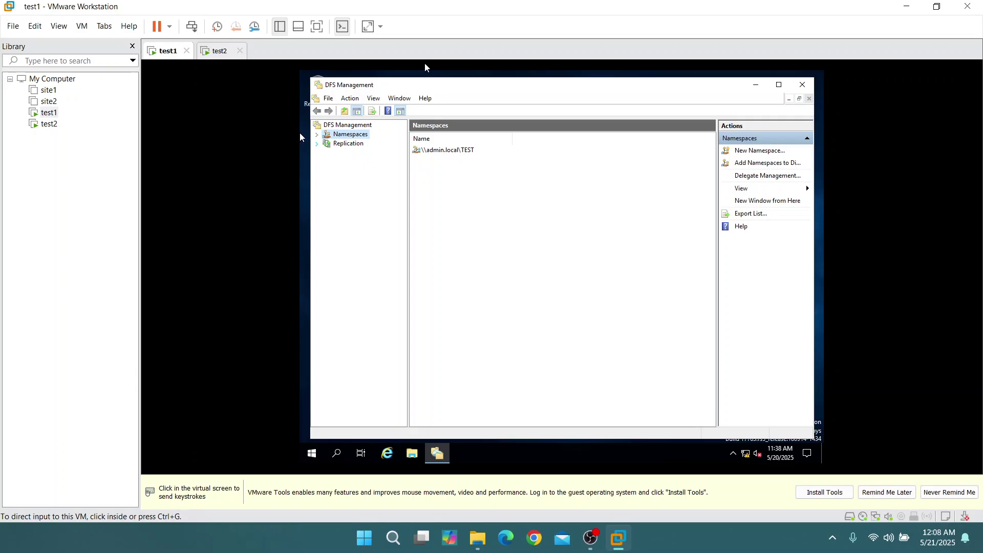
left_click(212, 52)
left_click(417, 207)
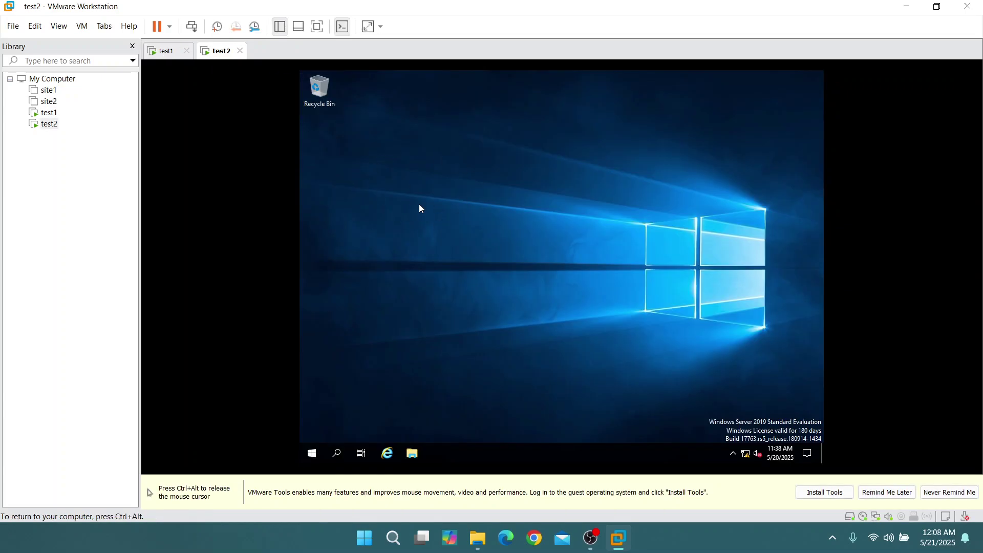
key("ctrl+alt")
left_click(165, 52)
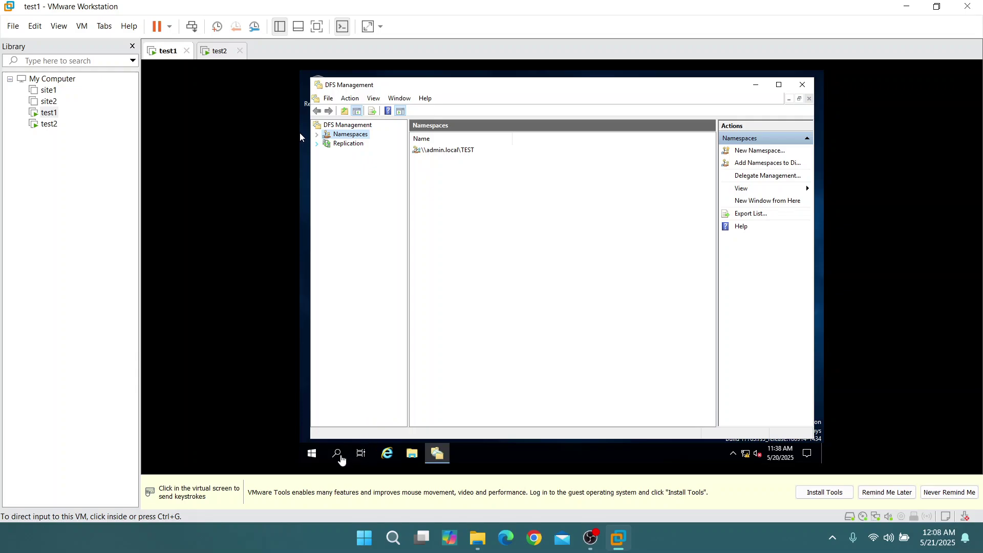
Turn off Windows Defender Firewall for domain networks on test1
left_click(337, 455)
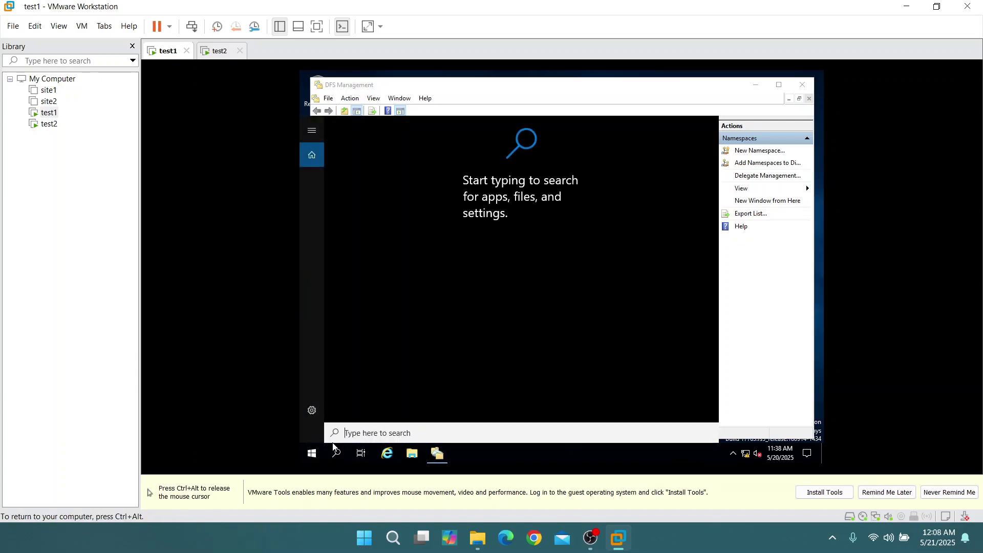
type("wind")
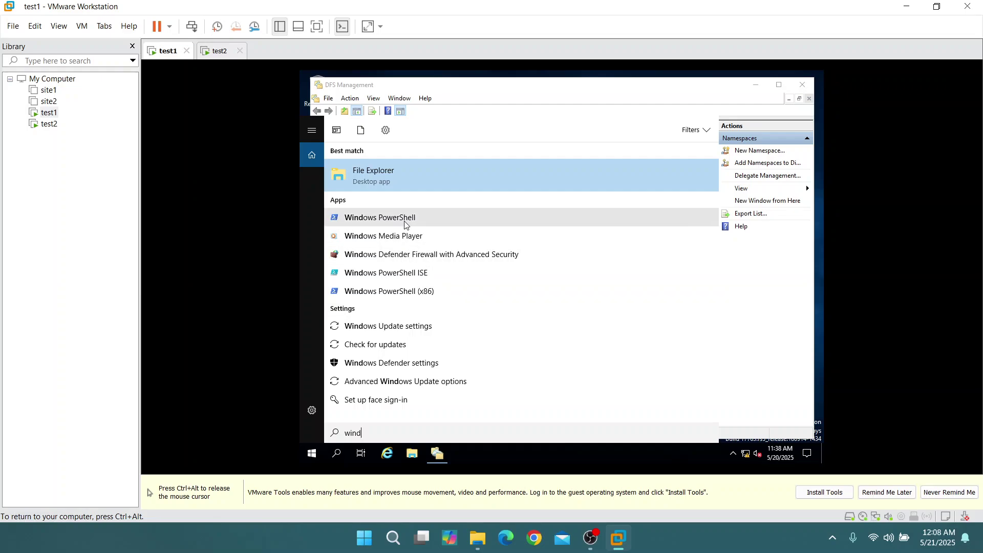
key("BackSpace")
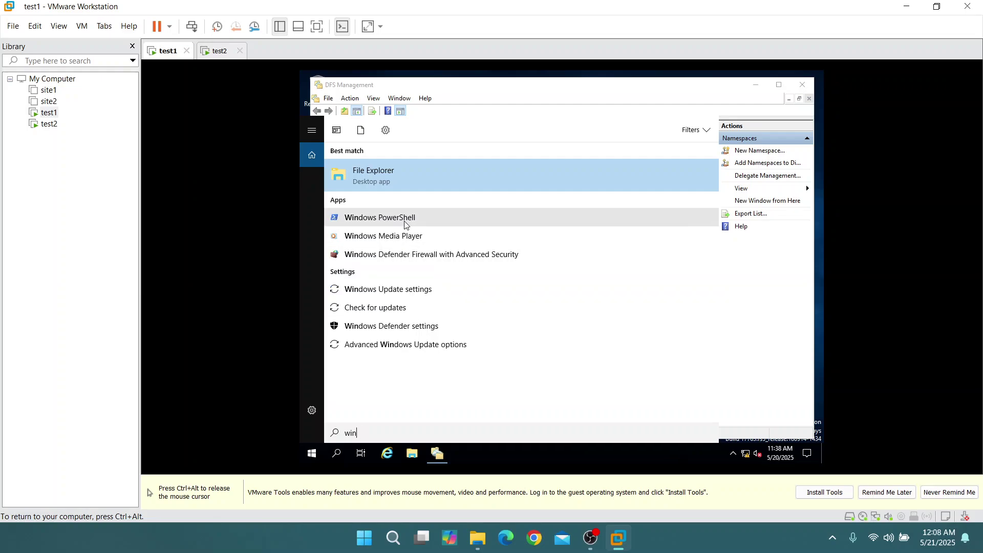
type("dows")
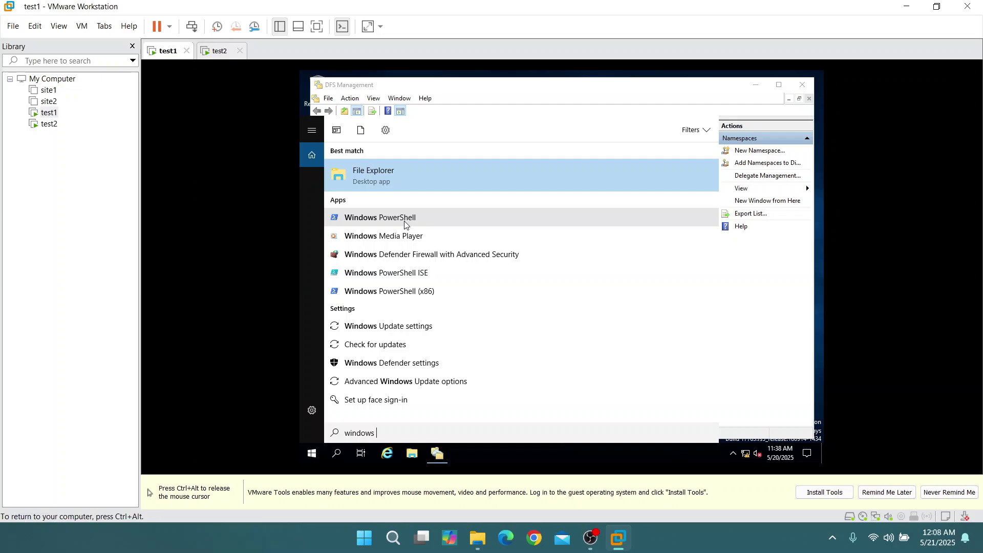
type(" fire")
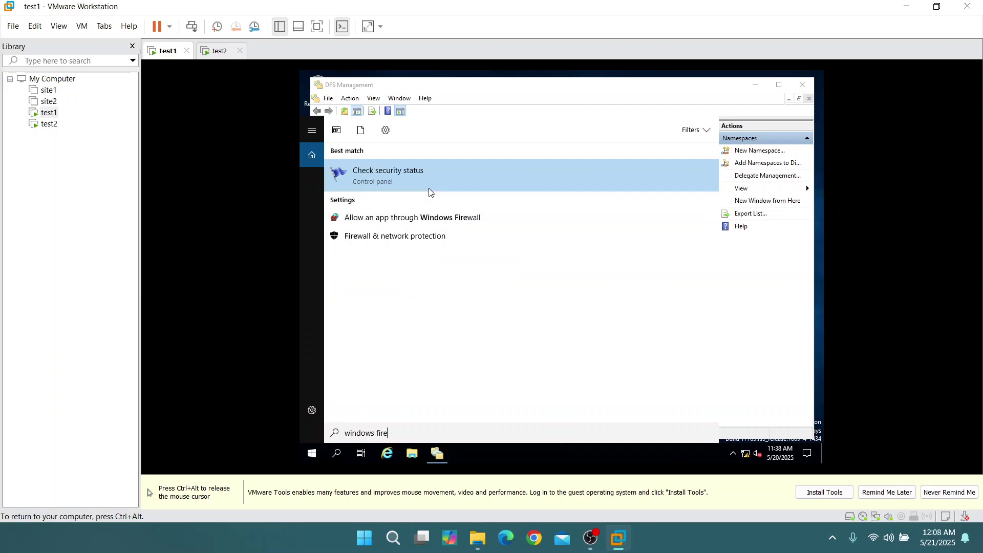
key("BackSpace")
key("BackSpace")
key("BackSpace")
key("BackSpace")
key("BackSpace")
key("BackSpace")
key("BackSpace")
key("BackSpace")
key("BackSpace")
key("BackSpace")
key("BackSpace")
type("fire")
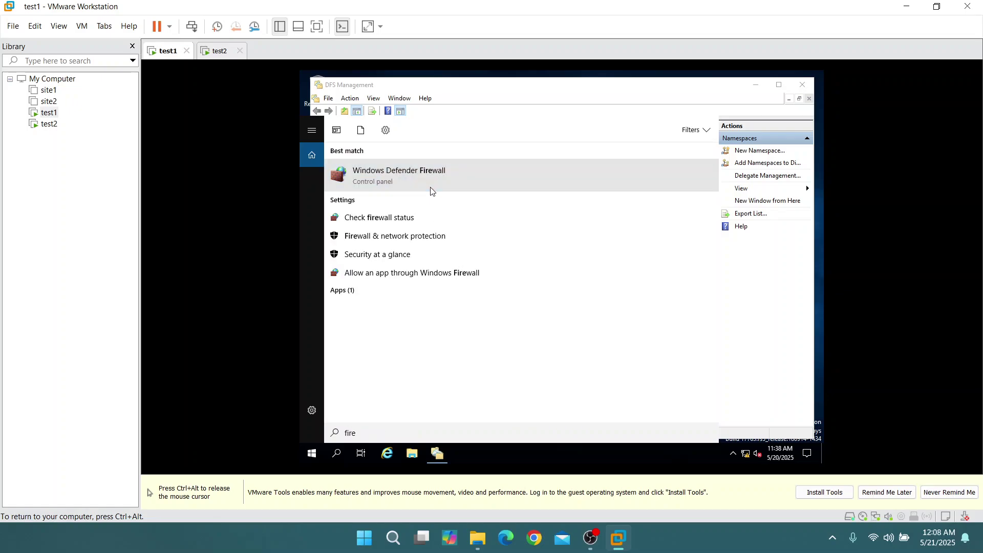
left_click(430, 187)
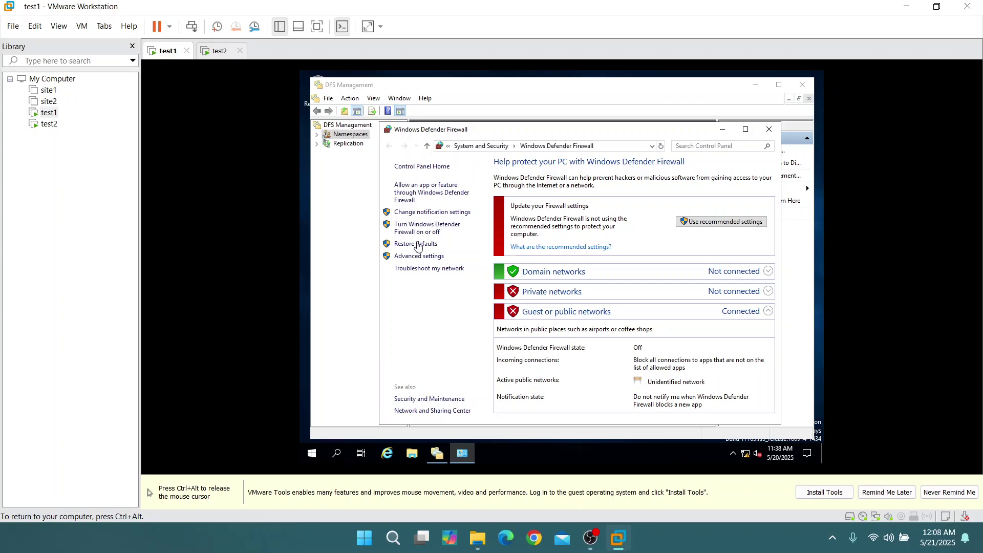
left_click(427, 229)
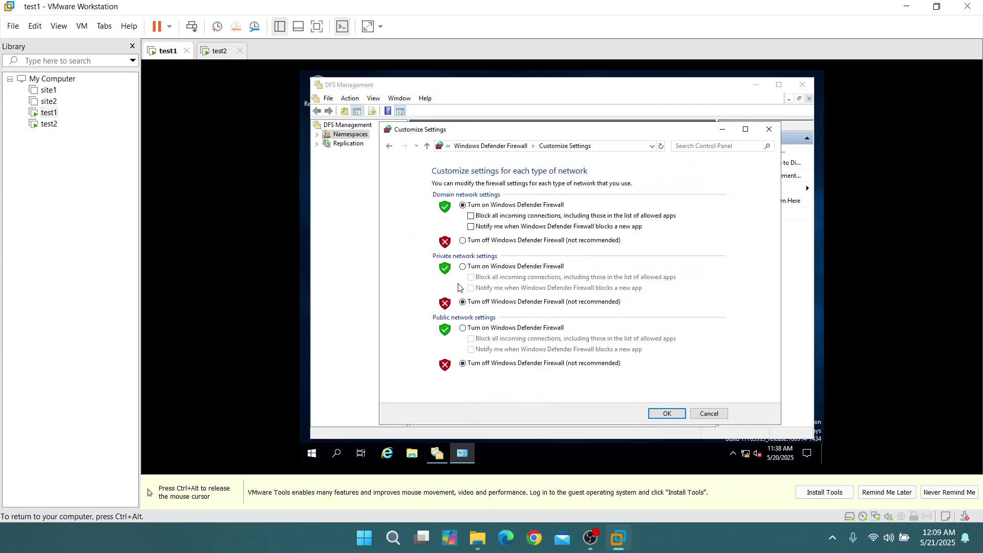
left_click(462, 241)
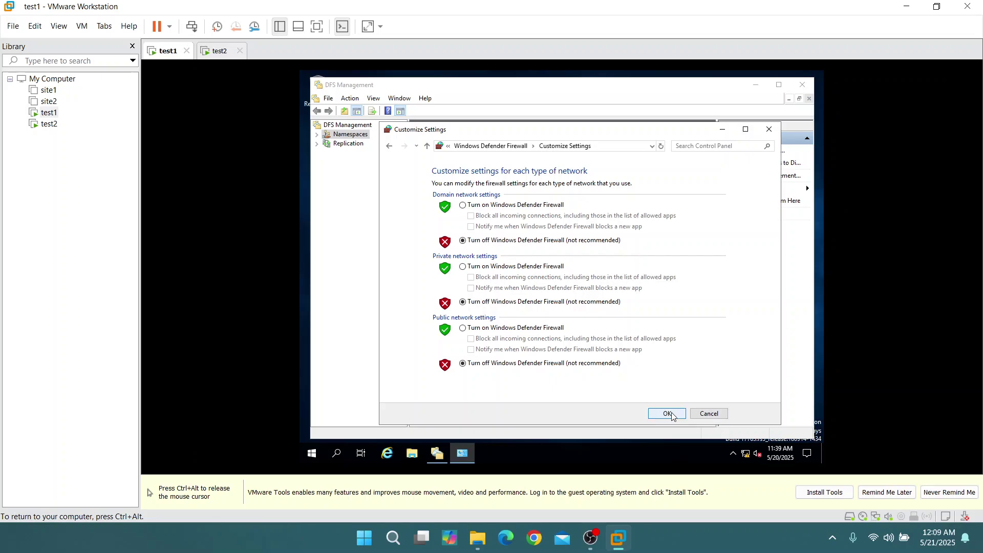
left_click(667, 413)
Close the firewall window and DFS Management, then switch to test2
left_click(767, 128)
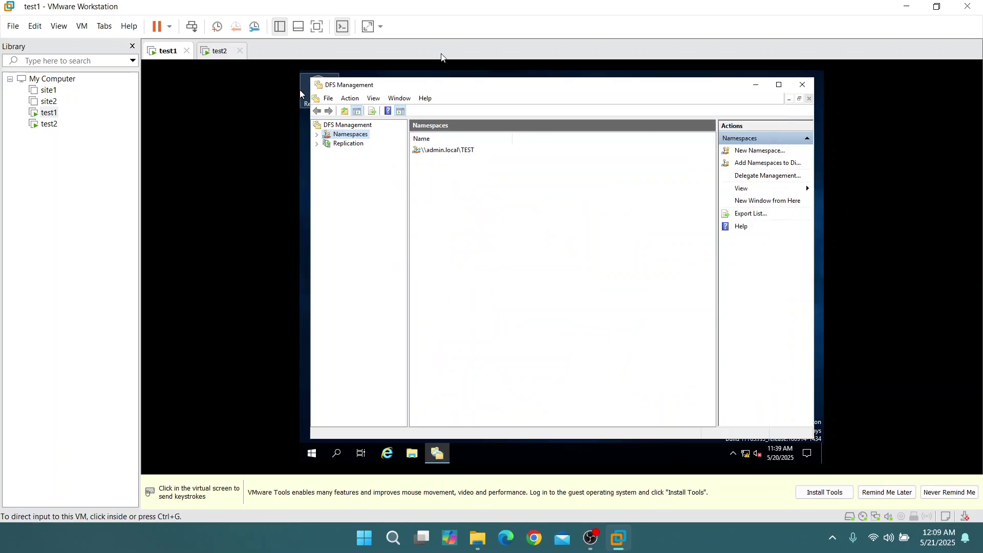
left_click(802, 88)
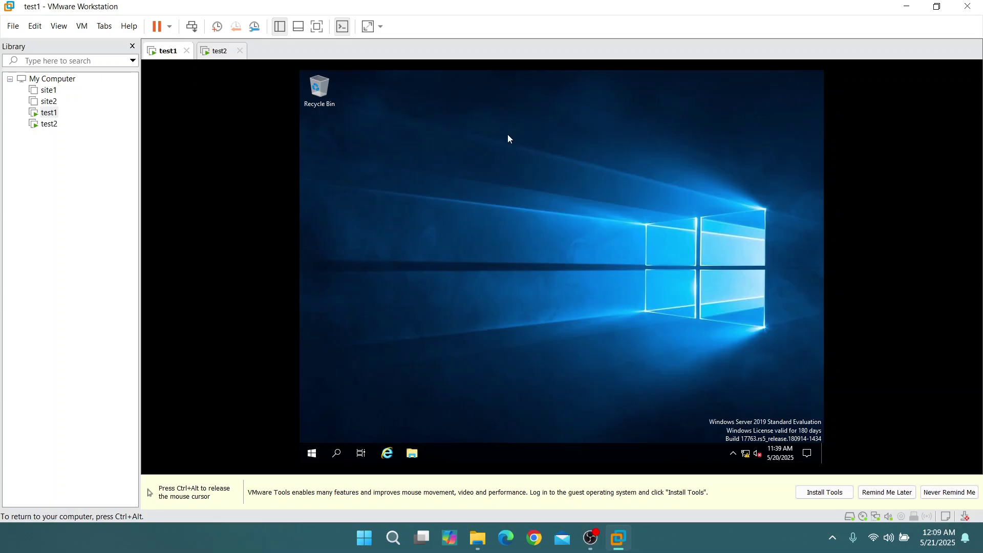
key("ctrl+alt")
left_click(219, 50)
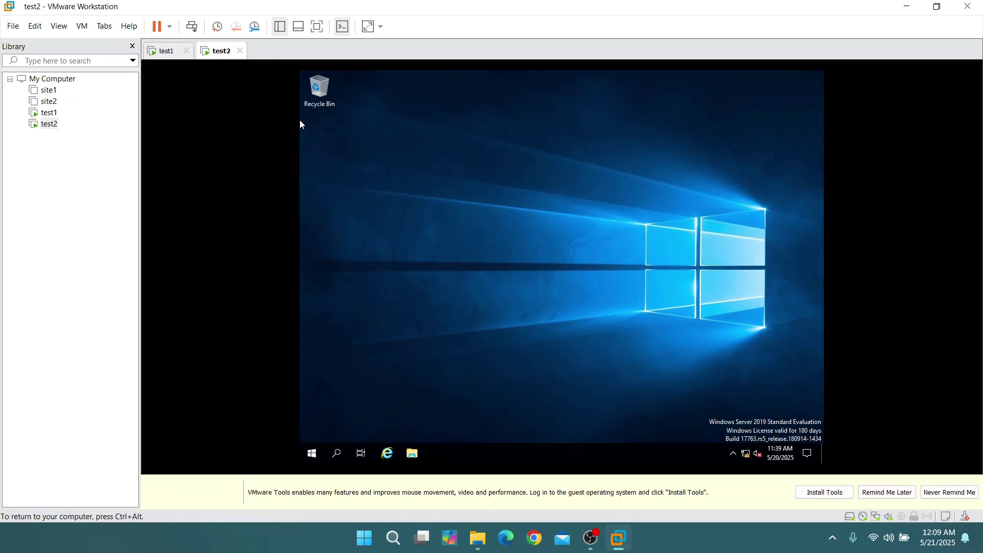
left_click(336, 454)
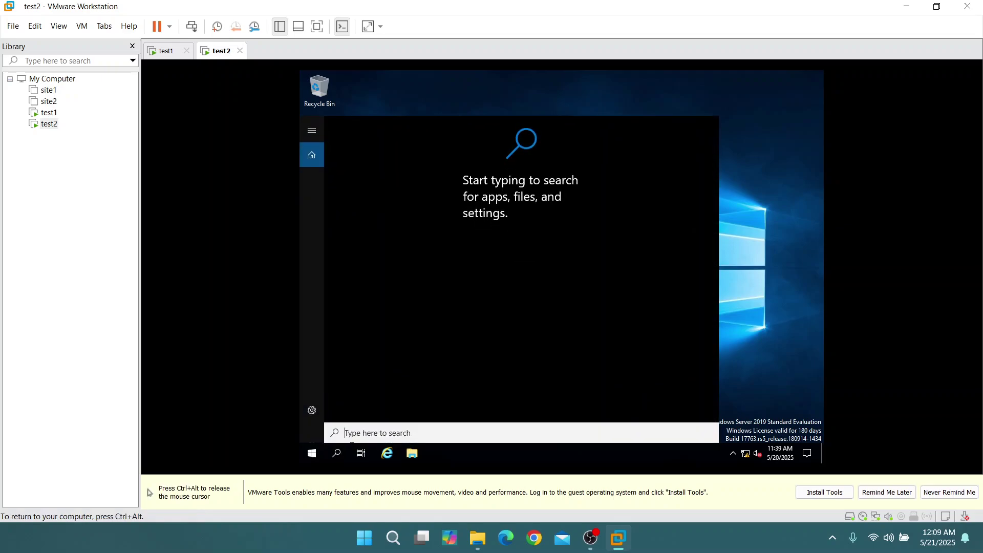
Open Control Panel on test2 and close it again
type("cont")
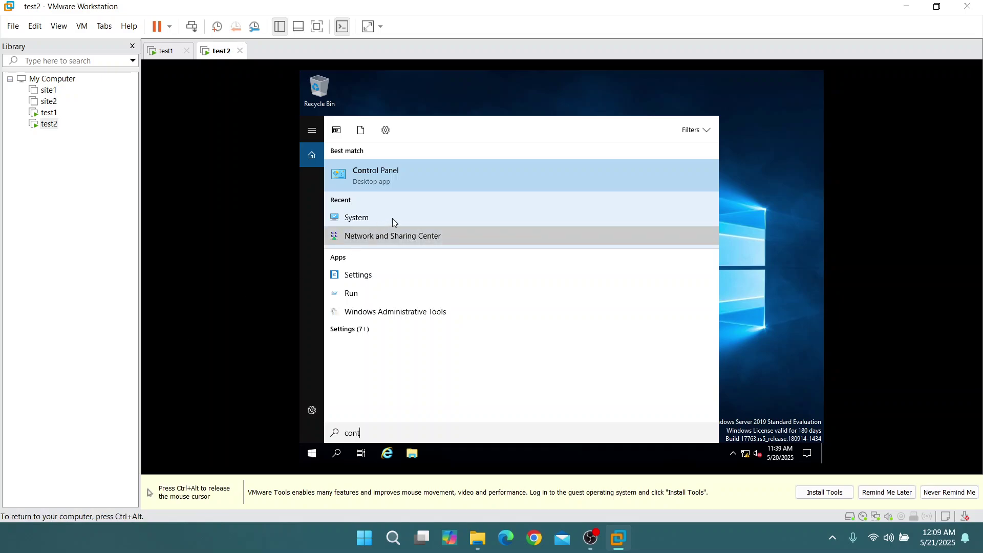
left_click(423, 176)
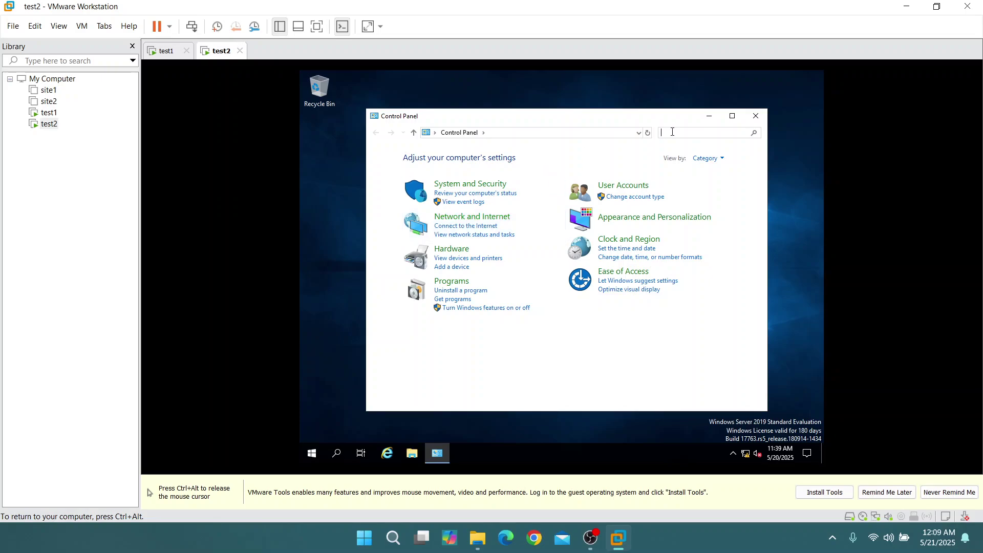
left_click(756, 116)
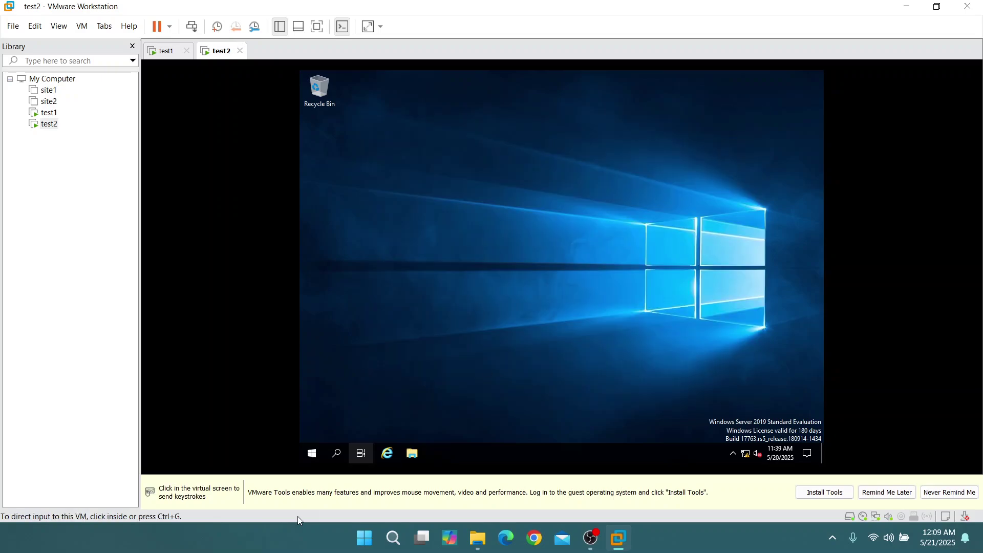
Turn off Windows Defender Firewall for domain networks on test2 and close the window
left_click(338, 455)
type("defer")
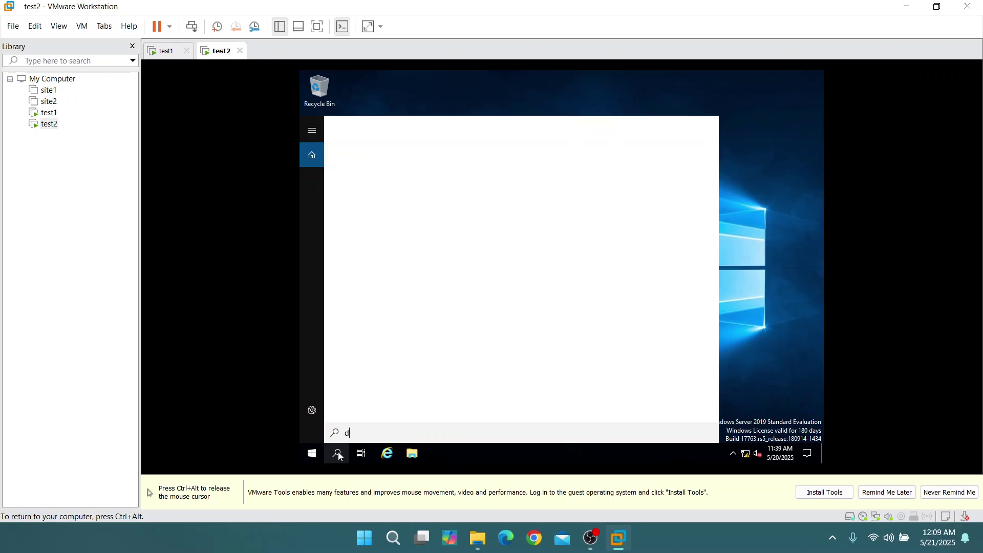
key("ctrl+alt")
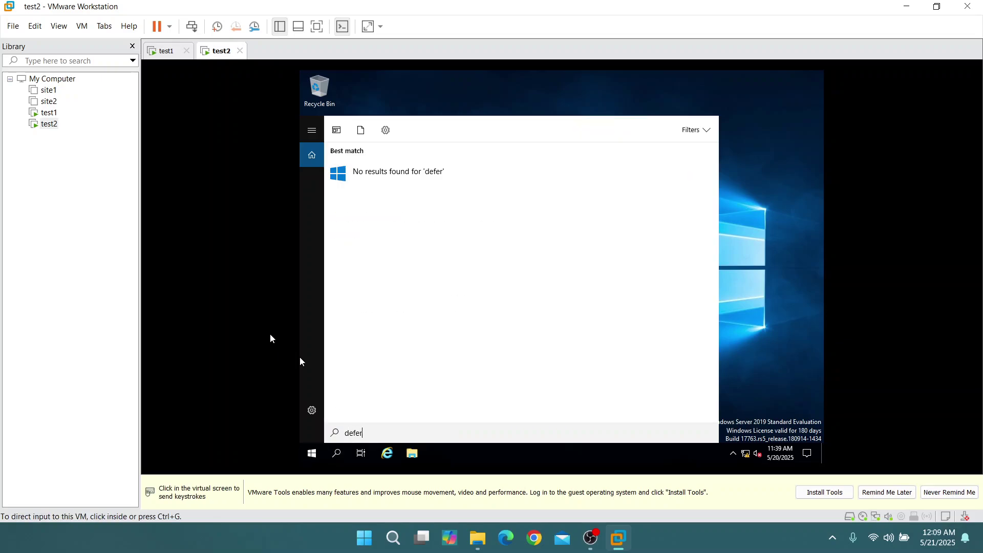
left_click(272, 338)
key("BackSpace")
type("nder")
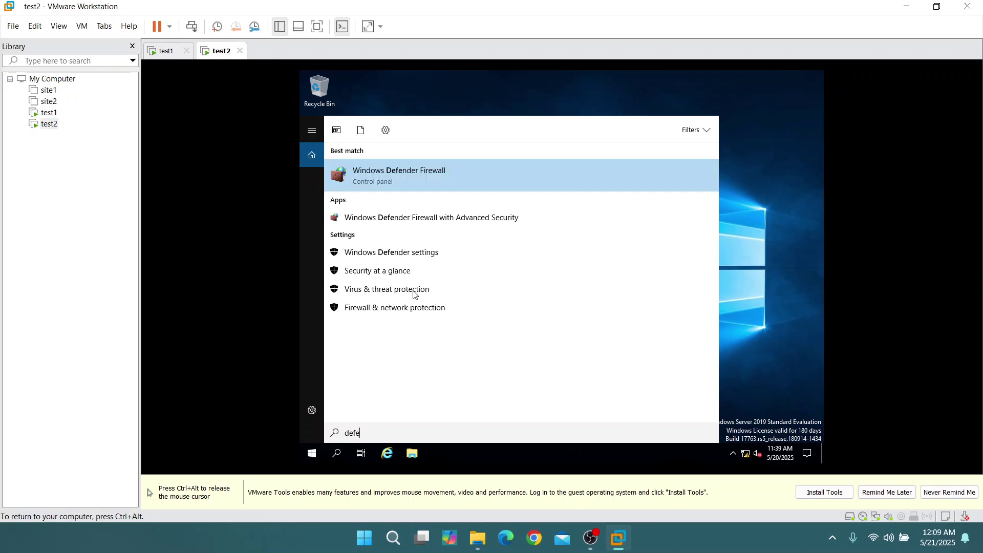
left_click(447, 181)
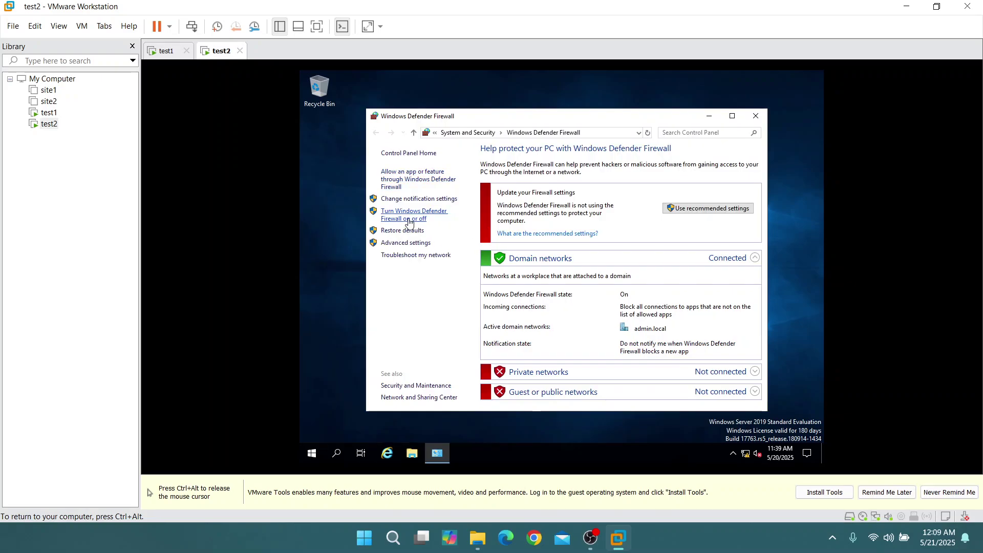
left_click(404, 219)
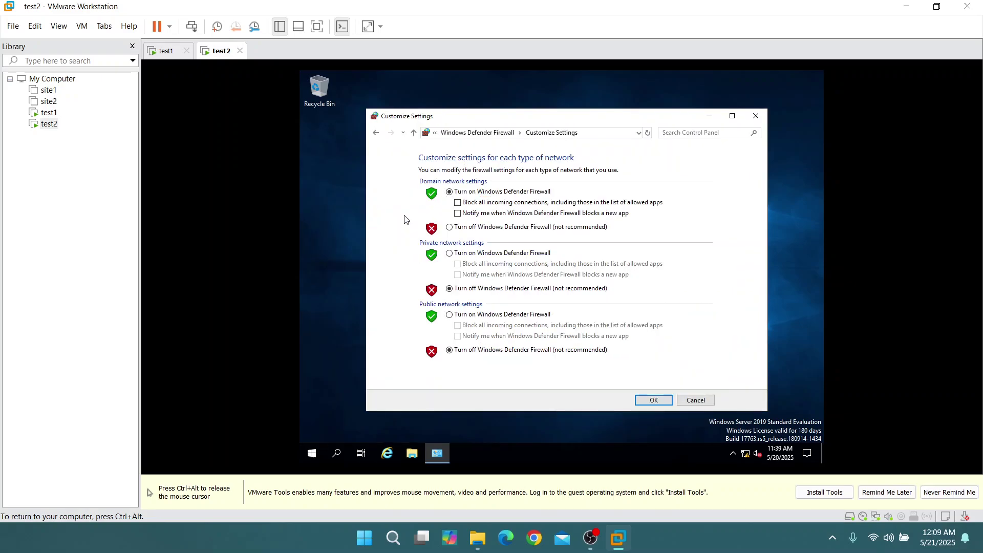
left_click(450, 227)
left_click(658, 399)
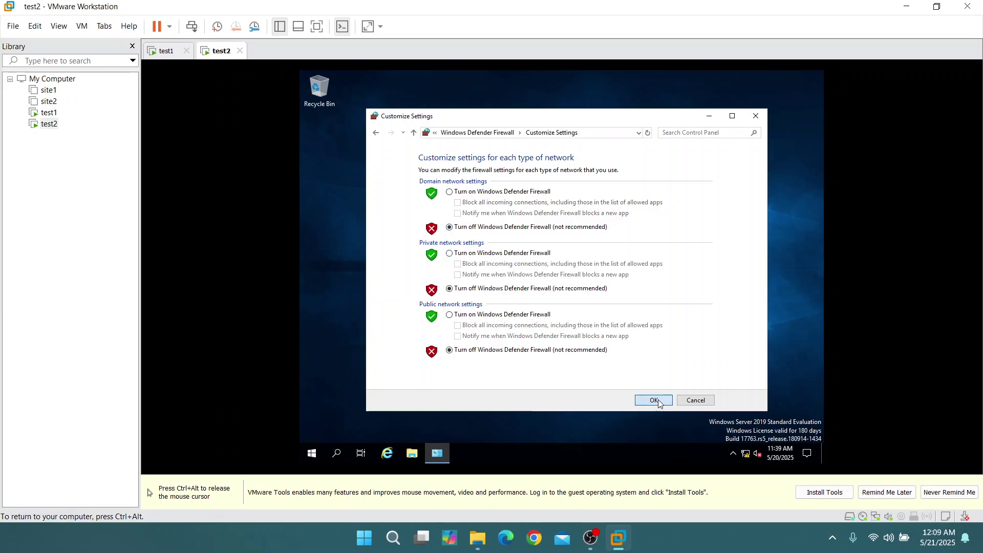
left_click(757, 117)
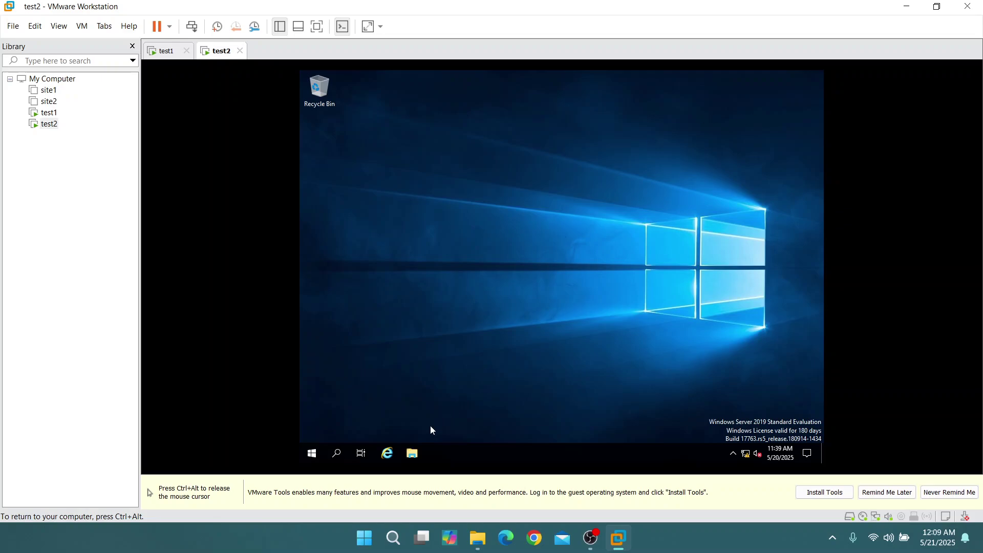
key("ctrl+alt")
Switch to test1 and launch DFS Management
left_click(167, 51)
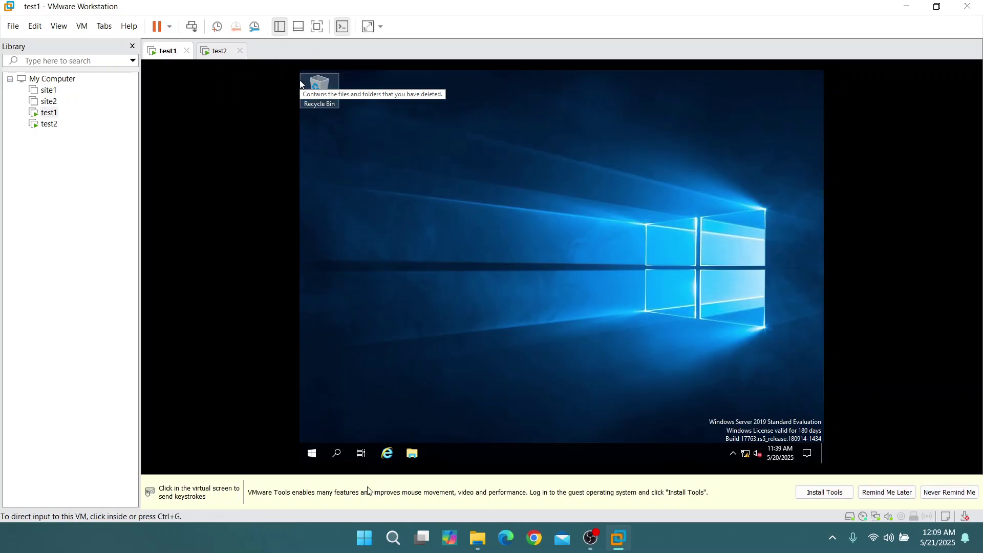
left_click(337, 454)
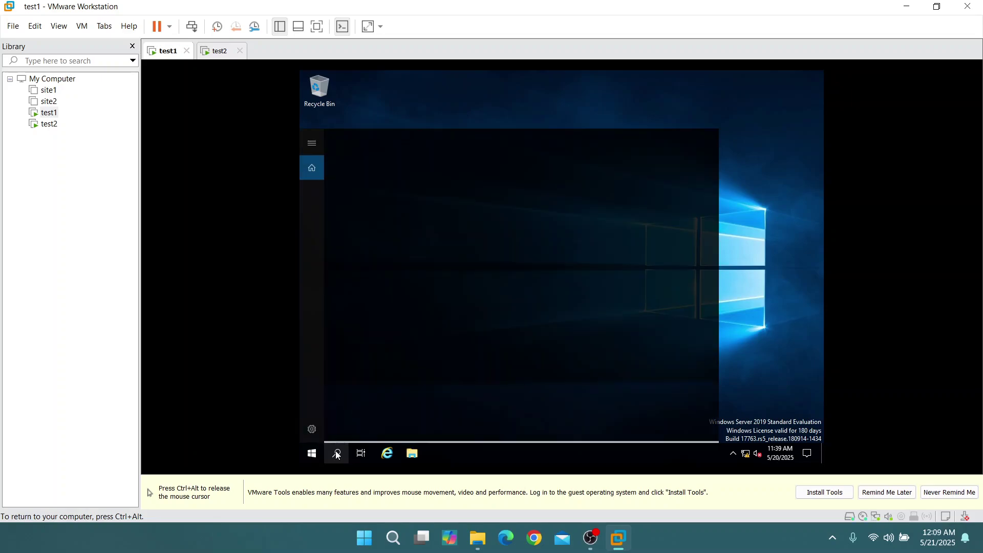
type("df")
left_click(388, 170)
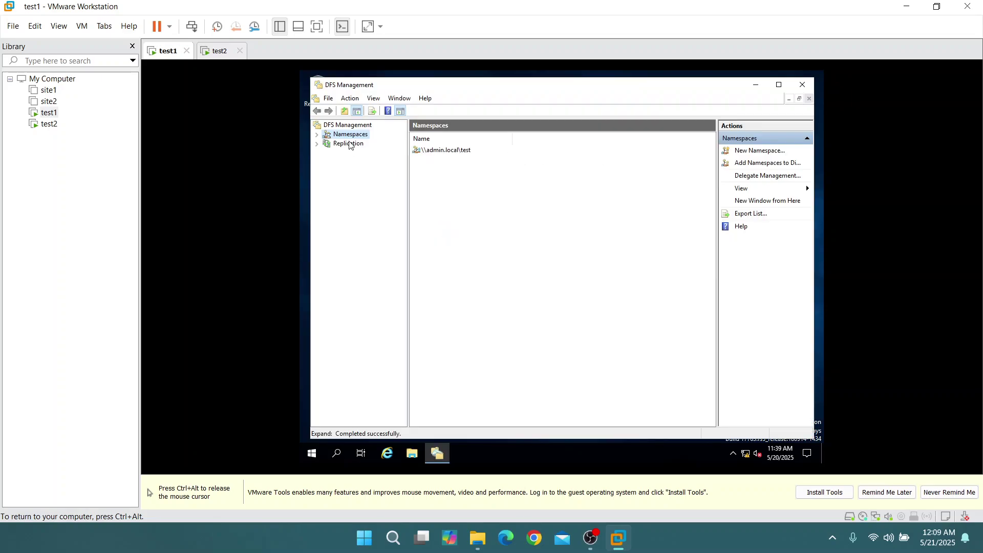
Start a multipurpose New Replication Group and name it TEST
right_click(349, 145)
left_click(385, 154)
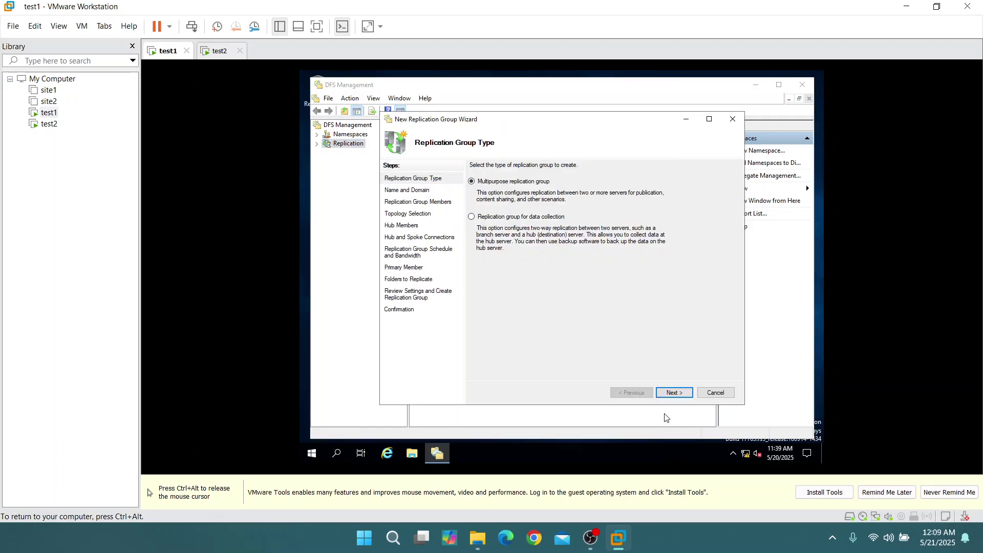
left_click(675, 394)
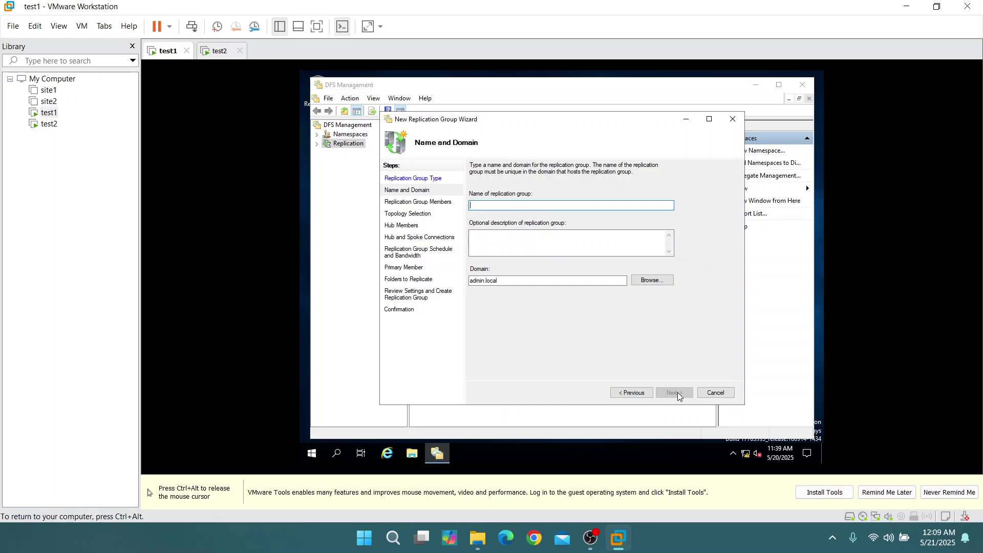
type("TEST")
left_click(673, 393)
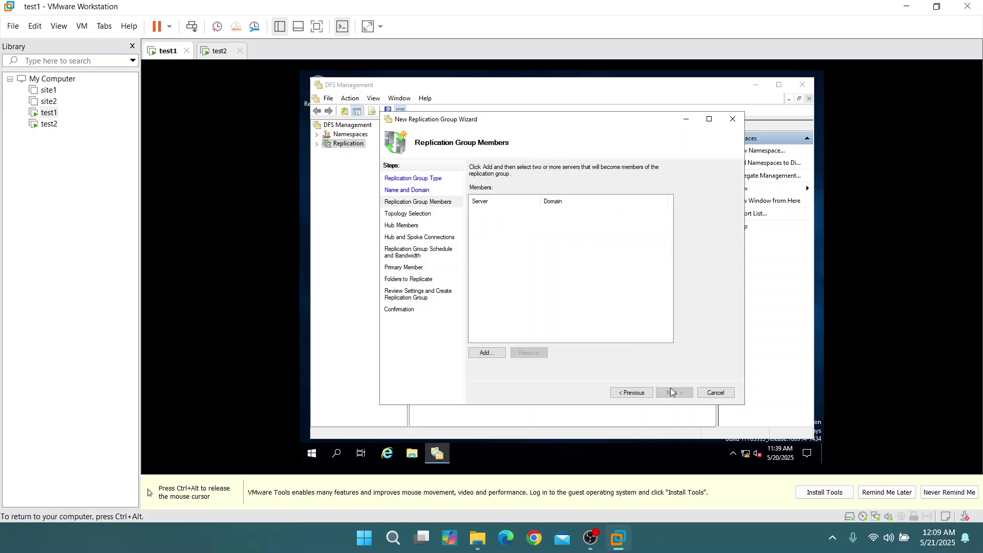
Add test1 and test2 as replication group members
left_click(496, 354)
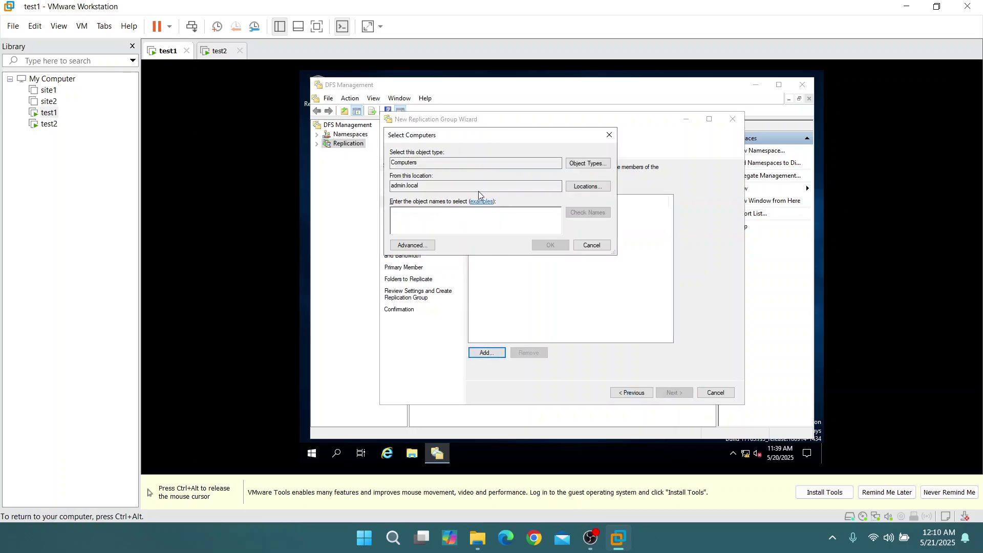
type("te")
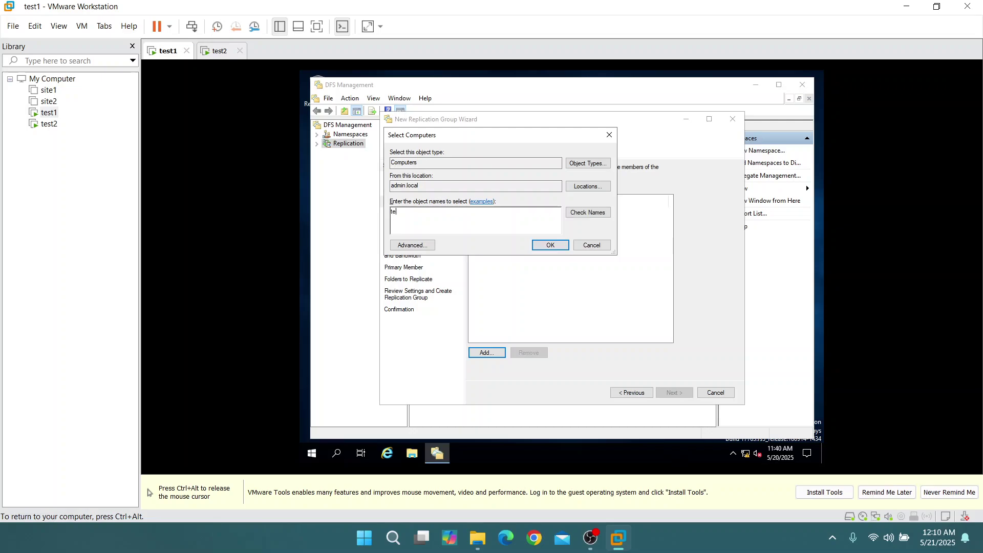
type("st1")
key("ctrl+alt")
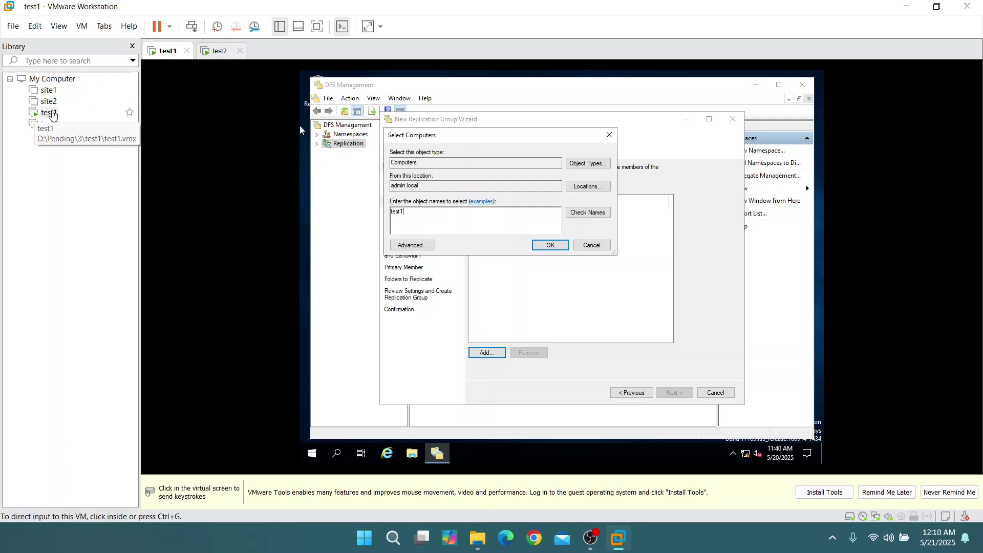
left_click(48, 116)
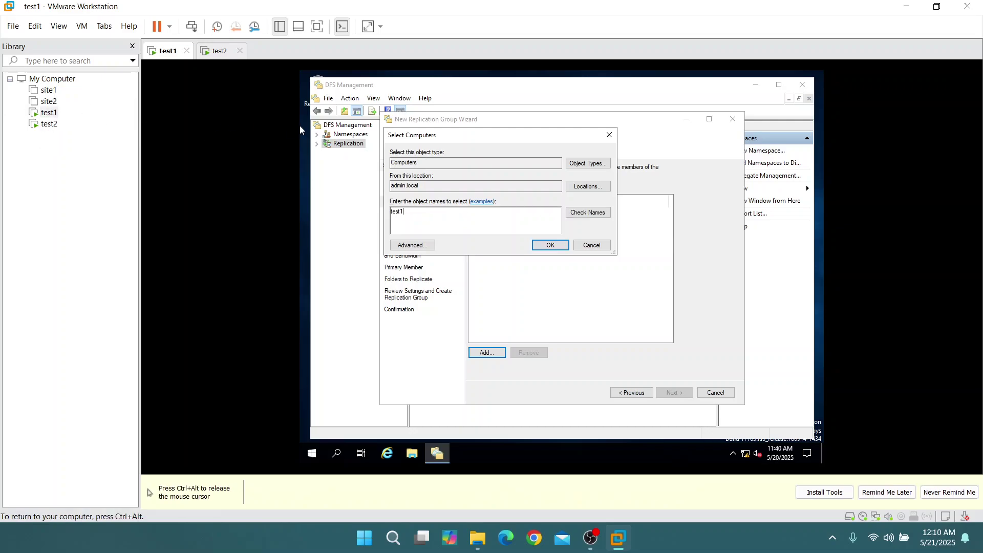
left_click(547, 247)
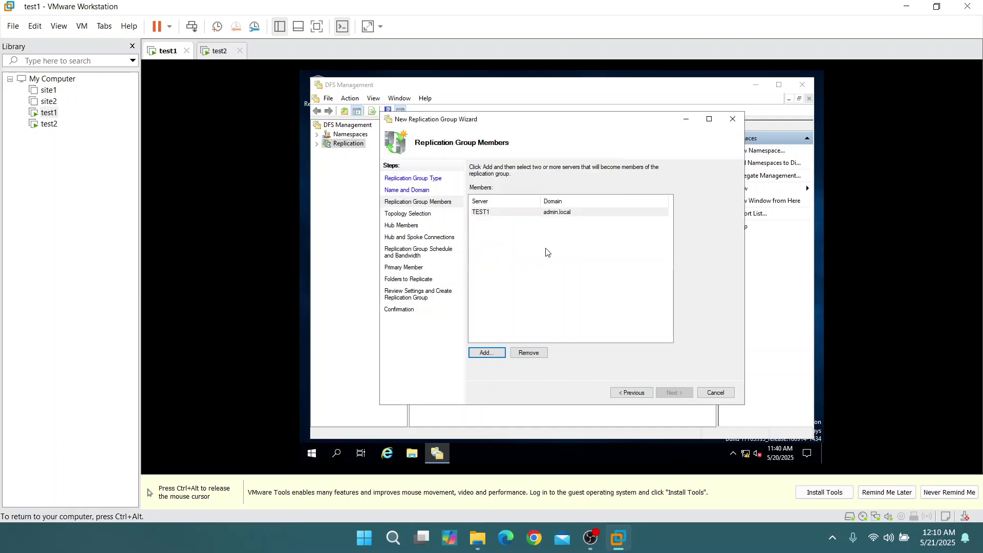
left_click(496, 354)
type("test2")
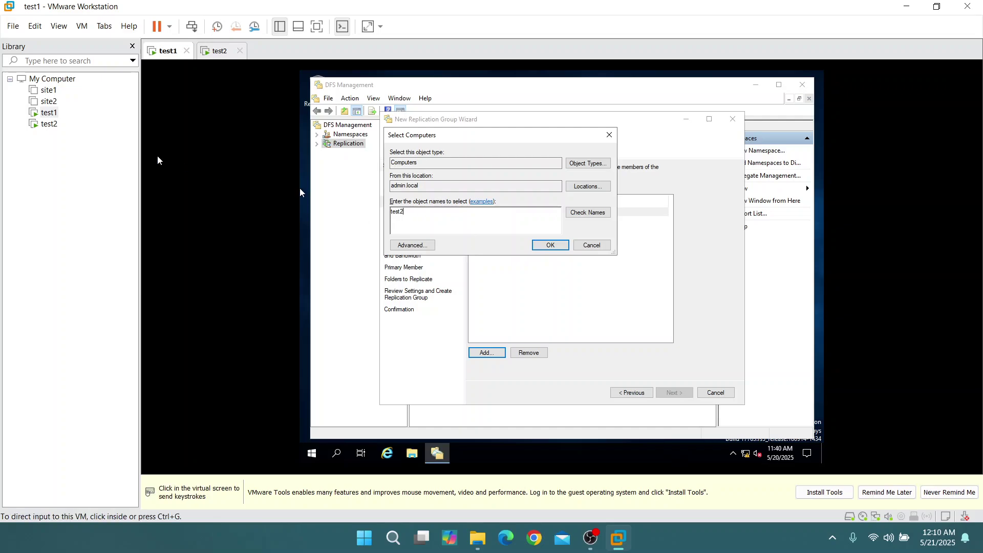
left_click(303, 191)
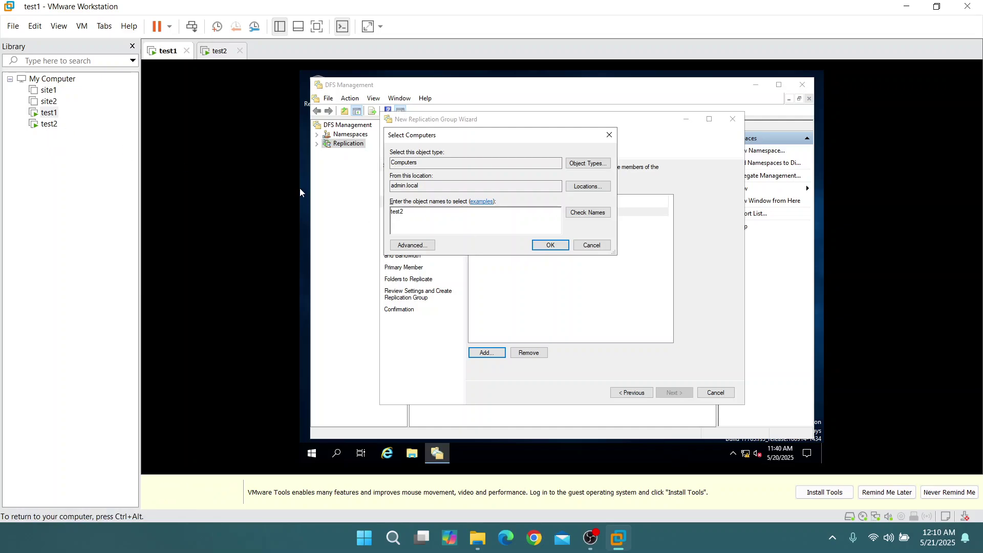
left_click(550, 245)
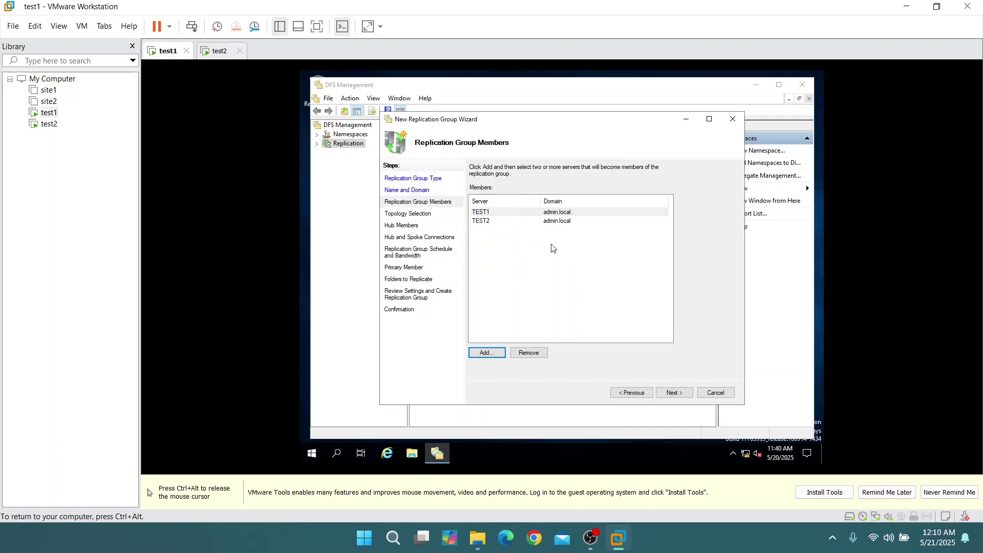
Keep the default topology and schedule, and choose TEST1 as primary member
left_click(682, 398)
left_click(672, 394)
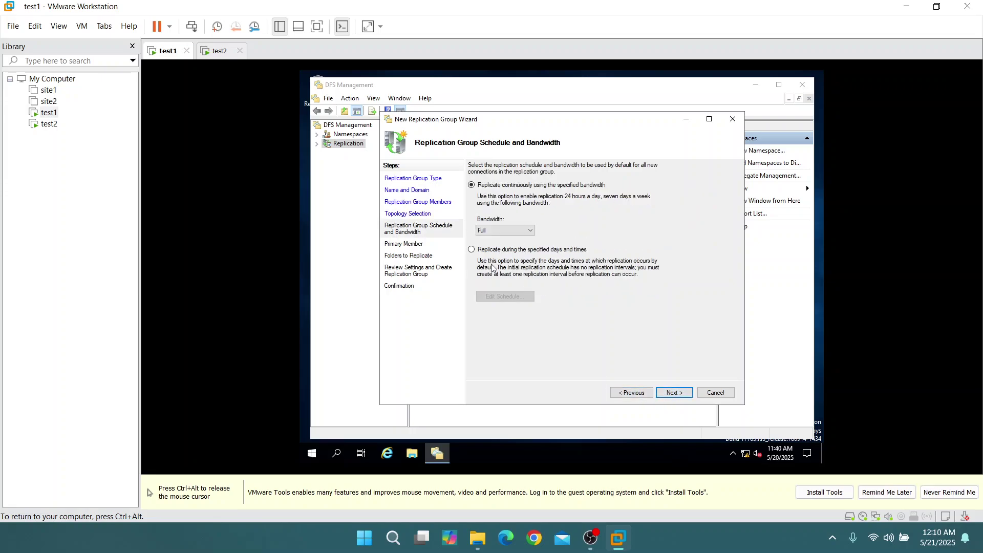
left_click(674, 393)
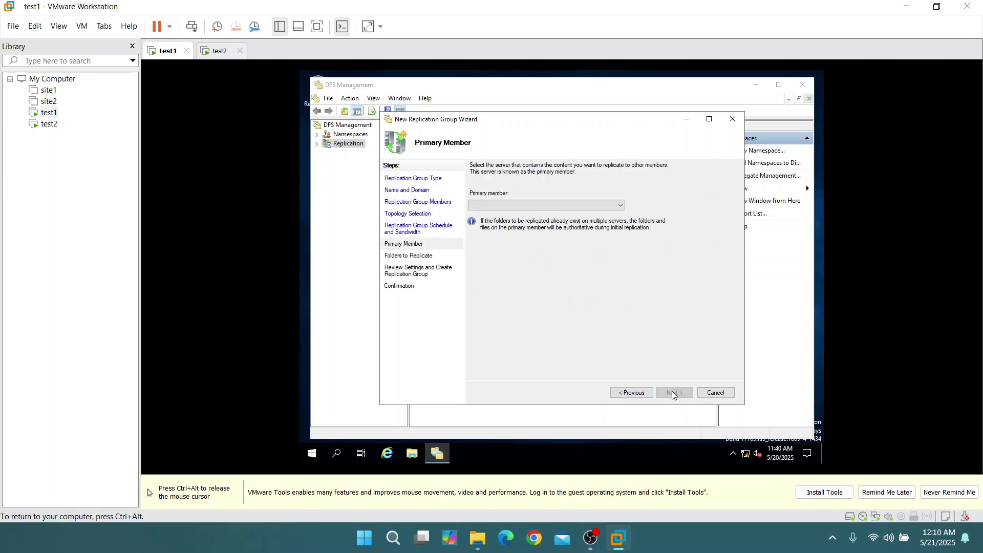
left_click(508, 206)
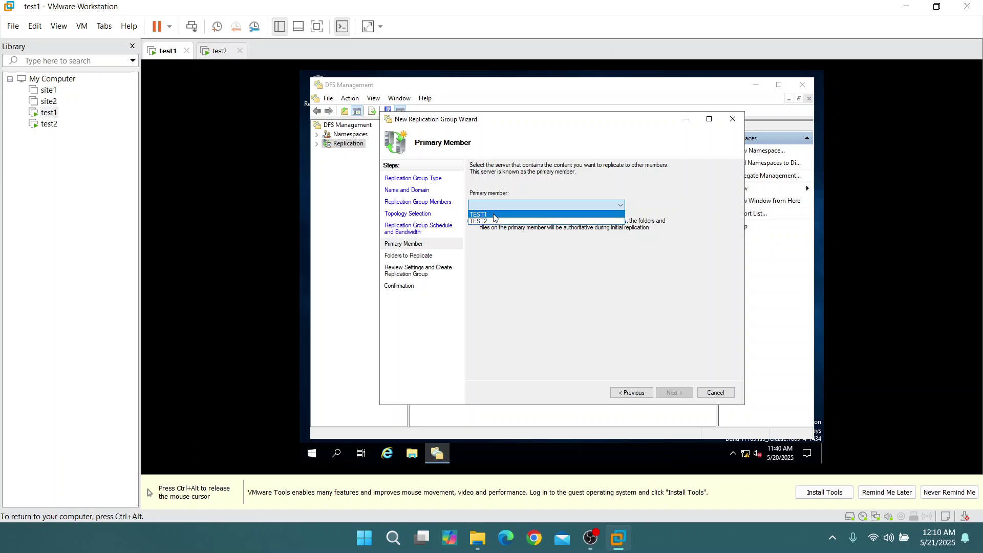
left_click(496, 215)
left_click(674, 392)
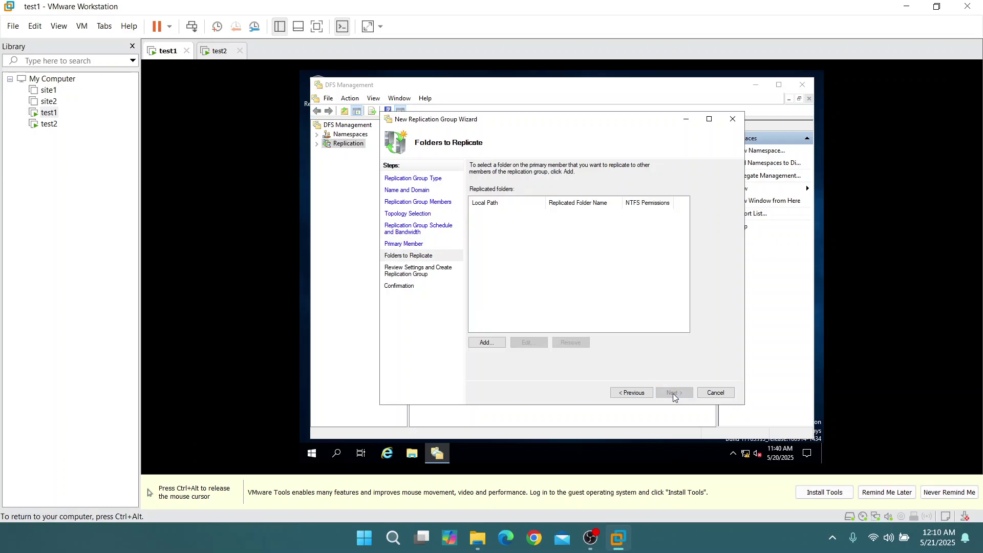
Create a new TEST folder on TEST1's C$ and add C:\TEST as the replicated folder
left_click(497, 344)
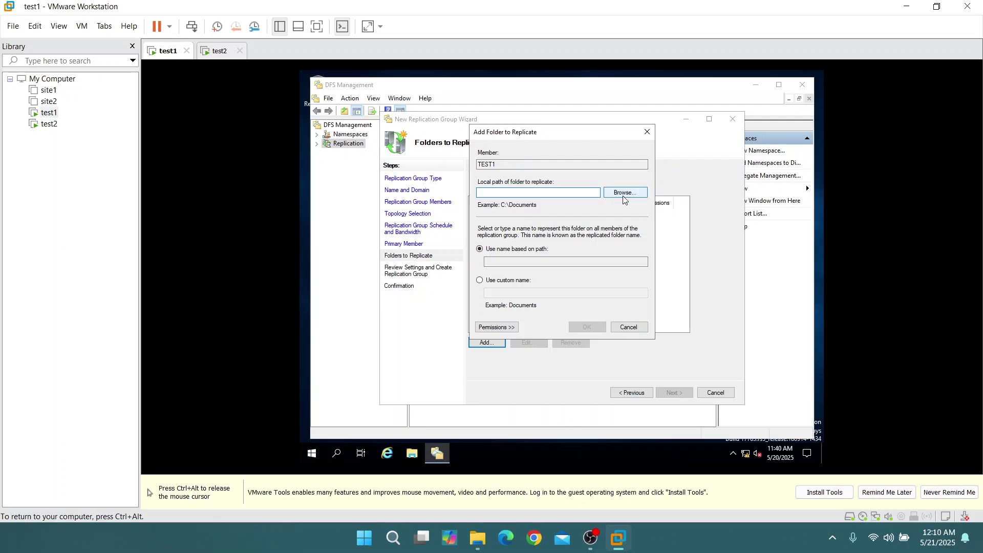
left_click(625, 197)
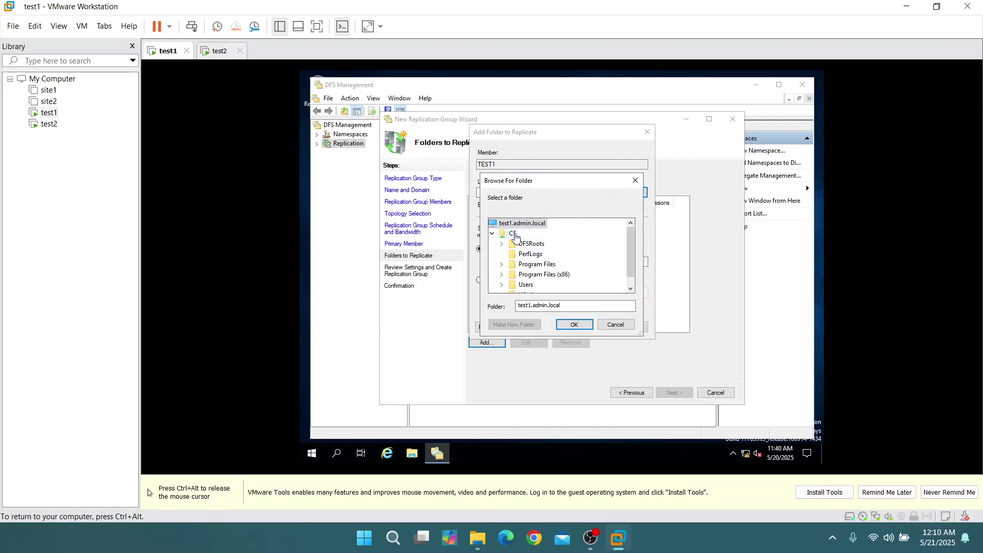
left_click(513, 234)
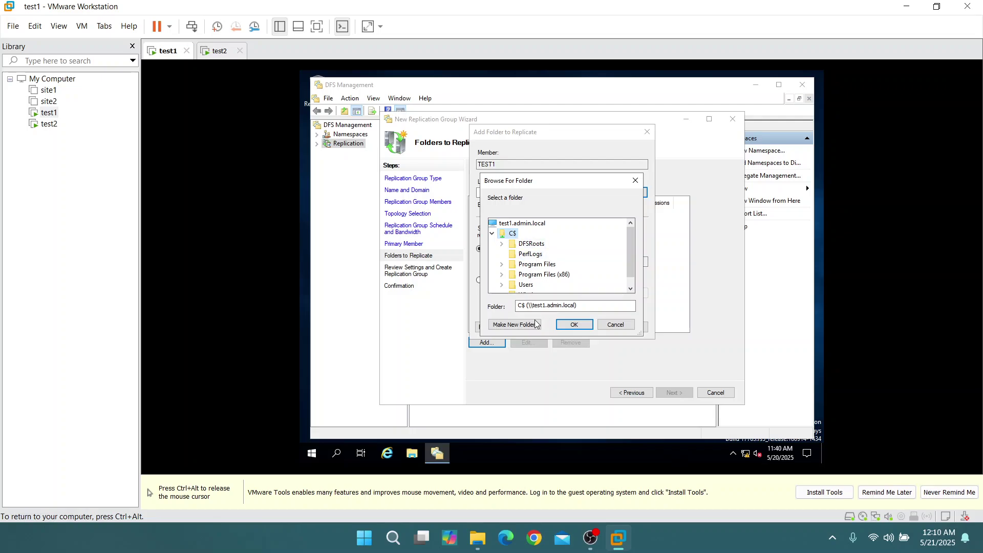
left_click(515, 327)
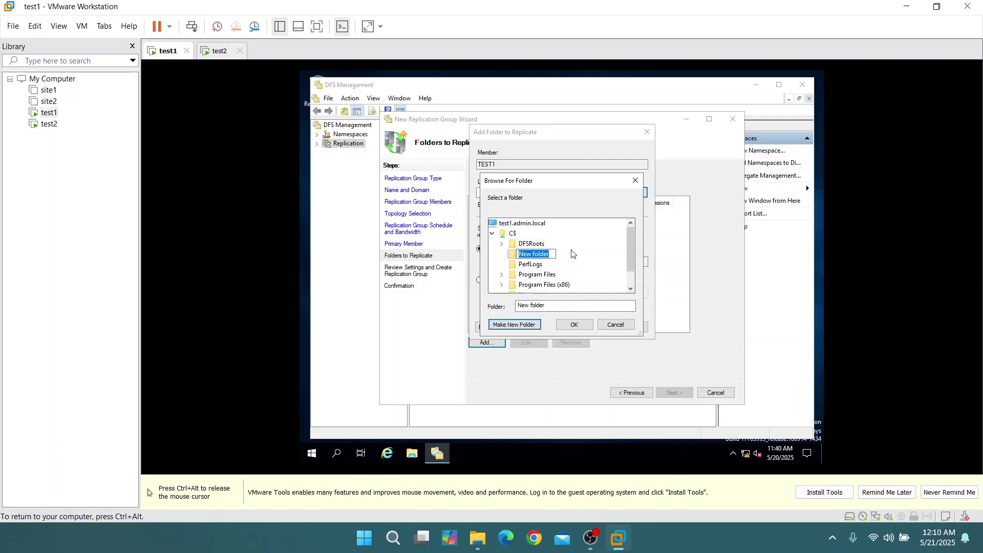
type("TEST")
key("Return")
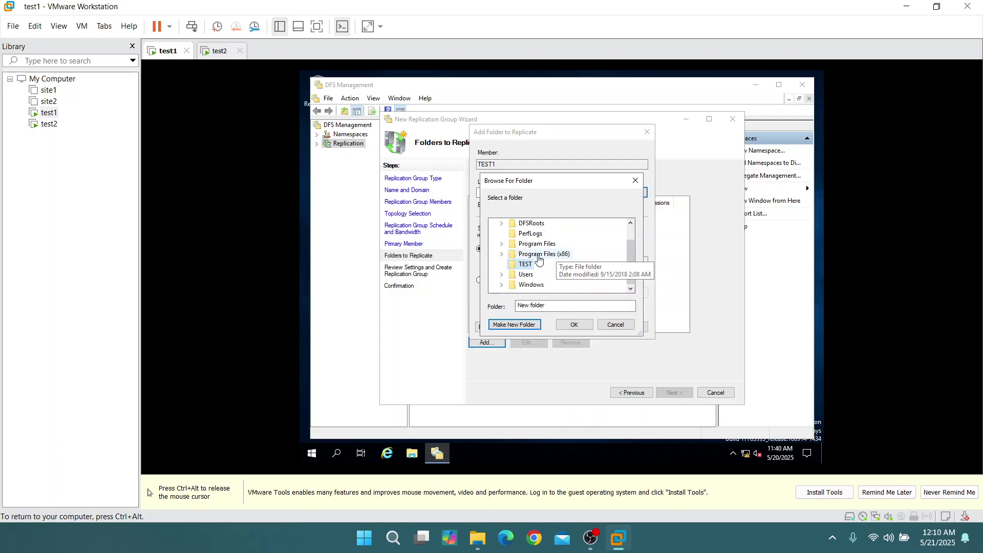
left_click(584, 325)
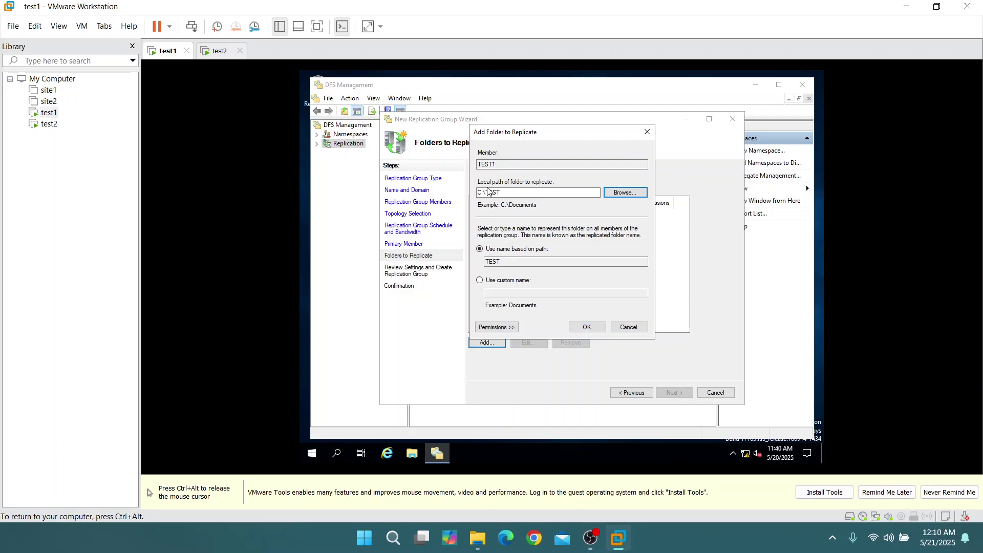
left_click(586, 327)
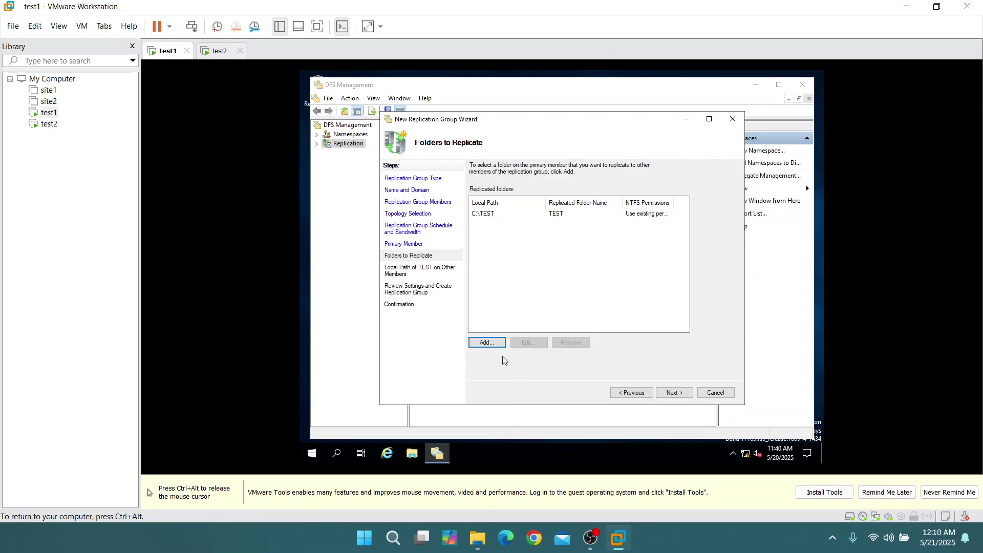
left_click(491, 342)
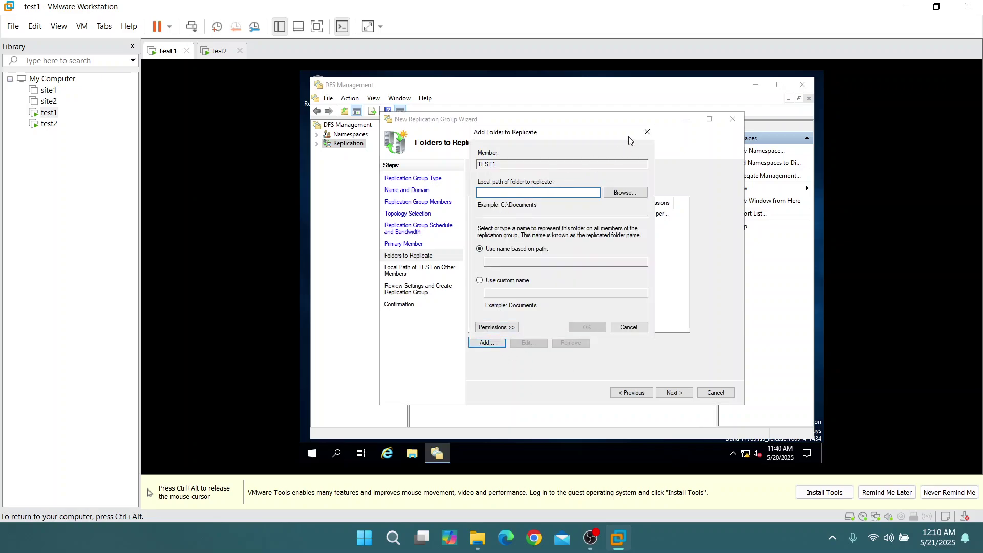
left_click(647, 137)
left_click(674, 393)
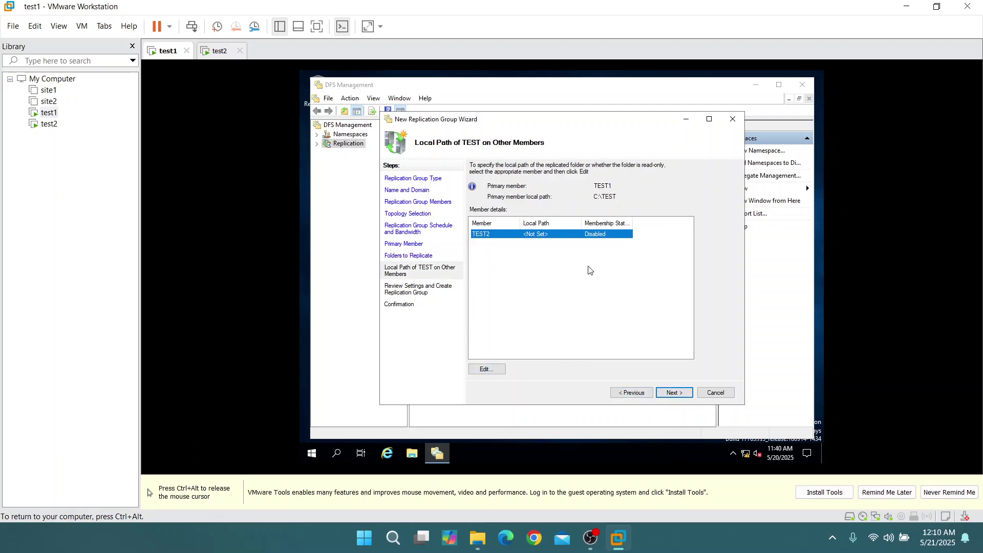
Enable TEST2's membership with a newly created C:\TEST as its local path
left_click(486, 369)
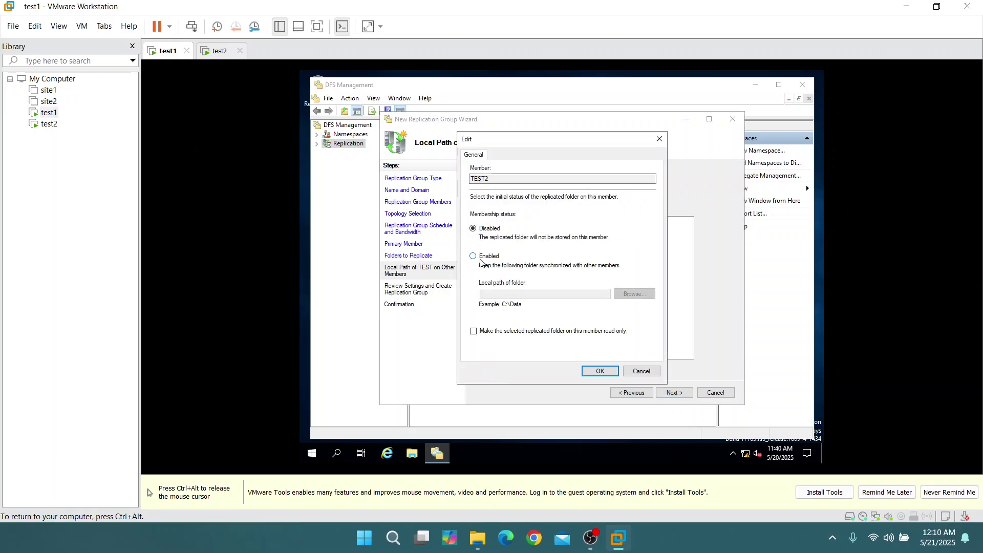
left_click(474, 257)
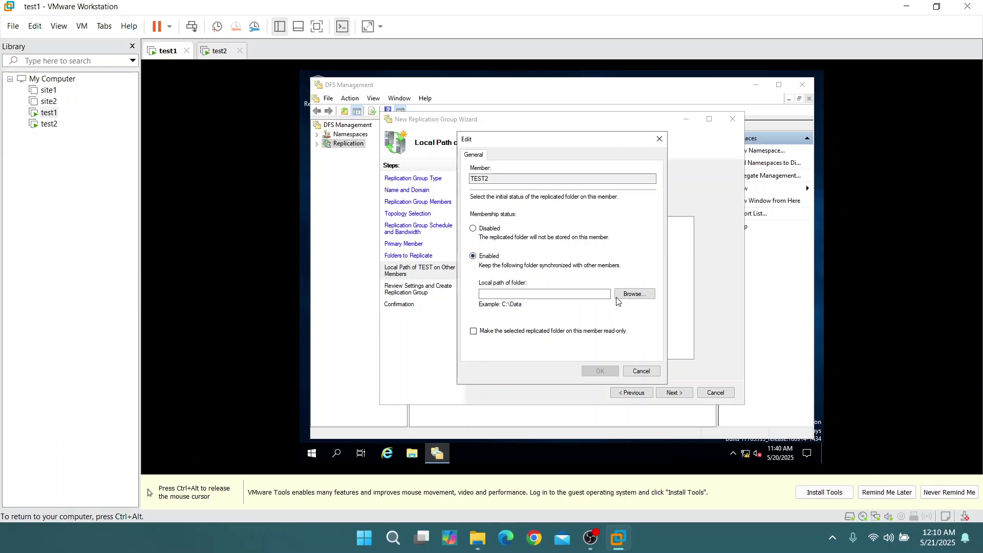
left_click(631, 296)
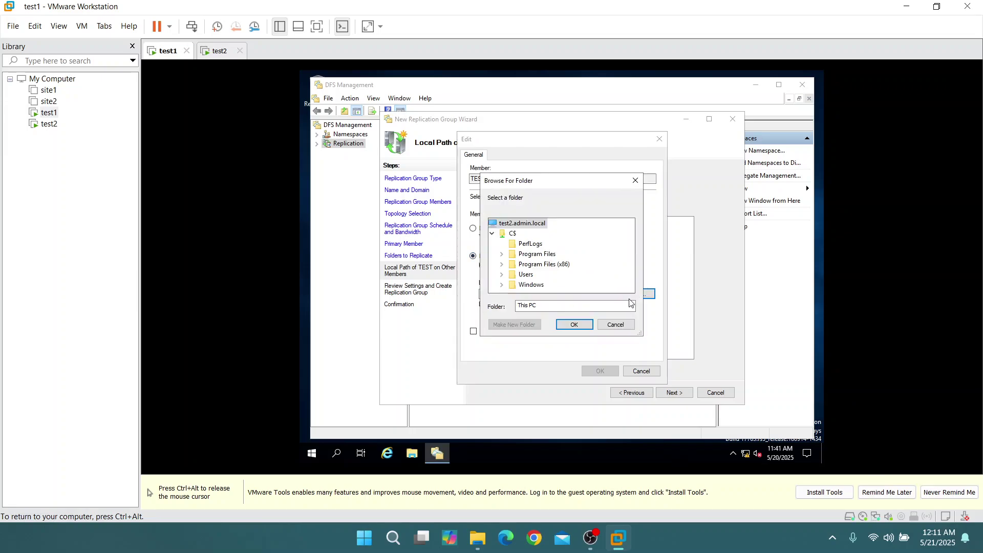
left_click(513, 234)
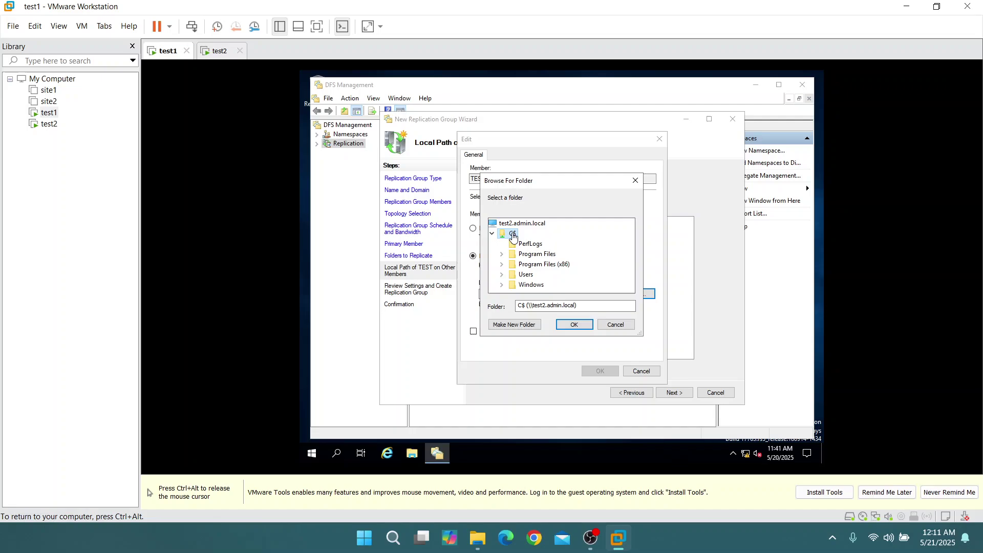
left_click(514, 324)
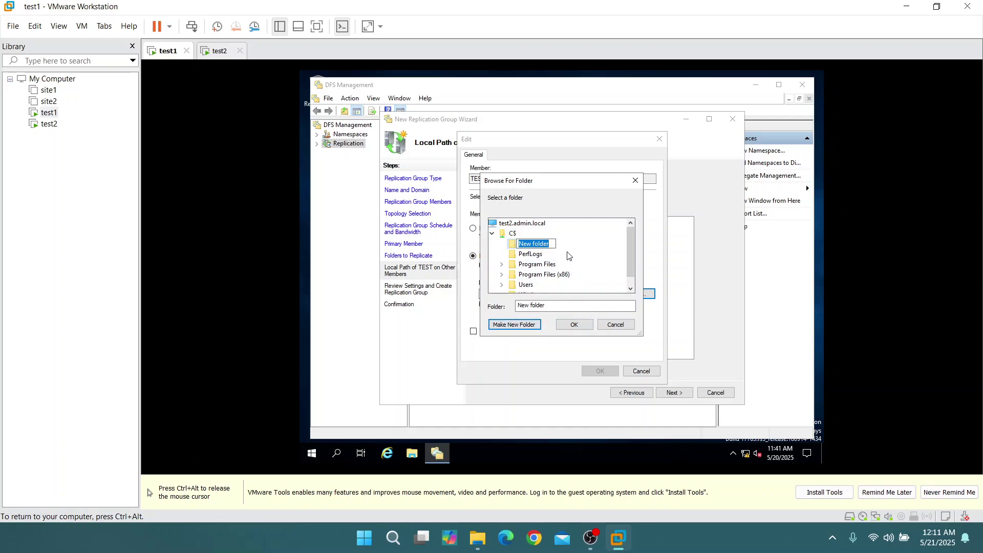
type("TES")
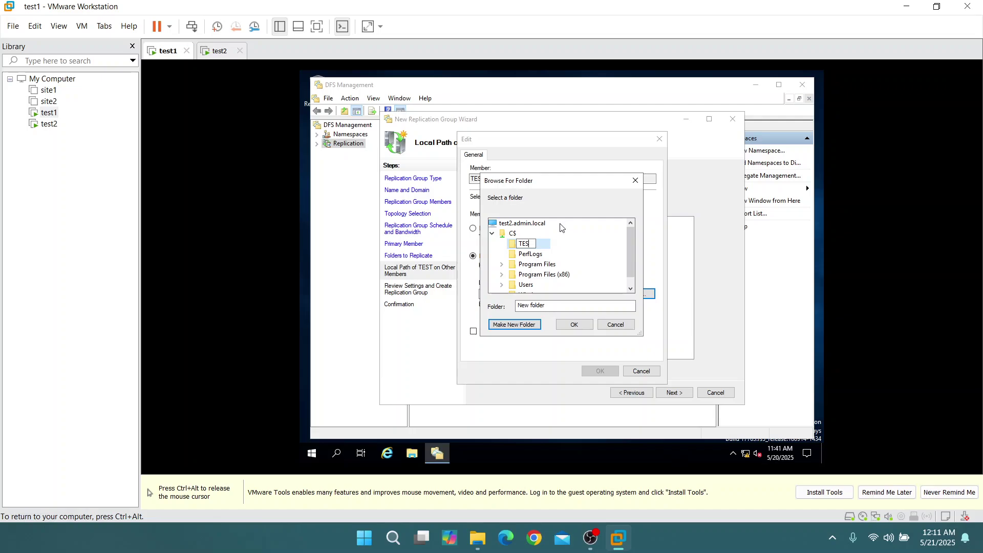
type("T")
key("Return")
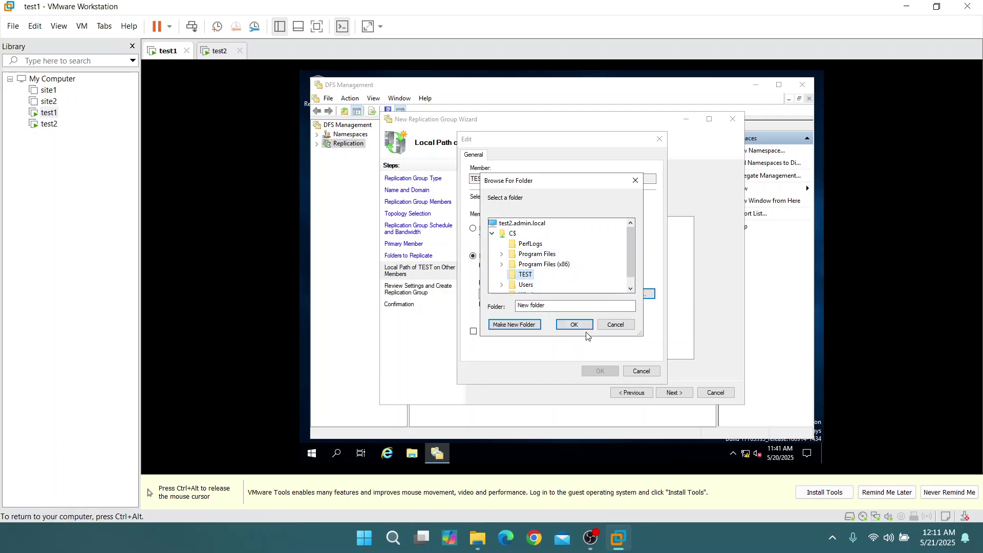
left_click(574, 324)
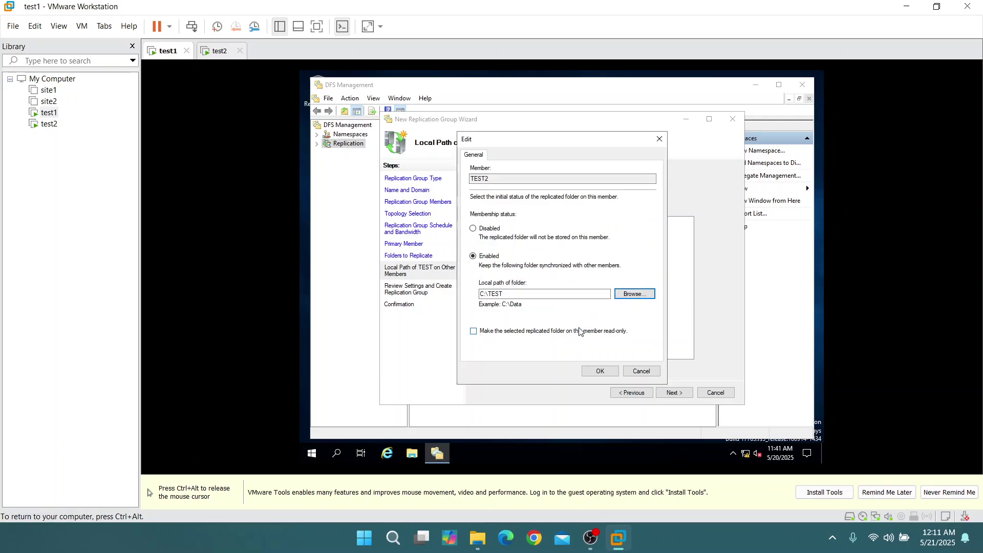
left_click(609, 374)
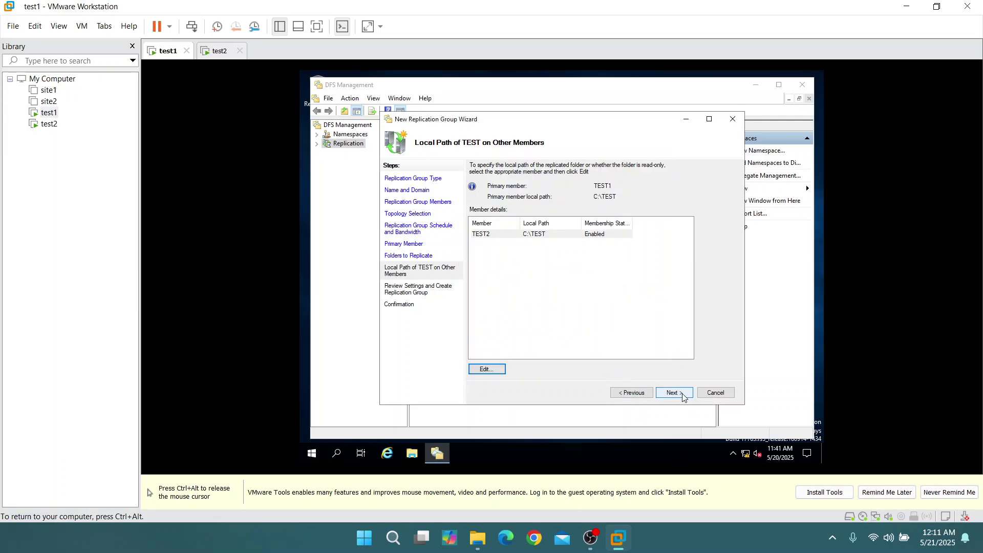
Create the replication group, close the wizard, and acknowledge the replication delay notice
left_click(683, 398)
left_click(677, 394)
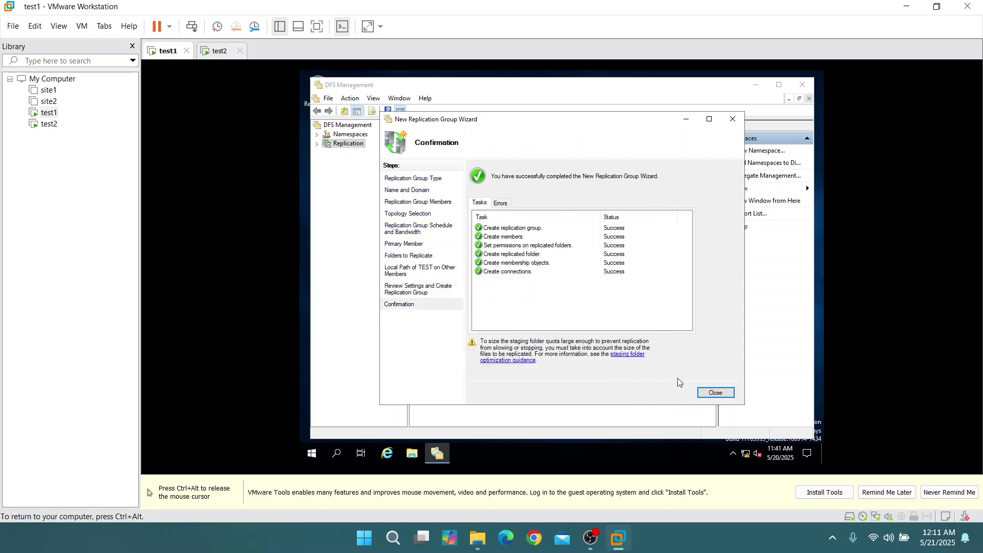
left_click(716, 396)
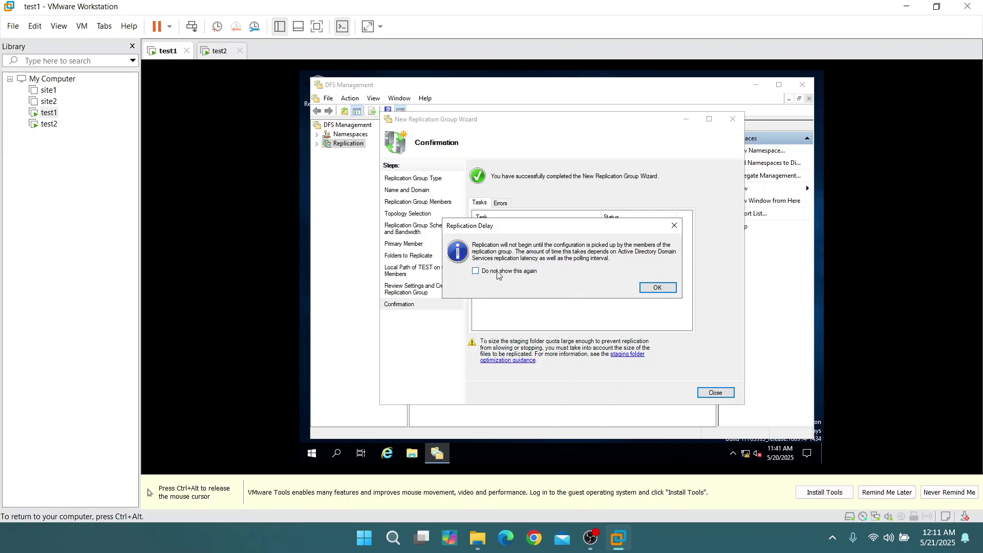
left_click(655, 287)
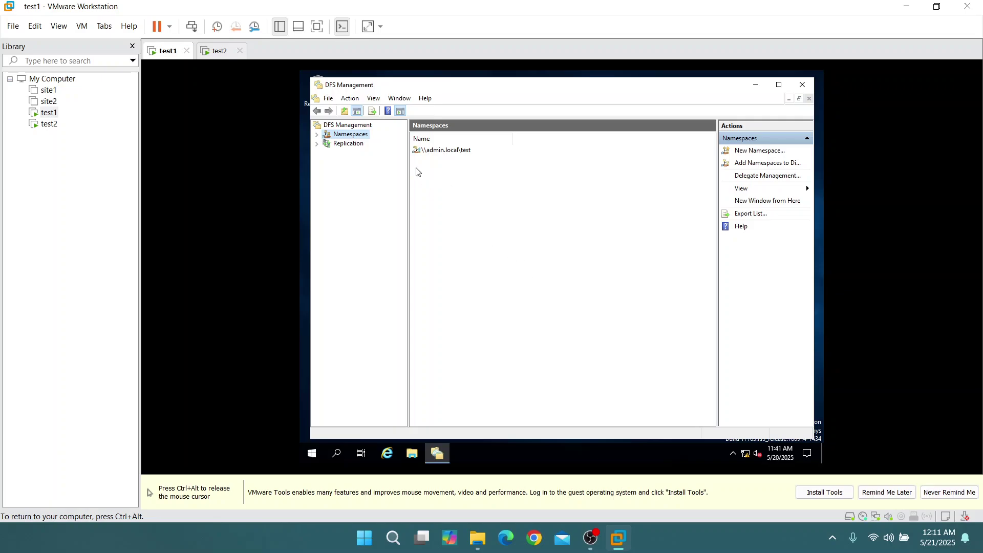
Select the TEST replication group, then confirm C:\TEST on test1 is empty
left_click(345, 144)
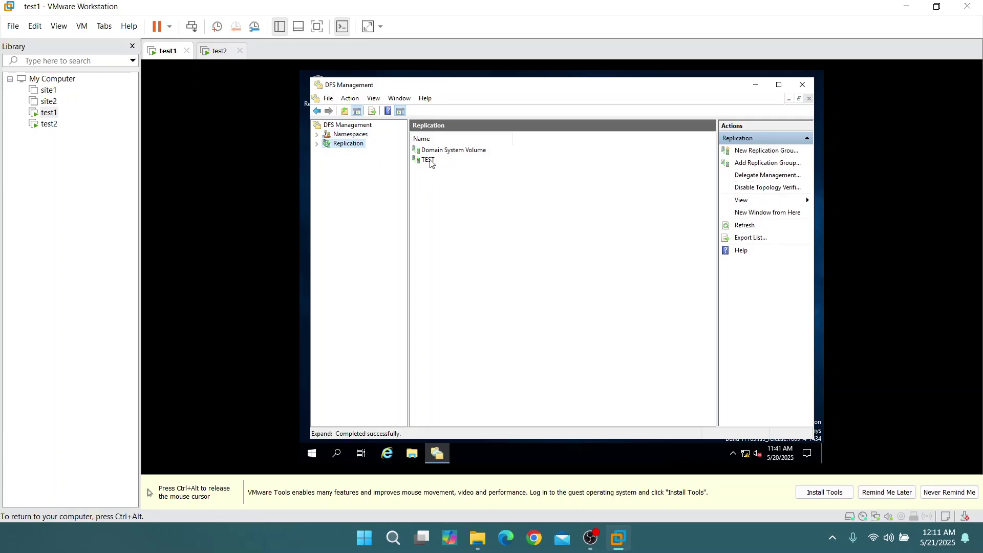
left_click(436, 160)
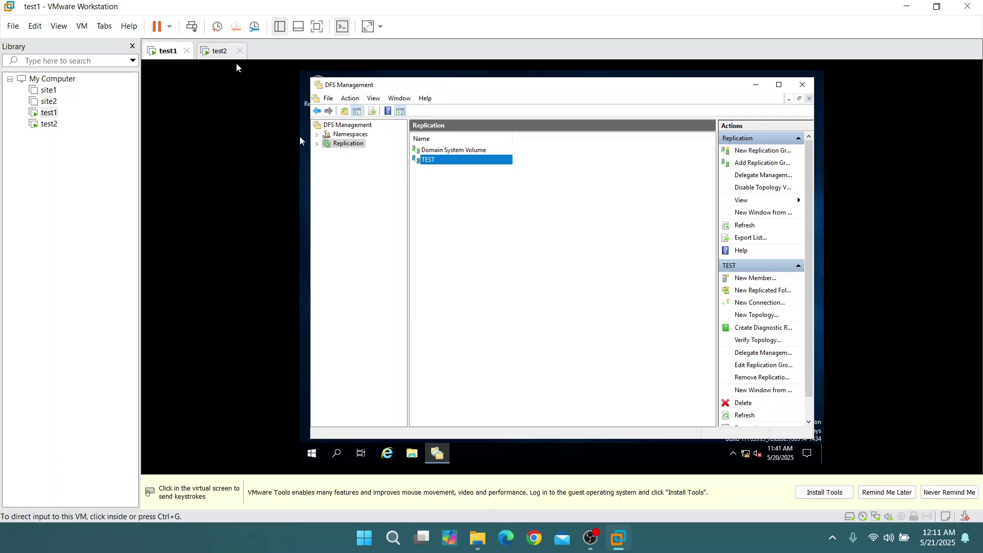
left_click(412, 453)
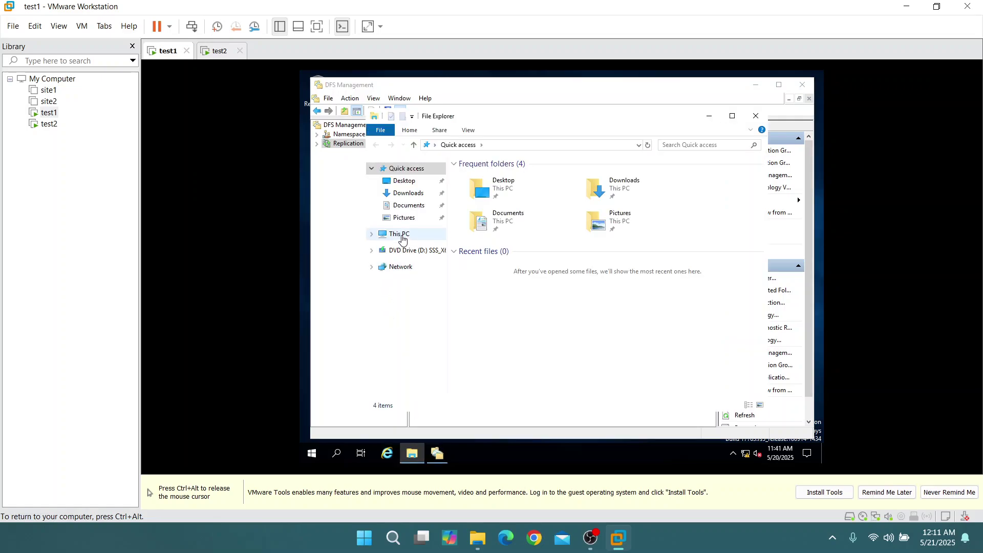
left_click(400, 234)
double_click(506, 321)
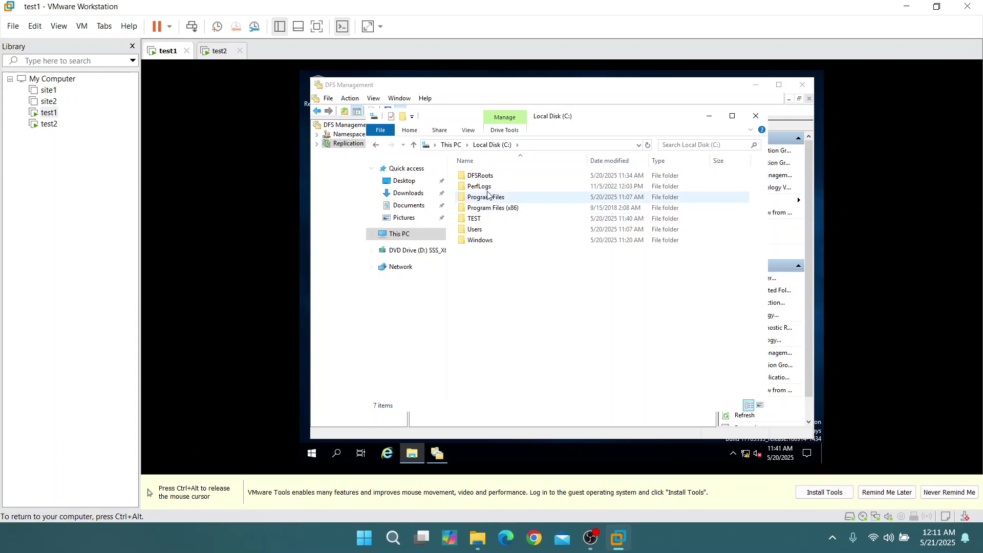
double_click(474, 219)
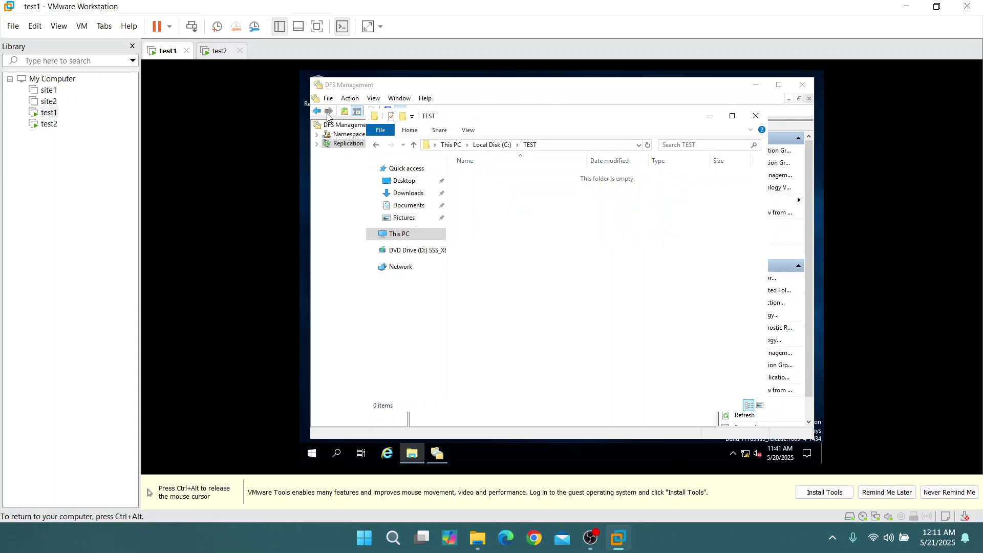
left_click(380, 147)
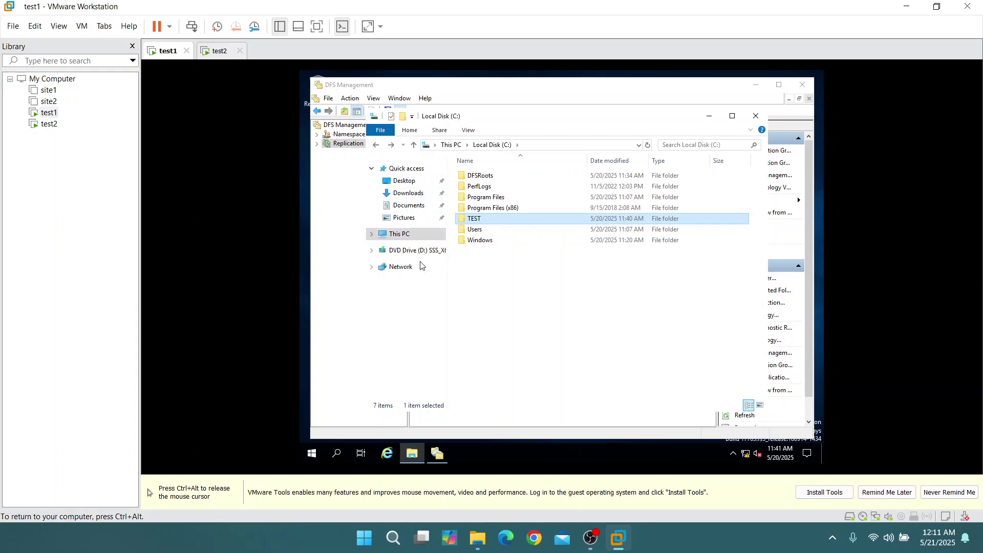
Confirm C:\TEST on test2 is empty, then switch back to test1
left_click(222, 53)
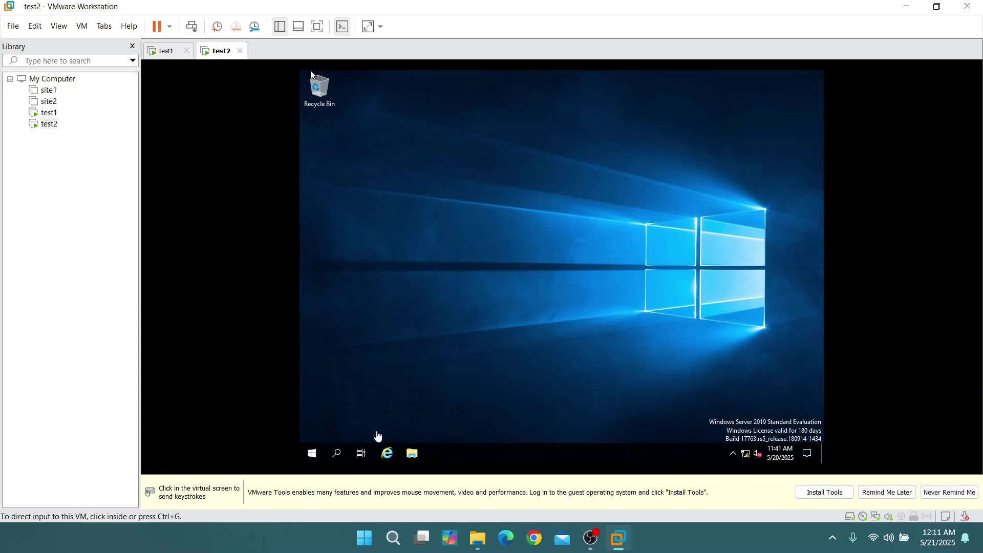
left_click(413, 453)
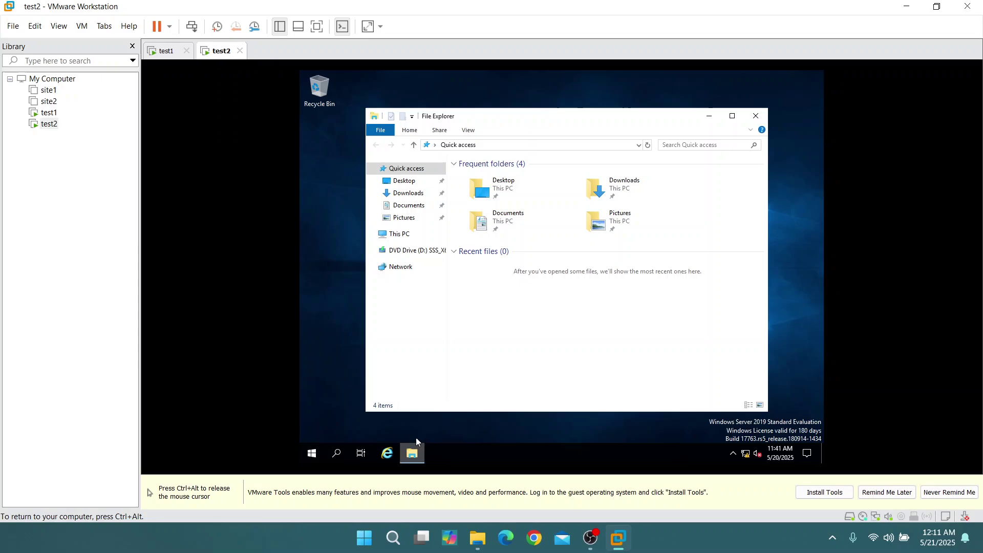
left_click(399, 234)
double_click(504, 310)
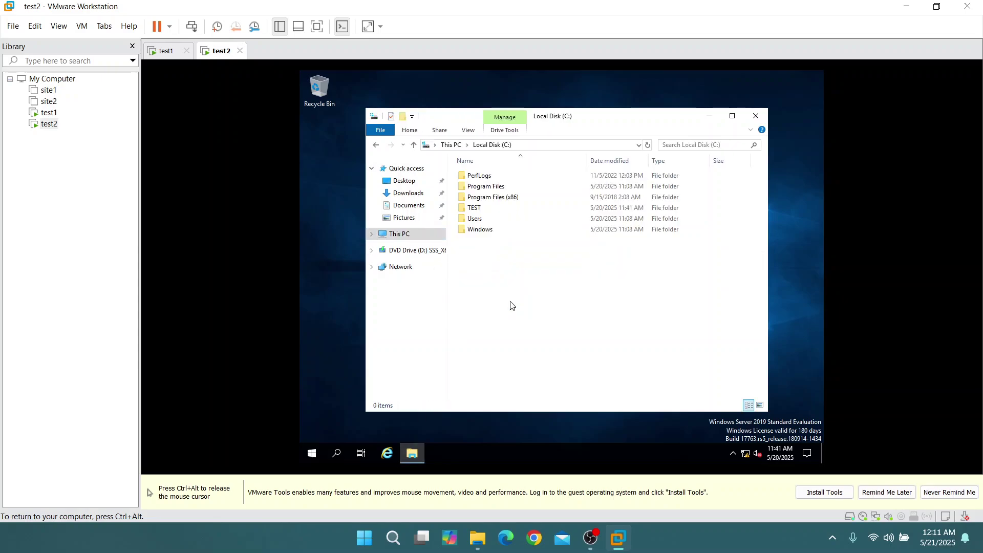
left_click(479, 209)
double_click(479, 207)
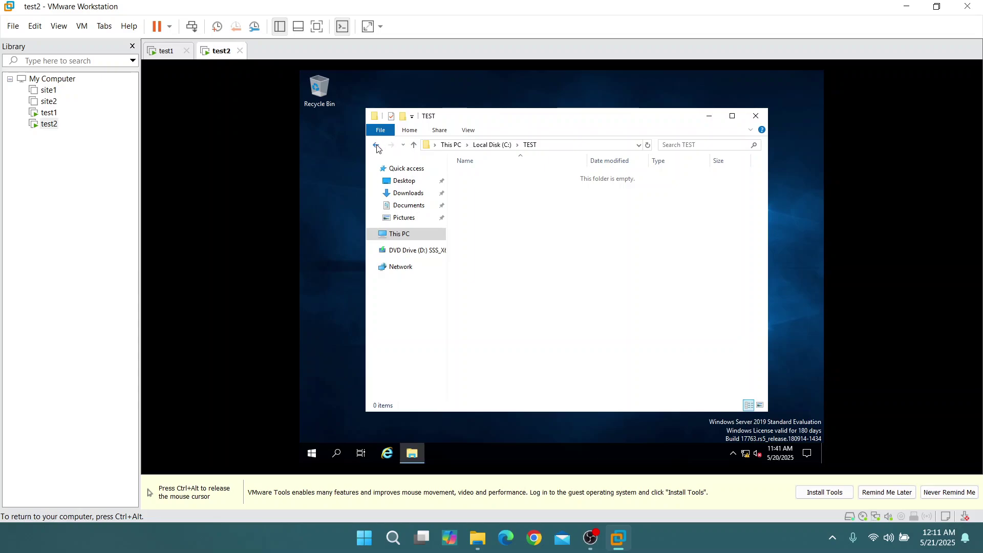
left_click(376, 145)
key("ctrl+alt")
left_click(161, 51)
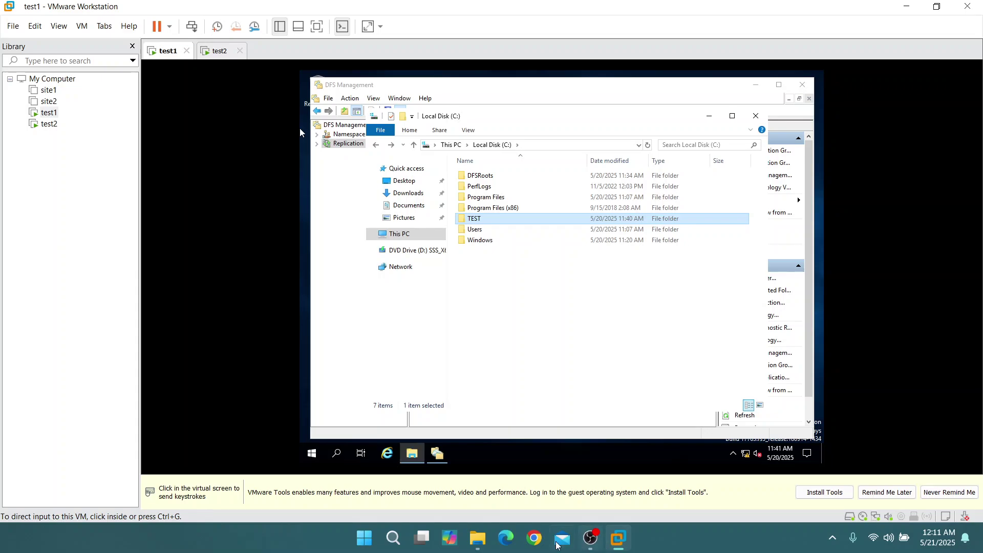
Open the New Text Document.txt checklist from the Desktop in Notepad
mouse_move(478, 546)
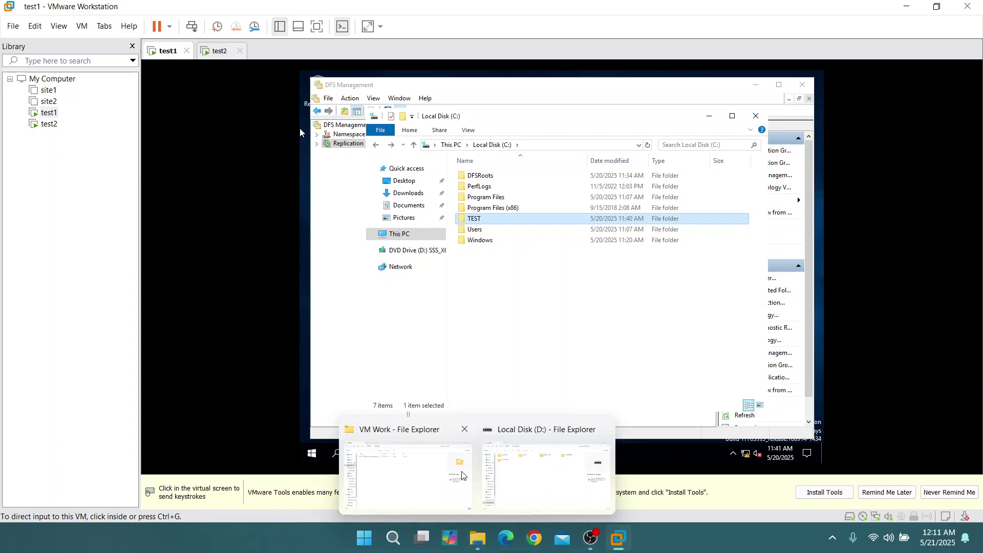
left_click(438, 477)
left_click(56, 185)
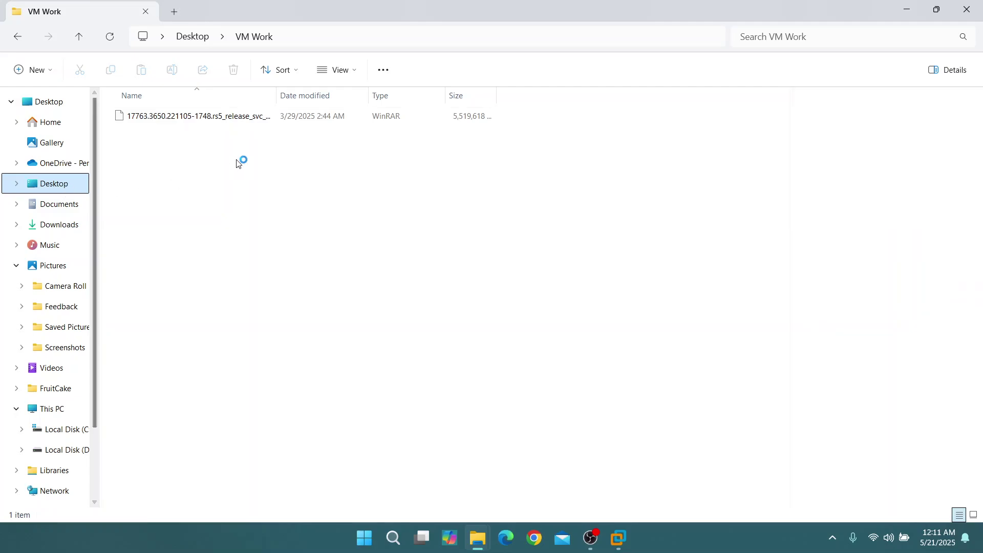
left_click(169, 138)
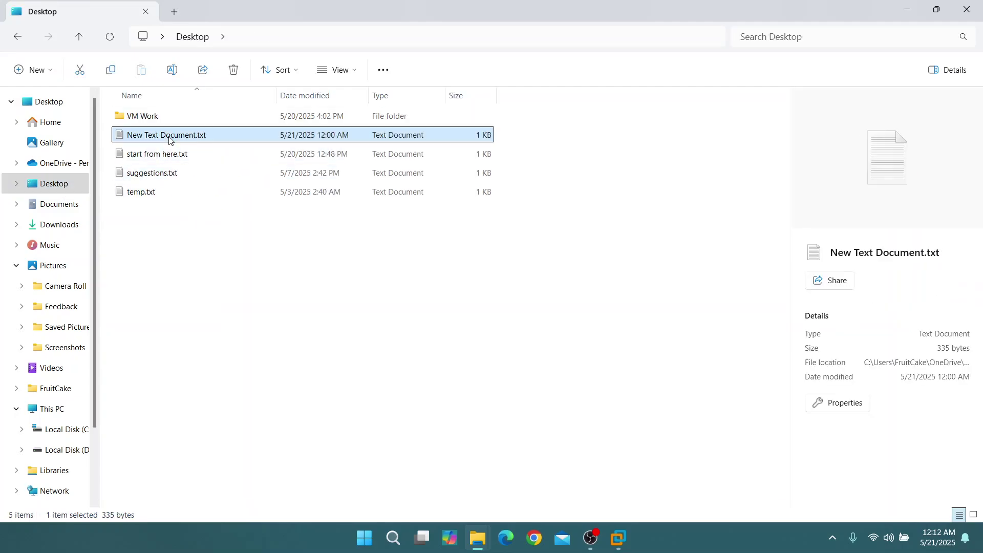
double_click(170, 141)
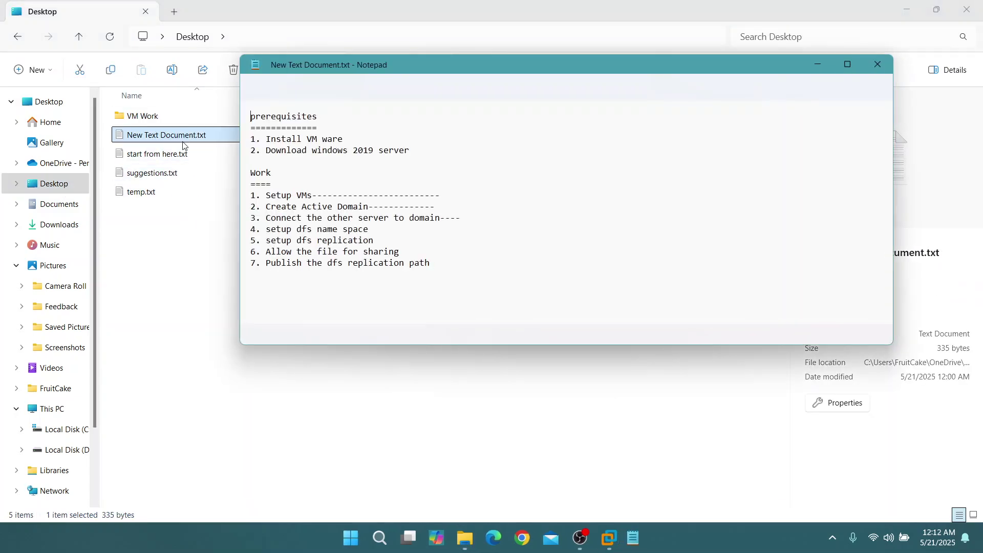
Append dashes to the 'setup dfs name space' and 'setup dfs replication' lines, save, and minimize the windows
left_click(372, 231)
type("----")
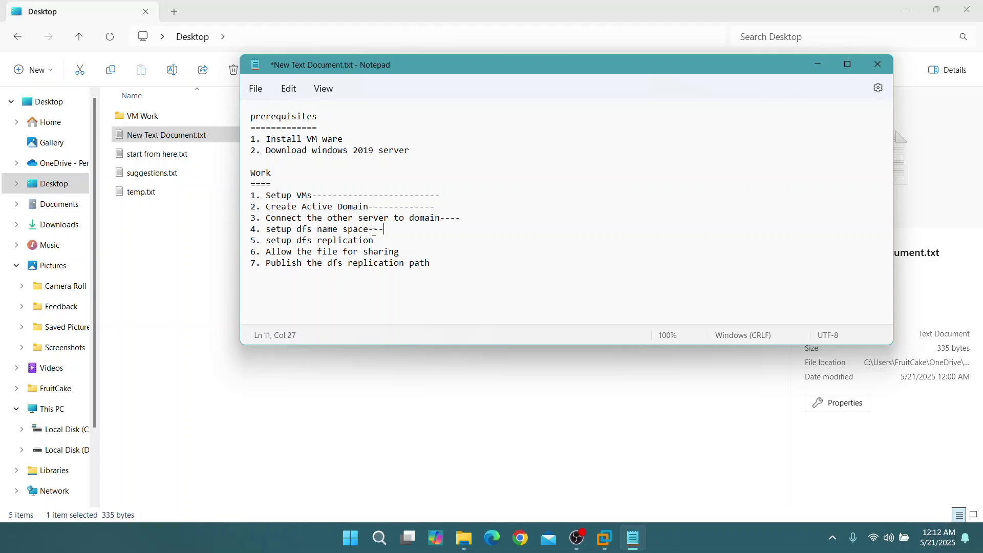
left_click(380, 242)
key("ctrl+s")
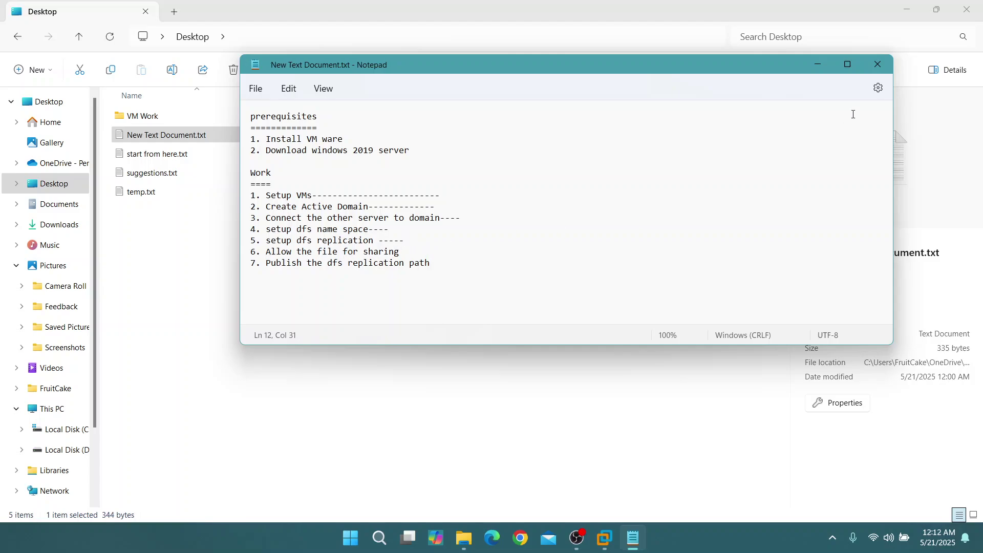
left_click(817, 65)
left_click(906, 10)
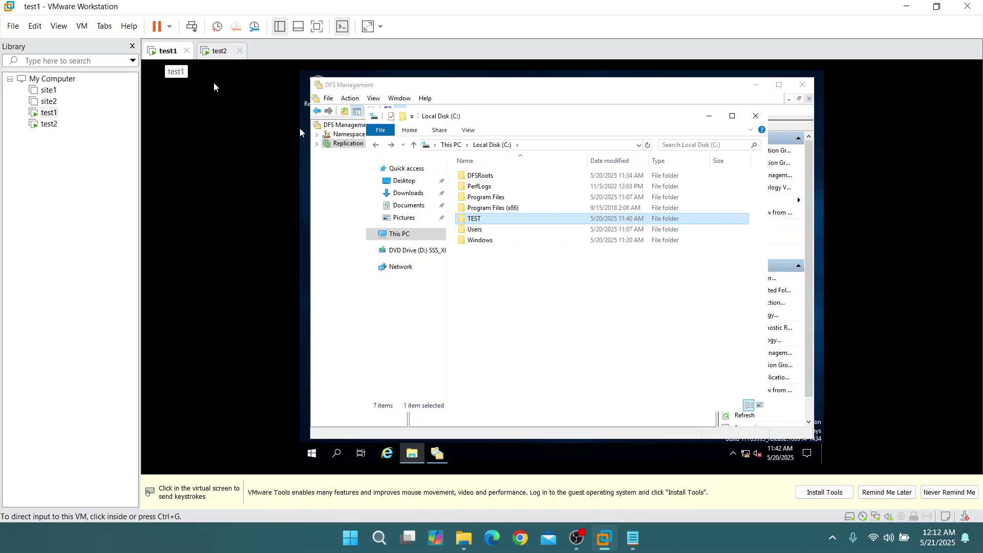
On test1, open the Sharing settings of the C:\TEST folder's Properties
left_click(474, 224)
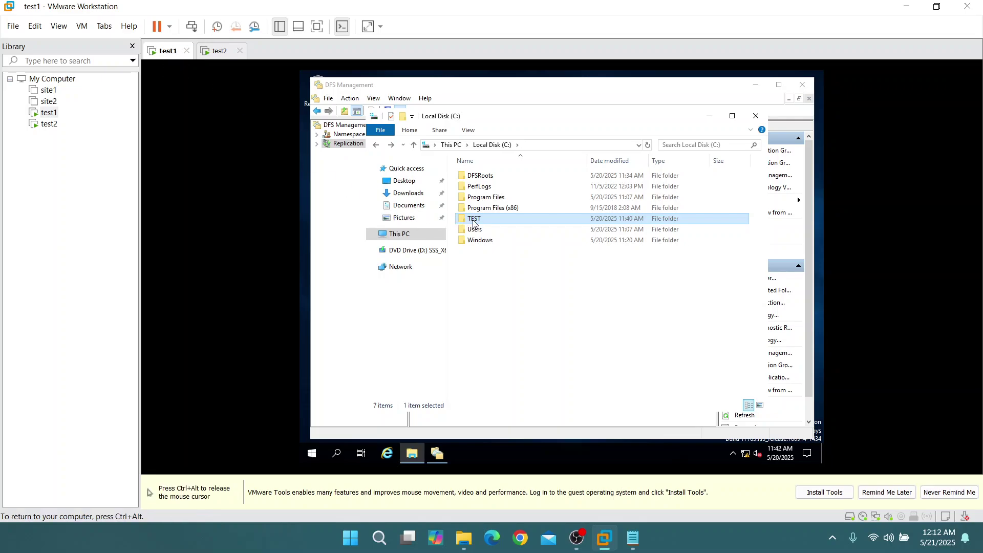
right_click(479, 223)
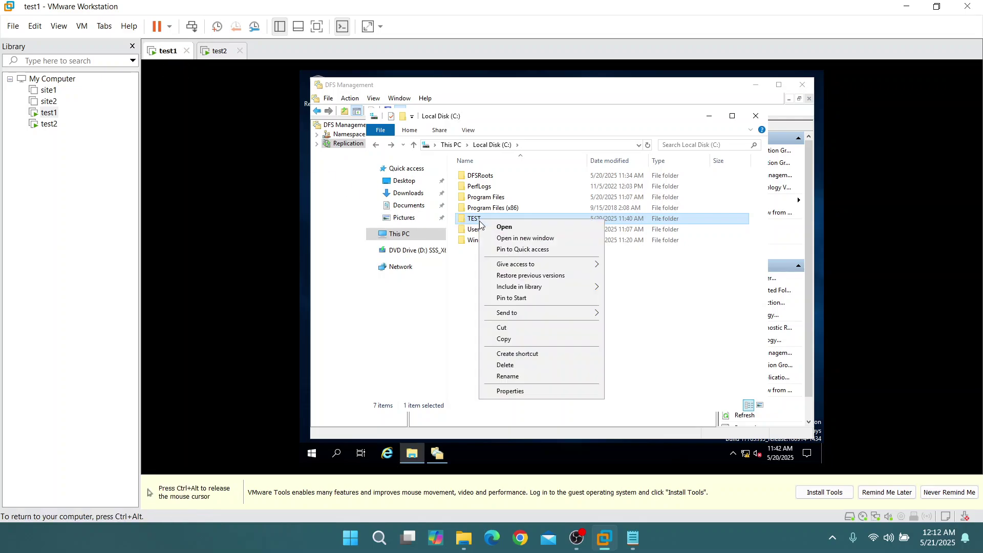
left_click(511, 393)
left_click(530, 217)
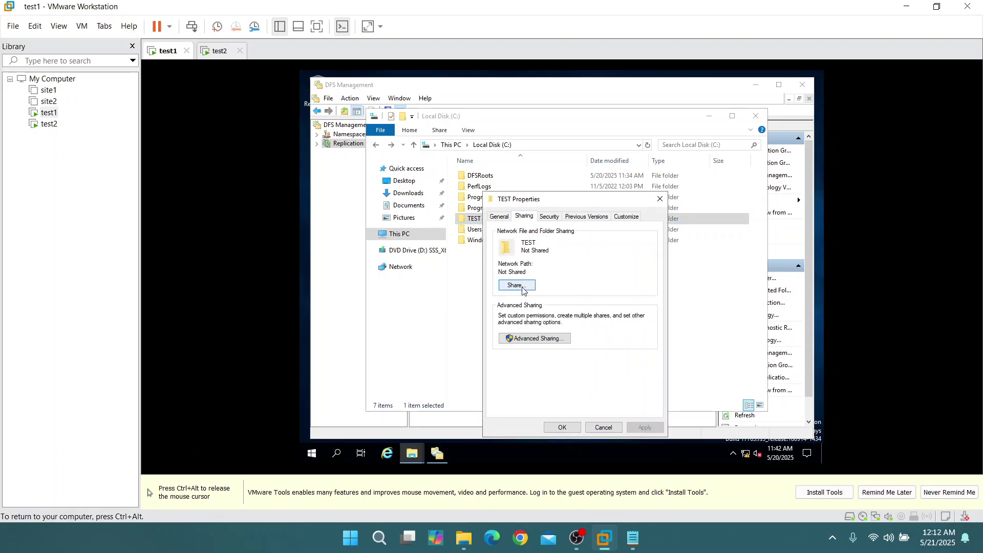
left_click(517, 285)
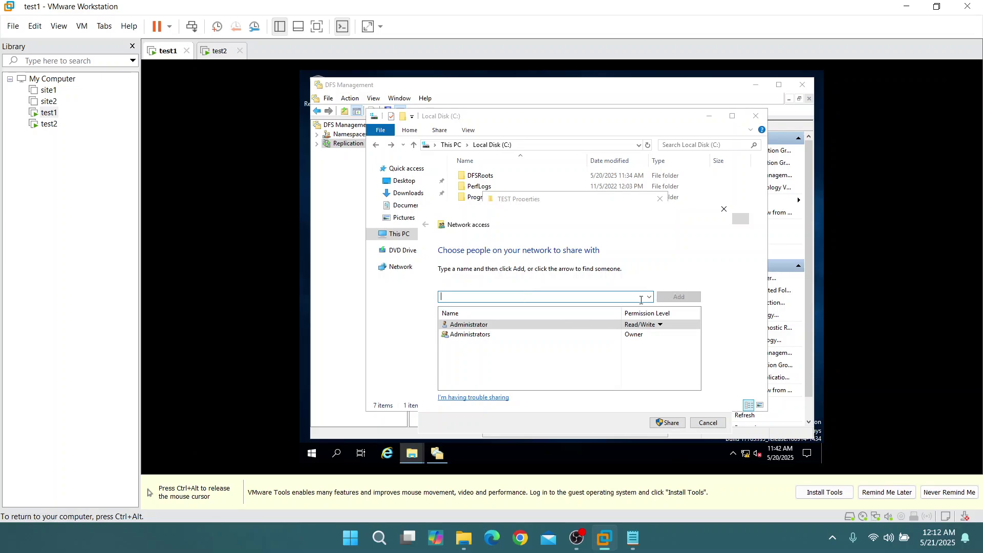
Add Everyone with Read/Write permission and share the TEST folder
left_click(649, 297)
left_click(592, 307)
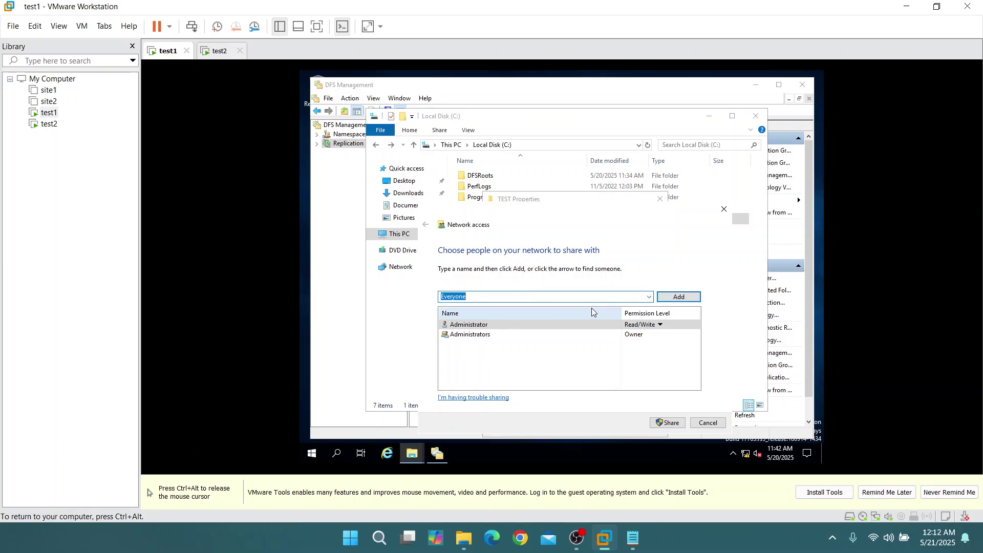
left_click(671, 298)
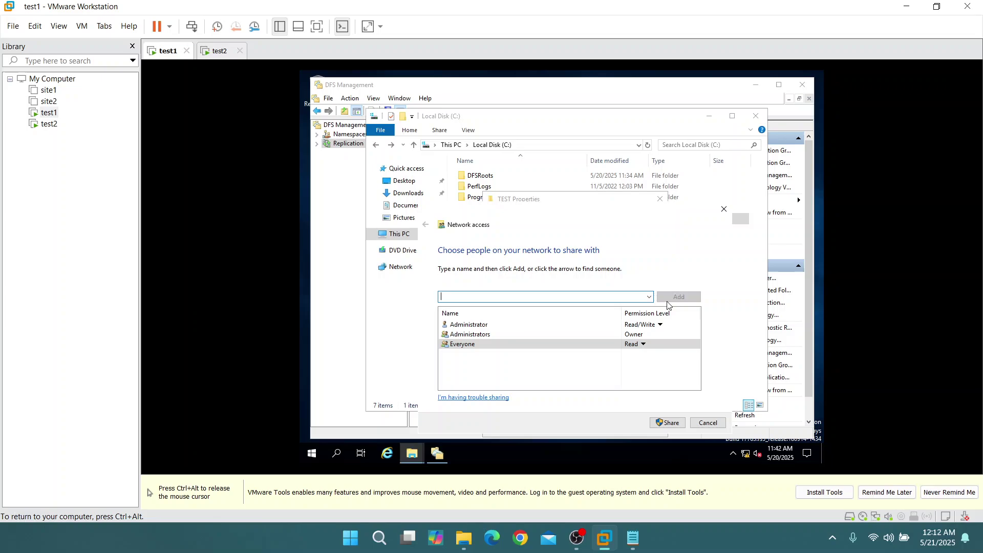
left_click(643, 346)
left_click(665, 355)
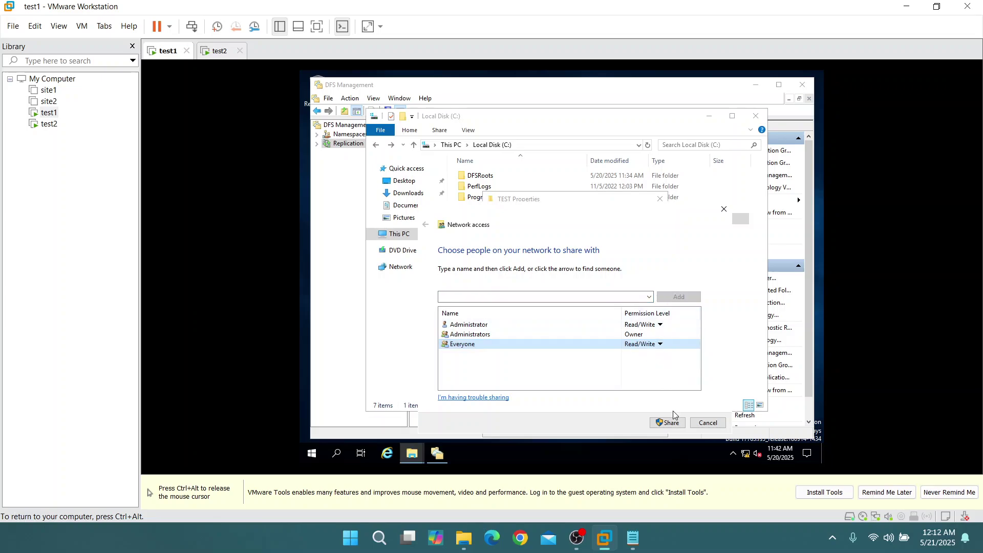
left_click(672, 423)
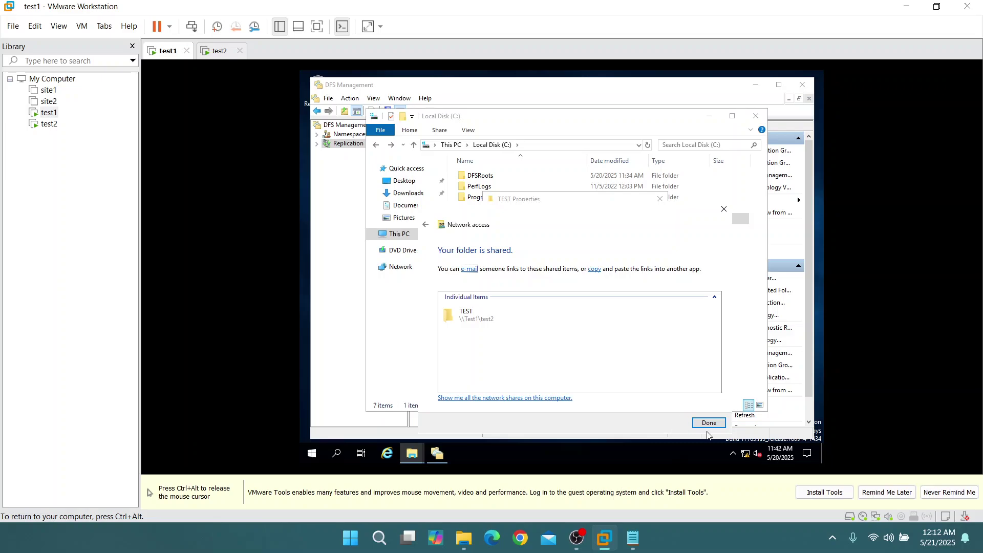
left_click(707, 424)
key("ctrl+alt")
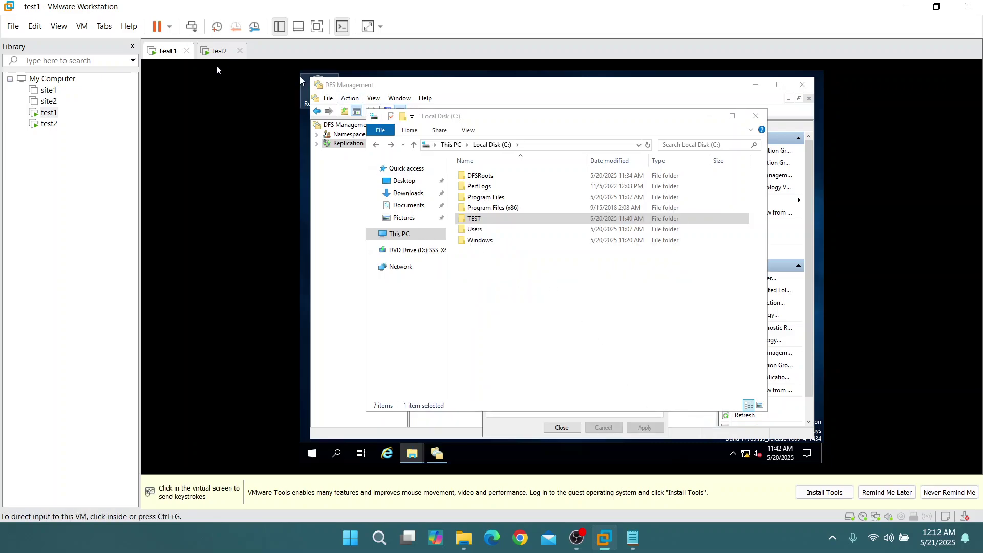
left_click(214, 52)
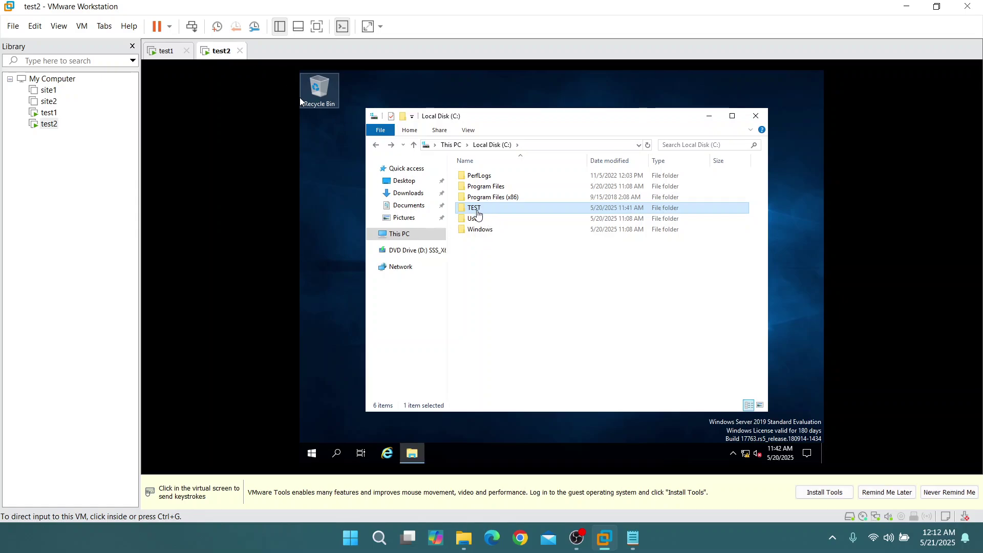
On test2, open the Sharing settings of the TEST folder's Properties
left_click(300, 98)
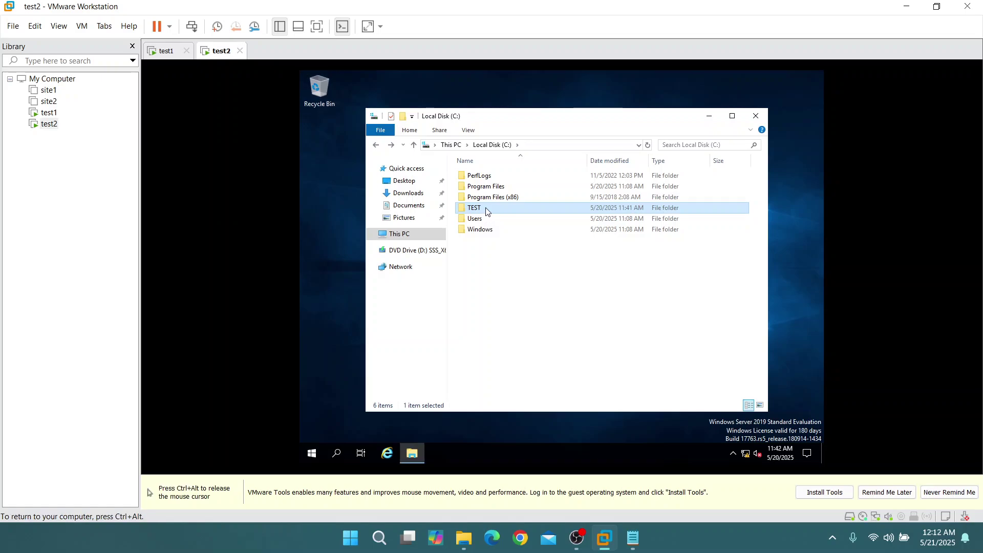
right_click(486, 211)
left_click(532, 383)
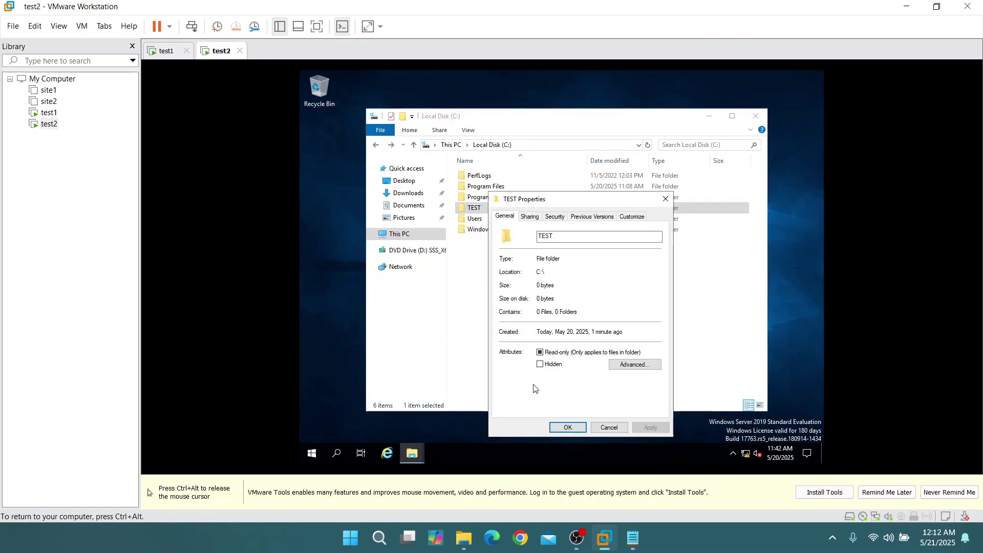
left_click(528, 219)
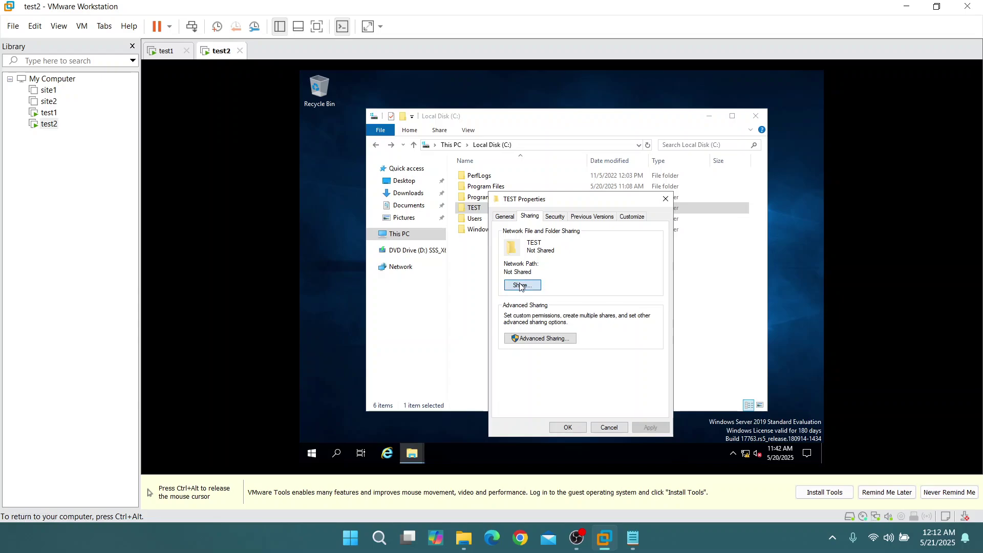
left_click(520, 285)
Share test2's TEST folder with Everyone at Read/Write
left_click(655, 297)
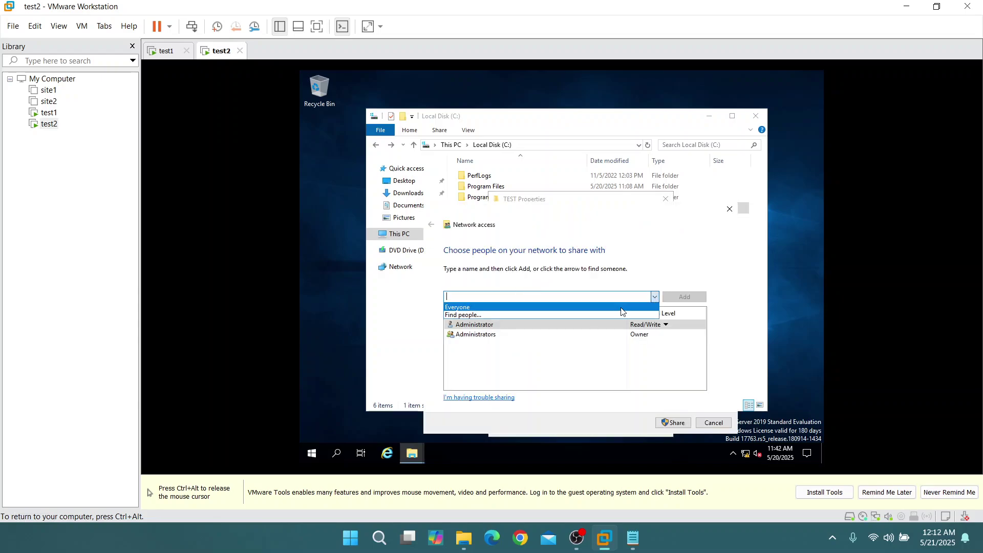
left_click(649, 306)
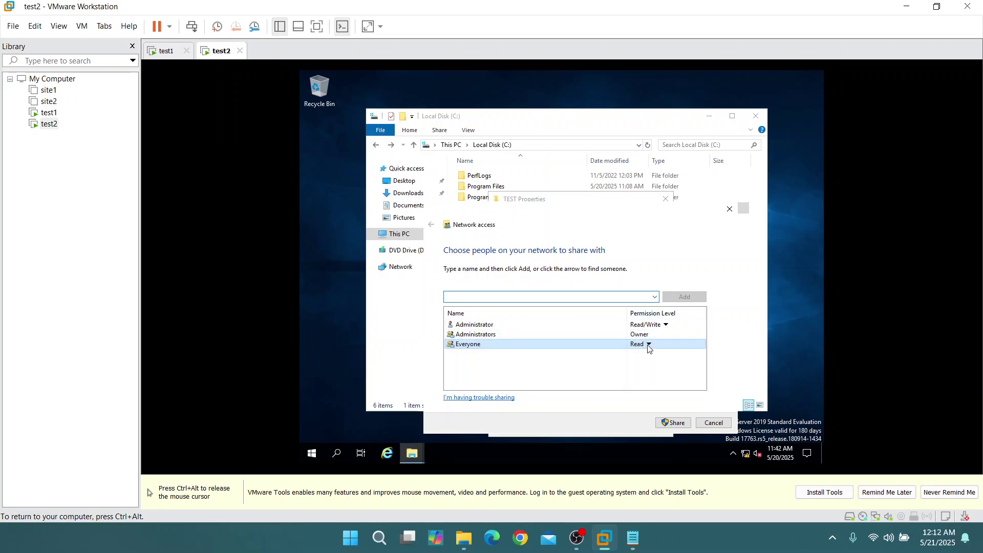
left_click(647, 346)
left_click(673, 357)
left_click(680, 424)
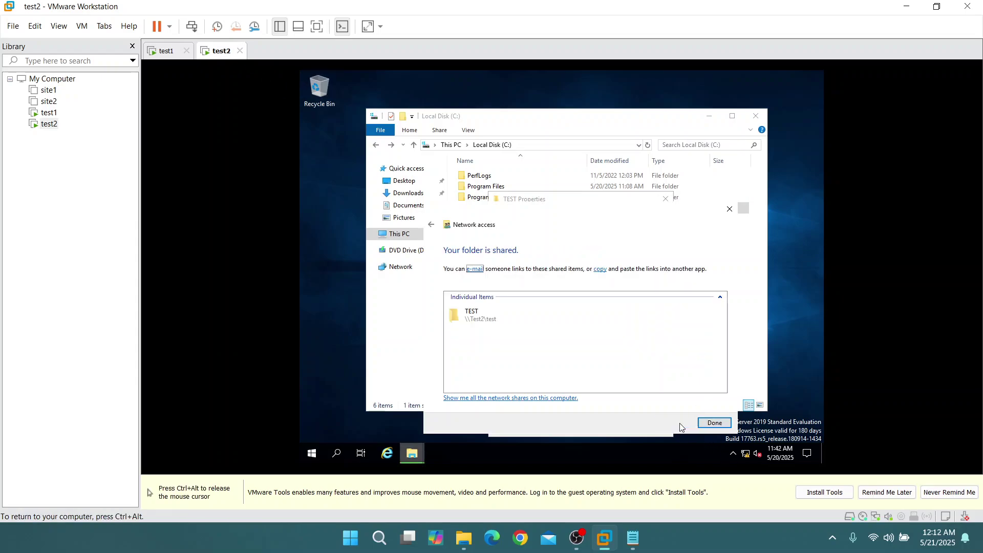
left_click(714, 423)
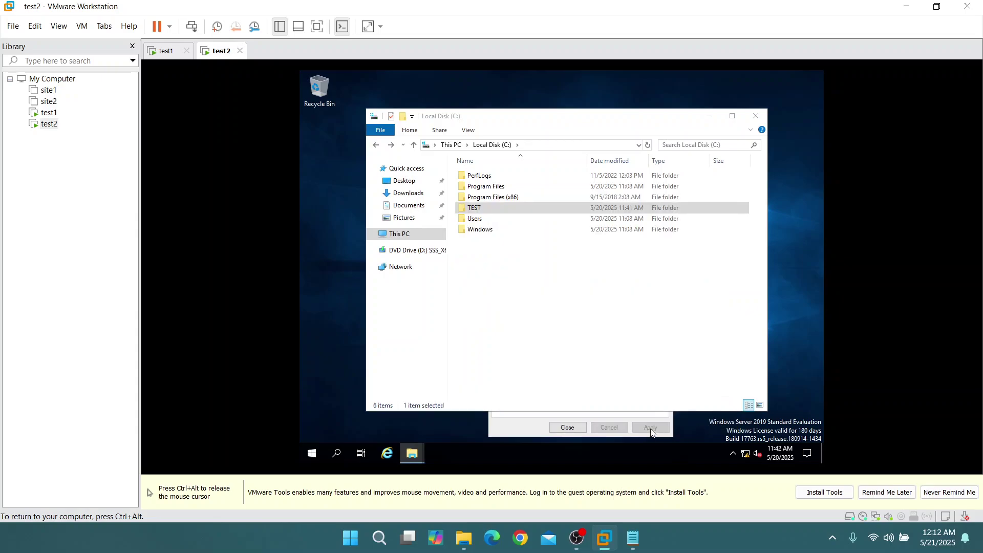
left_click(527, 286)
Mark 'Allow the file for sharing' done with dashes in the checklist and save it
key("ctrl+alt")
left_click(165, 53)
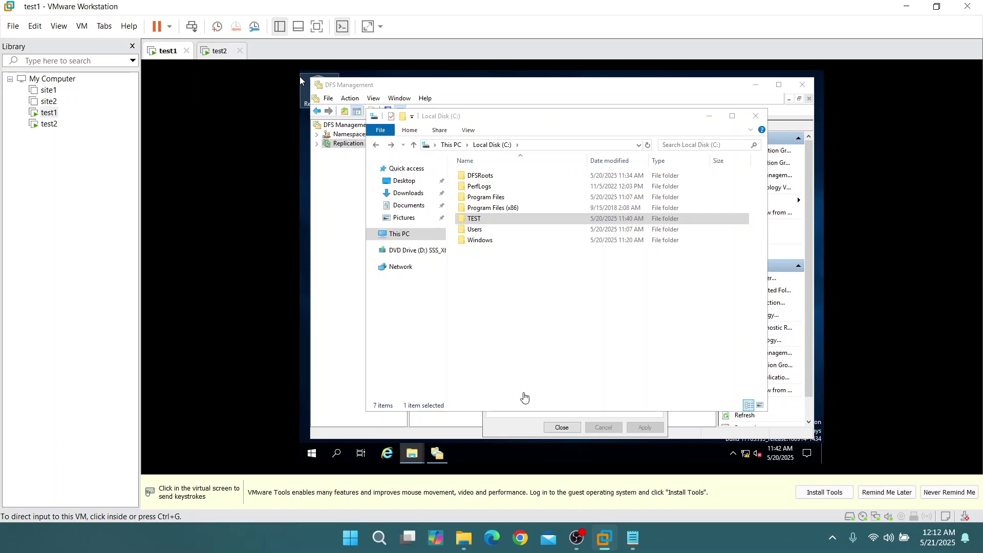
left_click(632, 538)
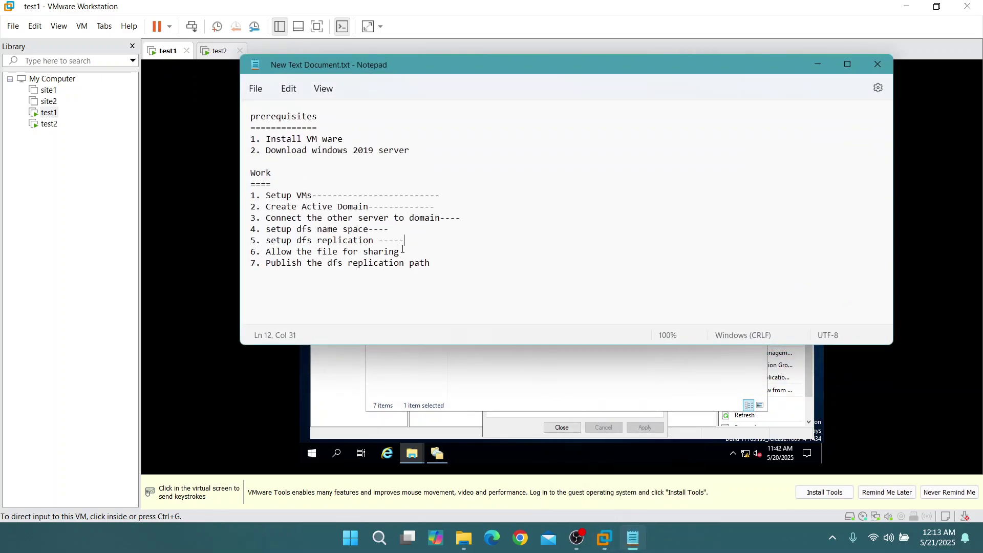
type("-----")
key("ctrl+s")
Put away Notepad, the TEST properties and the file browser to reveal DFS Management
left_click(816, 68)
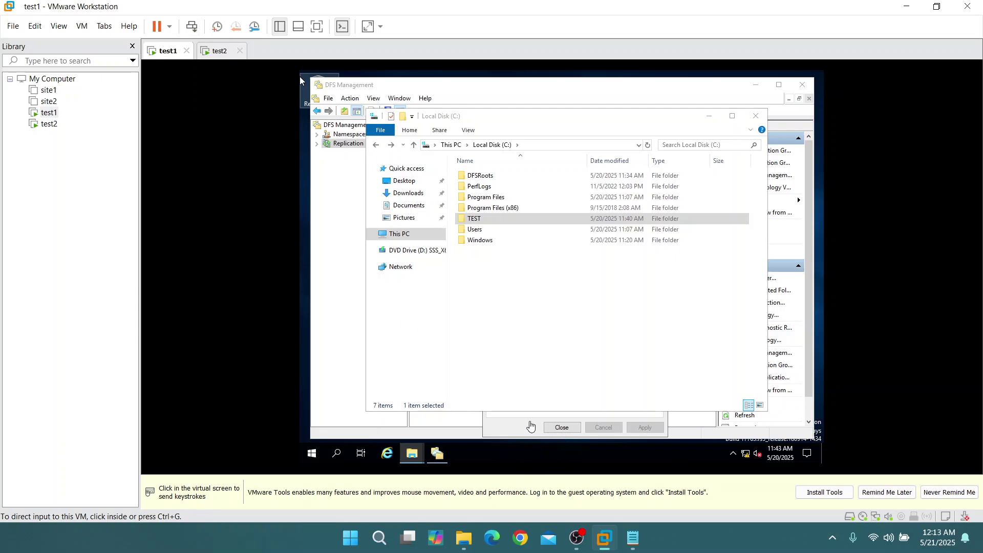
left_click(300, 80)
left_click(566, 428)
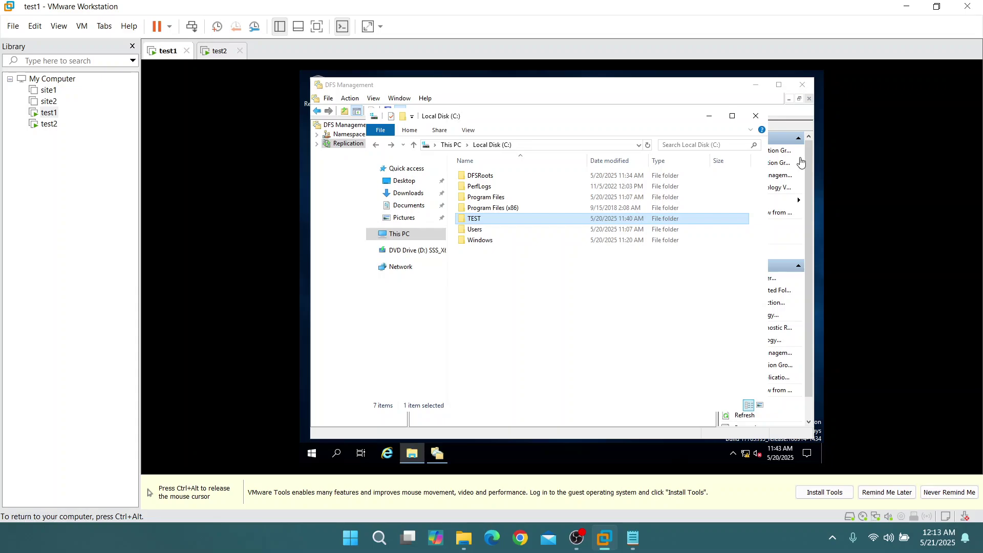
left_click(709, 116)
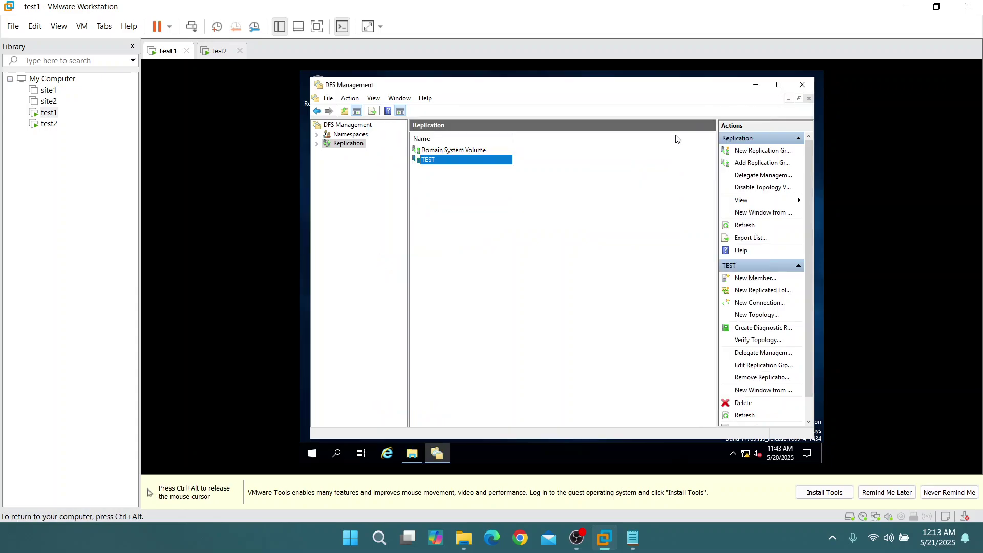
Start Share and Publish in Namespace for the TEST replicated folder of the TEST group
right_click(433, 163)
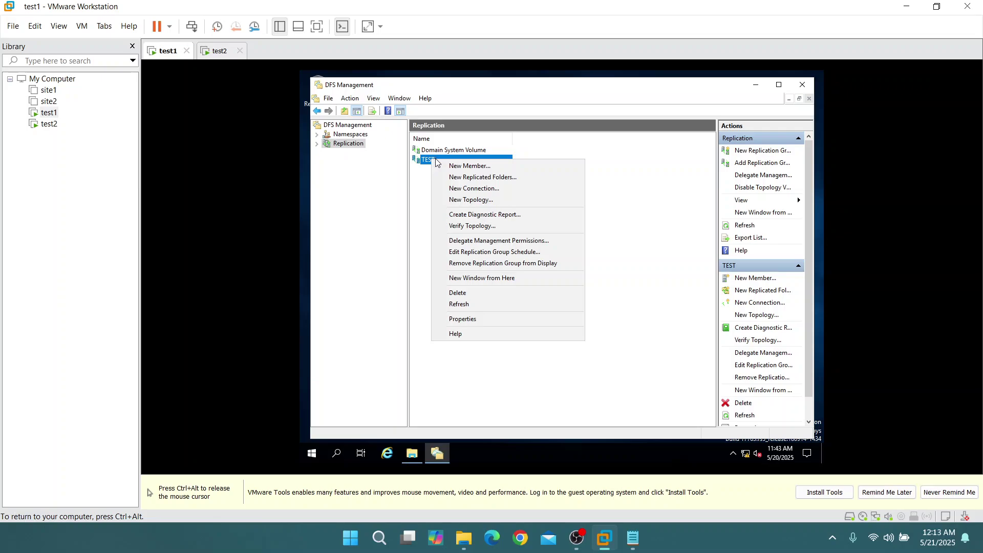
double_click(428, 161)
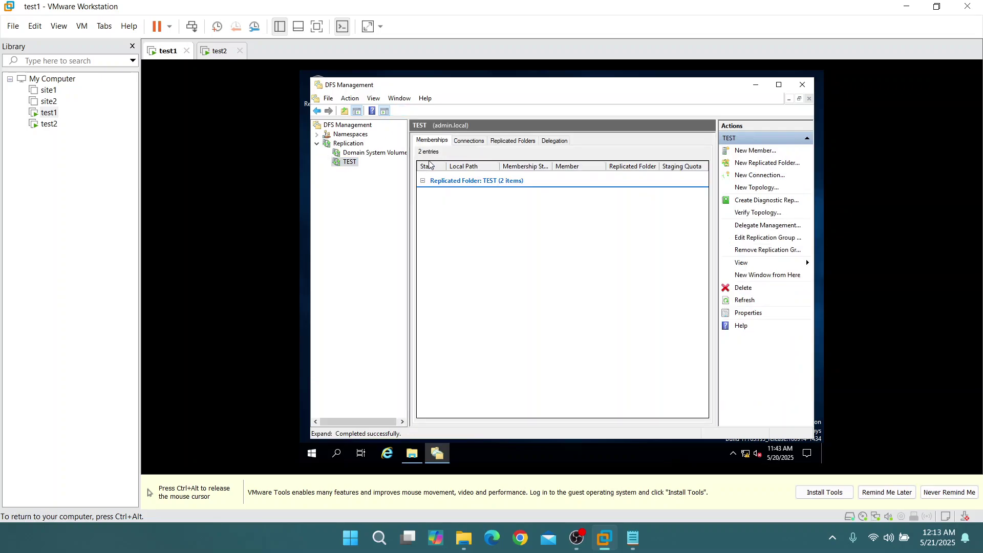
left_click(510, 141)
left_click(544, 178)
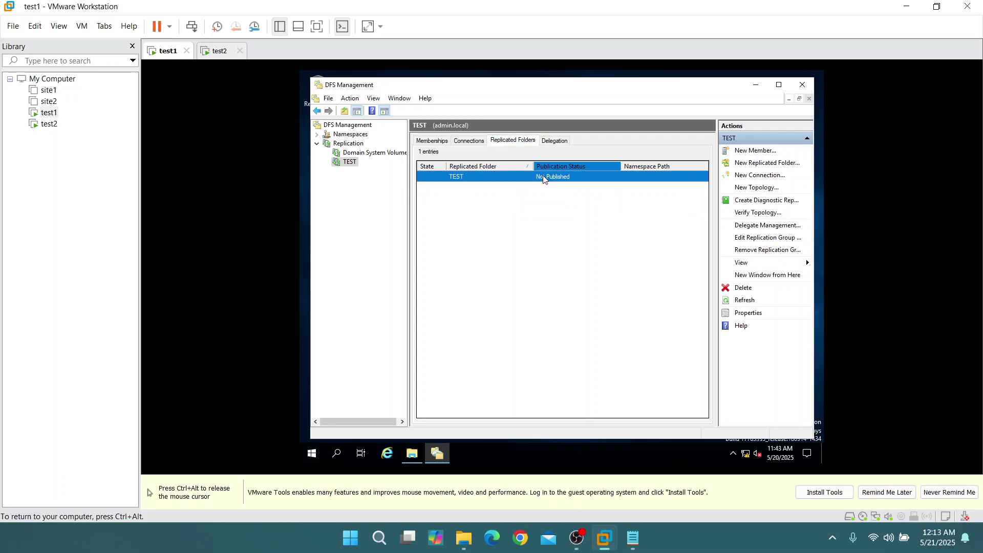
right_click(544, 178)
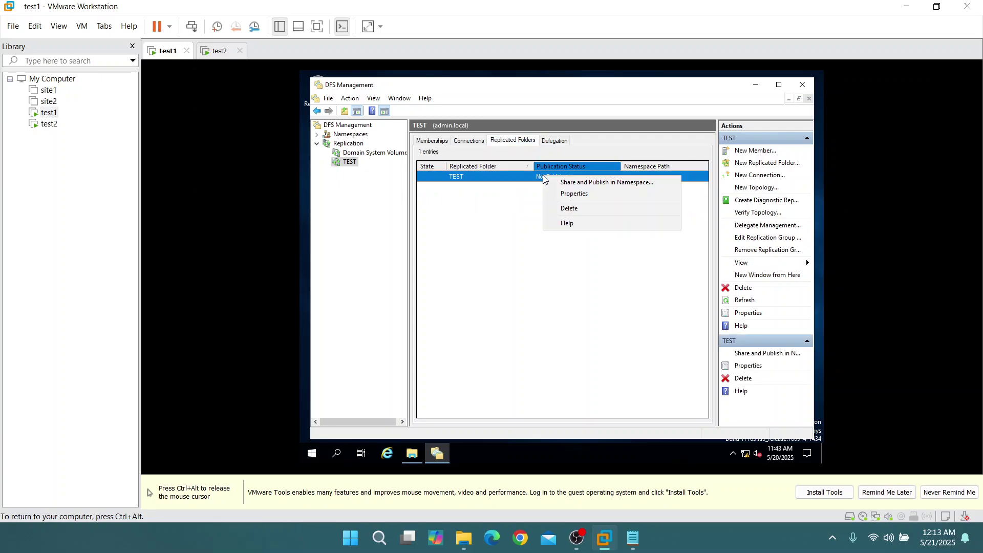
left_click(569, 184)
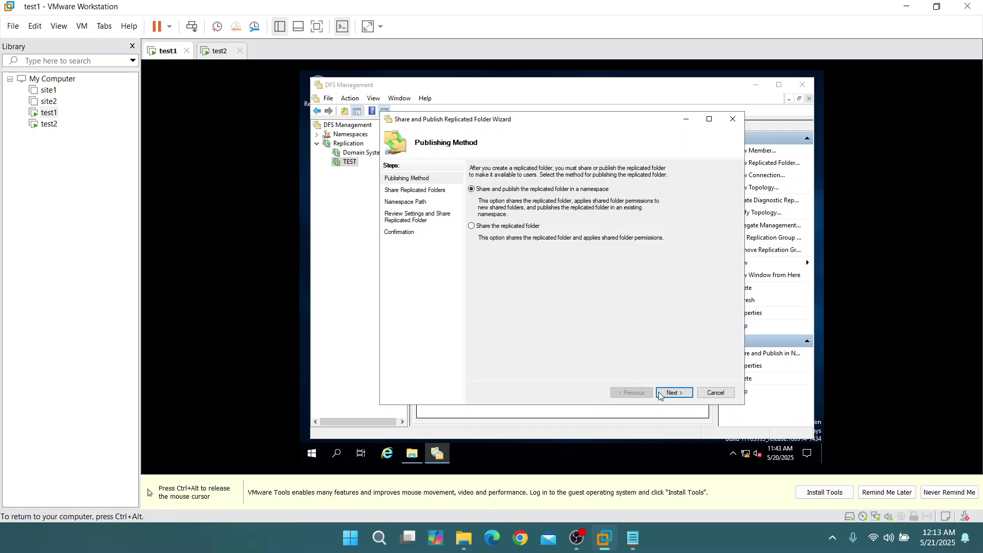
Publish the TEST replicated folder under the \\admin.local\TEST namespace and finish the wizard
left_click(674, 393)
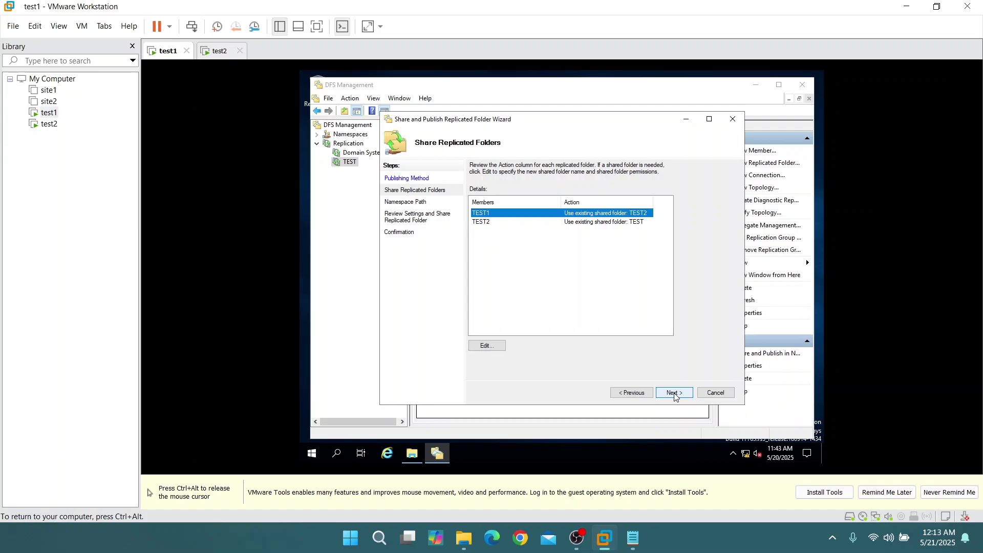
left_click(675, 394)
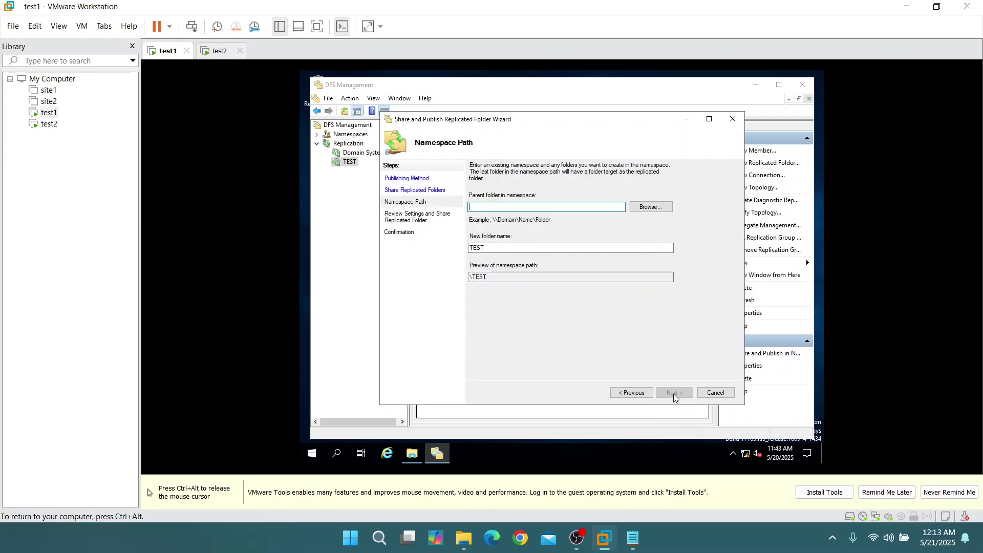
left_click(650, 207)
left_click(518, 264)
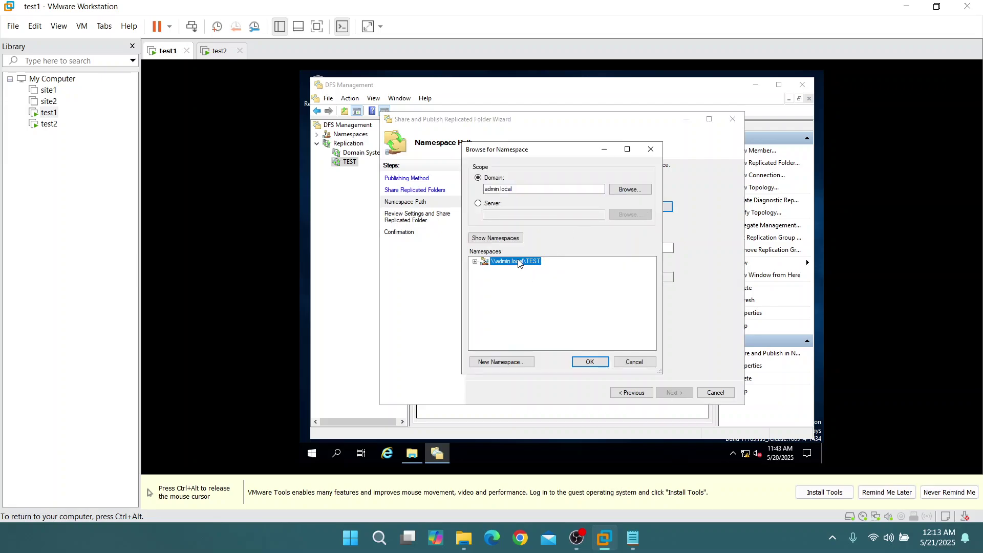
left_click(587, 363)
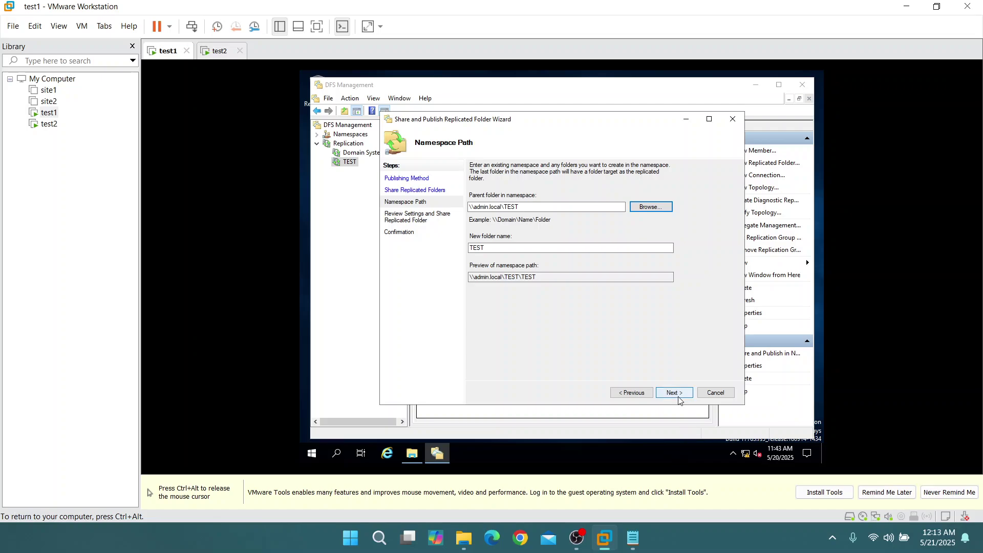
left_click(676, 393)
left_click(675, 394)
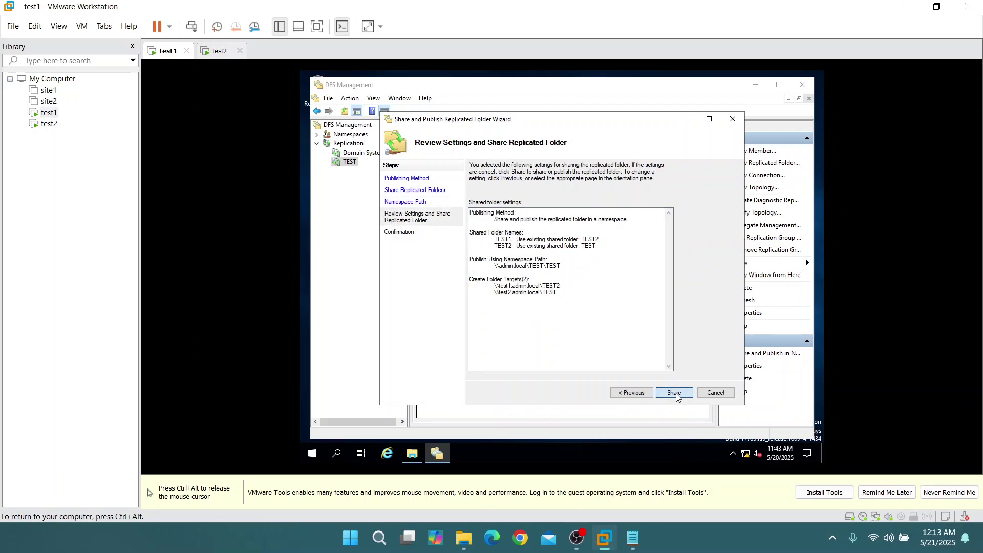
left_click(716, 393)
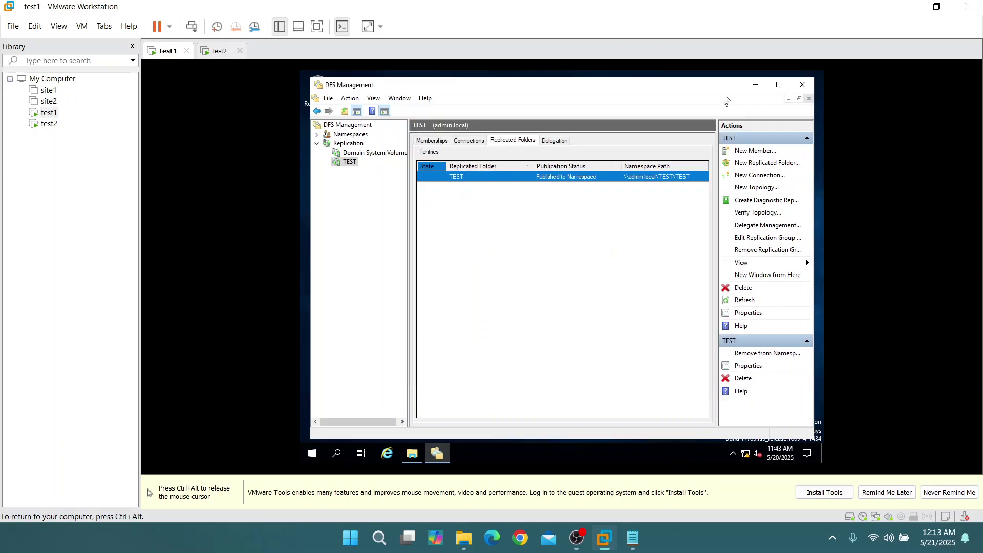
Create a new text document named test1 in test1's C:\TEST folder
left_click(756, 85)
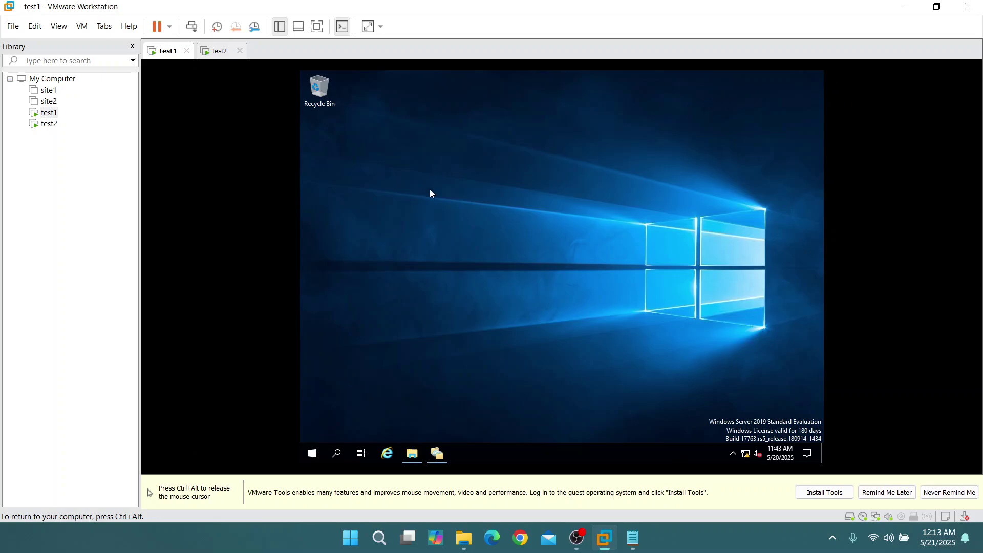
left_click(414, 454)
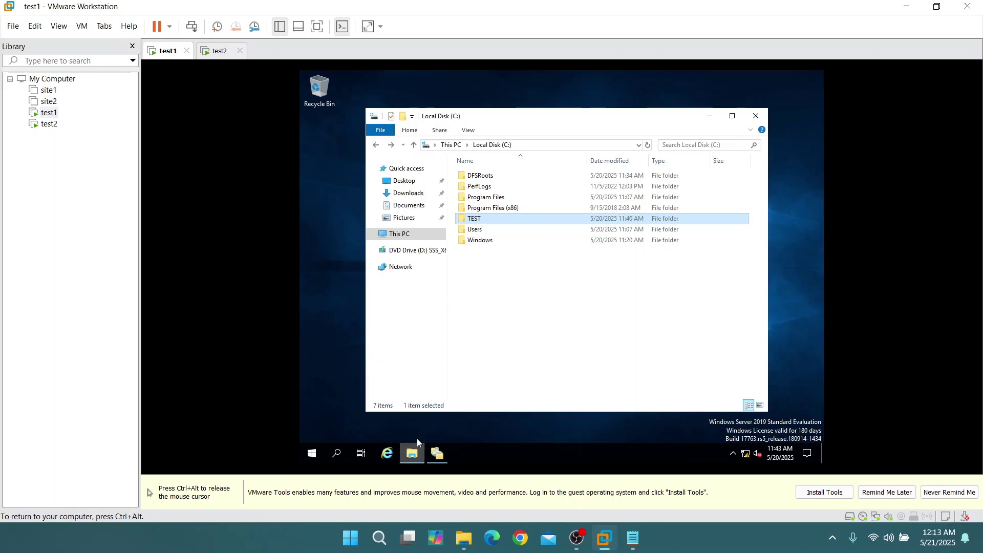
double_click(496, 221)
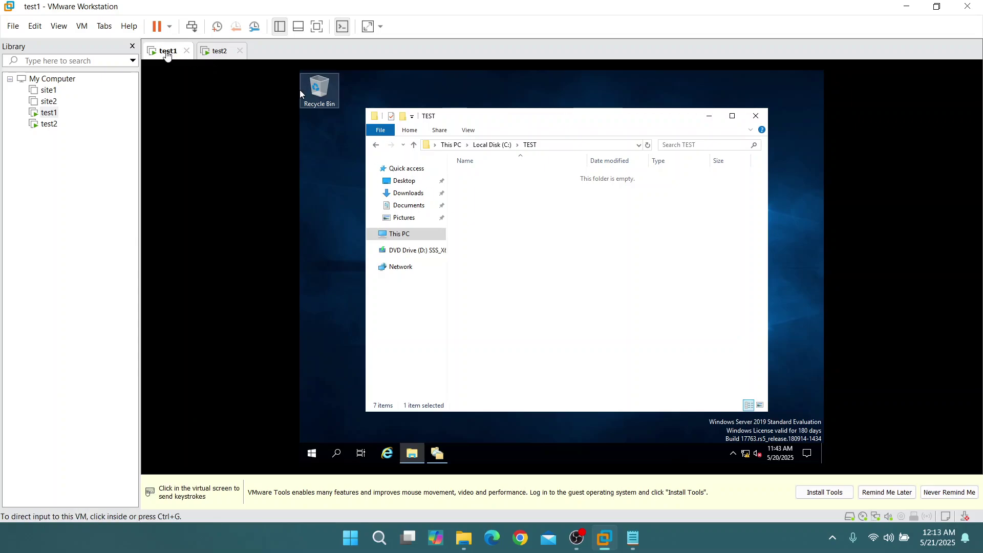
right_click(521, 226)
mouse_move(589, 349)
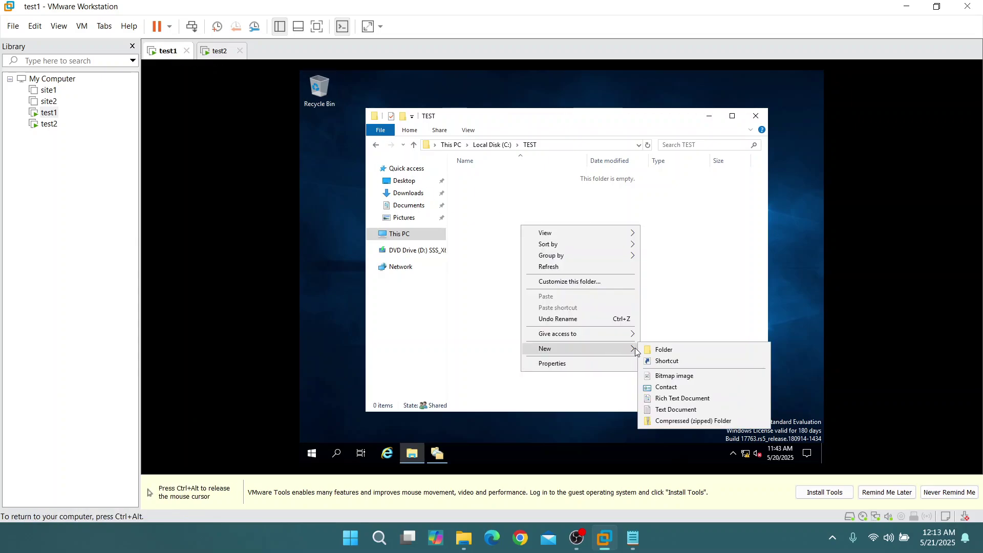
left_click(681, 412)
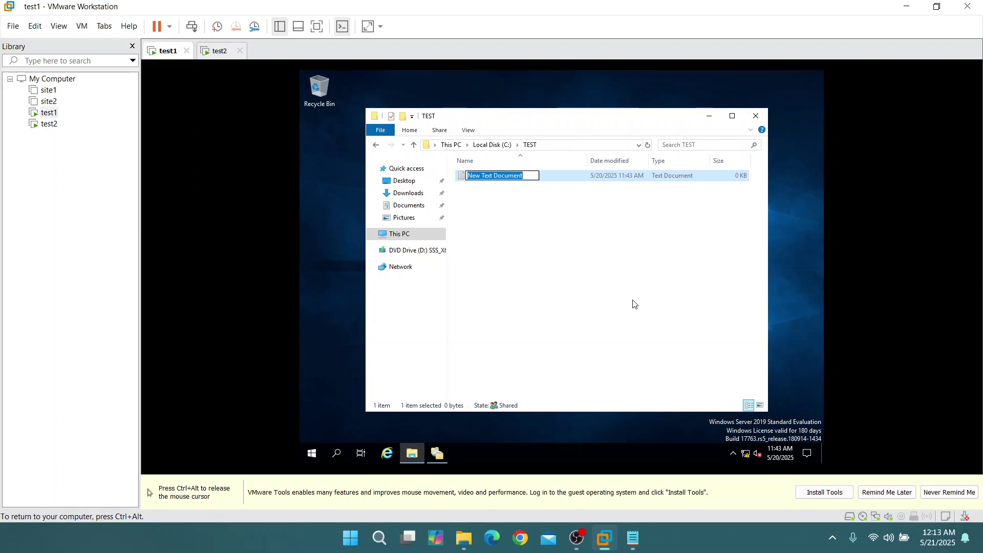
type("test1")
key("Return")
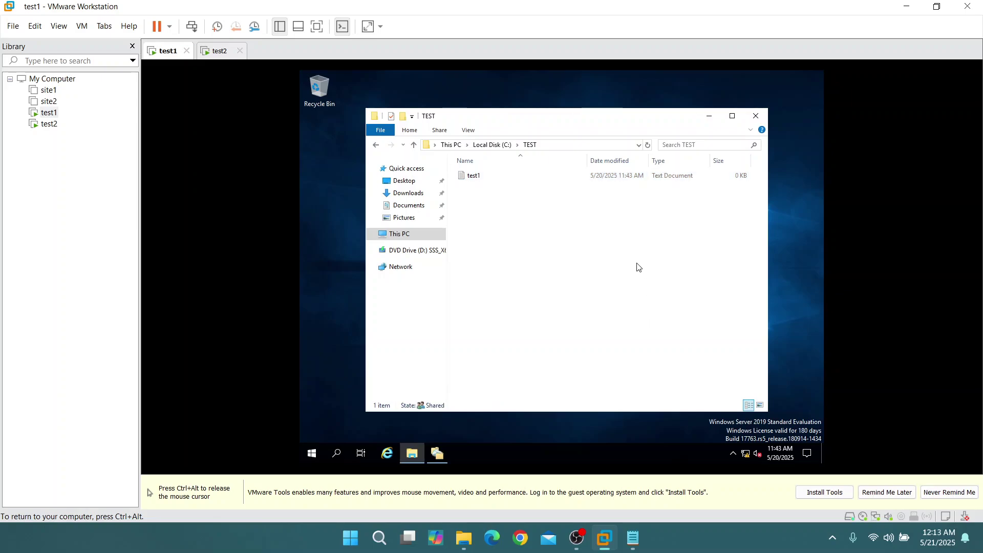
Refresh test2's C:\TEST to confirm it's still empty, then return to test1's test1 file
key("ctrl+alt")
left_click(212, 51)
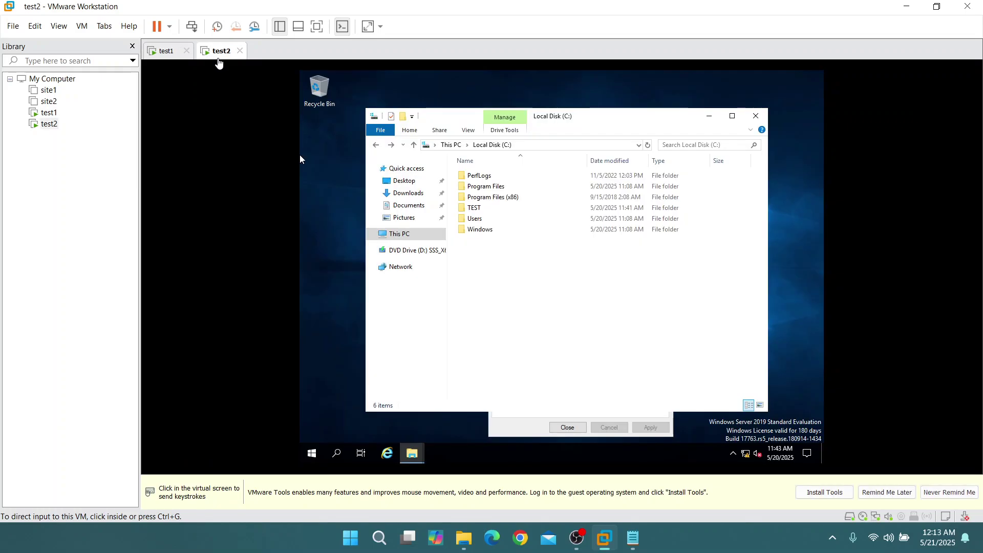
left_click(300, 154)
double_click(472, 209)
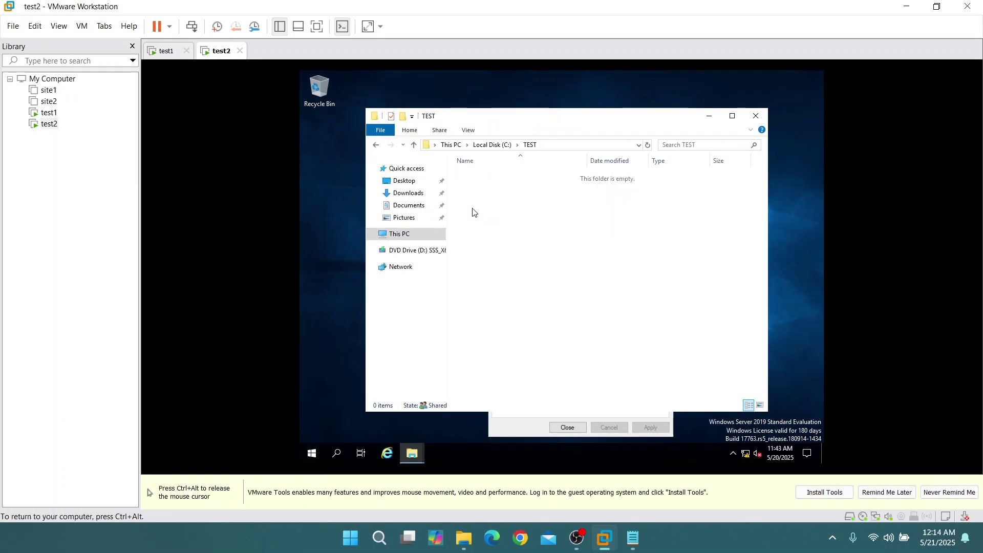
right_click(532, 229)
left_click(559, 269)
left_click(516, 426)
left_click(568, 427)
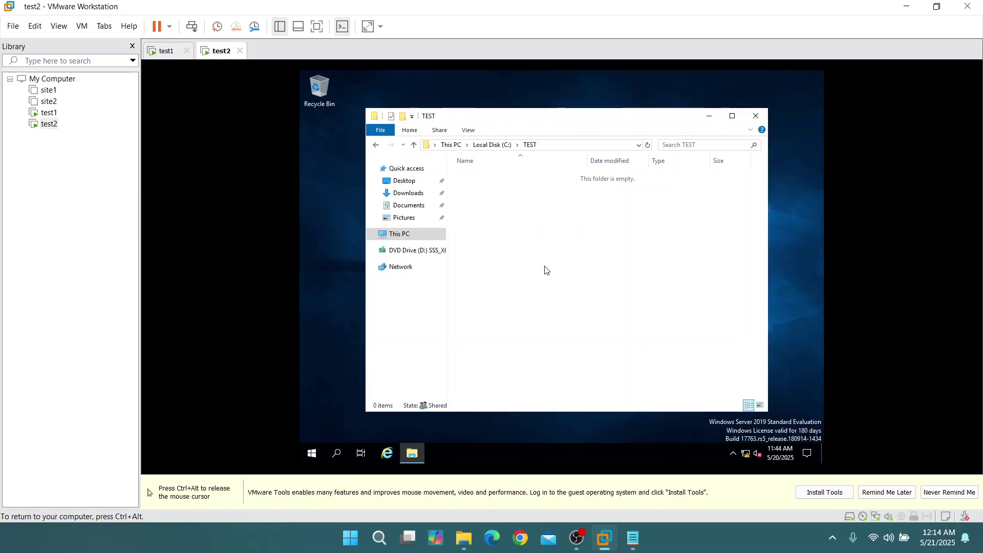
left_click(375, 145)
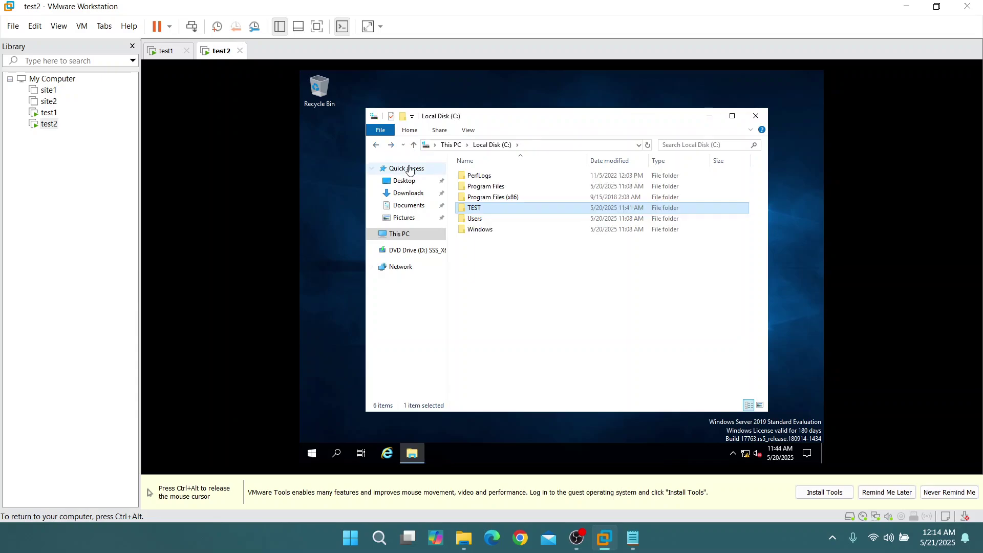
key("ctrl+alt")
left_click(165, 51)
left_click(485, 178)
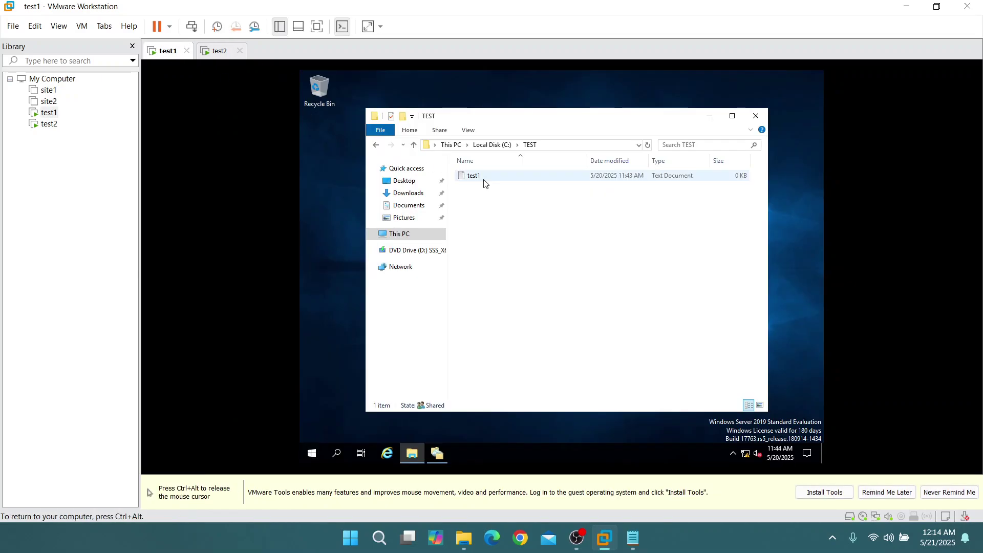
Delete the test1 file and open the Services console via a 'ser' search
key("Delete")
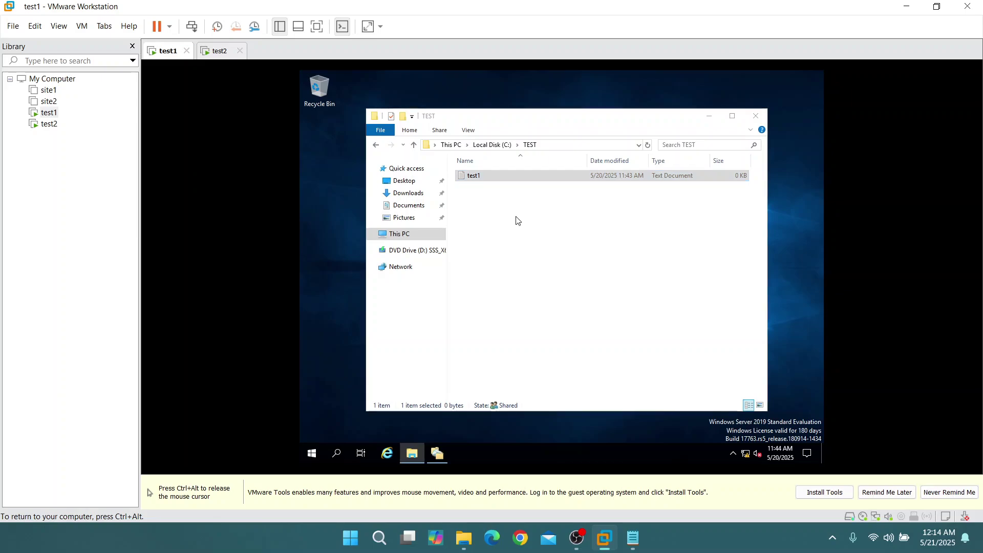
left_click(338, 452)
type("ser")
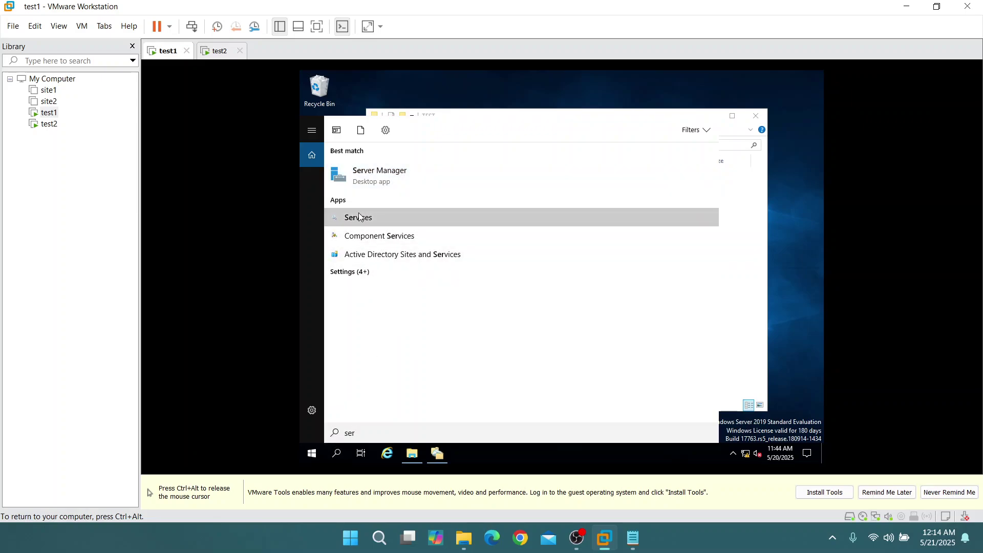
left_click(359, 217)
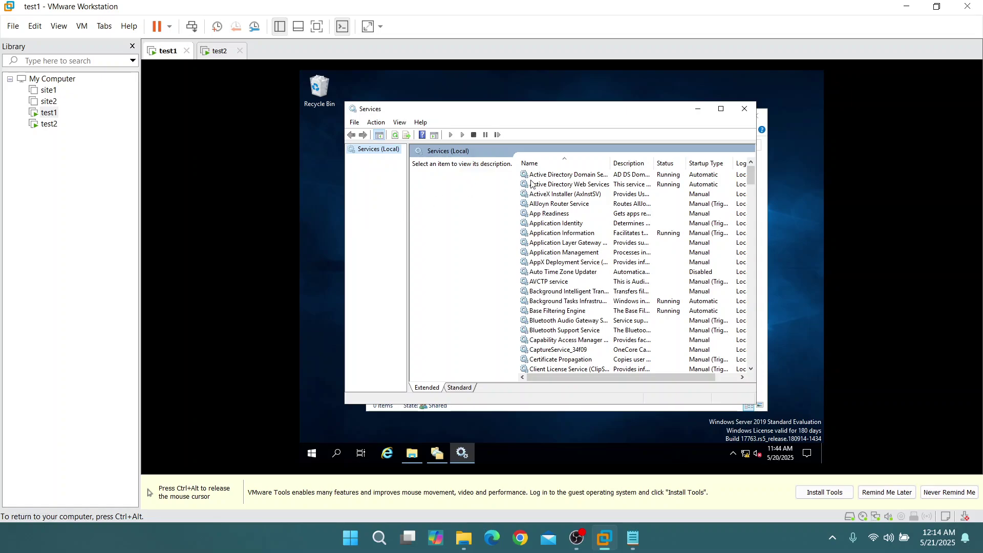
Restart the DFS Namespace and DFS Replication services on test1
scroll(592, 273, "down", 9)
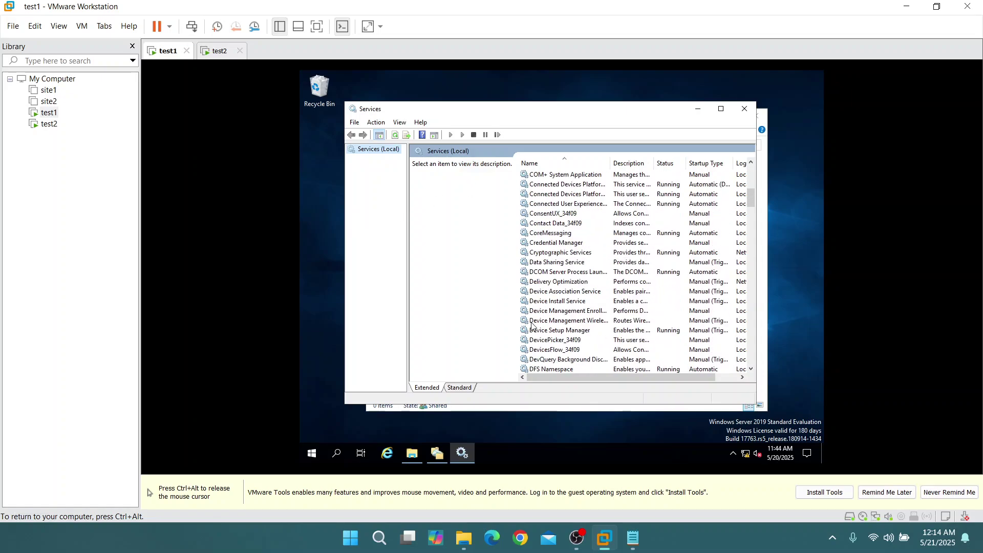
scroll(538, 326, "down", 2)
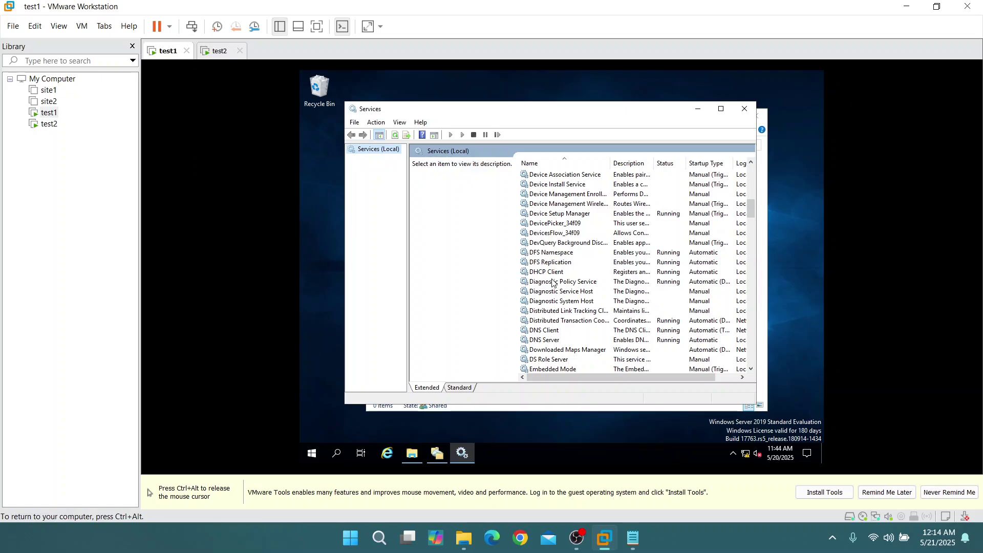
scroll(548, 350, "down", 2)
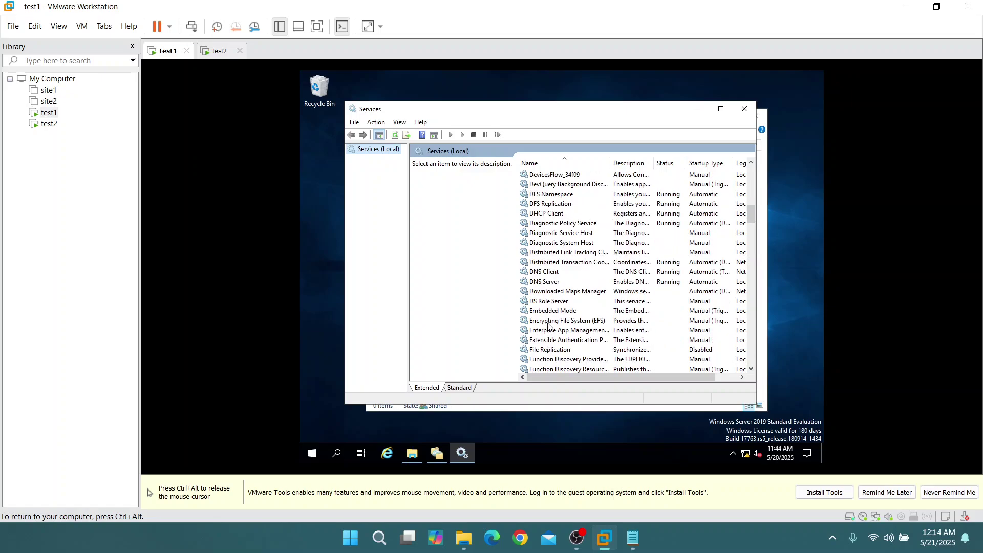
scroll(551, 227, "up", 1)
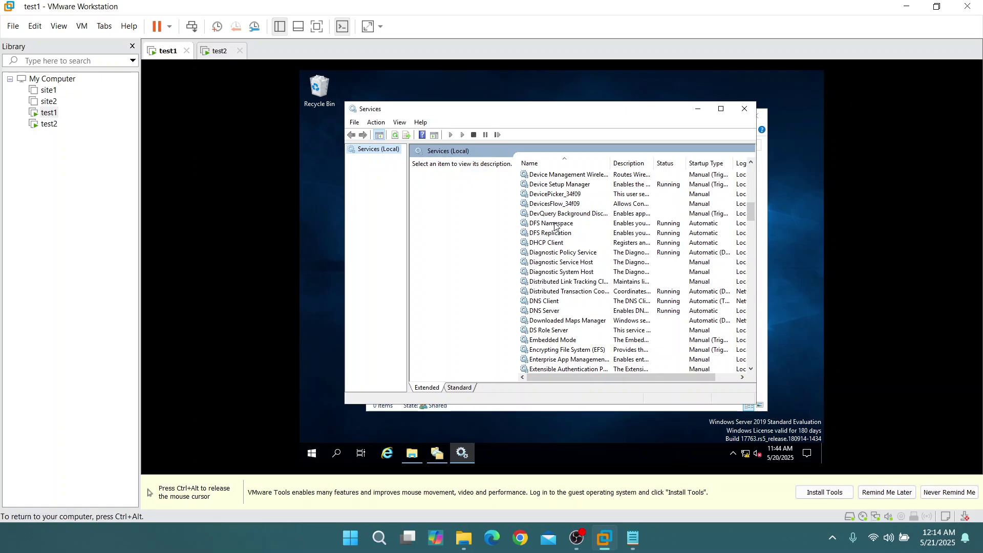
left_click(555, 223)
left_click(421, 189)
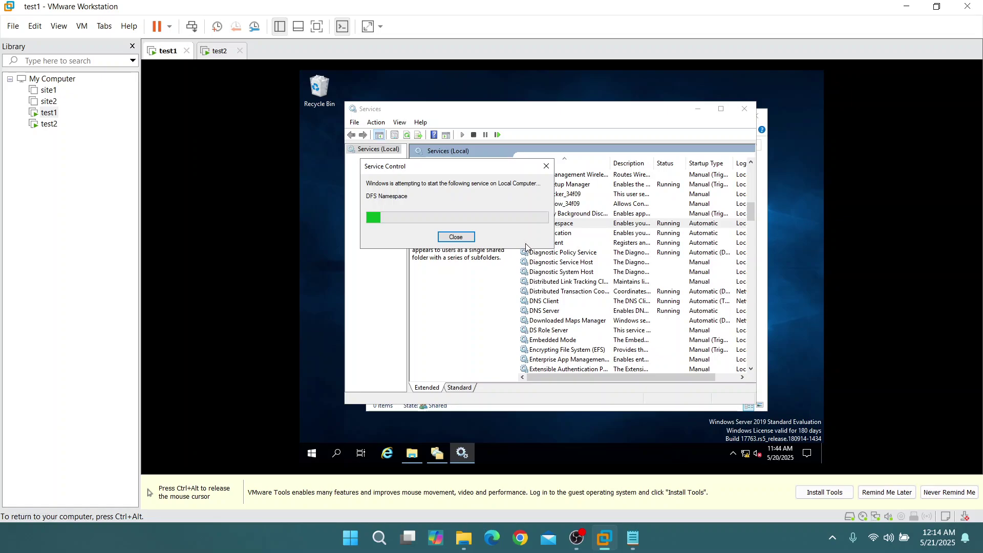
left_click(552, 236)
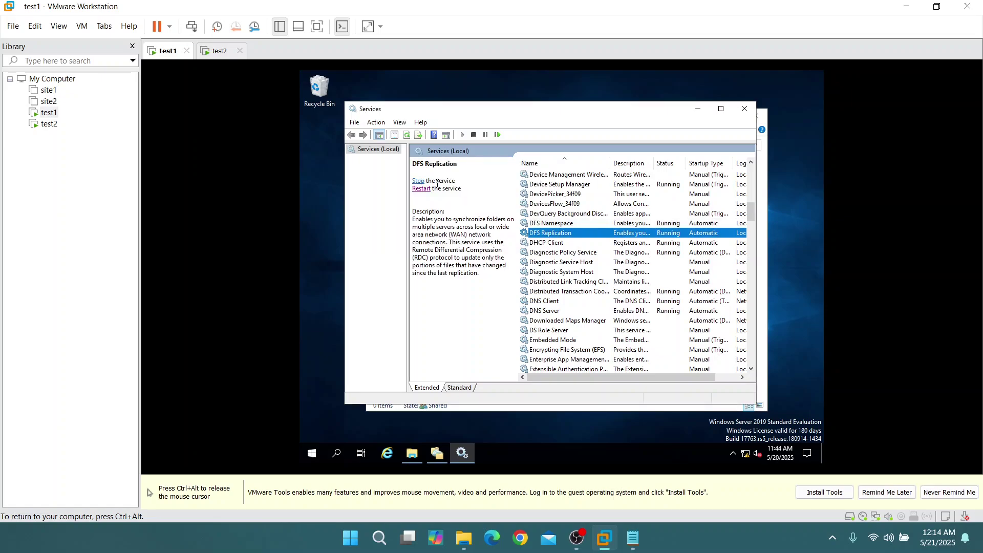
left_click(421, 189)
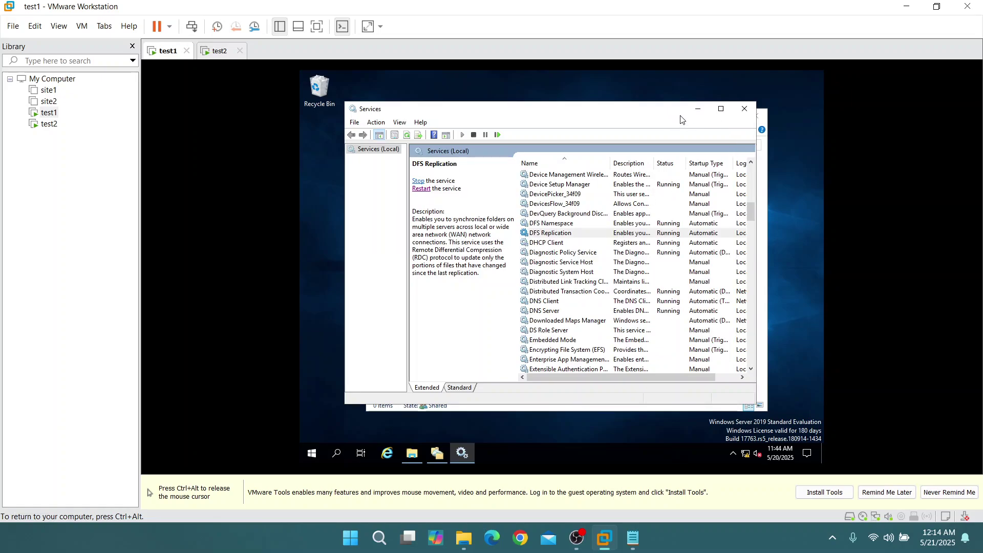
left_click(697, 109)
key("ctrl+alt")
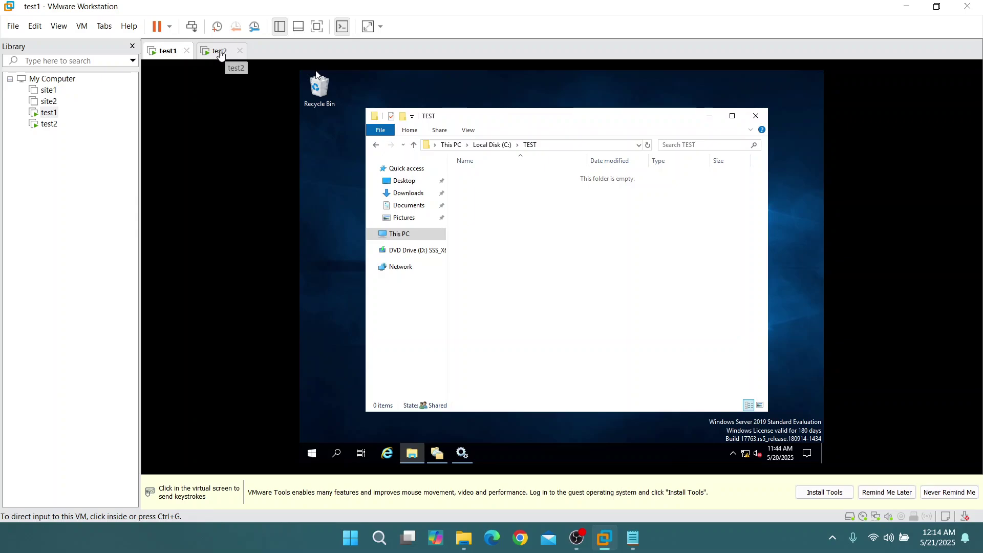
On the test2 machine, open the Services console via a 'ser' search
left_click(429, 206)
key("ctrl+alt")
left_click(219, 51)
left_click(326, 455)
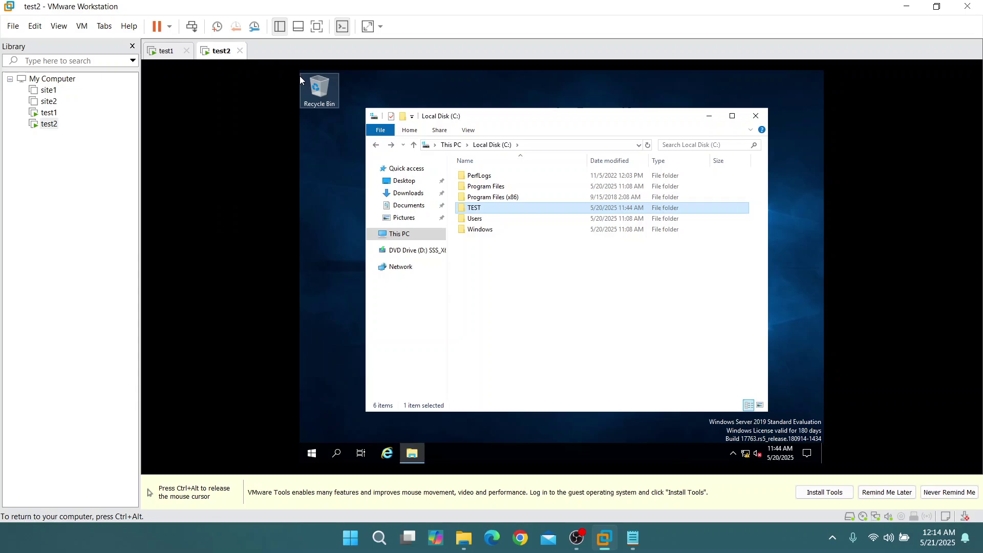
left_click(336, 454)
type("ser")
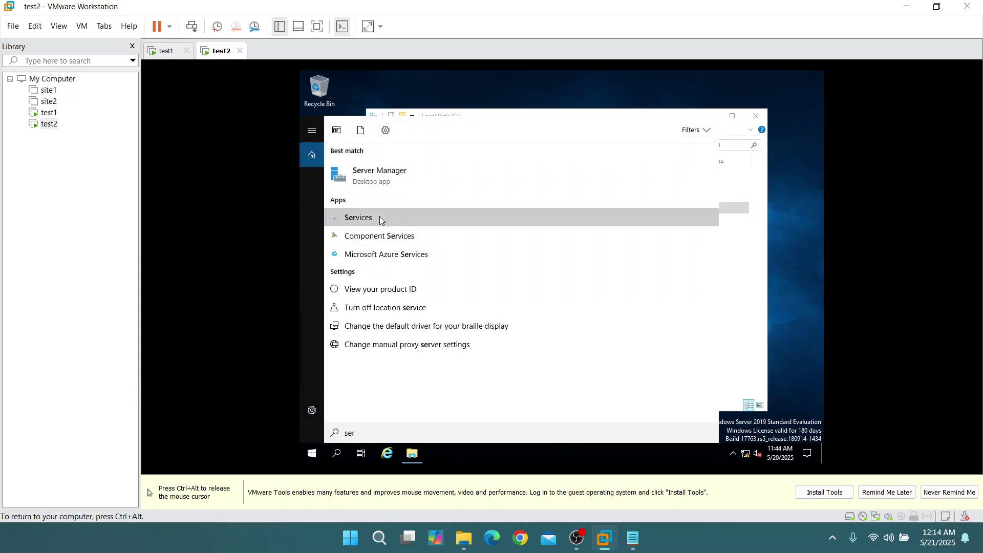
left_click(379, 216)
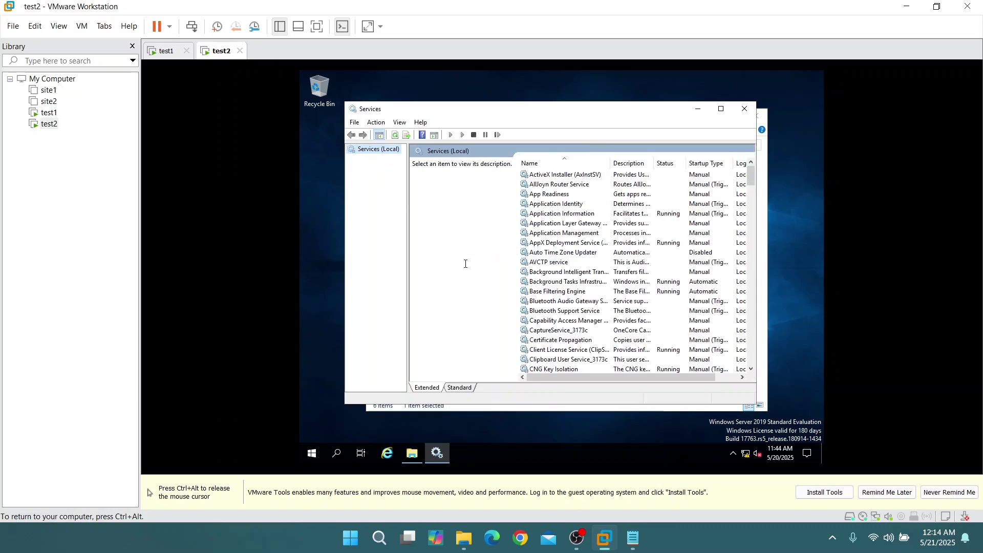
Restart the DFS Namespace and DFS Replication services on test2
scroll(576, 294, "down", 12)
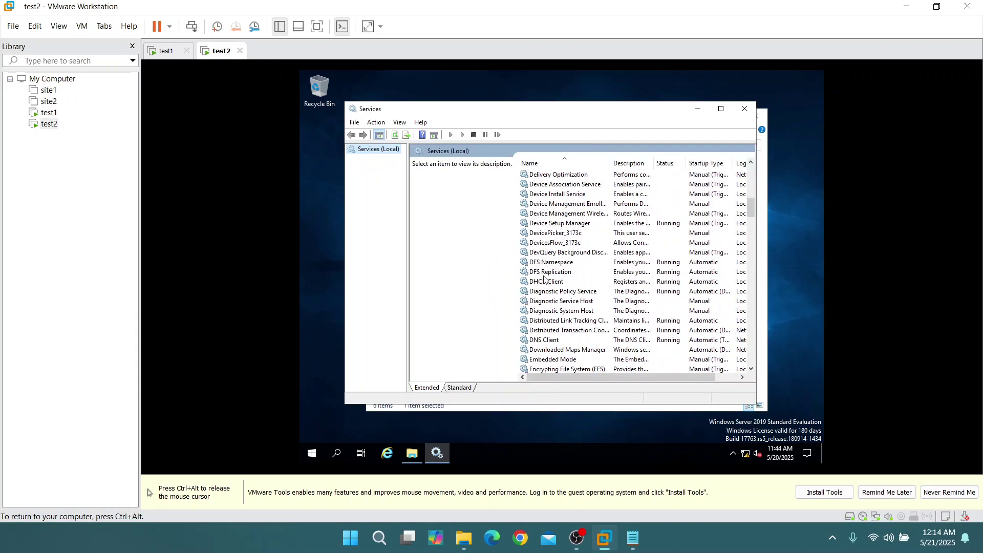
left_click(538, 267)
left_click(415, 185)
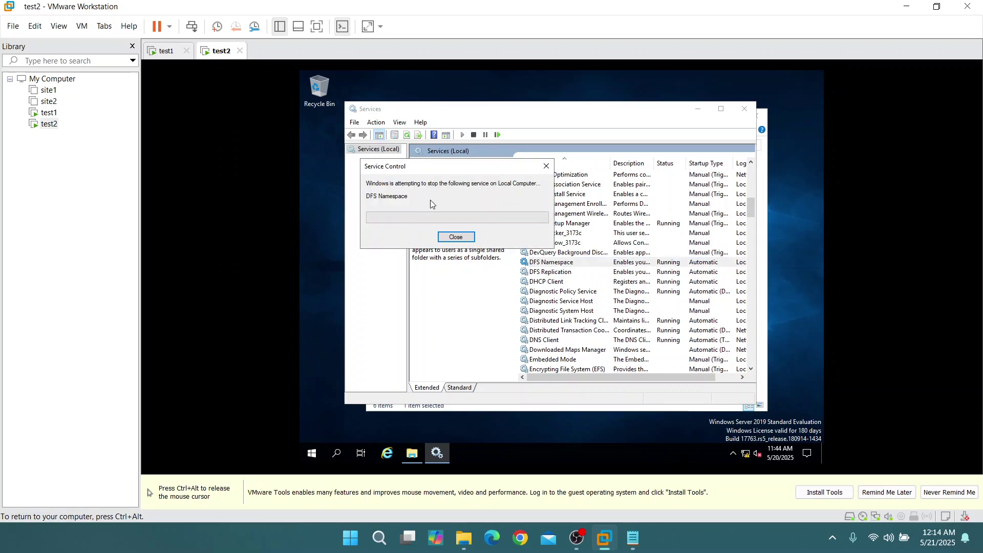
left_click(556, 273)
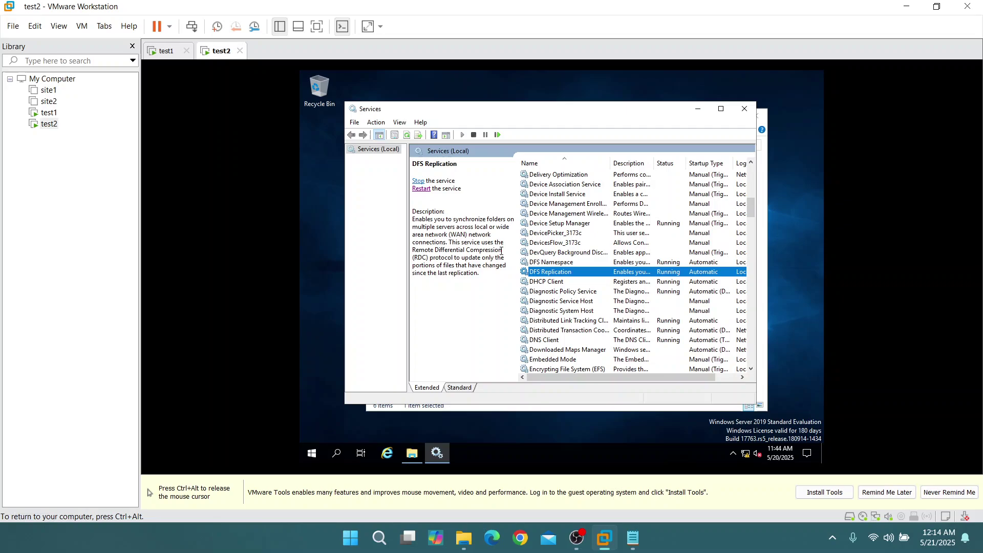
left_click(421, 191)
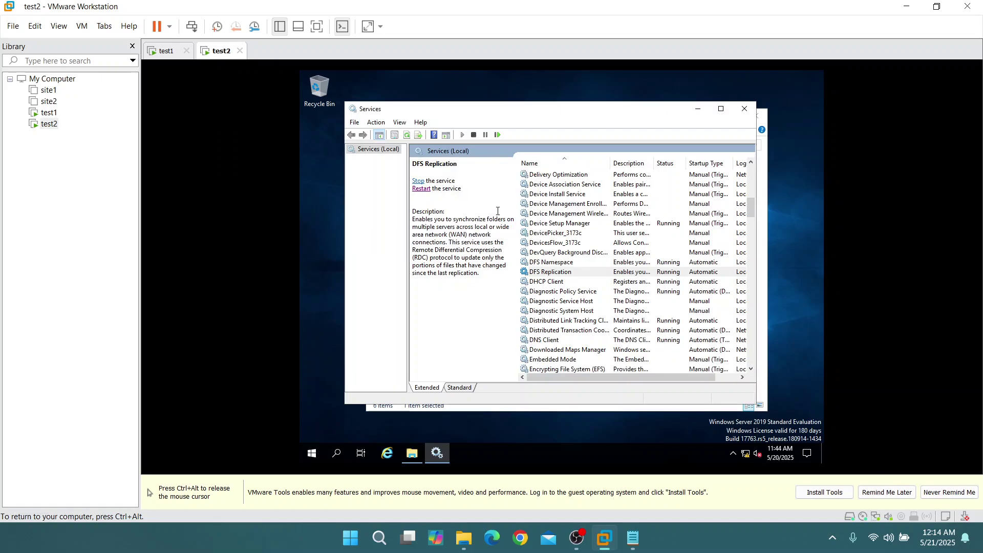
left_click(698, 109)
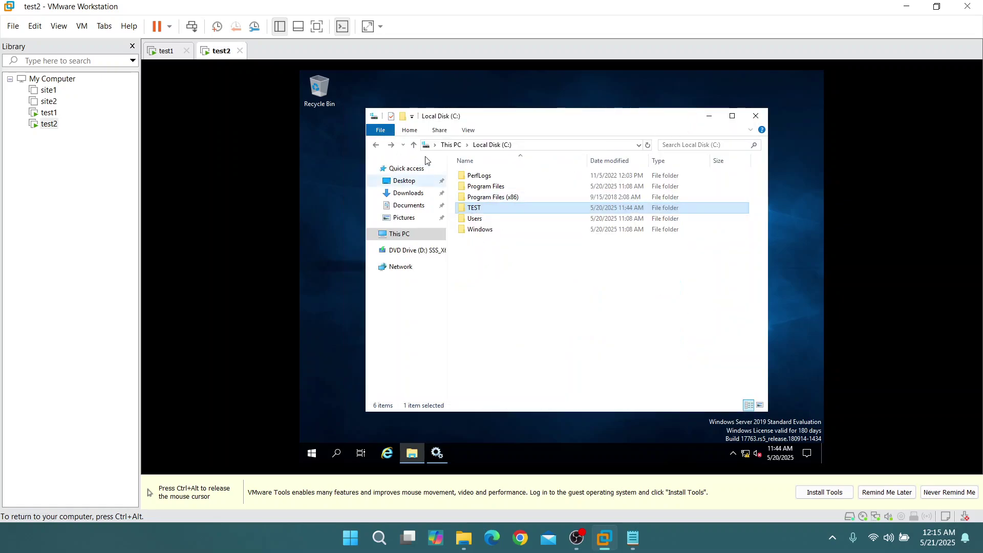
Create a new text document named test1 in test1's TEST folder
left_click(174, 54)
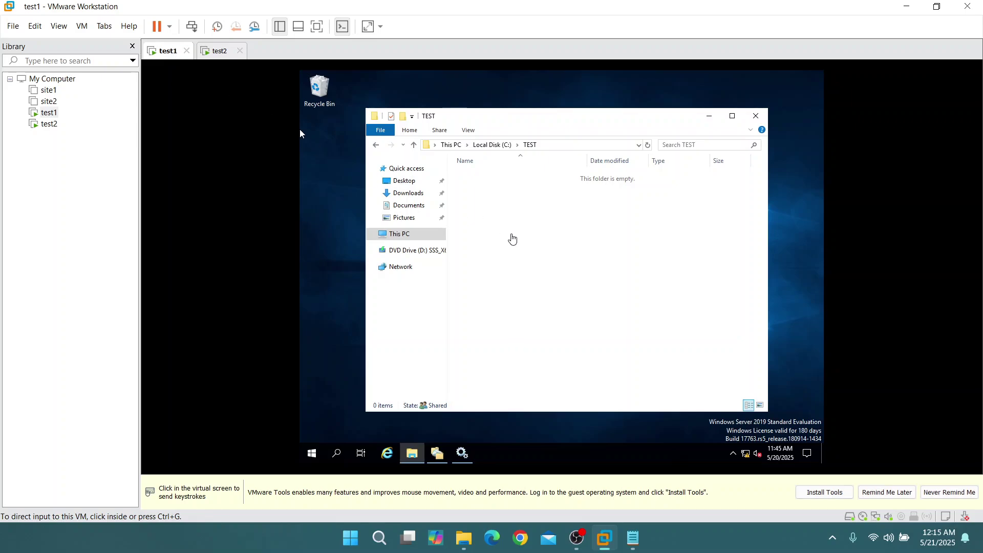
right_click(524, 246)
mouse_move(584, 366)
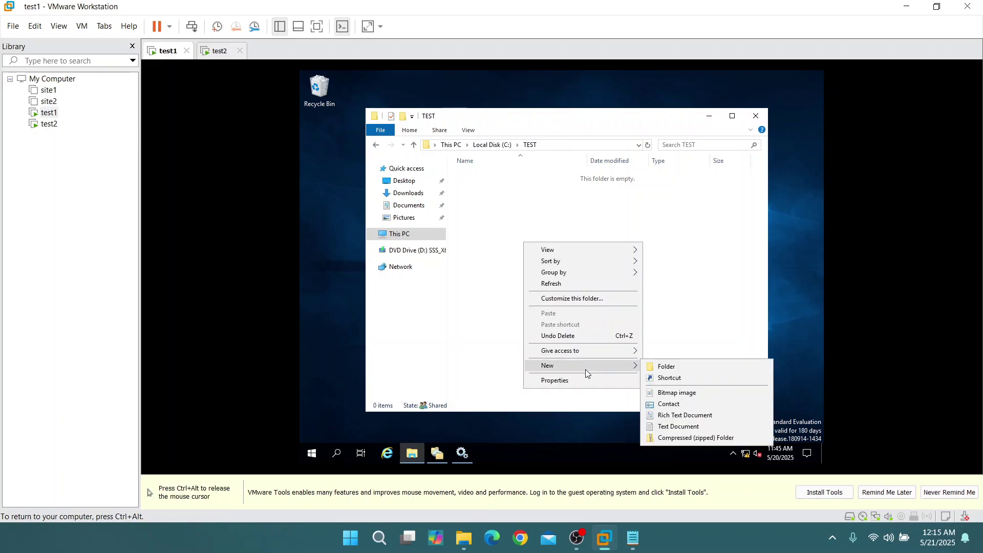
left_click(681, 427)
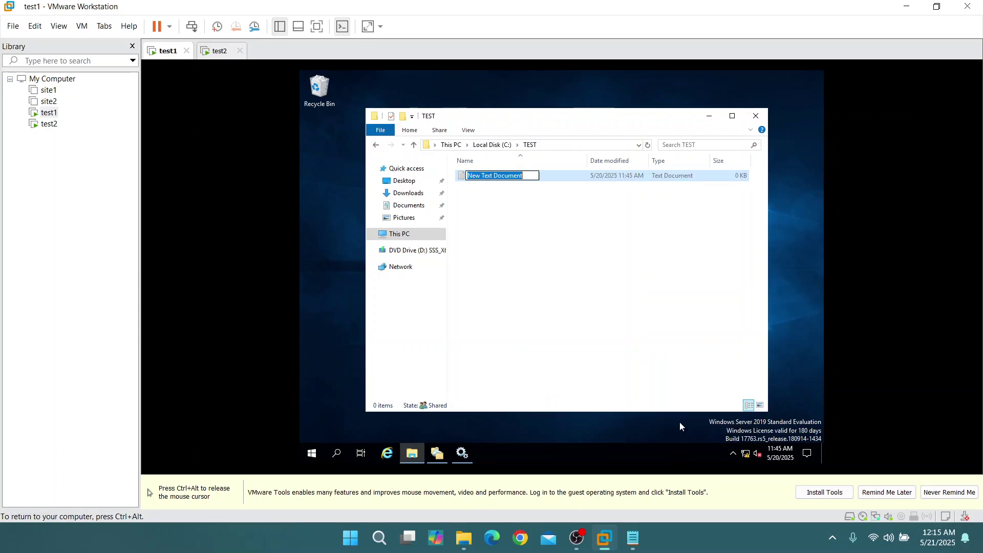
type("test1")
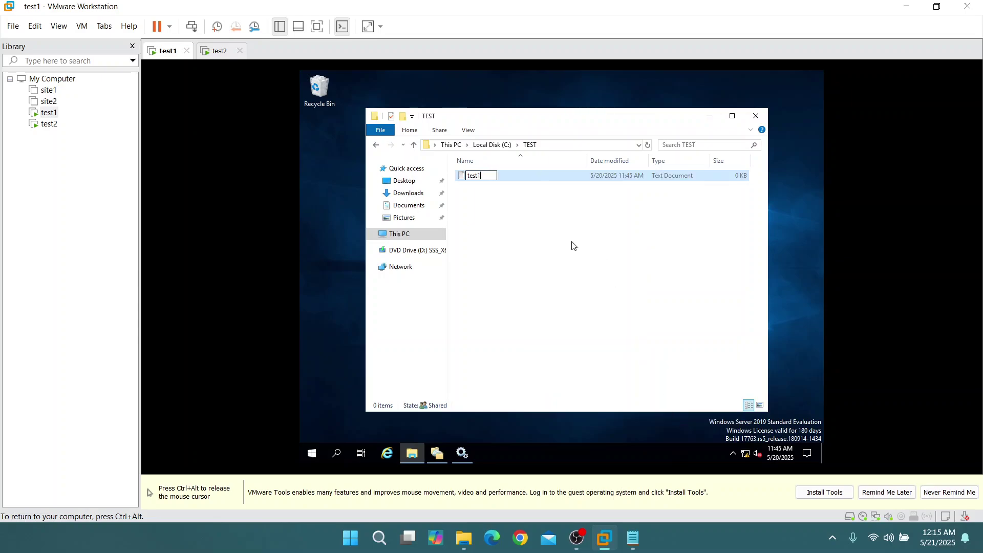
left_click(572, 242)
Open test2's TEST folder to check that test1 replicated, then return to test1
left_click(218, 52)
left_click(499, 210)
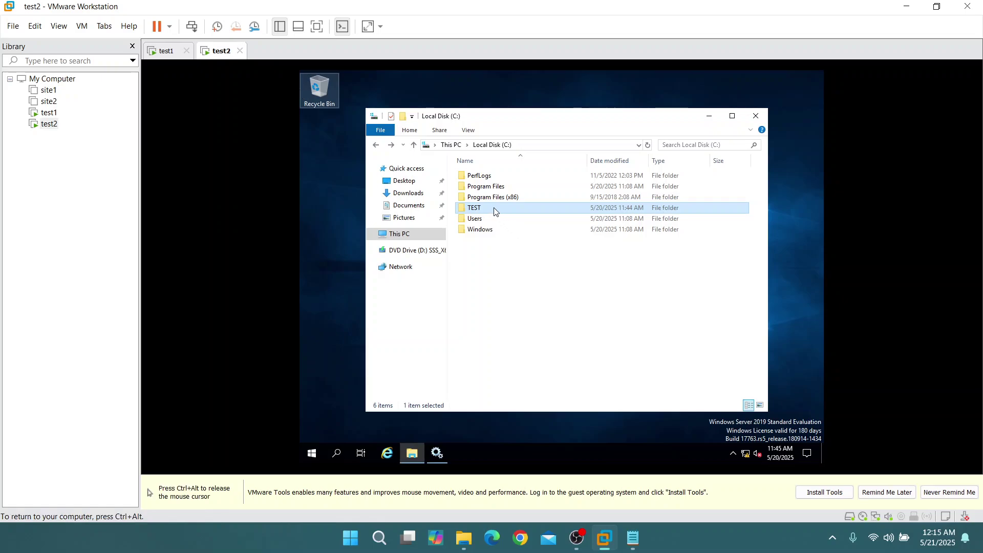
double_click(497, 211)
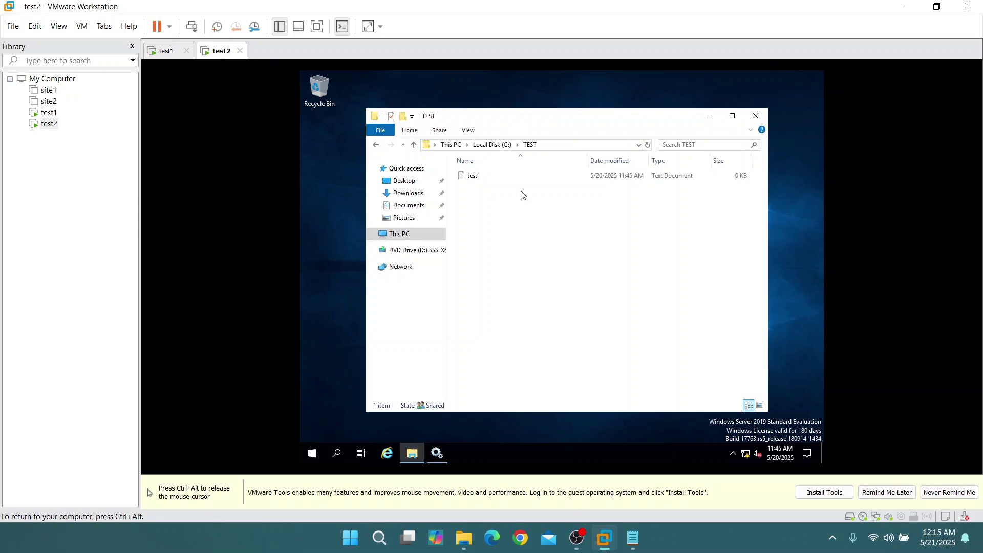
key("ctrl+alt")
left_click(208, 56)
key("ctrl+alt")
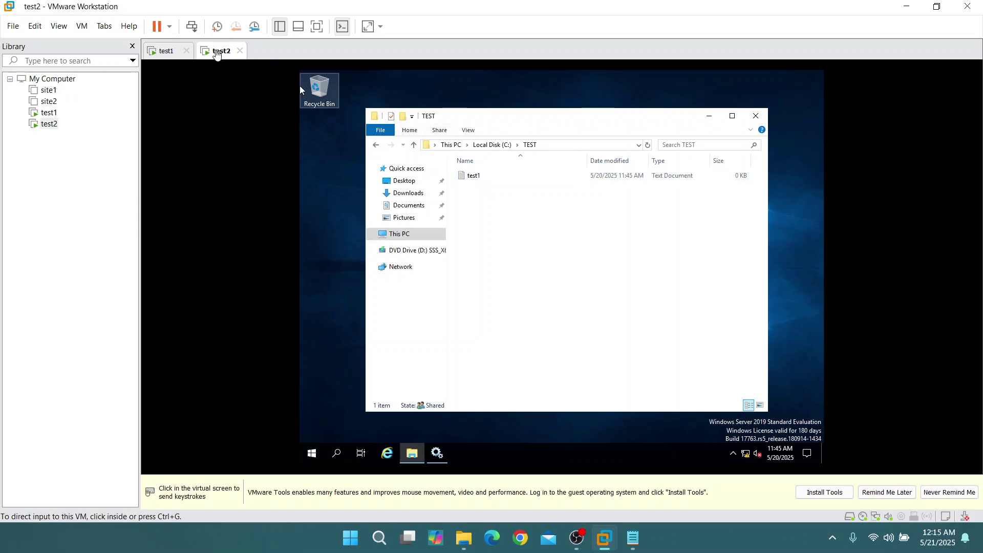
left_click(217, 52)
key("ctrl+alt")
left_click(156, 52)
Write 'This is from test1' into the test1 file and close Notepad
left_click(483, 176)
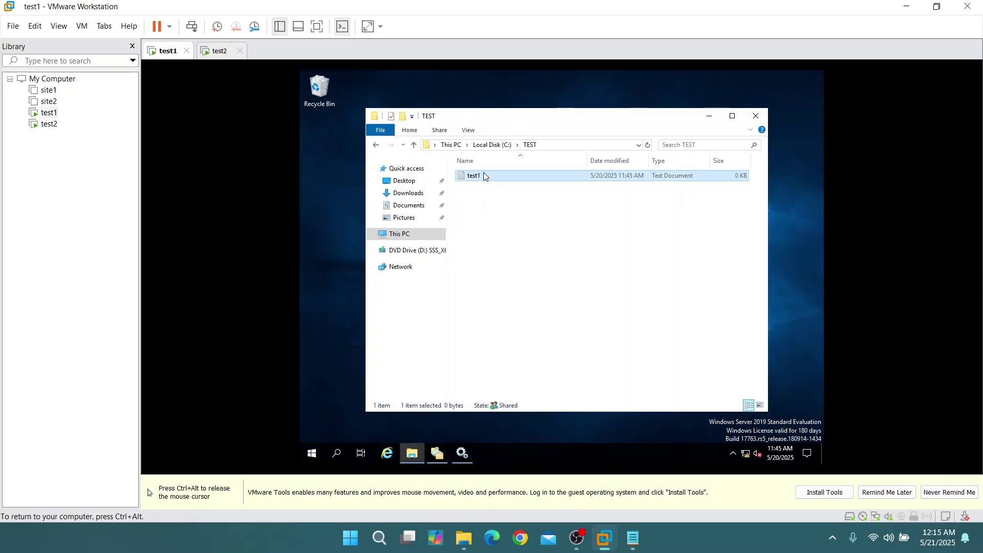
double_click(487, 177)
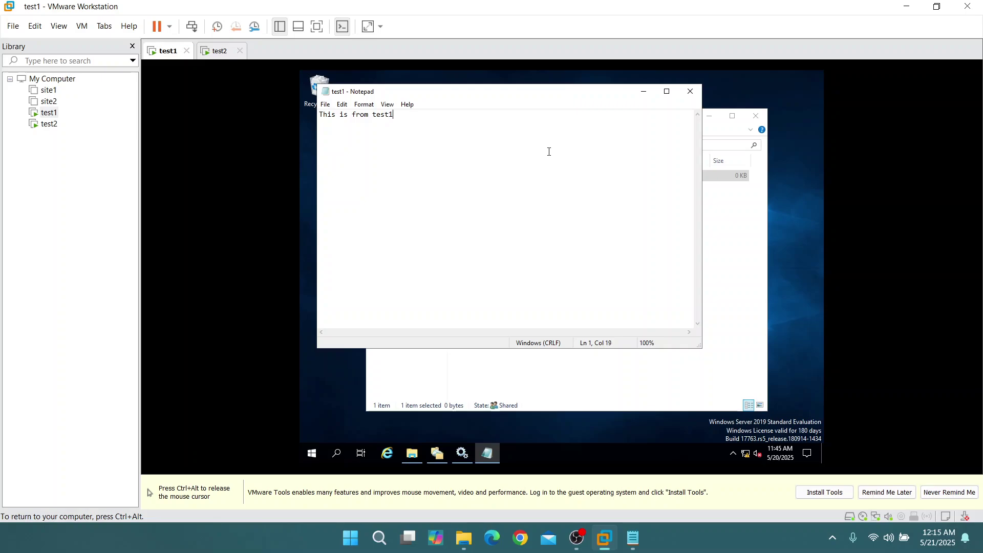
left_click(690, 91)
key("ctrl+alt")
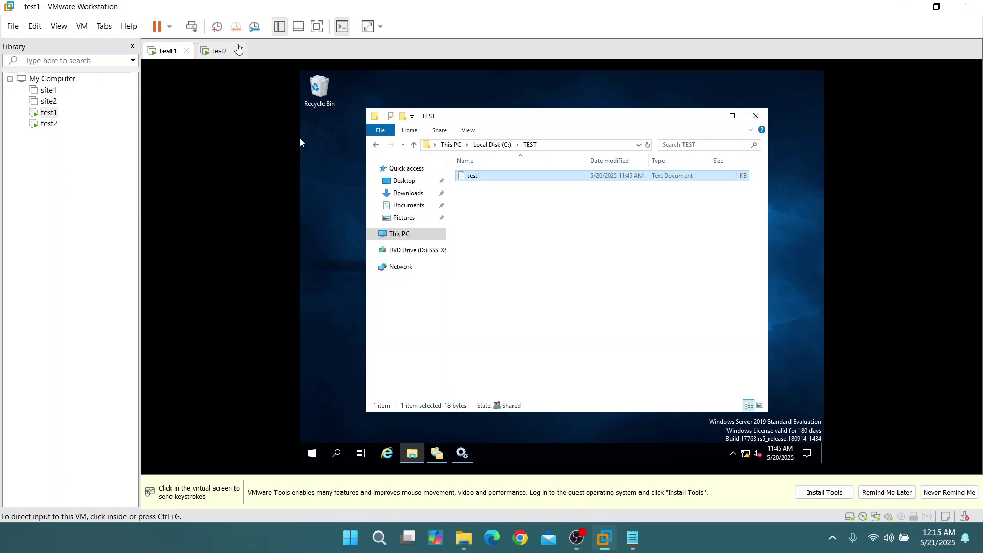
On test2, add 'This is from test2' to the replicated test1 file and close it
left_click(220, 53)
left_click(472, 177)
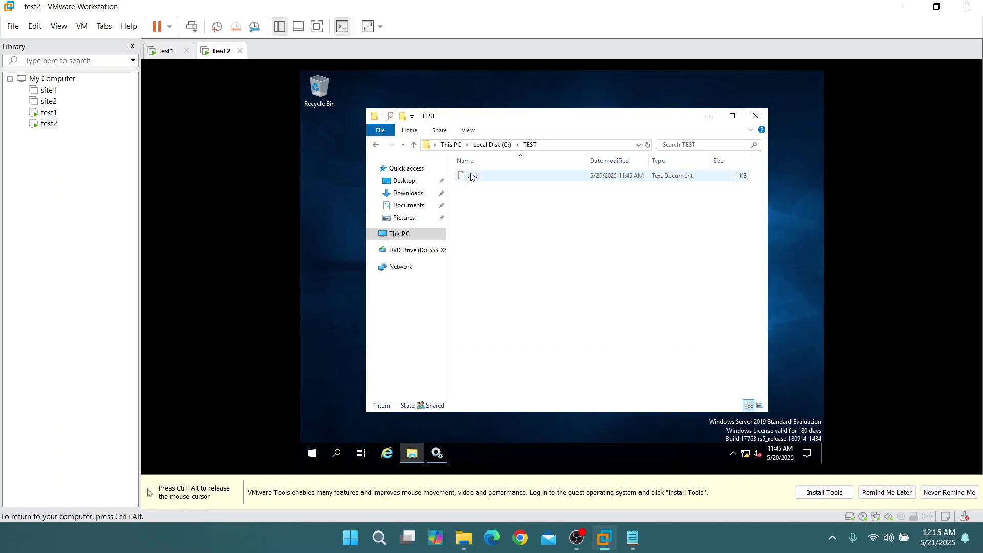
double_click(475, 179)
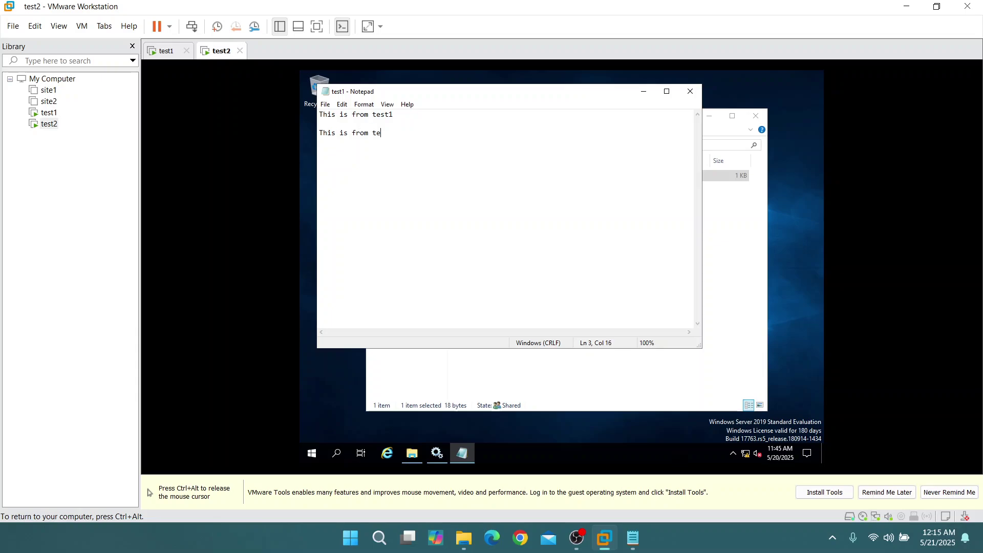
type("2")
left_click(691, 92)
Open test1's copy to confirm the matching text, then go back to test2
key("ctrl+alt")
left_click(161, 53)
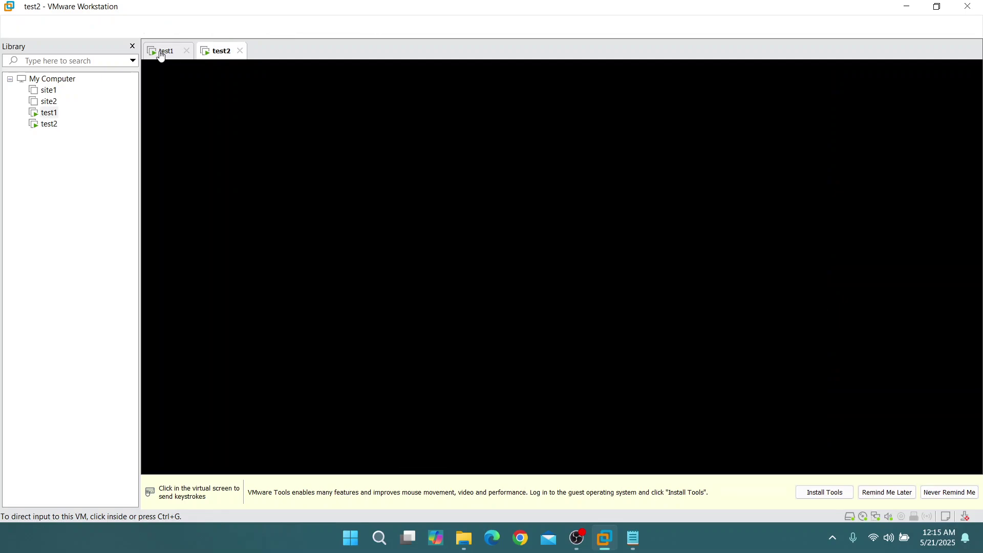
left_click(485, 208)
double_click(482, 176)
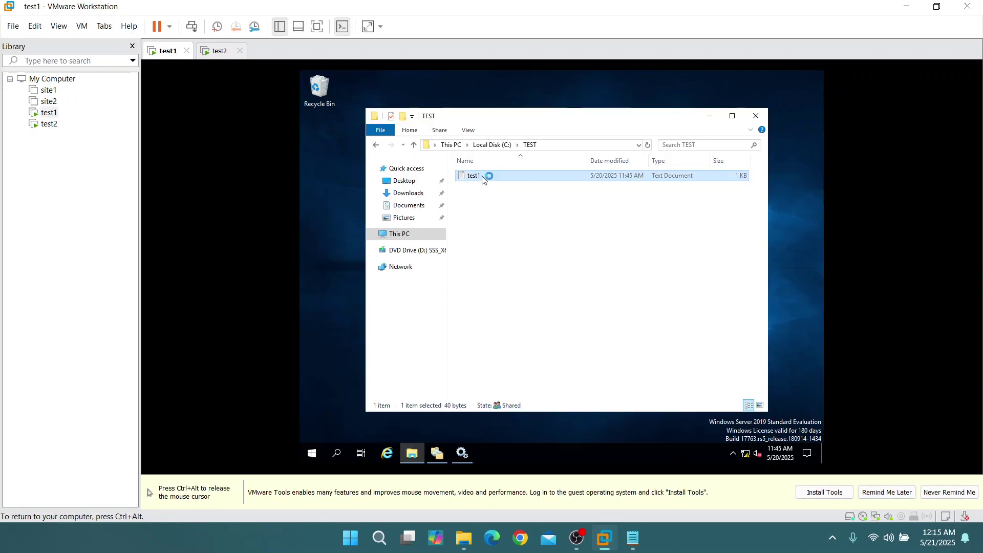
left_click(690, 91)
key("ctrl+alt")
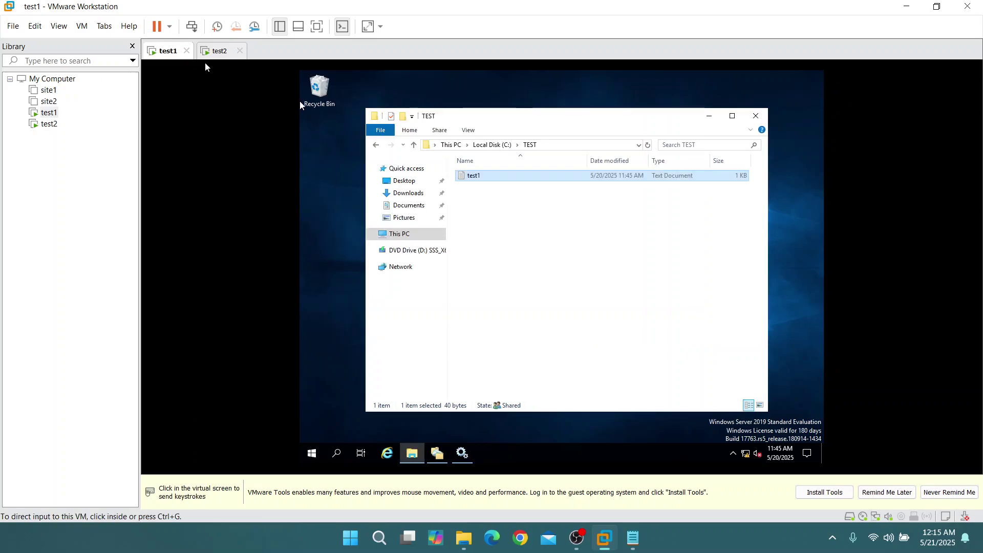
left_click(219, 51)
left_click(299, 92)
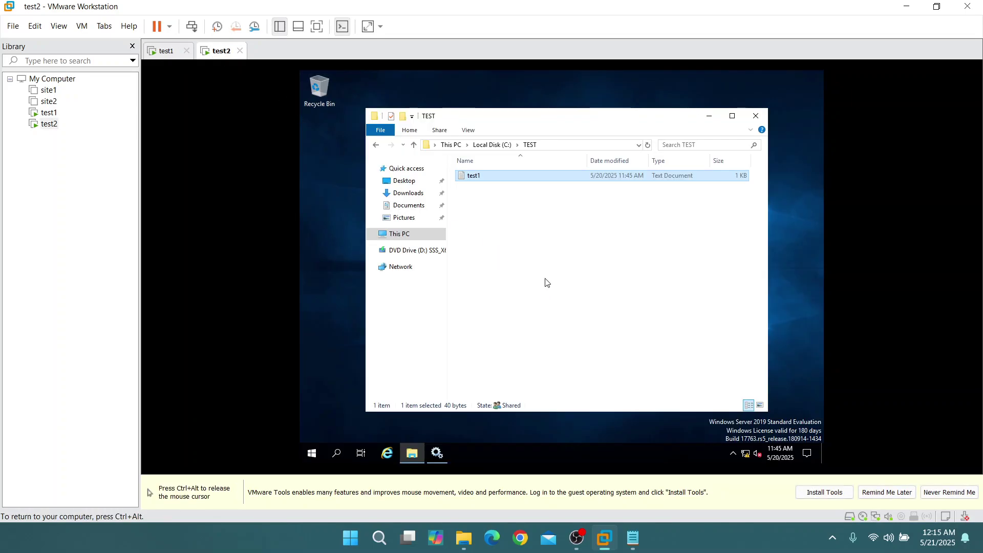
Create a new text document named test2 in test2's C:\TEST folder
right_click(545, 282)
mouse_move(606, 392)
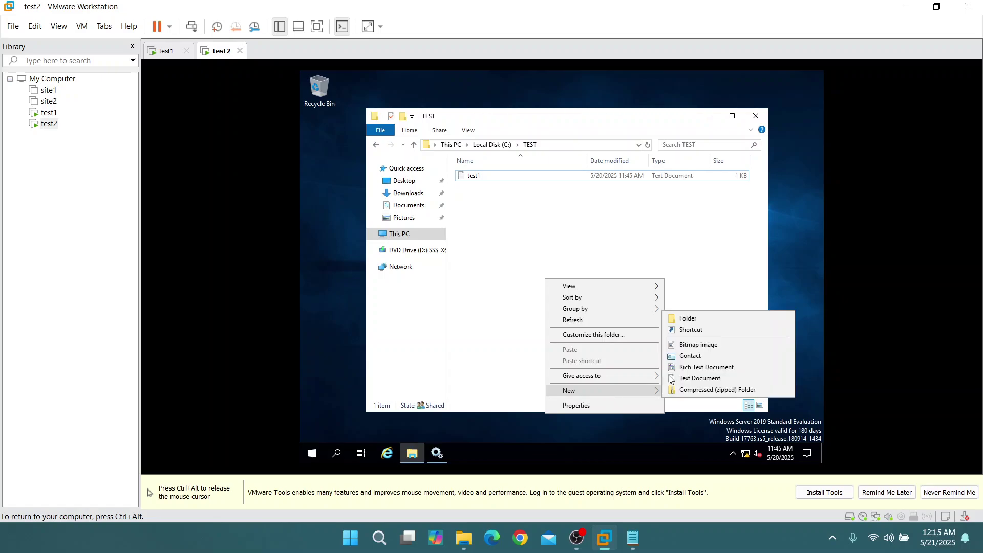
left_click(701, 379)
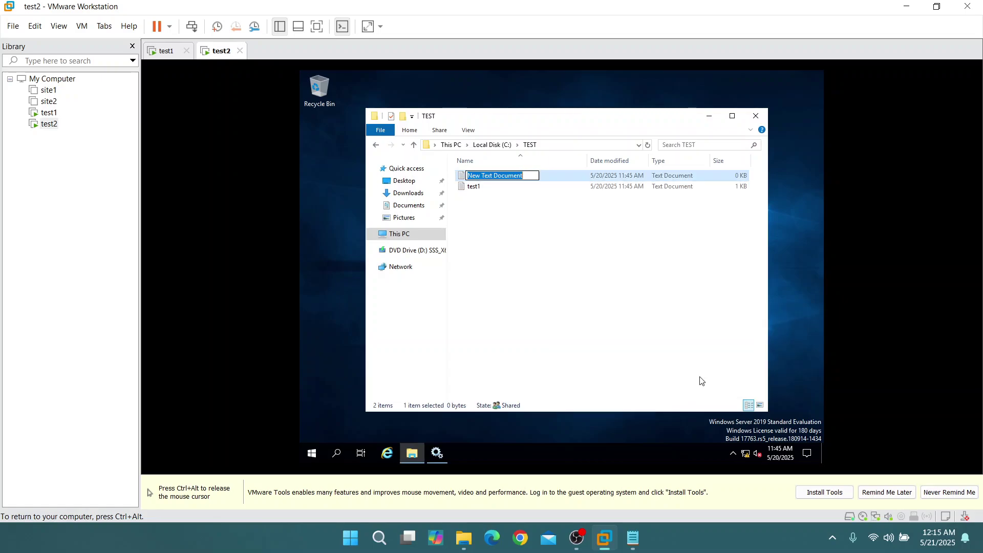
type("test2")
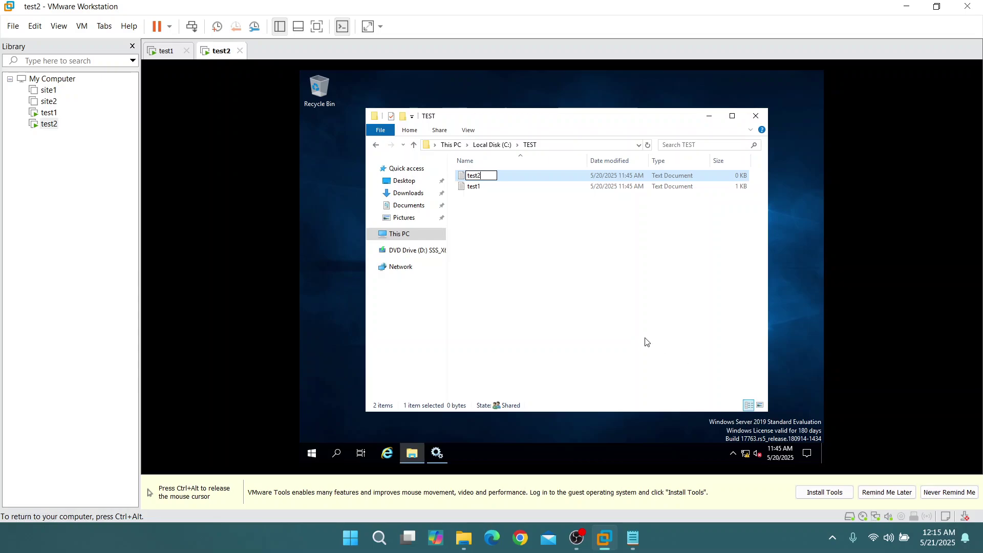
left_click(555, 252)
On the test1 machine, check the Services window and confirm test2 appears in its TEST folder
key("ctrl+alt")
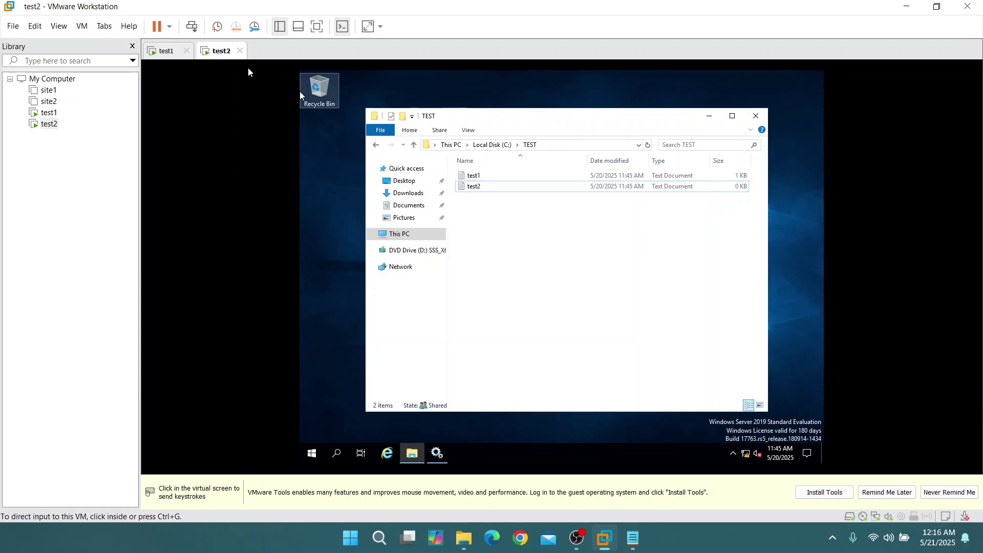
left_click(163, 50)
left_click(524, 203)
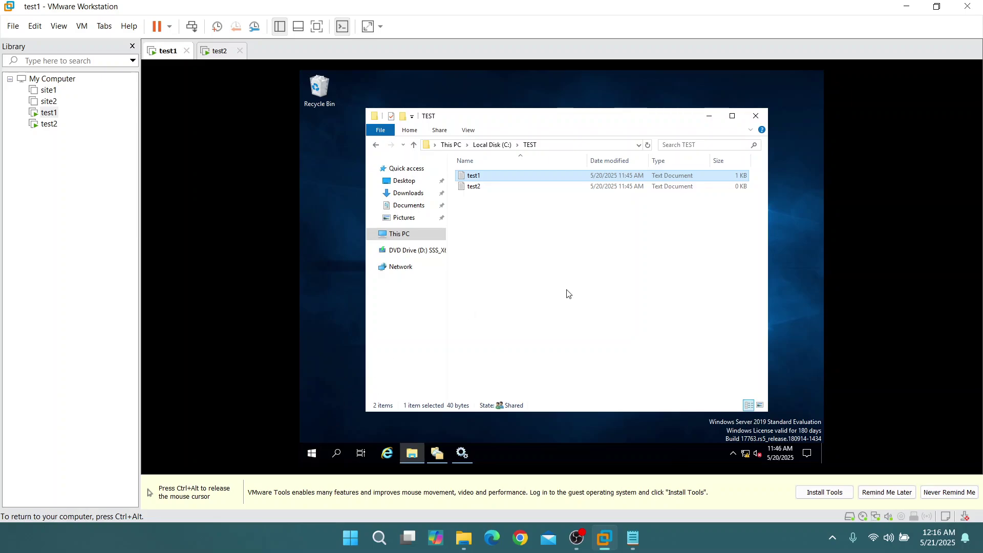
key("alt+Tab")
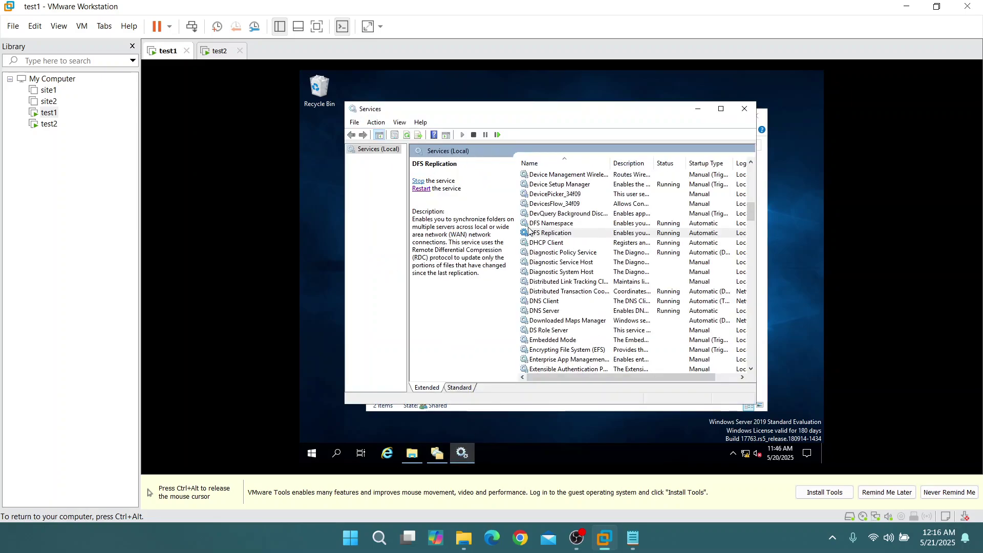
key("alt+Tab")
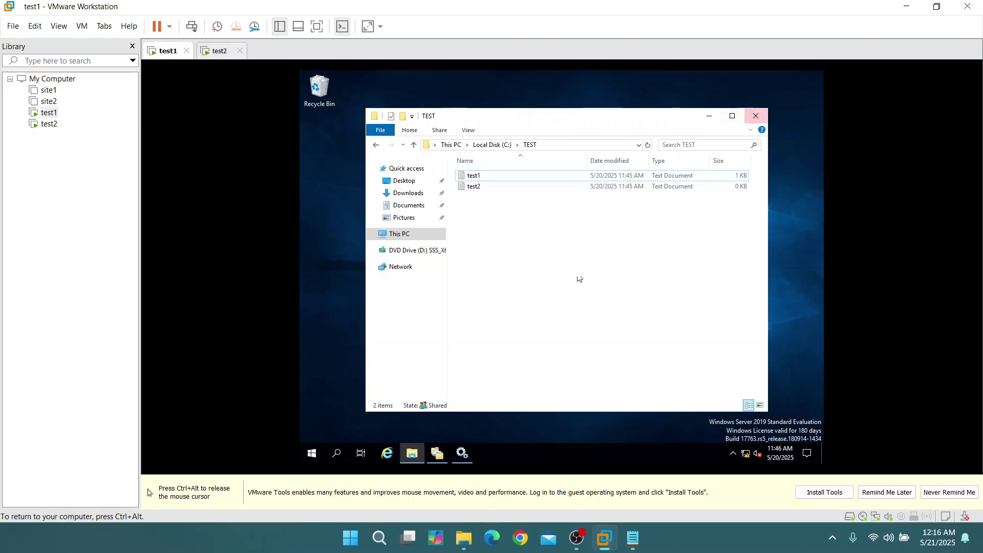
Mark the step done in the Notepad checklist with a '-'
key("ctrl+alt")
left_click(633, 538)
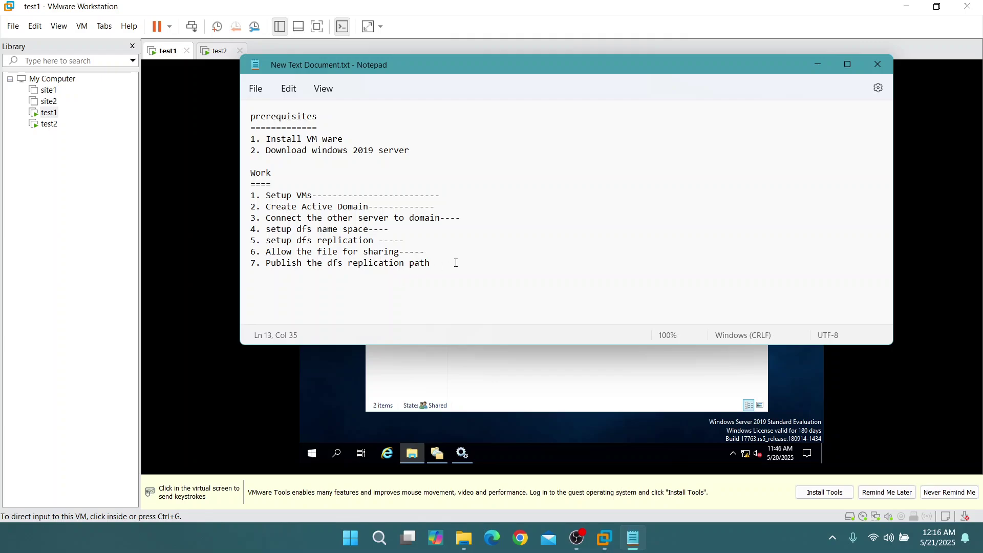
type("-----")
Browse test1's File Explorer to the \\admin.local\ network location
left_click(877, 64)
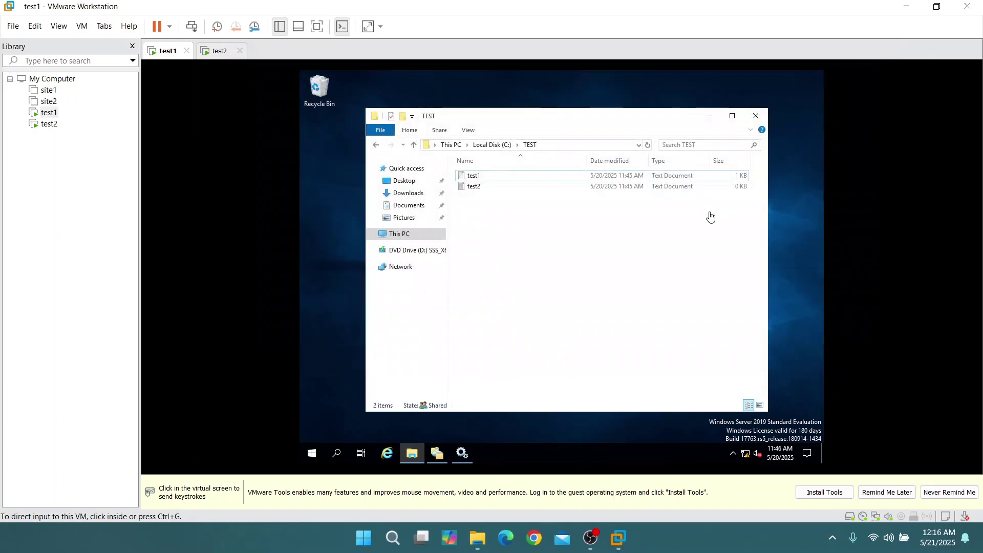
left_click(376, 237)
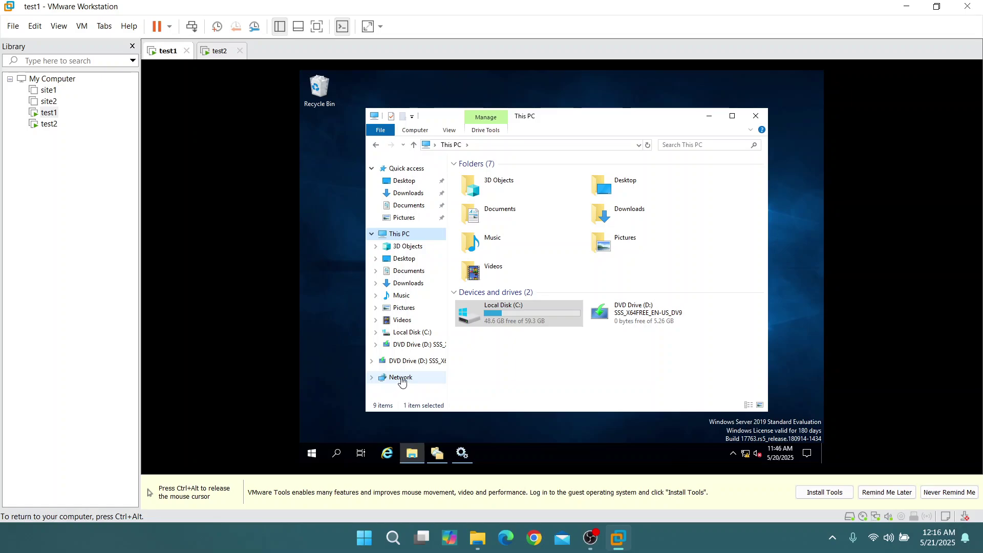
left_click(396, 377)
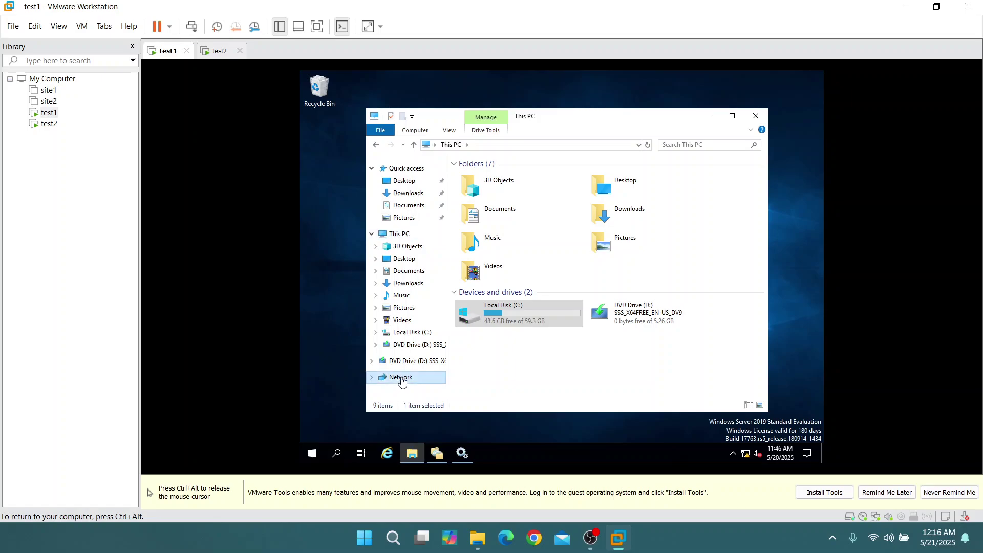
left_click(489, 145)
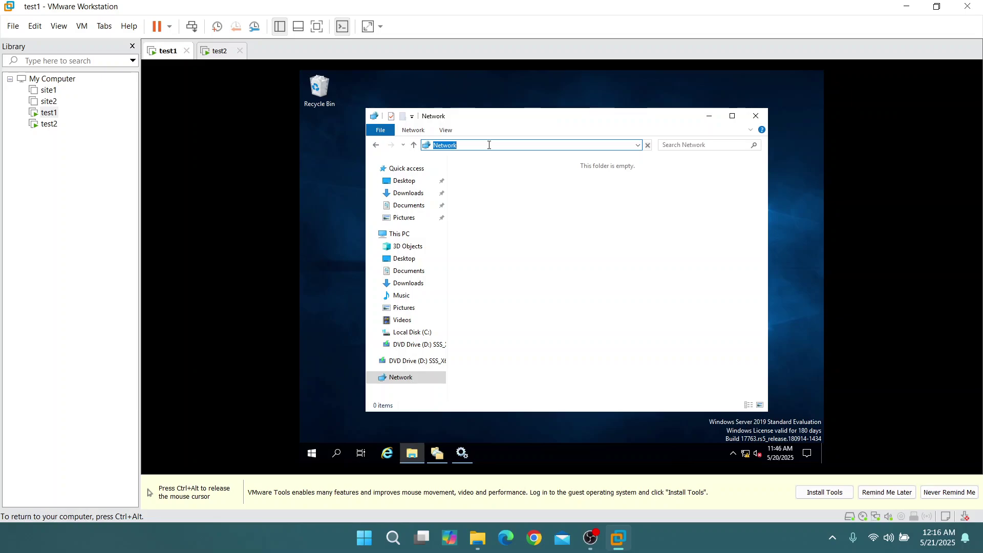
type("\\\\")
type(".local\\")
key("Return")
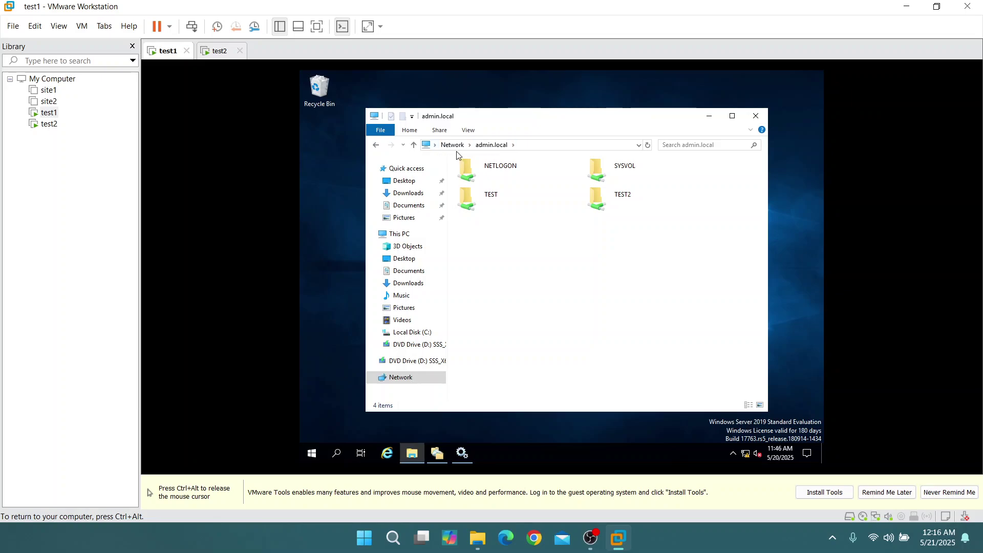
Open TEST\TEST to verify test1 and test2, then return to the share list
double_click(493, 198)
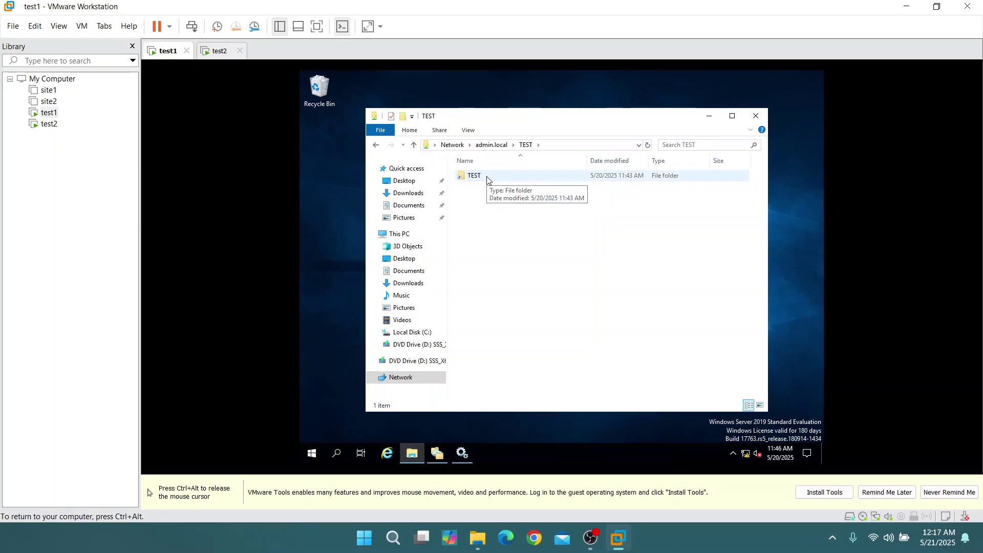
double_click(476, 179)
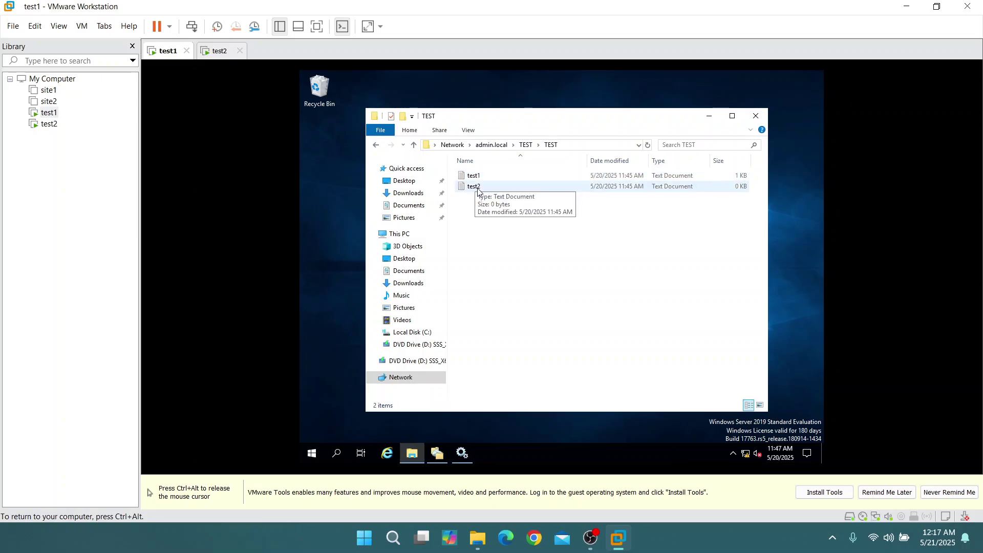
left_click(377, 146)
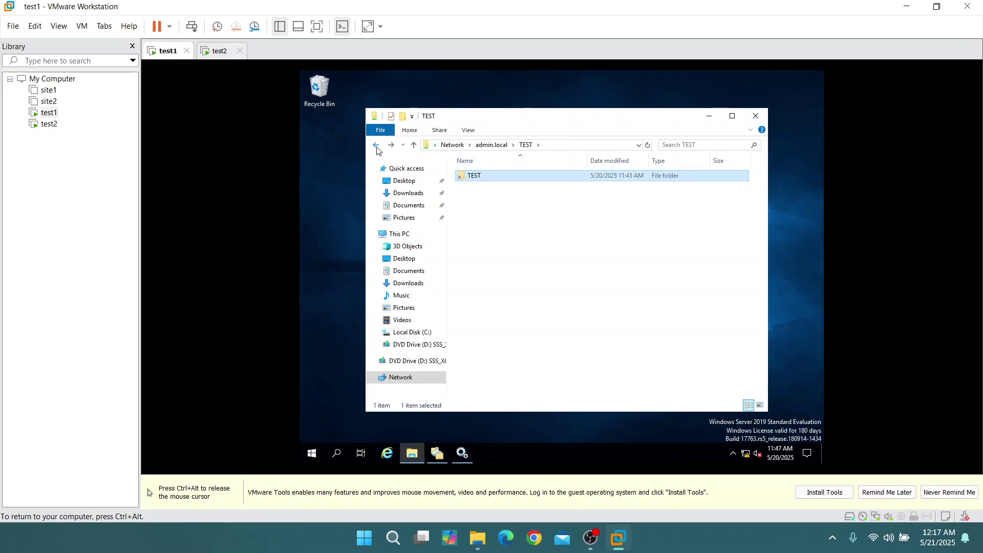
left_click(377, 147)
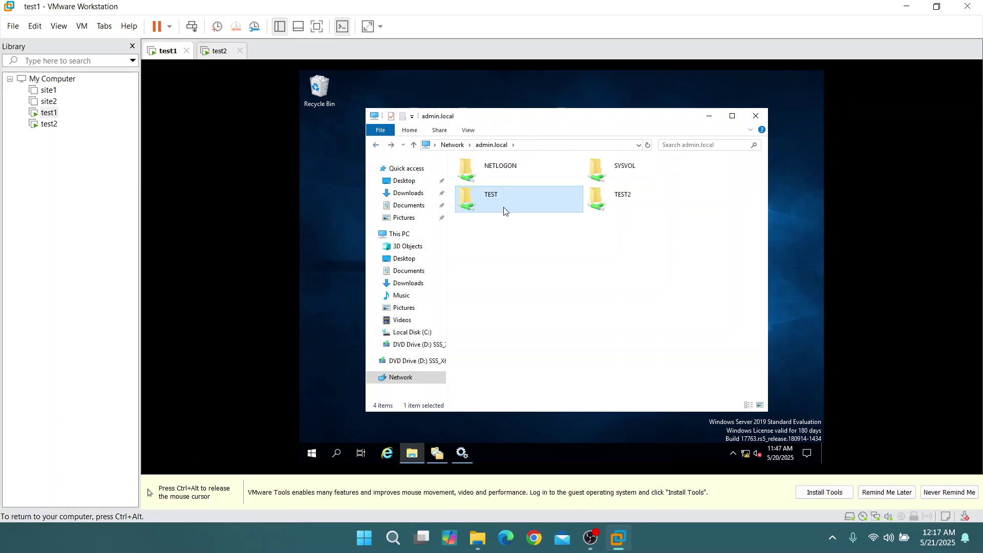
right_click(510, 207)
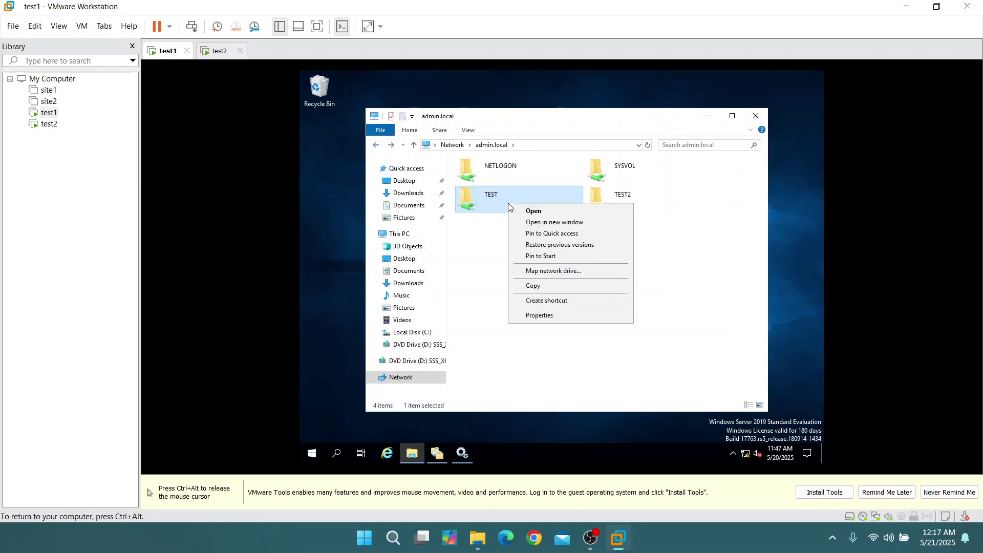
Map the \\admin.local TEST share to drive letter U: and confirm it under This PC
left_click(553, 271)
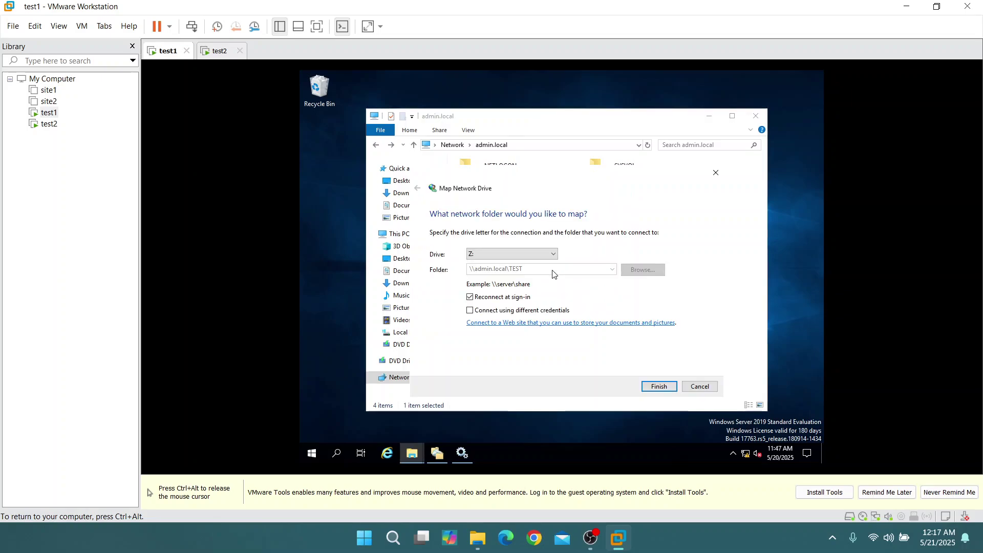
left_click(512, 254)
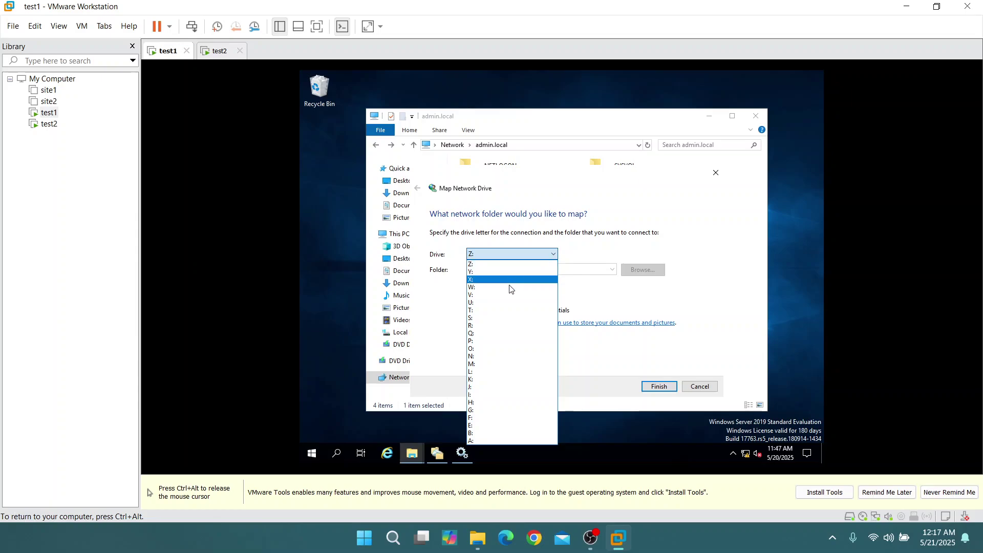
left_click(504, 305)
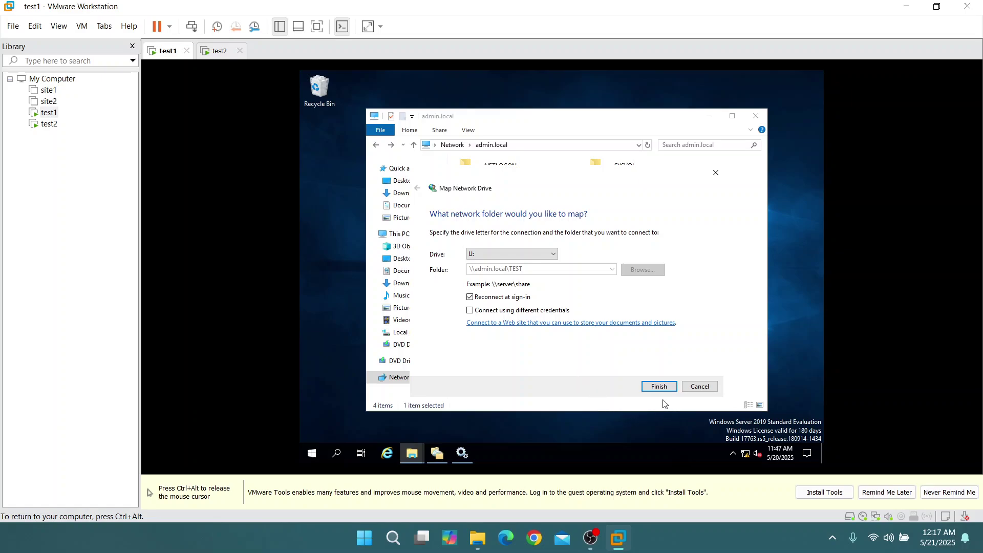
left_click(657, 388)
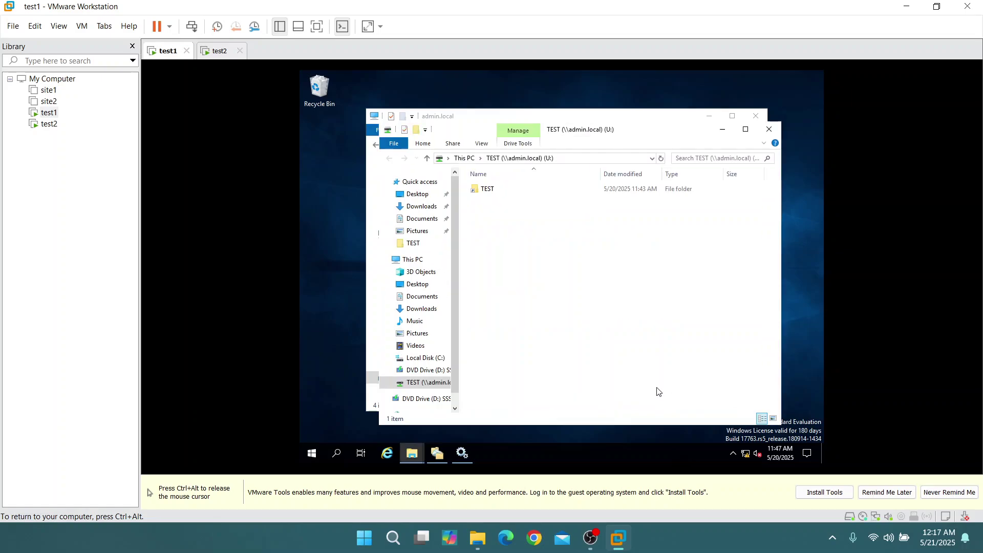
left_click(770, 130)
left_click(392, 235)
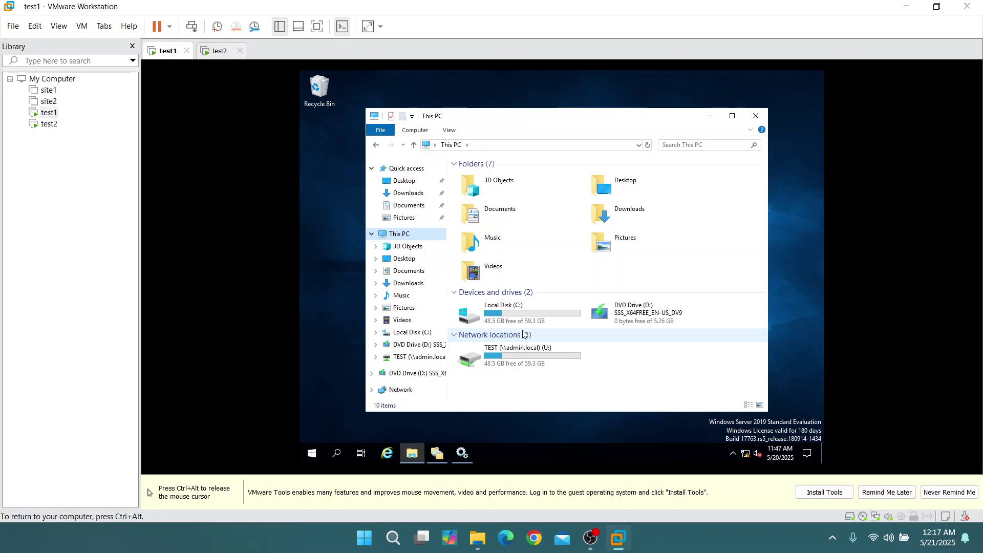
key("ctrl+alt")
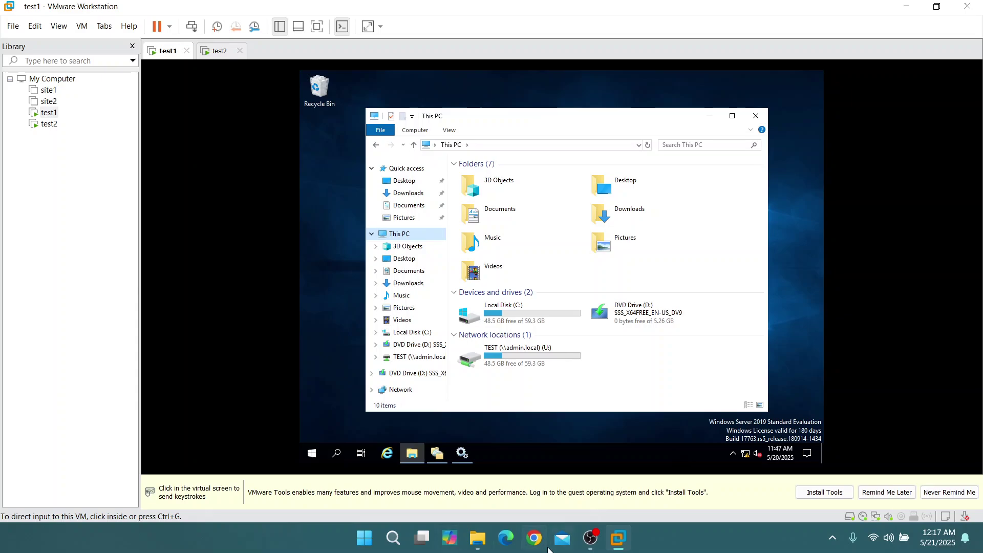
left_click(591, 537)
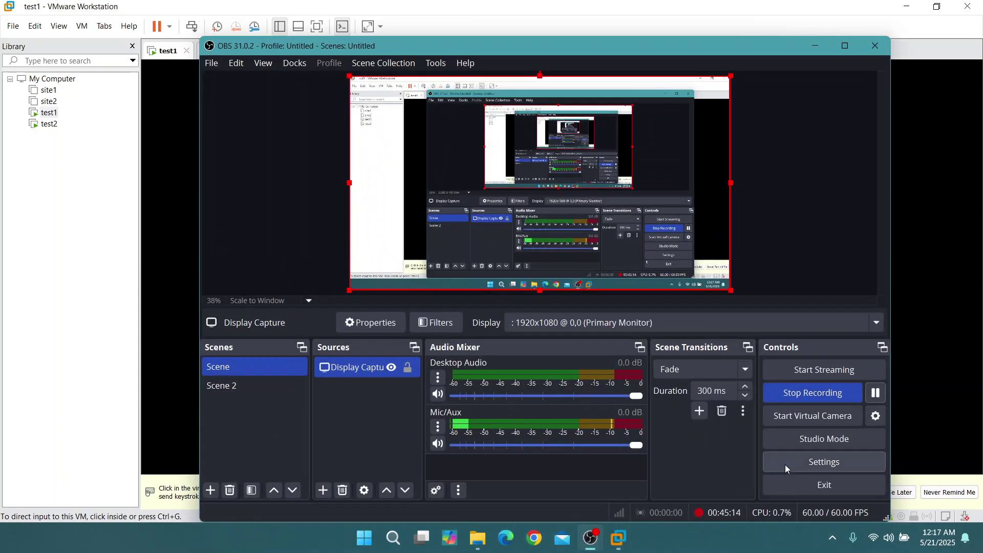